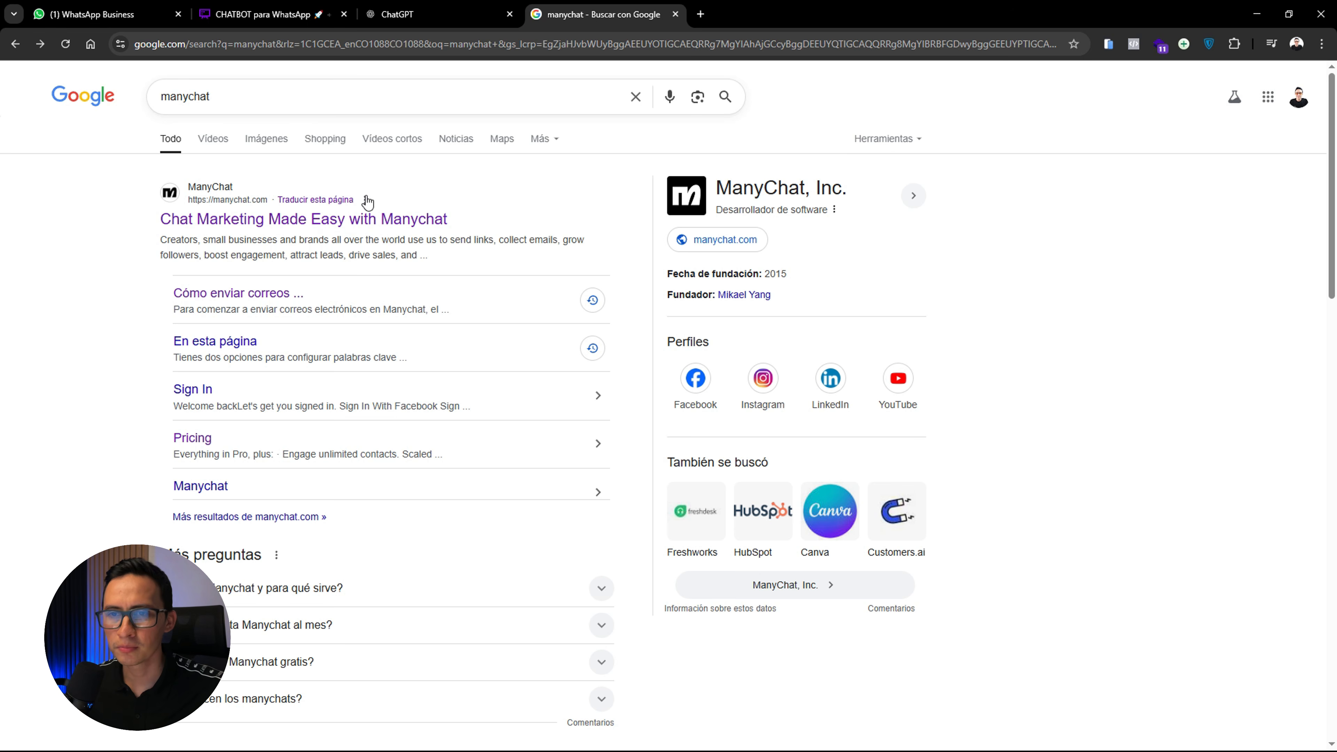
- Open manychat.com from the first Google result, 'Chat Marketing Made Easy with Manychat'
{"action": "left_click", "coordinate": [210, 96]}
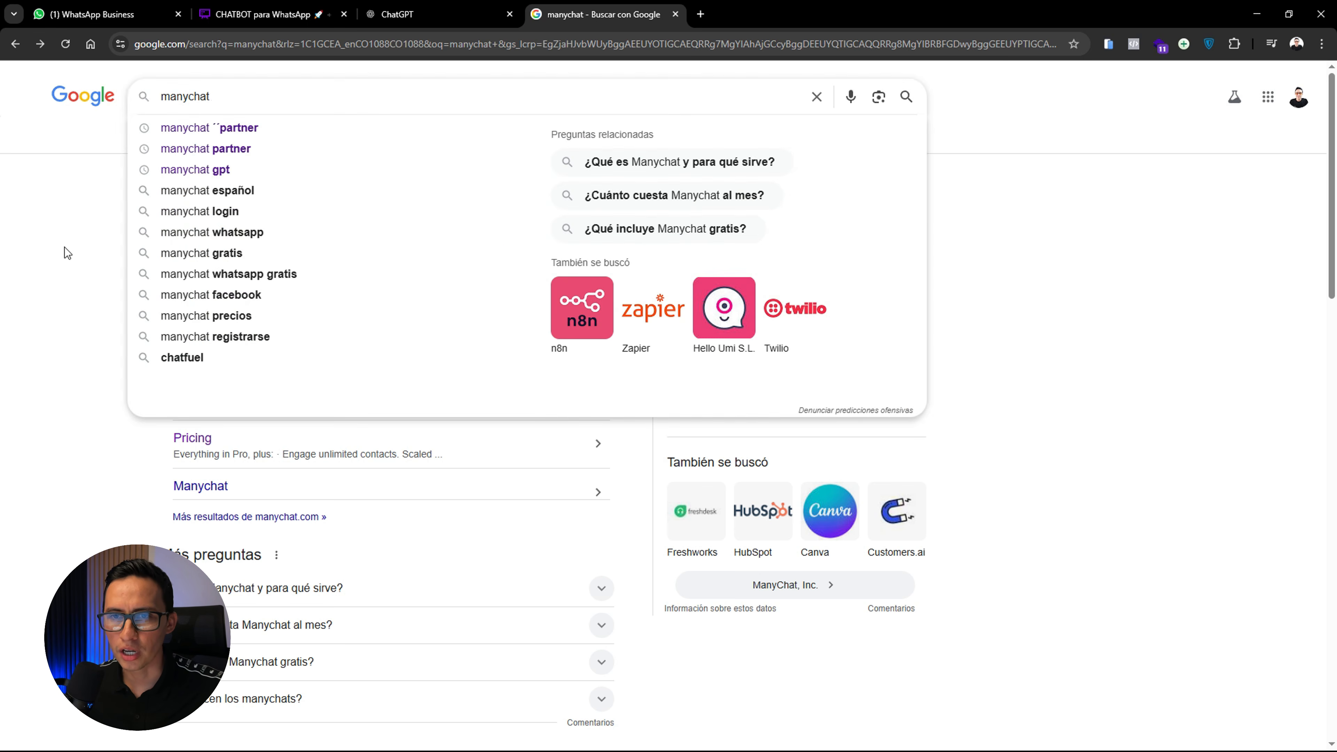
{"action": "left_click", "coordinate": [65, 251]}
{"action": "left_click", "coordinate": [264, 223]}
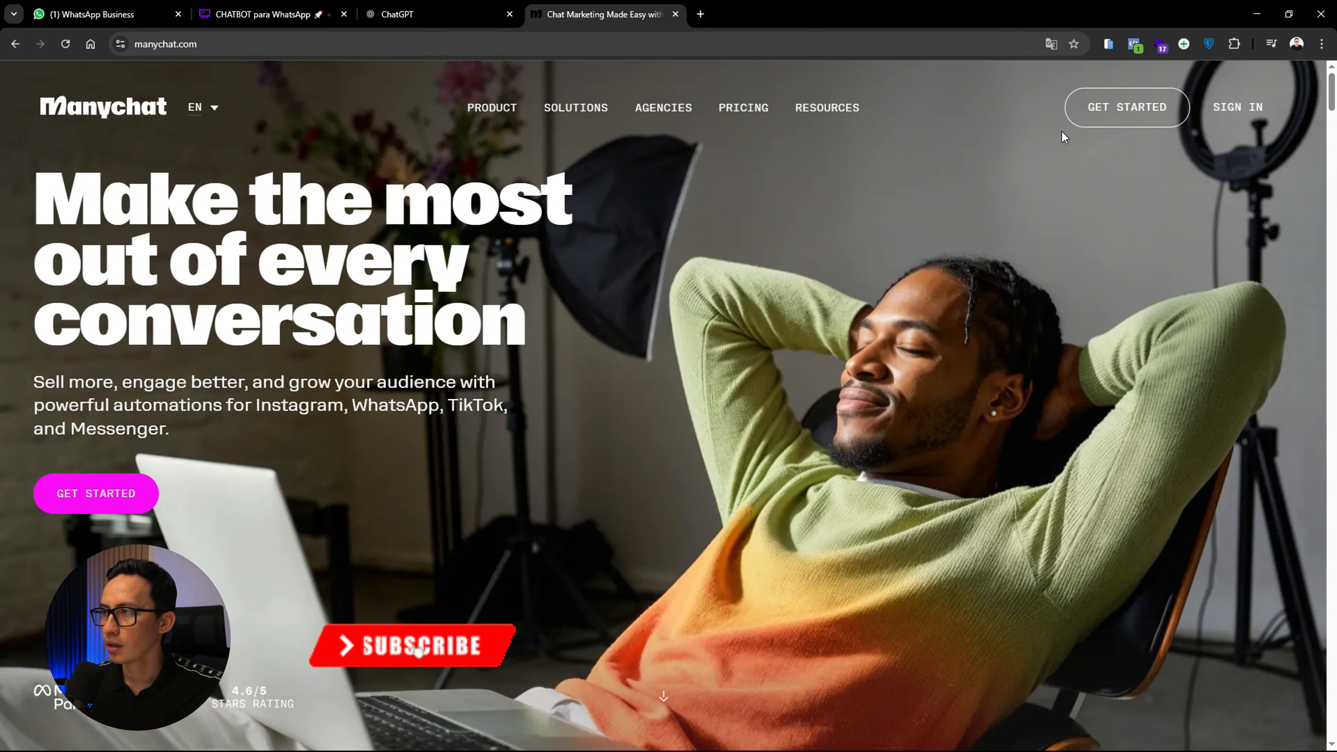
- Sign in to Manychat with a Google account and pick WhatsApp as the channel
{"action": "left_click", "coordinate": [1222, 110]}
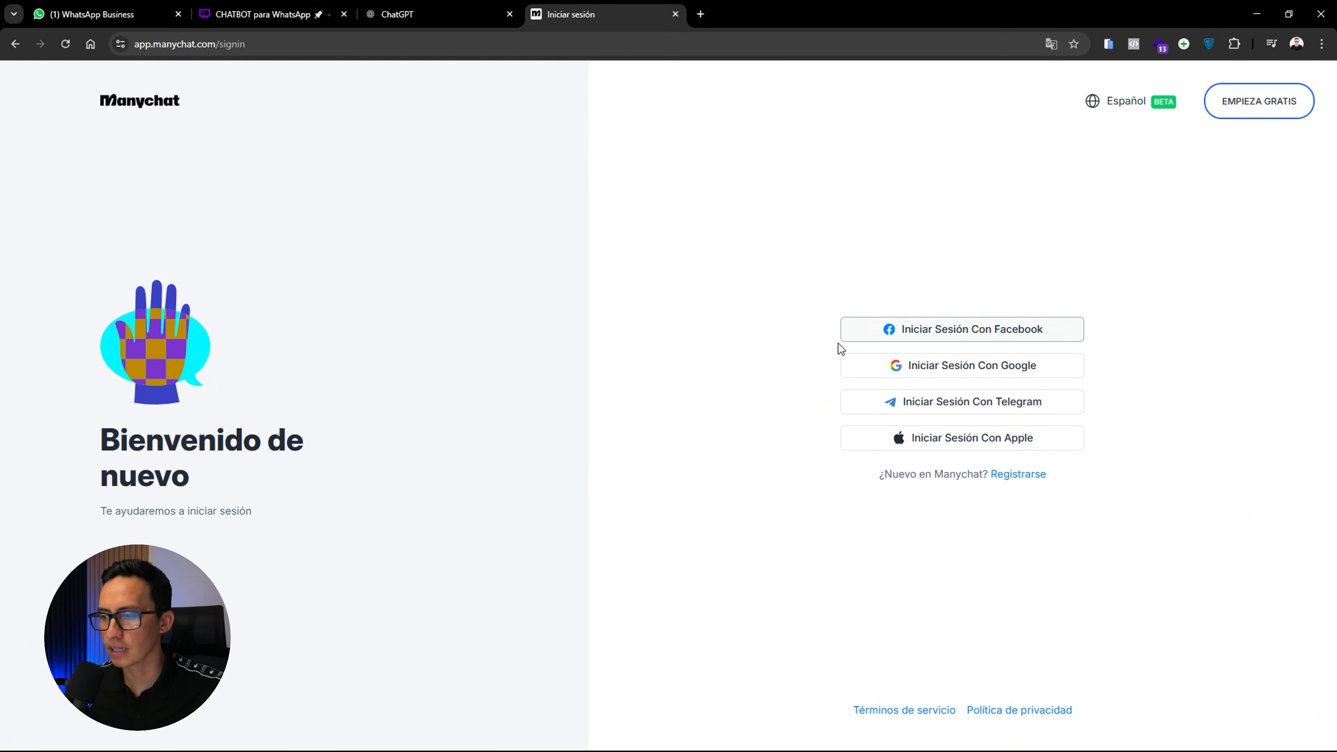
{"action": "left_click", "coordinate": [965, 374]}
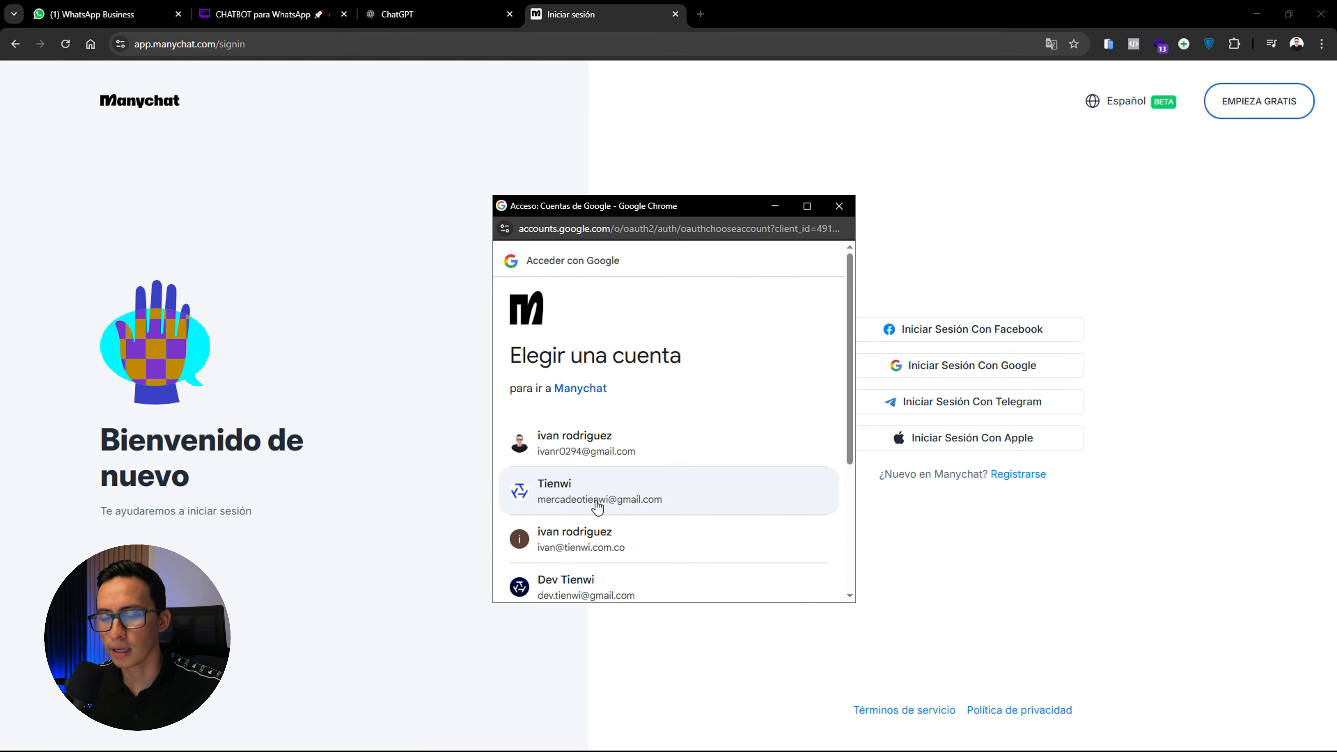
{"action": "left_click", "coordinate": [596, 505]}
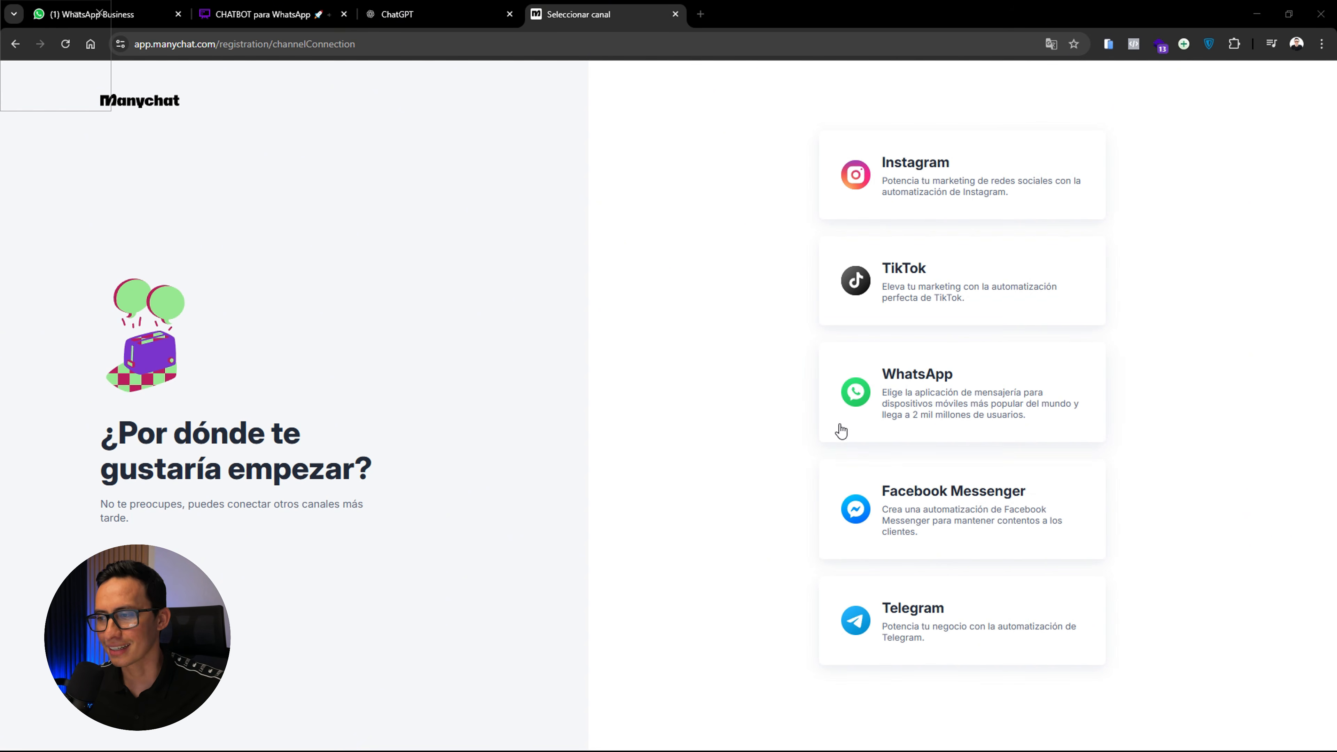
{"action": "left_click", "coordinate": [876, 407]}
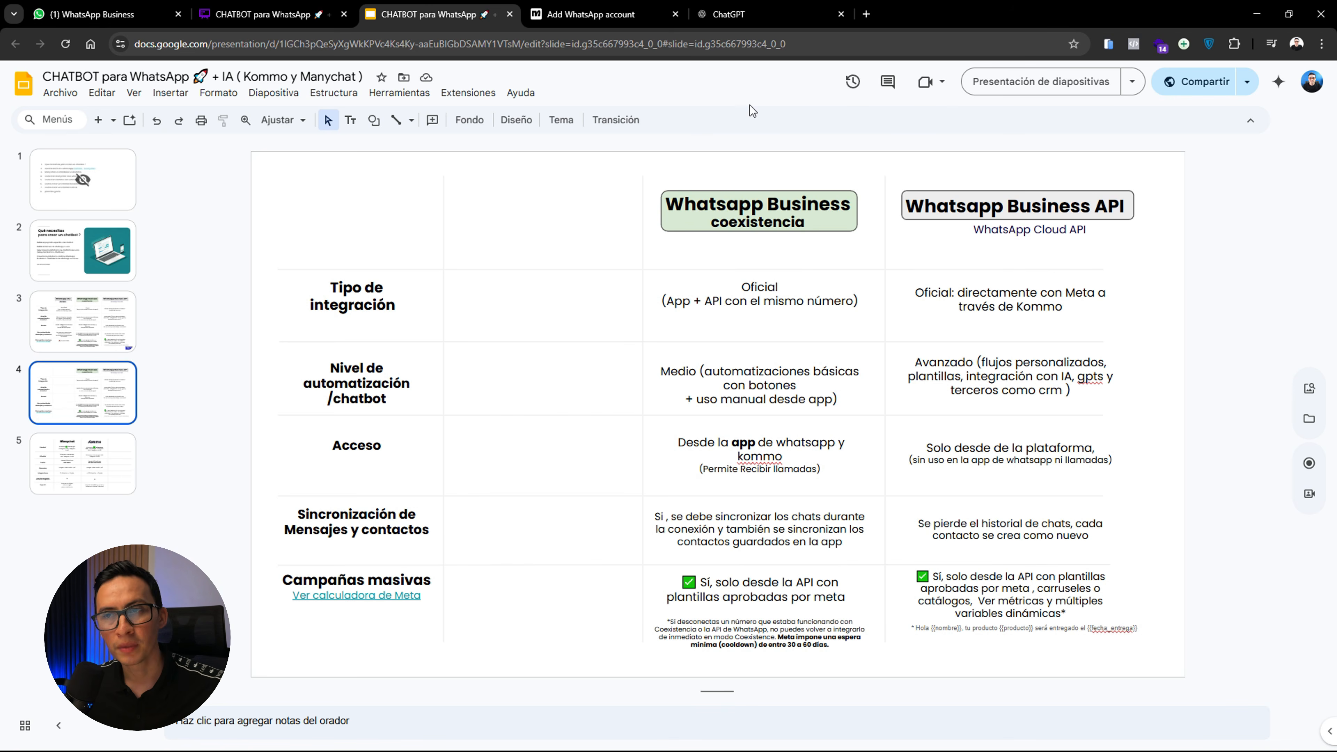
- Go back from the Slides comparison deck to the Manychat 'Add WhatsApp account' tab
{"action": "left_click", "coordinate": [580, 16]}
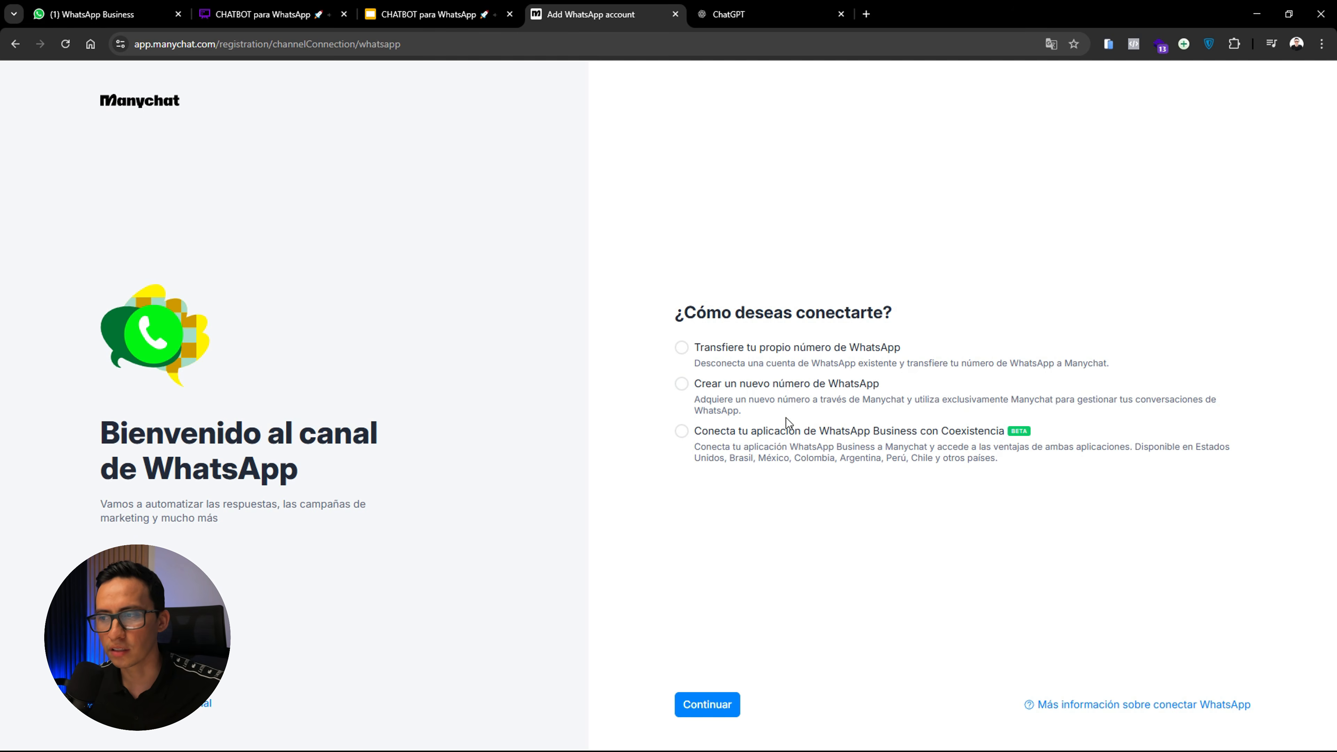
- Review the three connection options, settling on 'Conecta tu aplicación de WhatsApp Business con Coexistencia'
{"action": "left_click", "coordinate": [680, 348]}
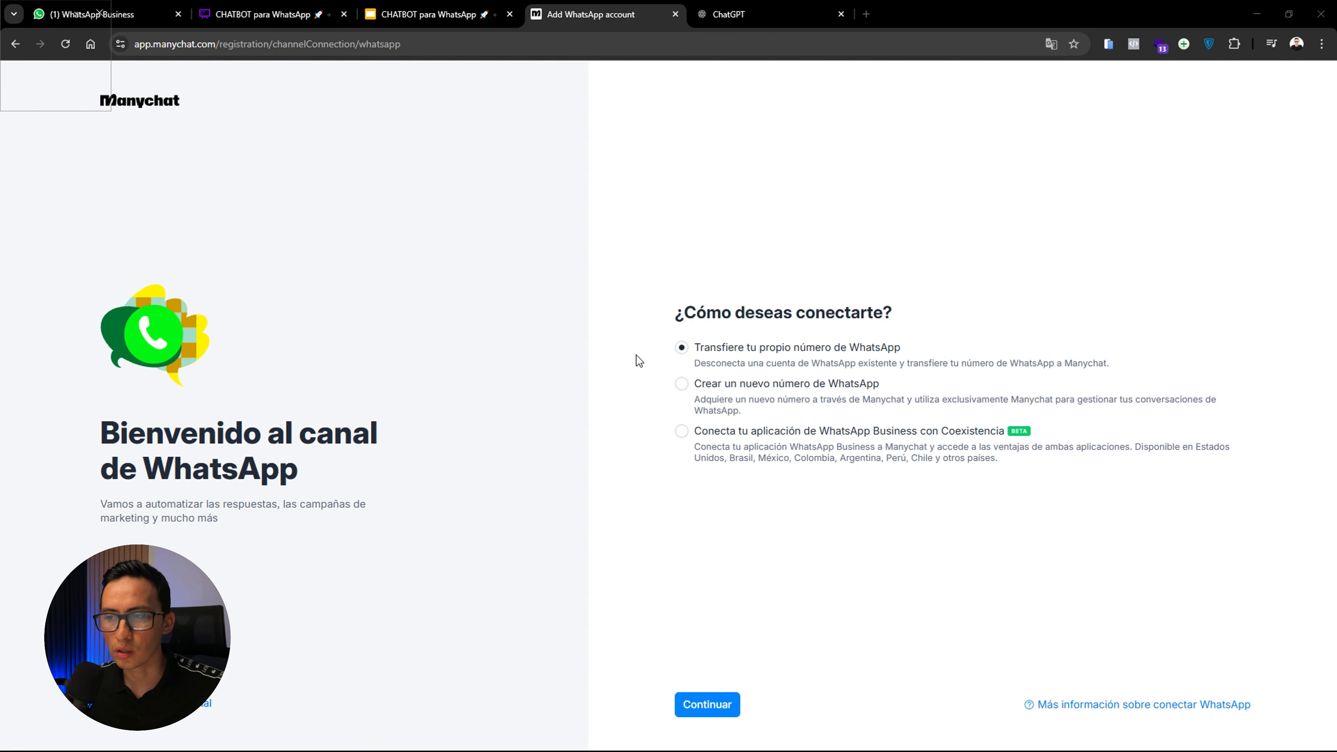
{"action": "left_click", "coordinate": [682, 383]}
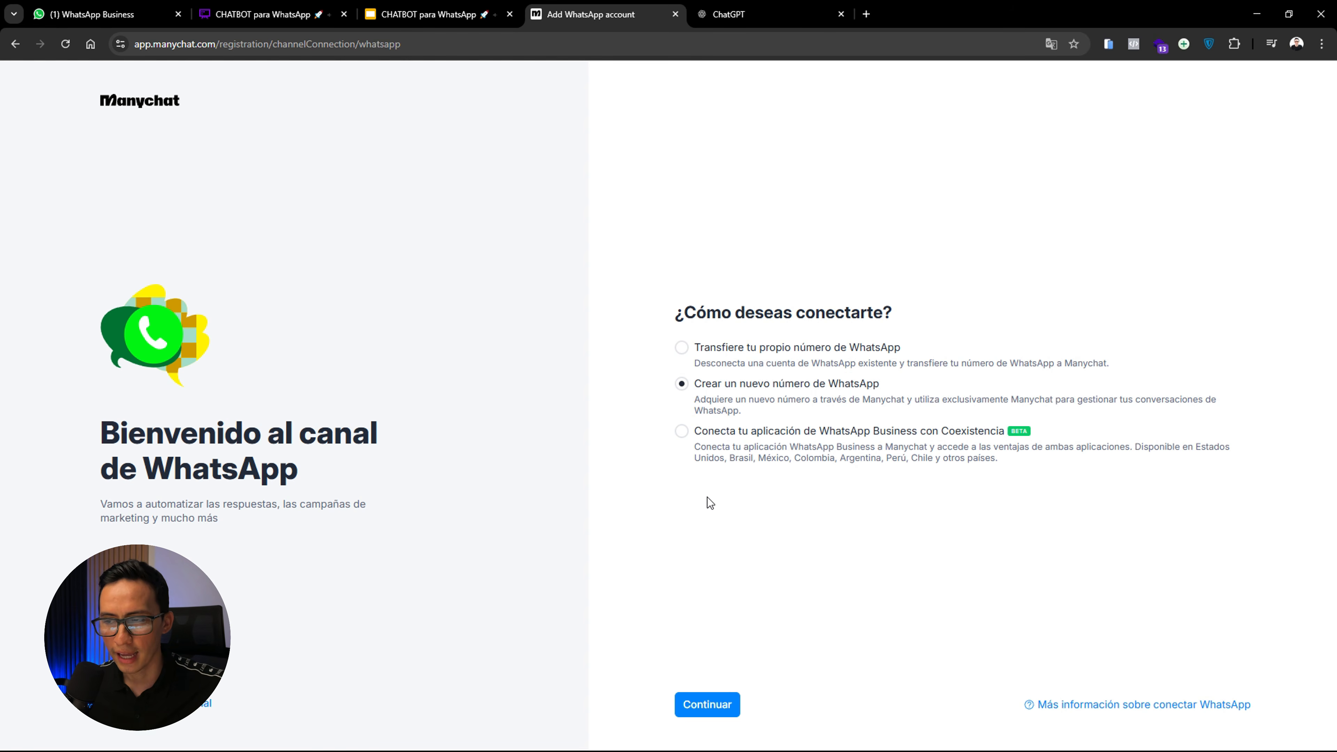
{"action": "left_click", "coordinate": [680, 431]}
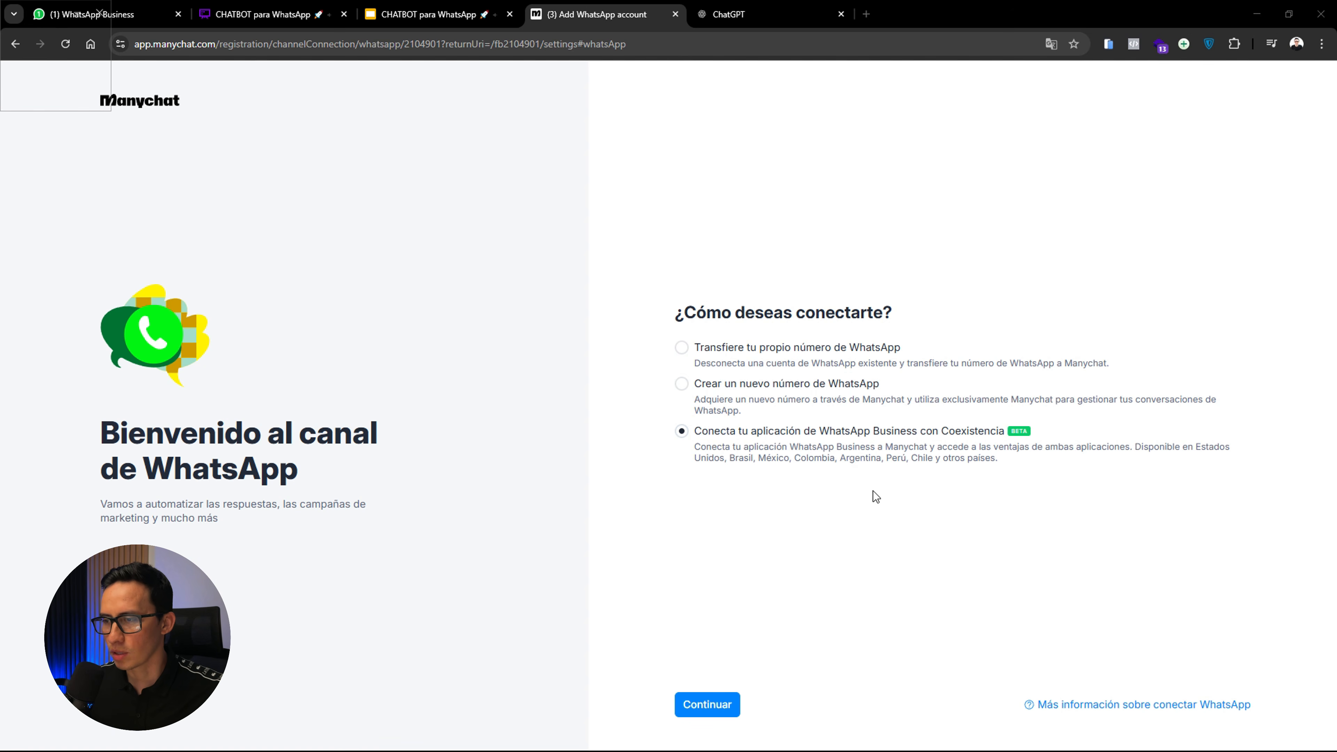
- Continue to the WhatsApp Business requirements page and check the excluded-country list
{"action": "left_click", "coordinate": [726, 712]}
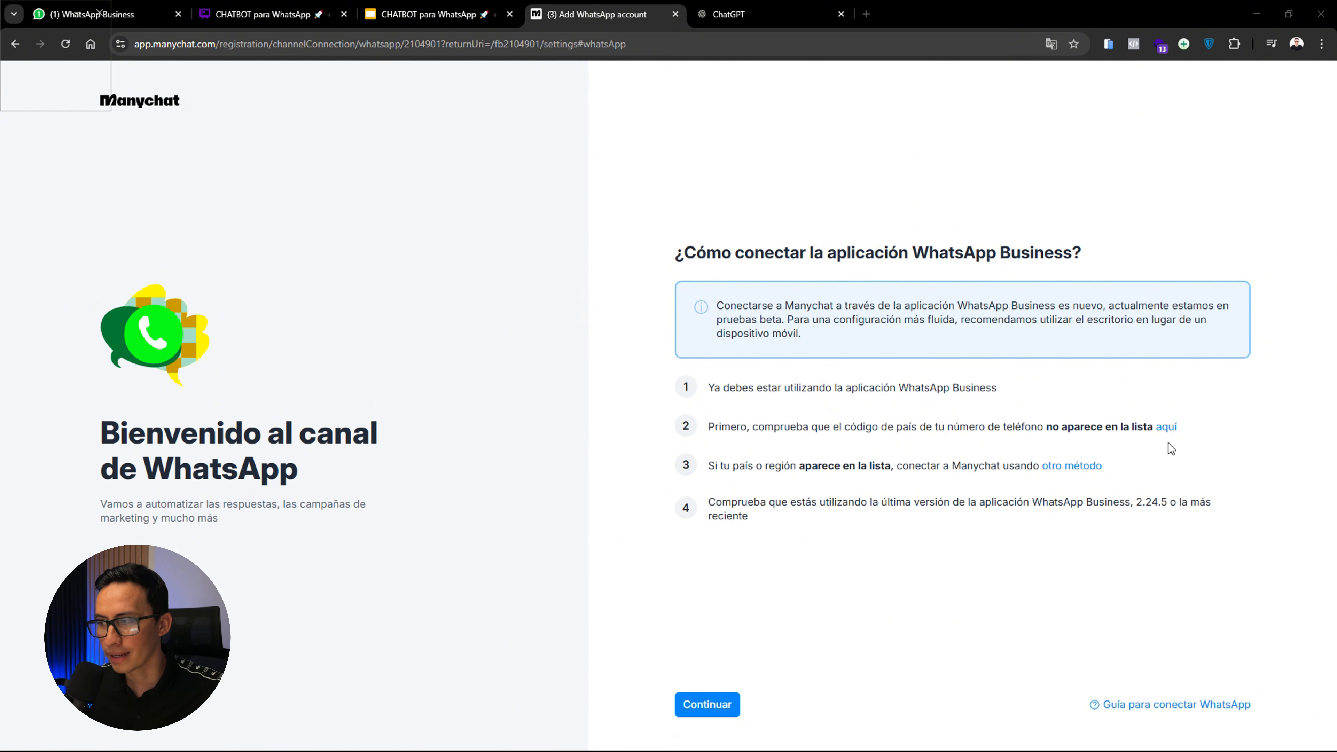
{"action": "mouse_move", "coordinate": [1159, 431]}
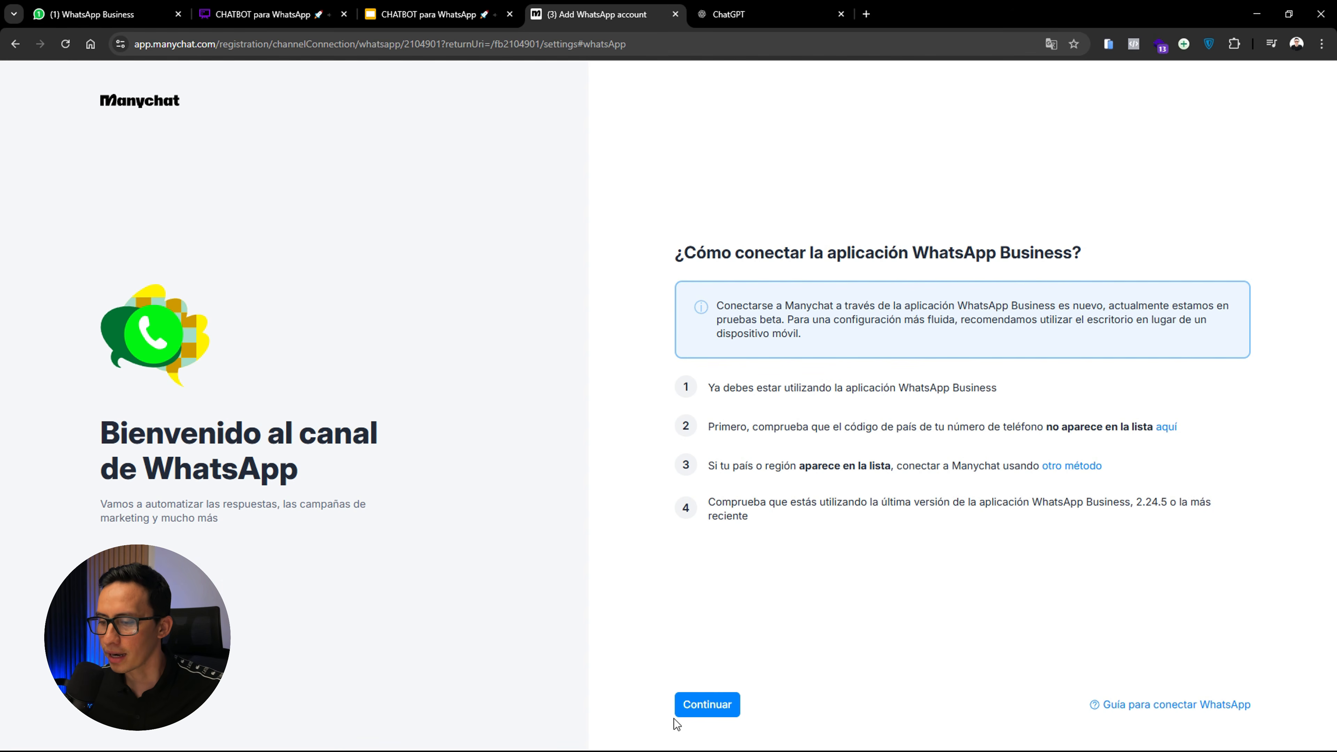
- Continue past the requirements and start the free 14-day Pro trial with 'Probar Gratis'
{"action": "left_click", "coordinate": [694, 706]}
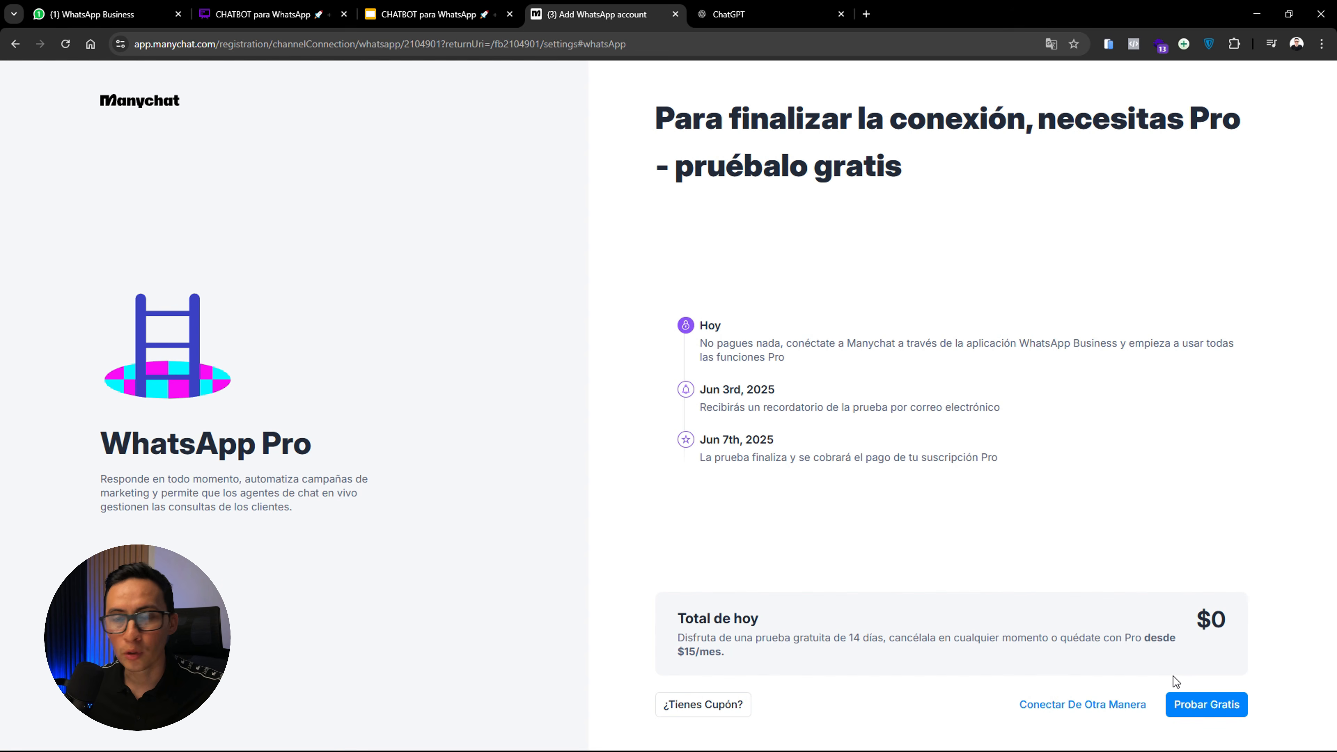
{"action": "left_click", "coordinate": [1216, 712]}
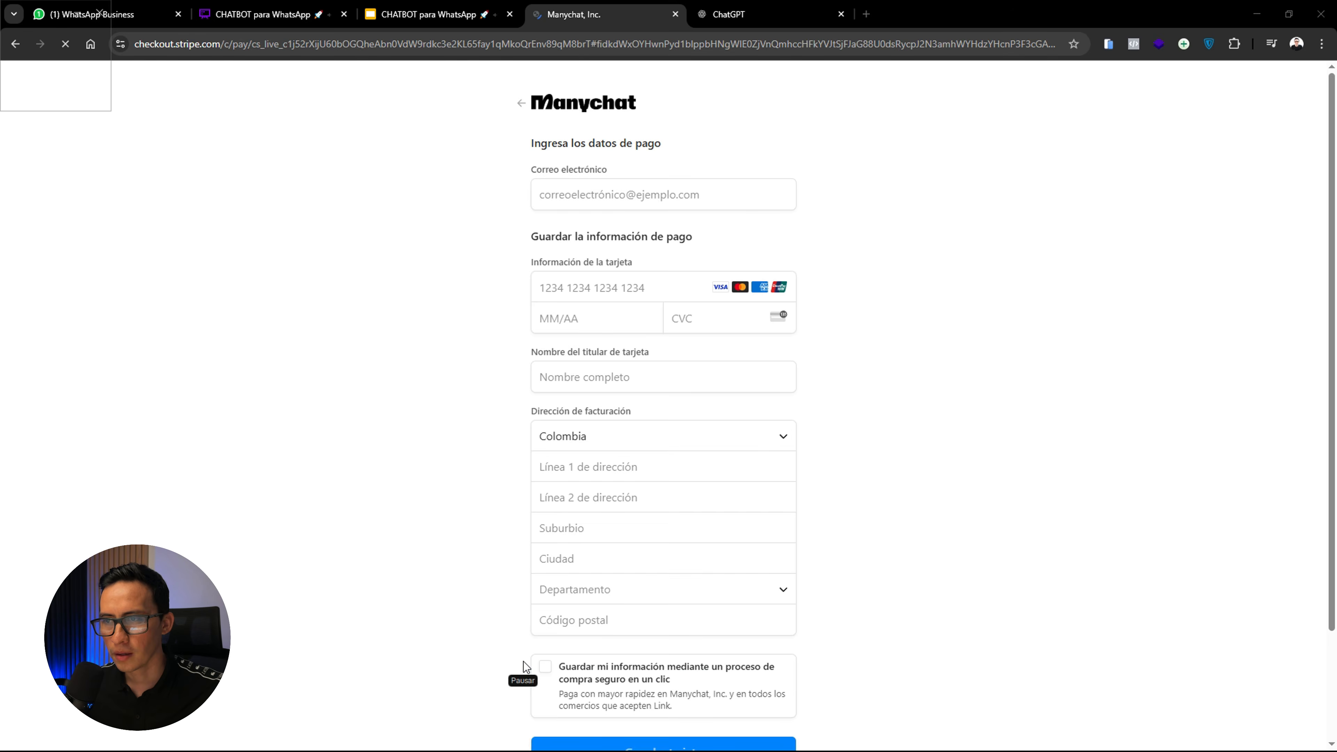
- Scroll through the Stripe checkout form for the Pro trial's card and billing details
{"action": "scroll", "coordinate": [1129, 312], "scroll_direction": "down", "scroll_amount": 2}
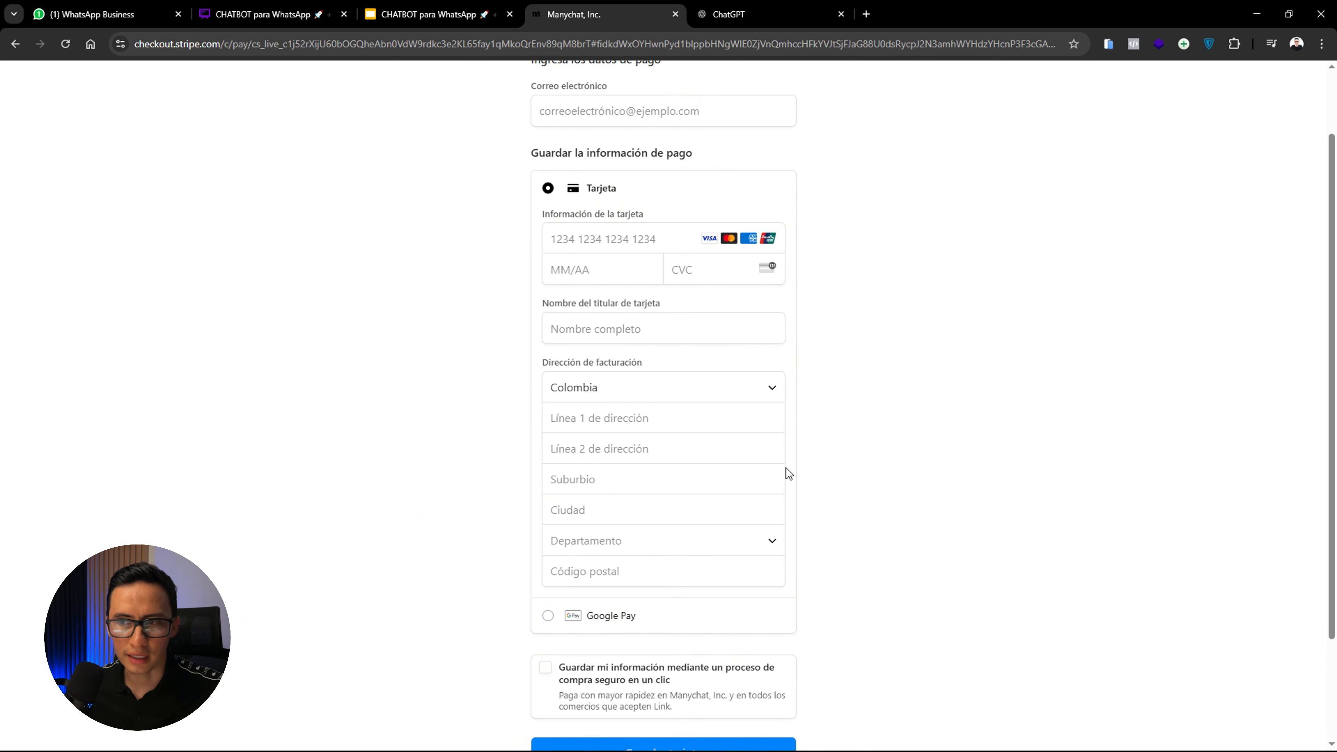
{"action": "scroll", "coordinate": [792, 437], "scroll_direction": "down", "scroll_amount": 1}
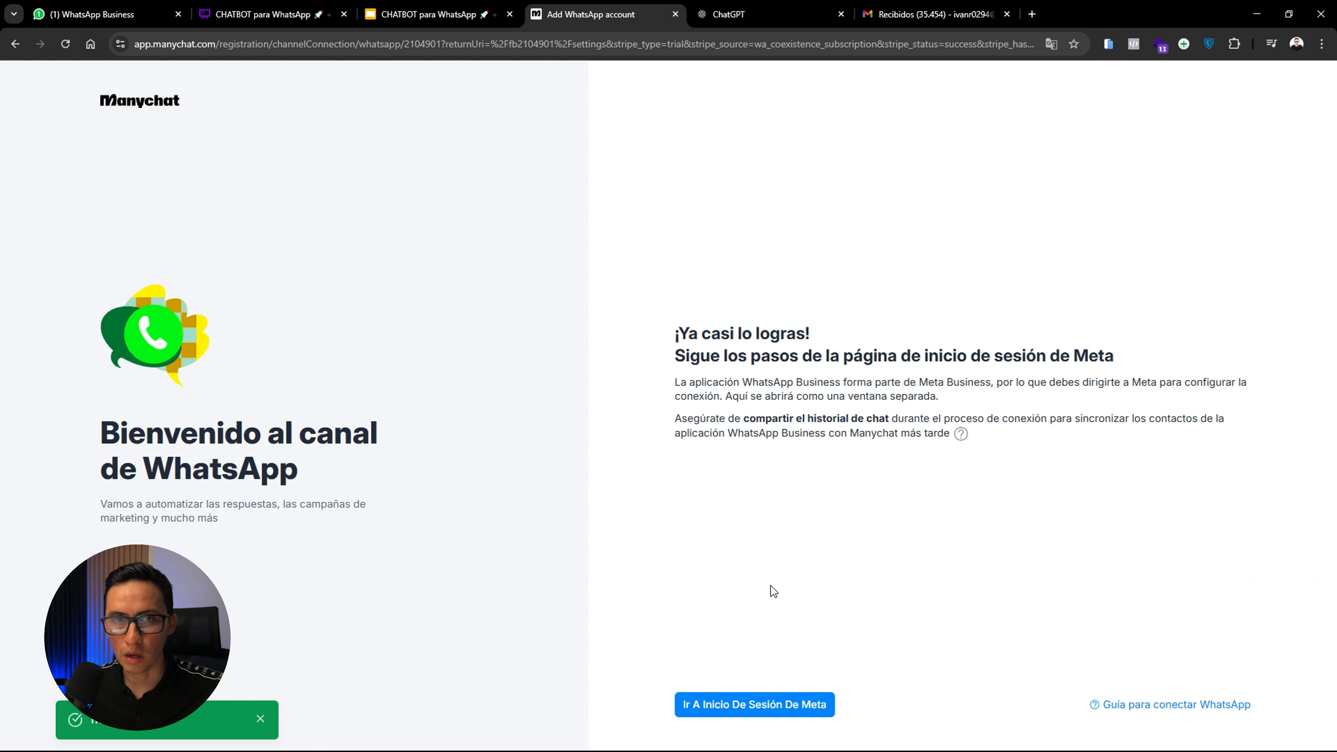
- Log in to Facebook via the Meta sign-in and accept the permissions shared with Manychat
{"action": "left_click", "coordinate": [749, 708]}
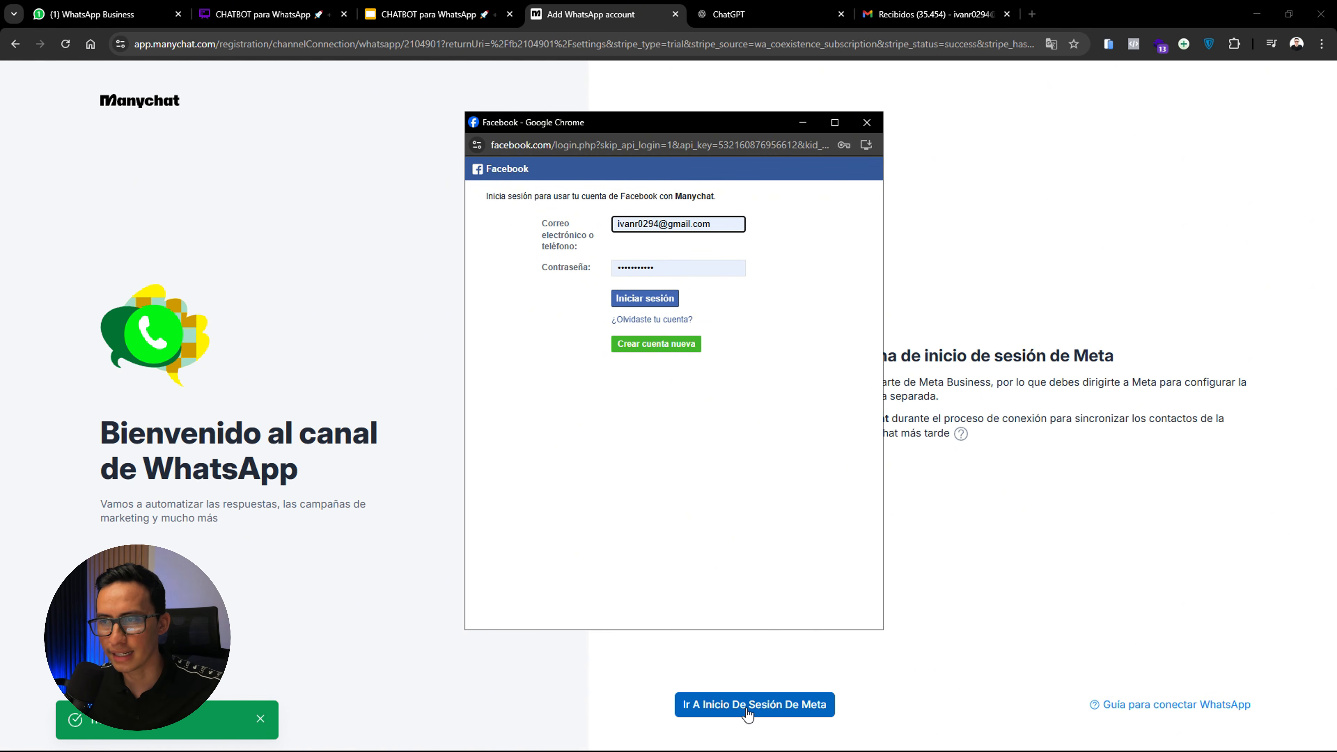
{"action": "left_click", "coordinate": [651, 298]}
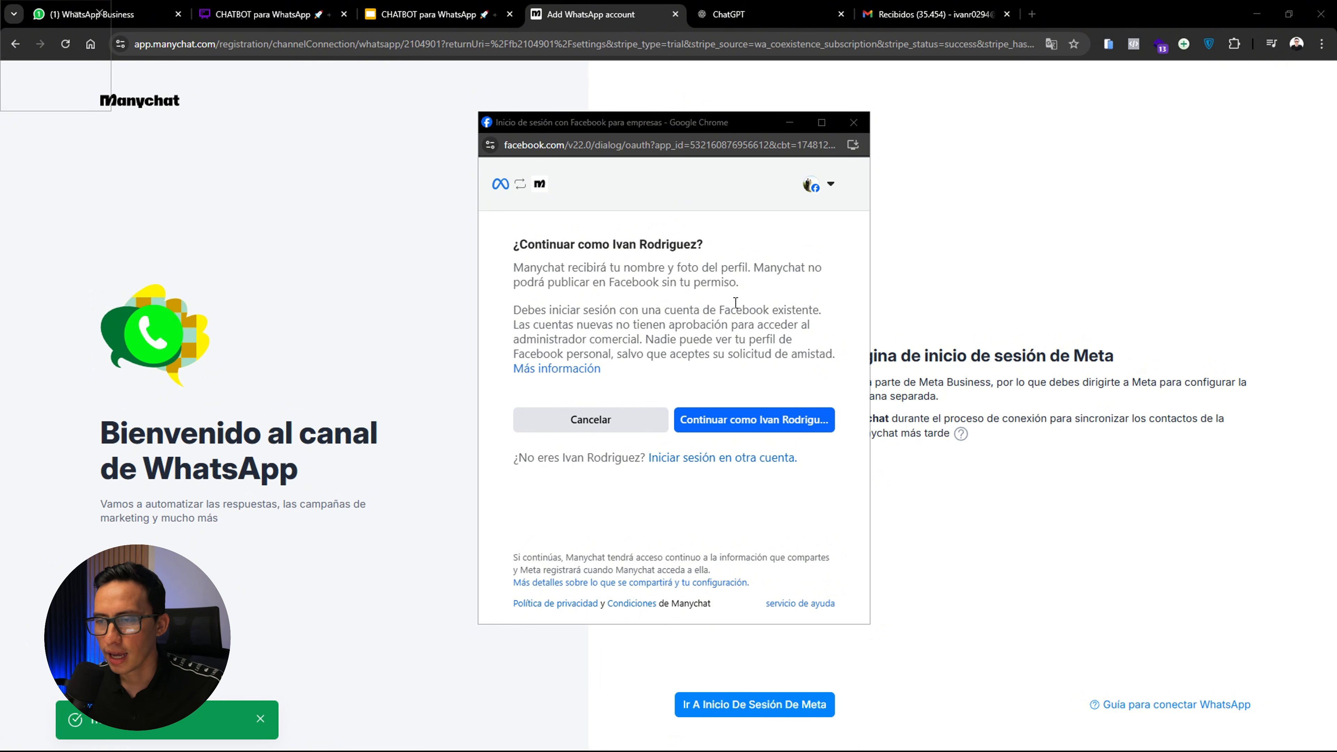
{"action": "left_click", "coordinate": [715, 425]}
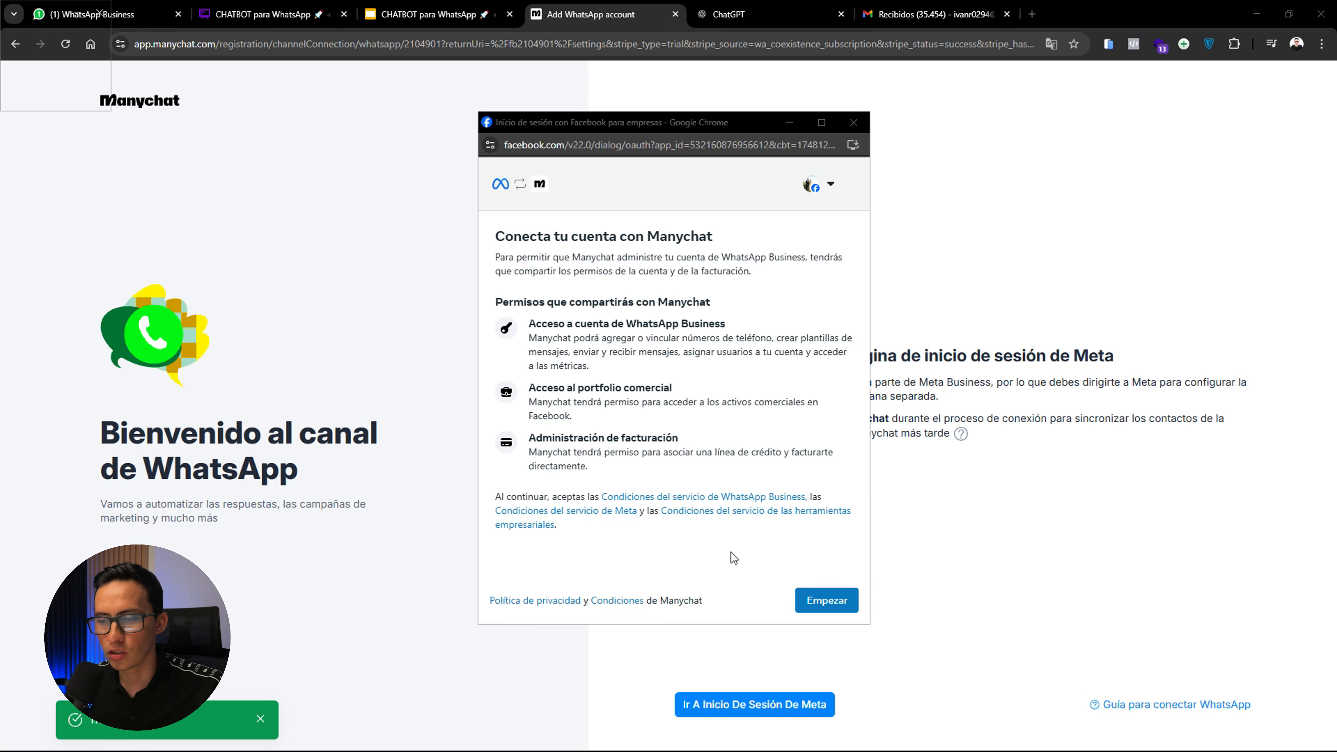
{"action": "left_click", "coordinate": [830, 603]}
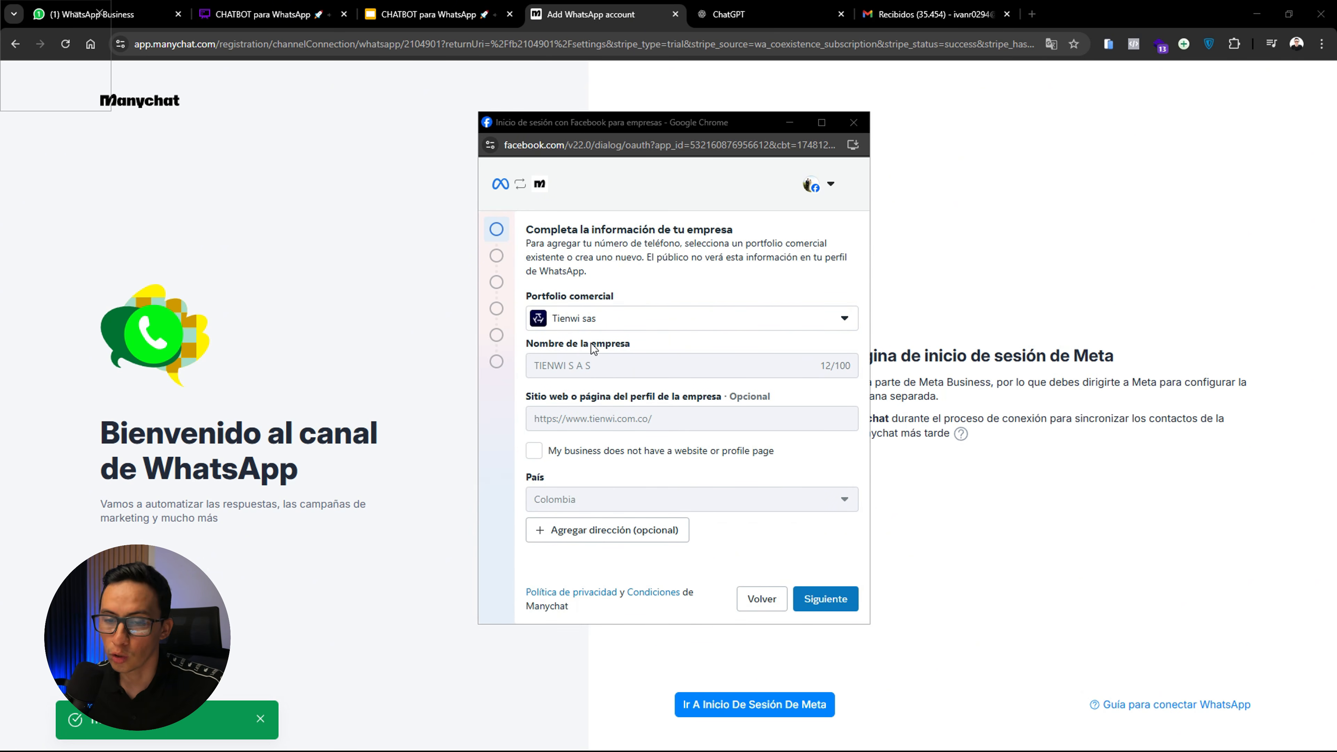
- Confirm the business portfolio and choose to connect the existing WhatsApp Business app
{"action": "left_click", "coordinate": [824, 607]}
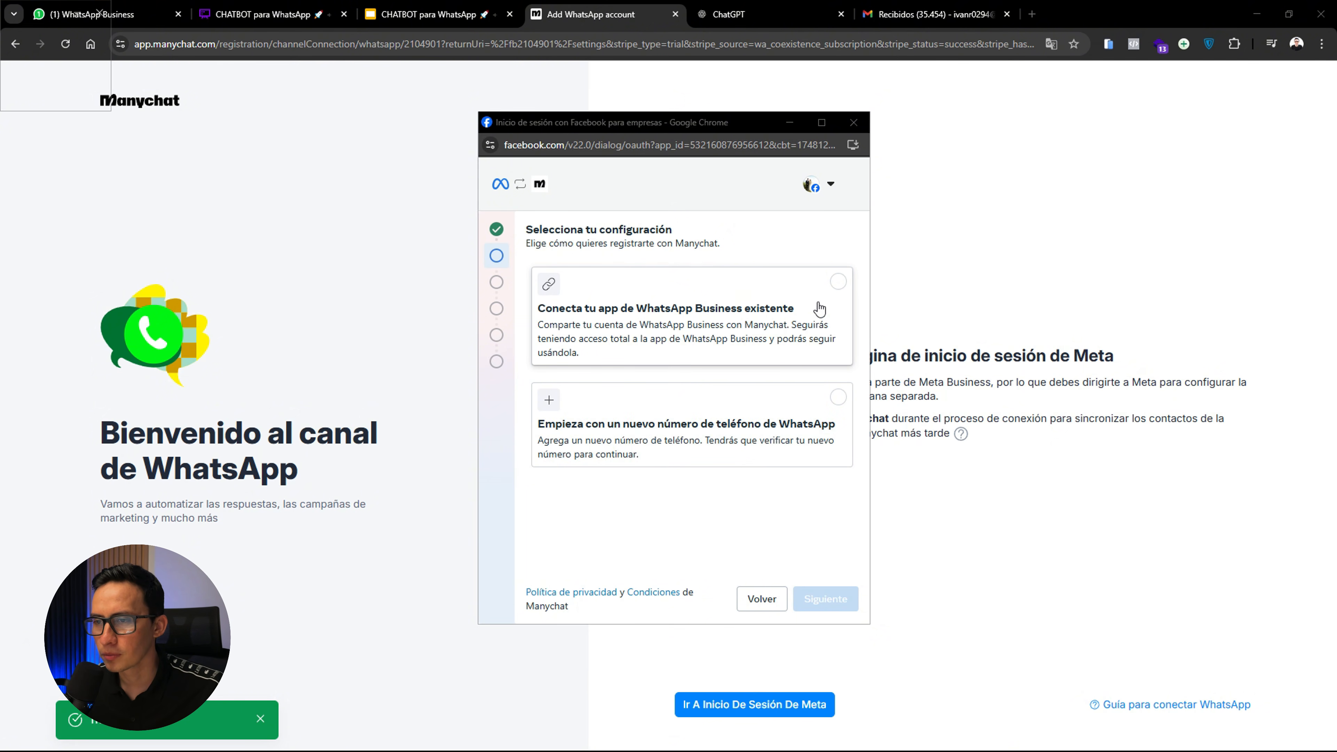
{"action": "left_click", "coordinate": [764, 316]}
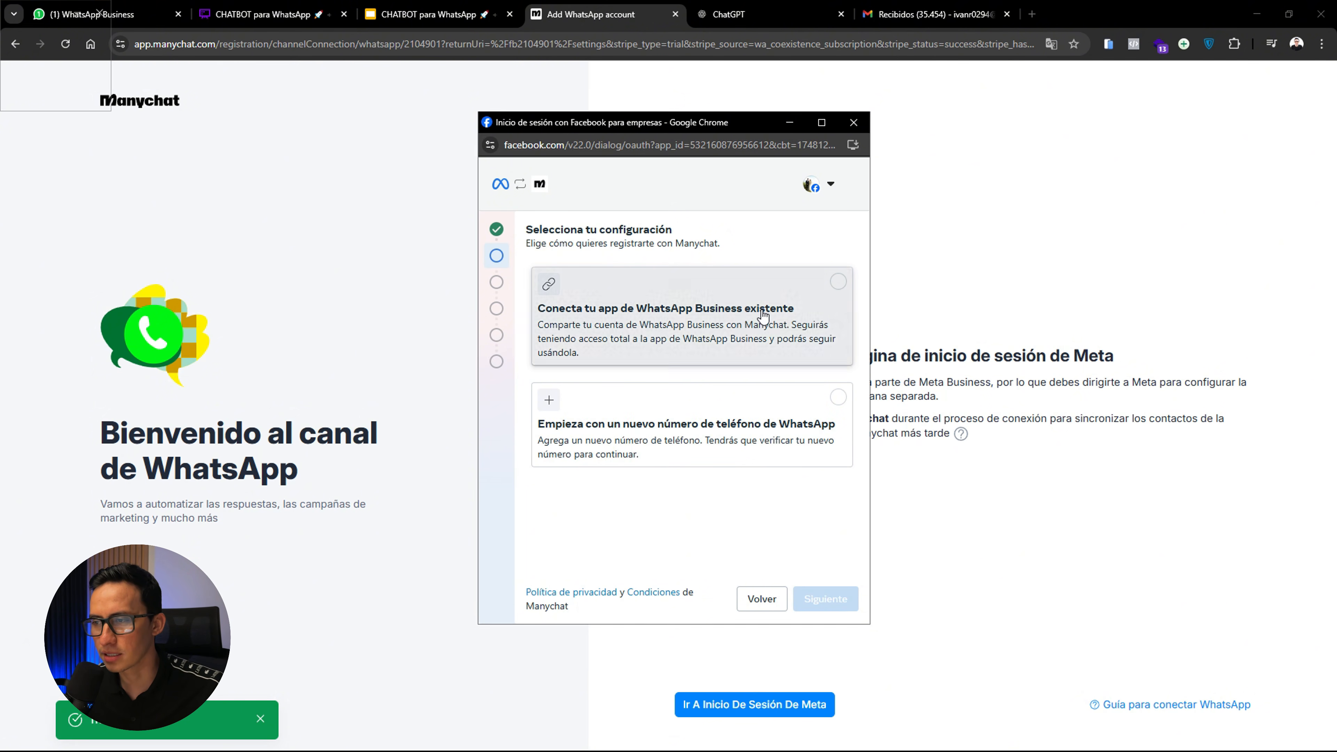
{"action": "scroll", "coordinate": [861, 434], "scroll_direction": "down", "scroll_amount": 1}
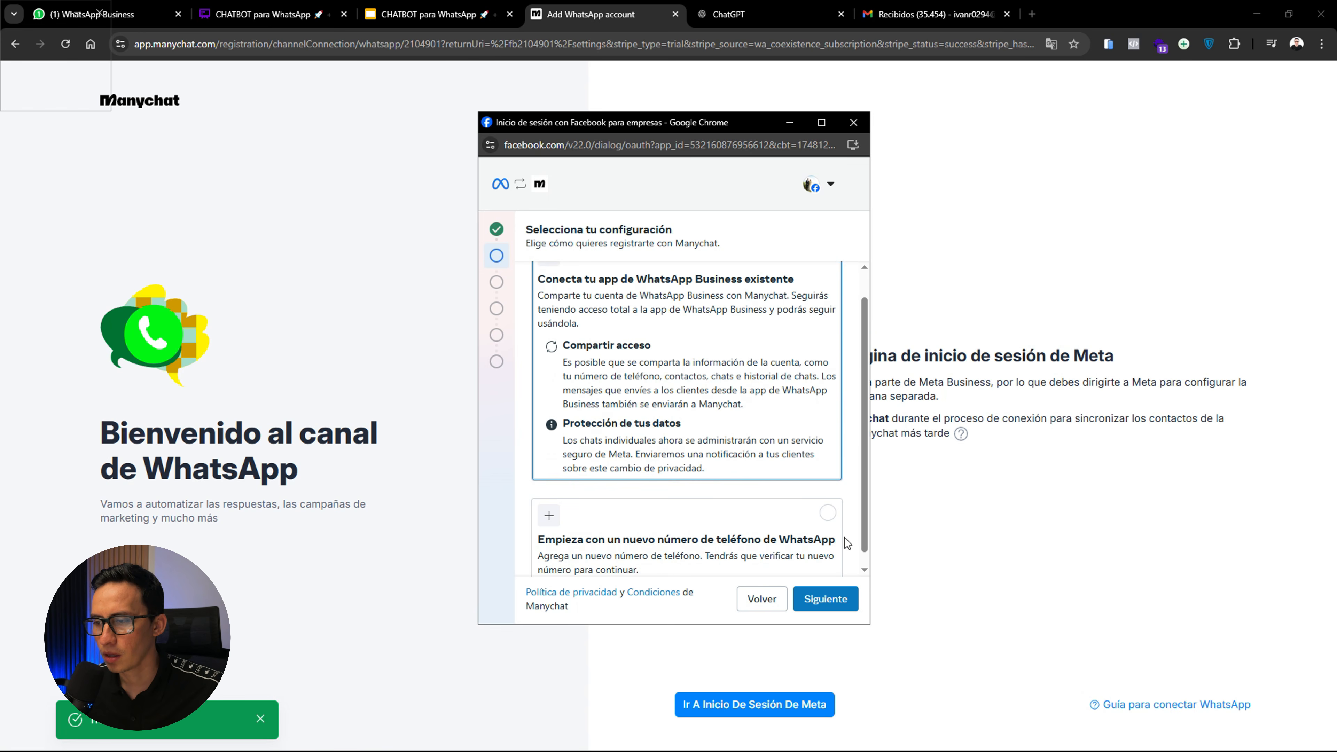
{"action": "left_click", "coordinate": [825, 600]}
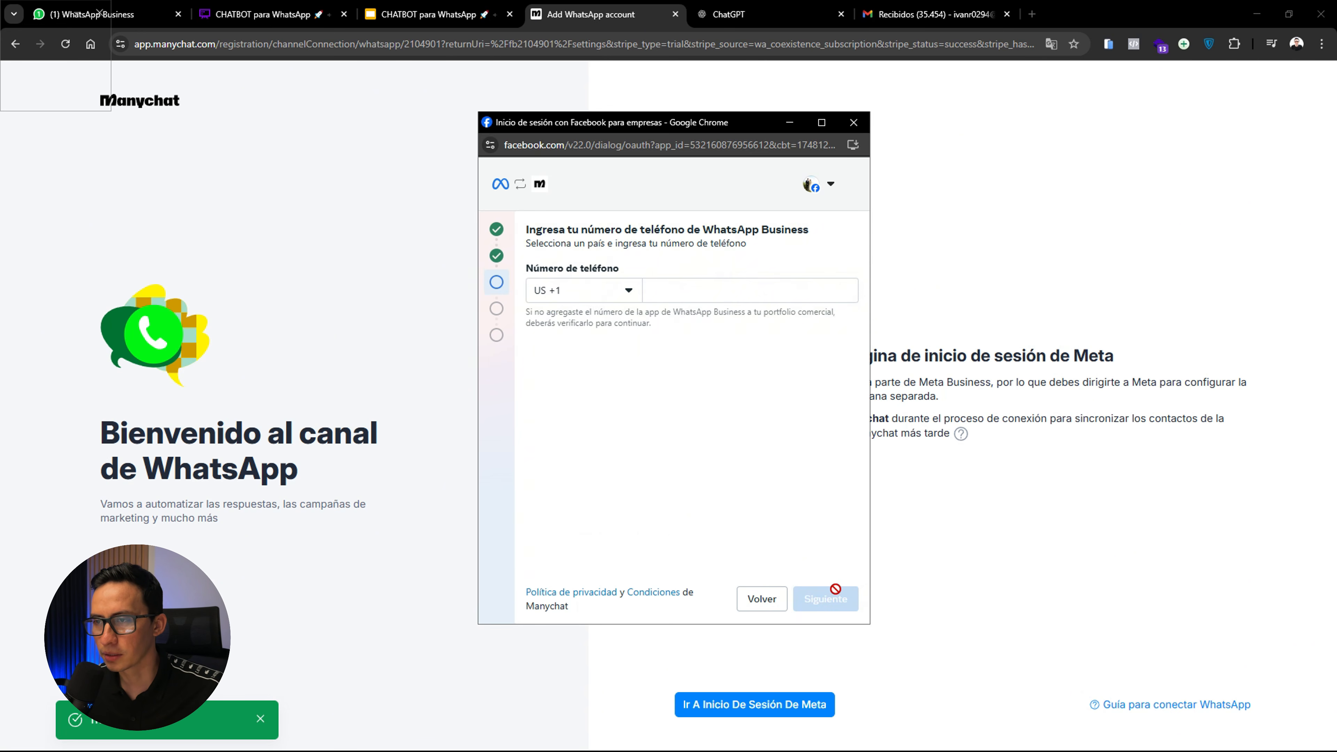
- Enter the phone number with country code CO +57 and verify it with the received code
{"action": "left_click", "coordinate": [579, 294]}
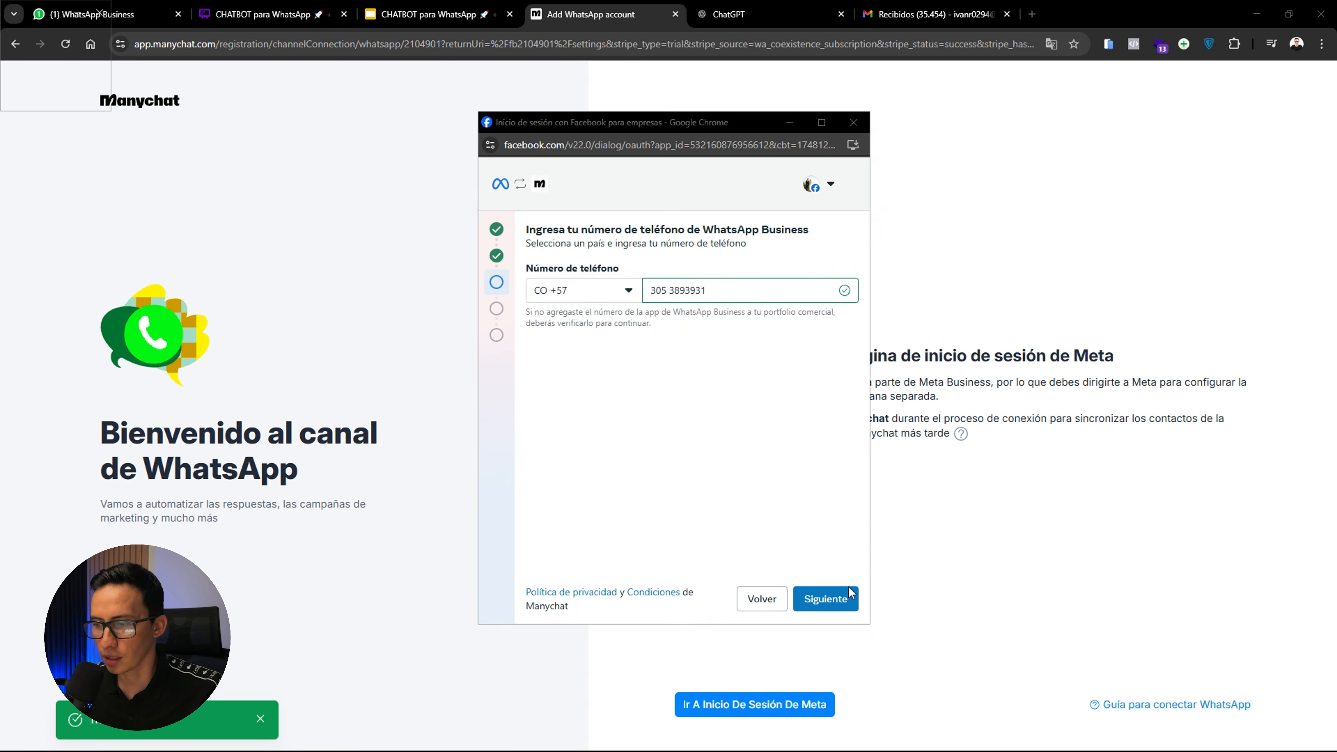
{"action": "left_click", "coordinate": [834, 603]}
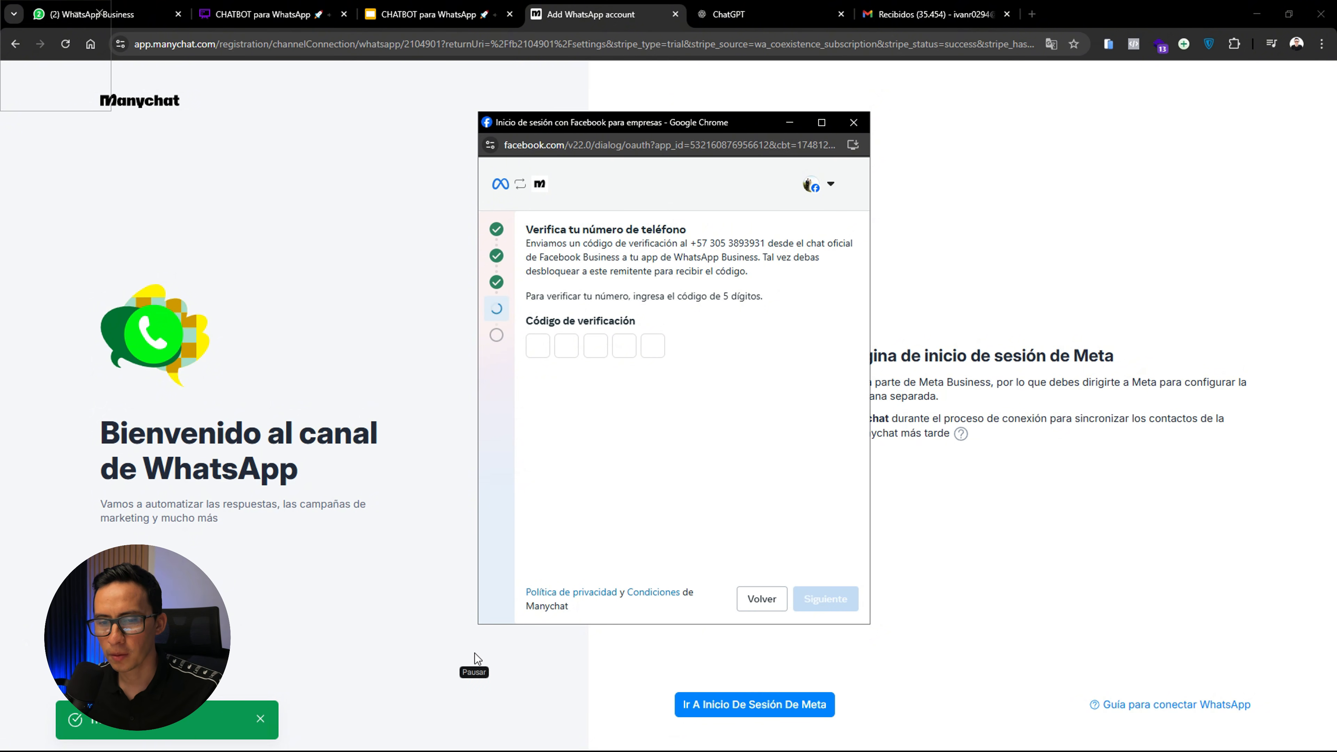
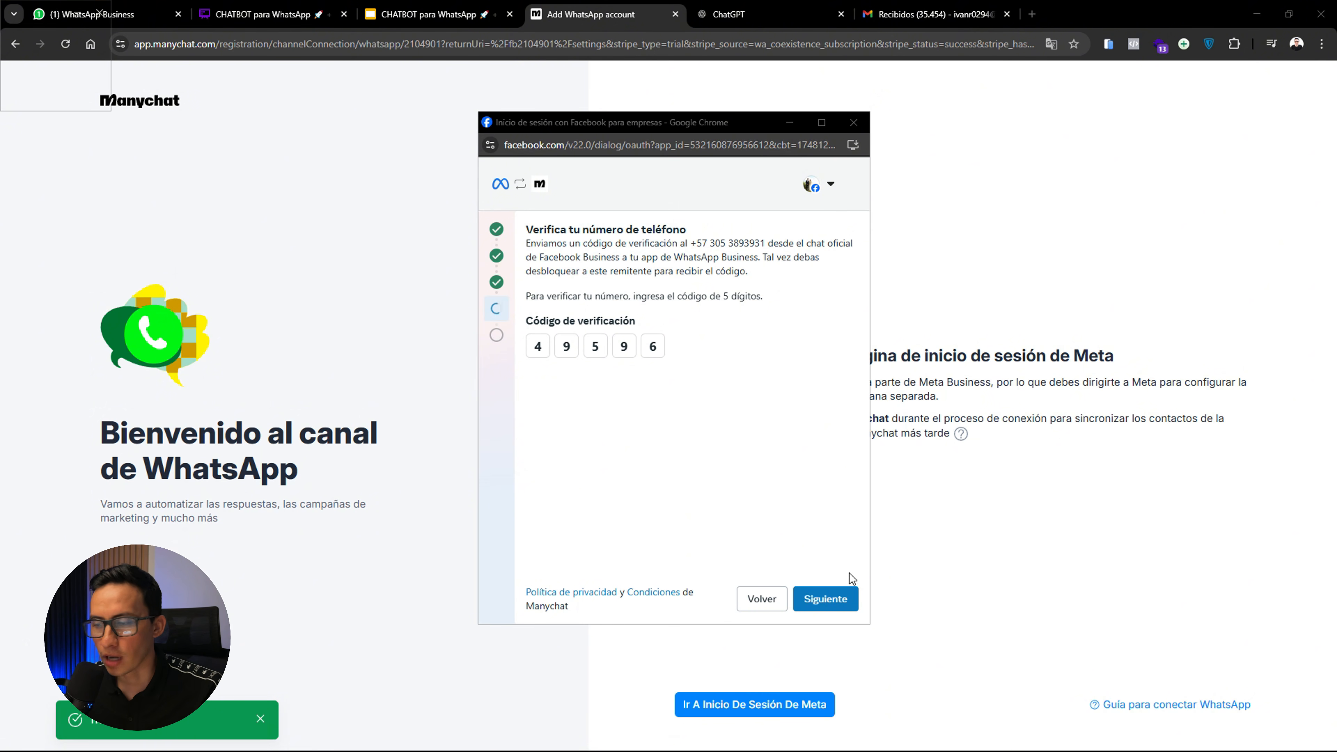
{"action": "left_click", "coordinate": [816, 600]}
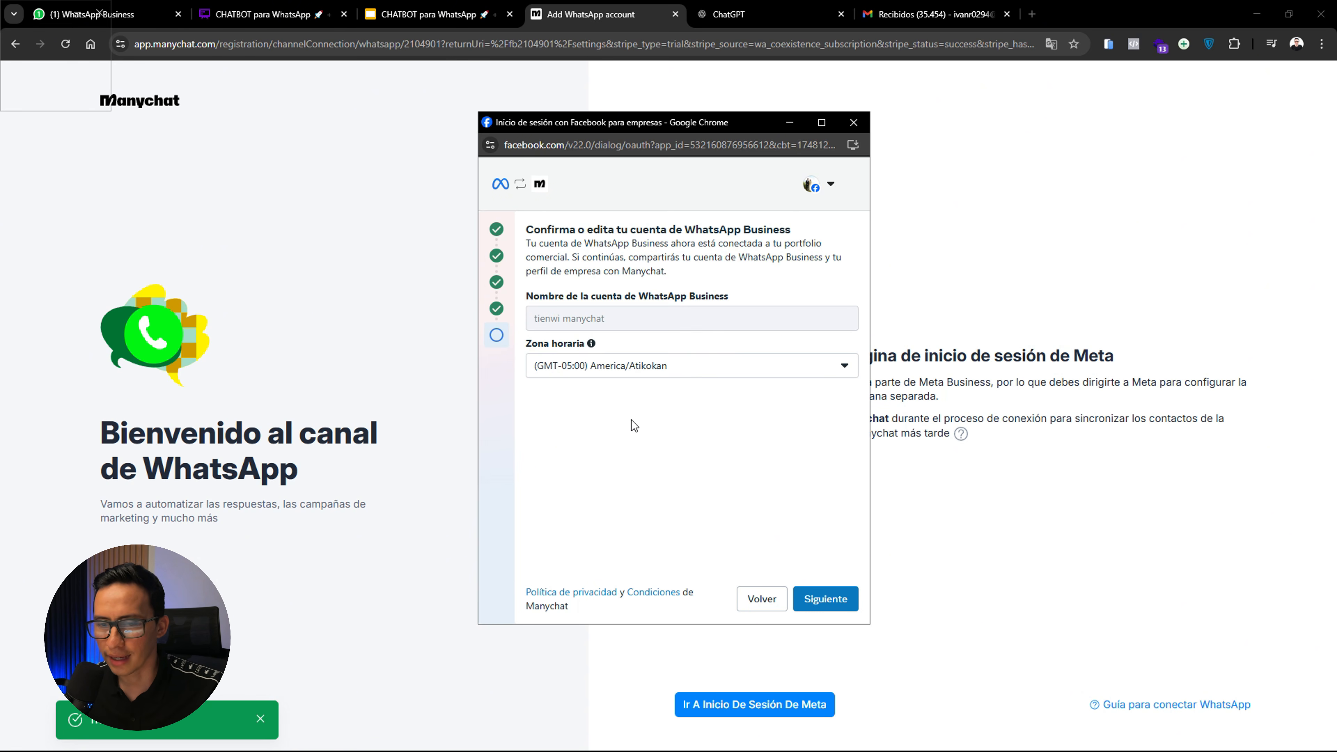
- Set the WhatsApp Business account time zone to America/Bogota and approve Manychat's Meta permissions
{"action": "mouse_move", "coordinate": [664, 303]}
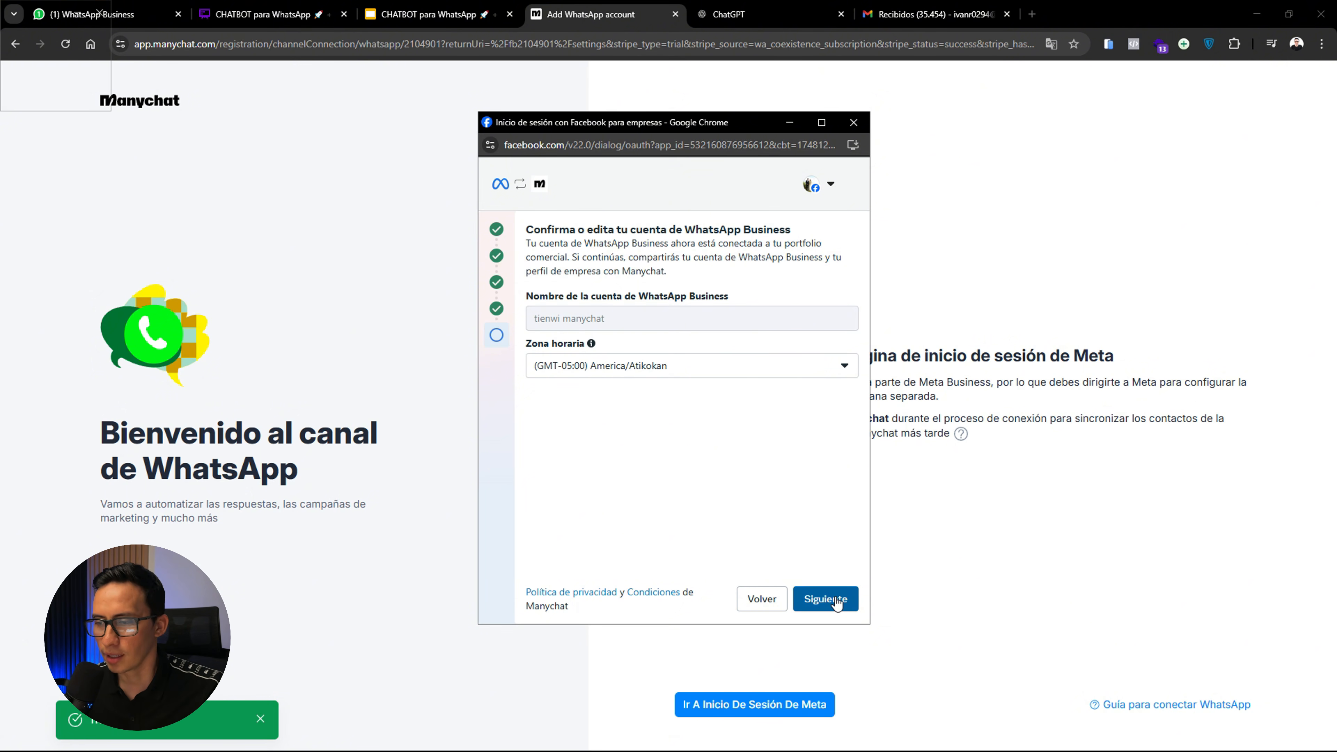
{"action": "left_click", "coordinate": [622, 373]}
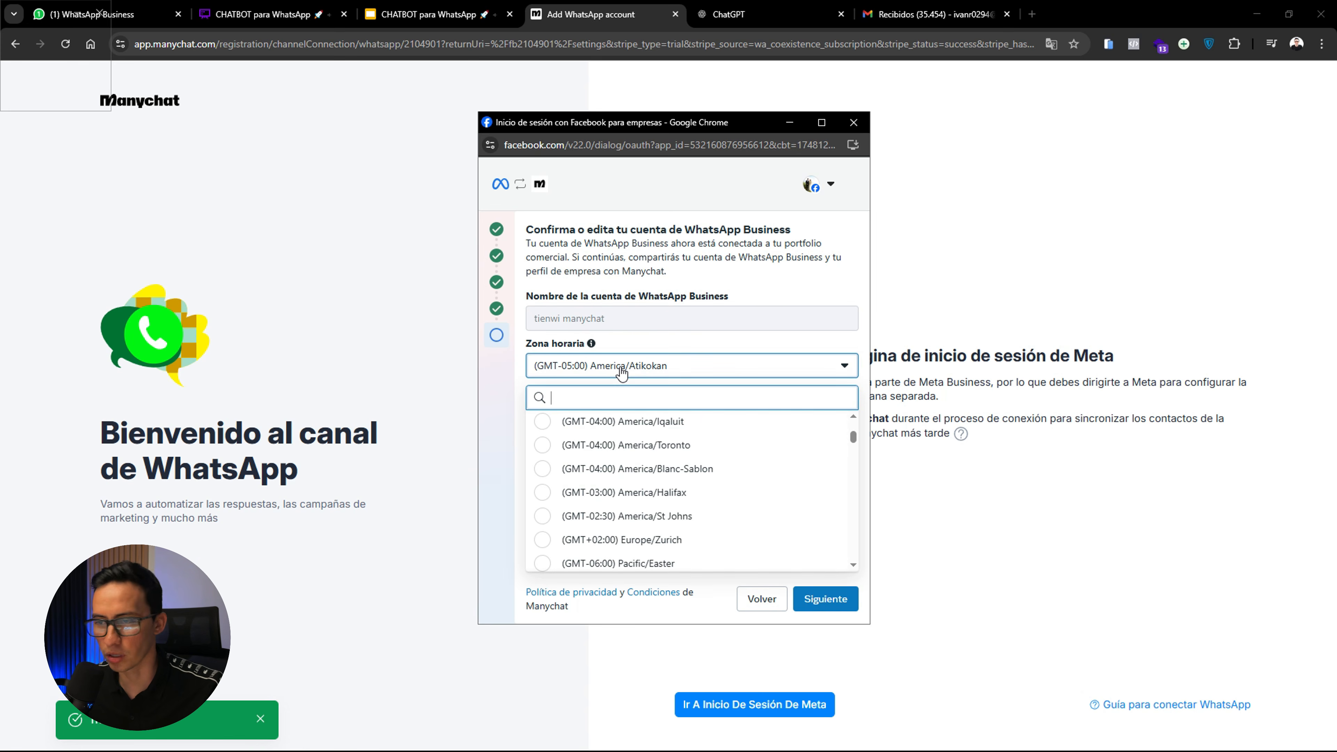
{"action": "type", "text": "bogot"}
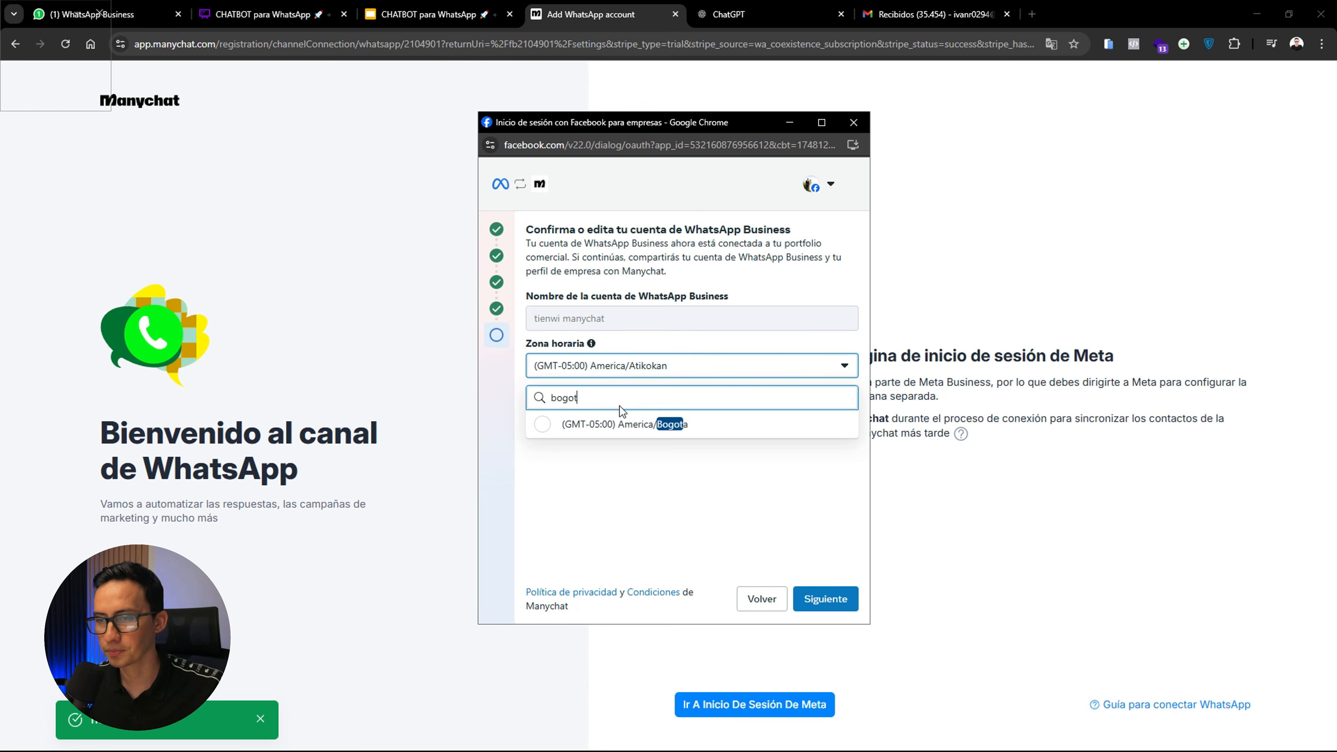
{"action": "left_click", "coordinate": [621, 423]}
{"action": "left_click", "coordinate": [828, 599]}
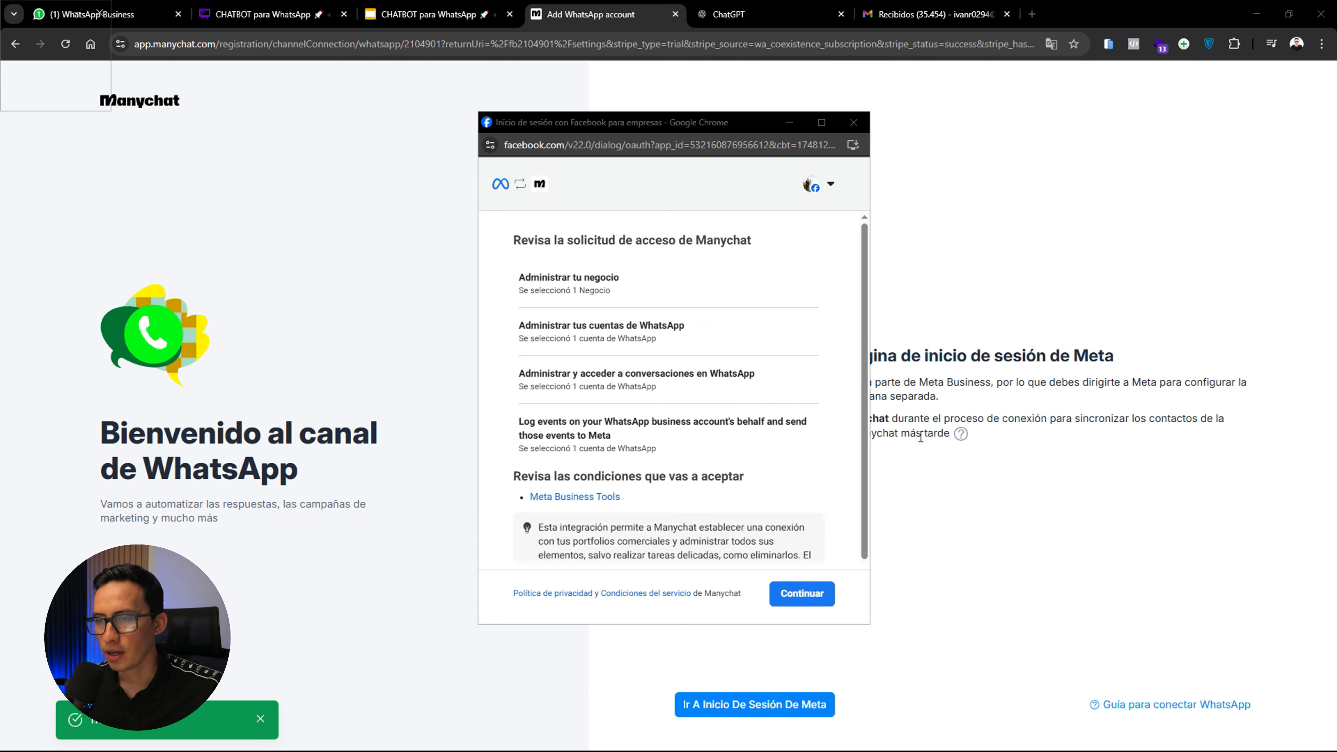
{"action": "left_click_drag", "start_coordinate": [864, 472], "coordinate": [867, 513]}
{"action": "left_click", "coordinate": [801, 594]}
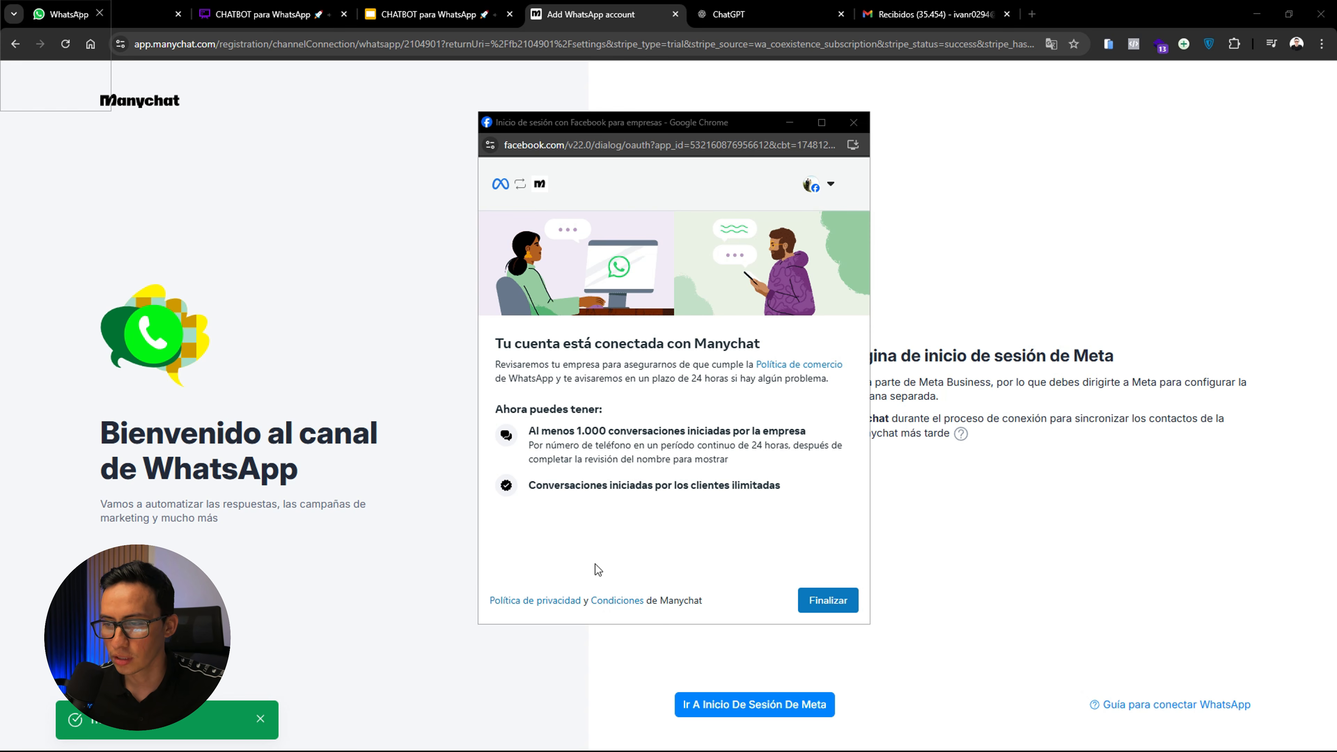
- Finish the Meta connection so Manychat completes linking the WhatsApp channel
{"action": "left_click", "coordinate": [834, 600]}
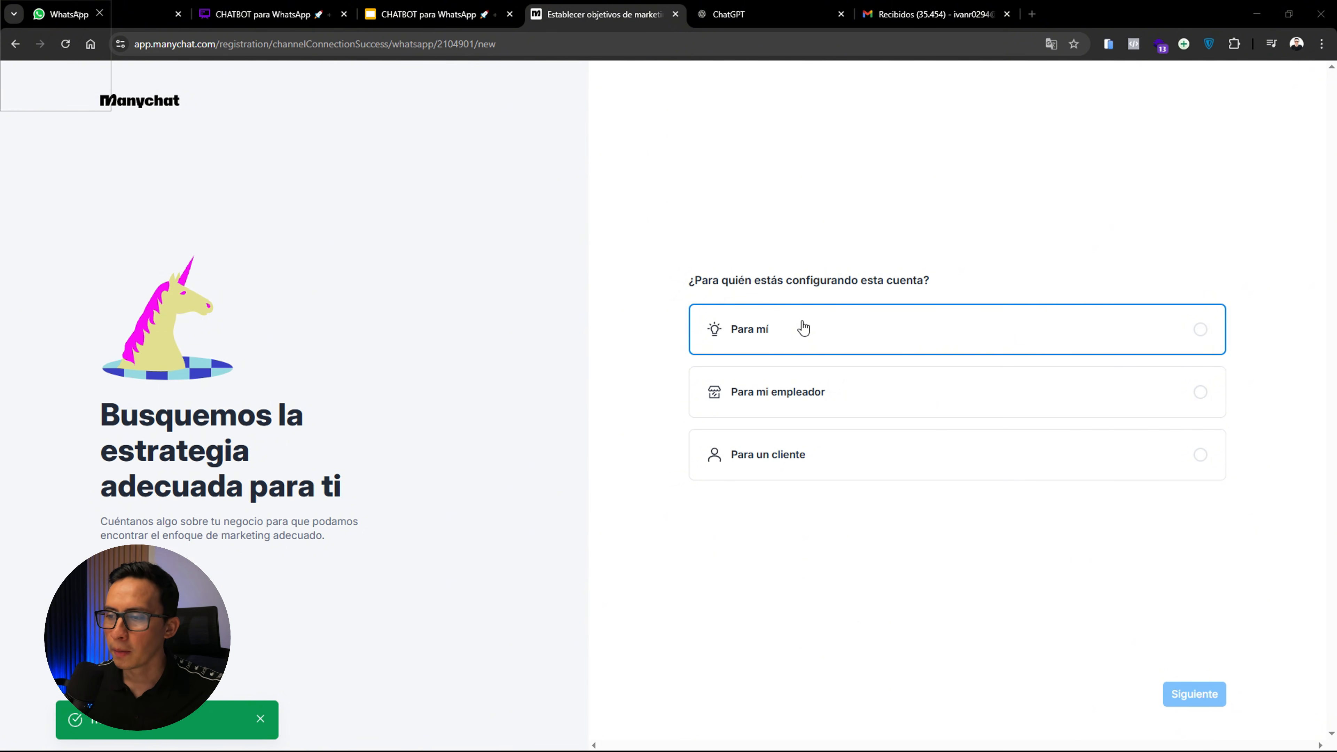
- Answer onboarding as Para mí, De un negocio, category Comercio electrónico / Tienda en línea
{"action": "left_click", "coordinate": [862, 335]}
{"action": "left_click", "coordinate": [1187, 692]}
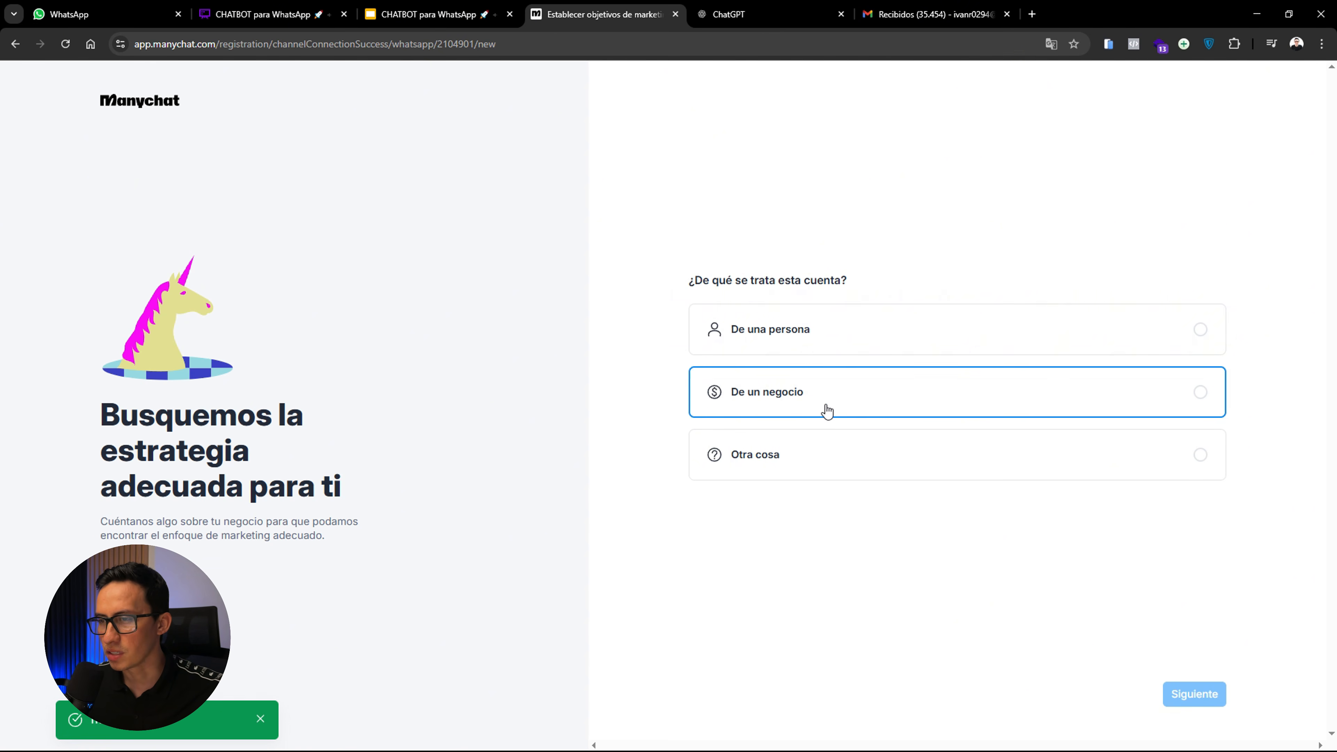
{"action": "left_click", "coordinate": [847, 394]}
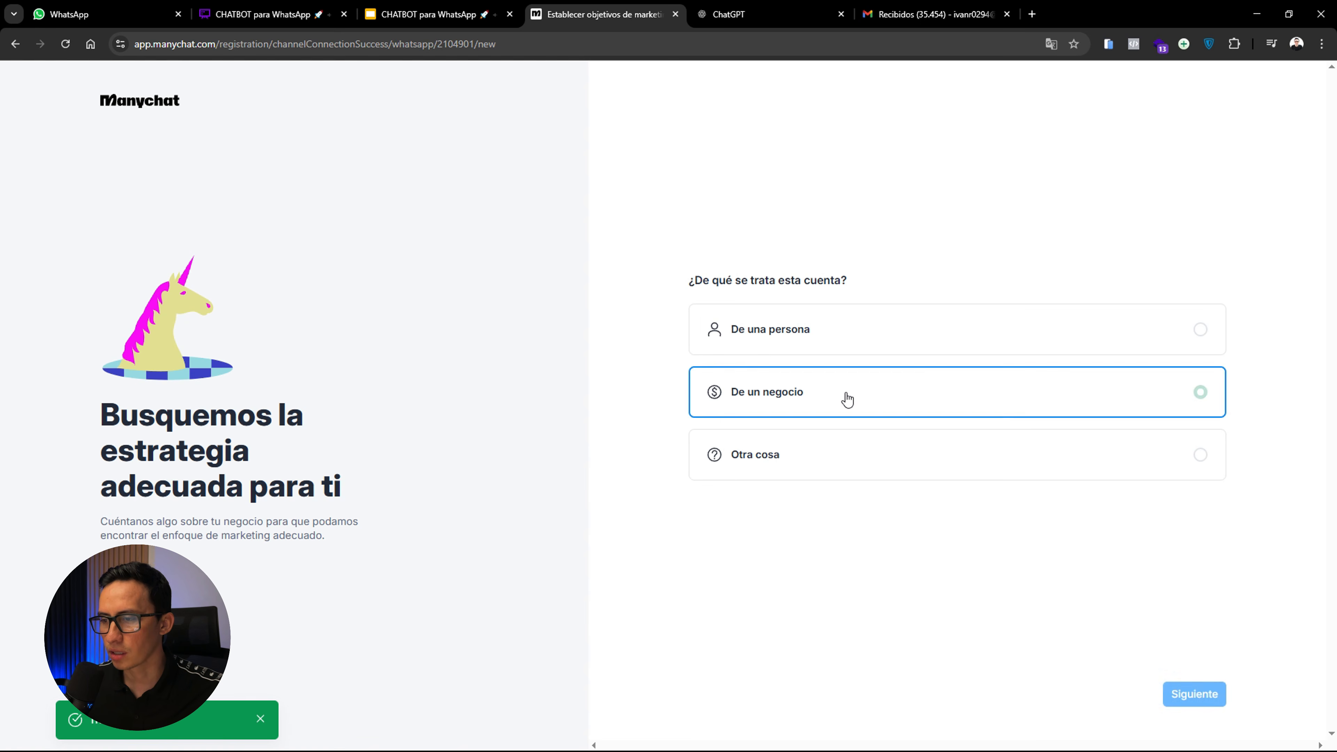
{"action": "left_click", "coordinate": [1202, 695]}
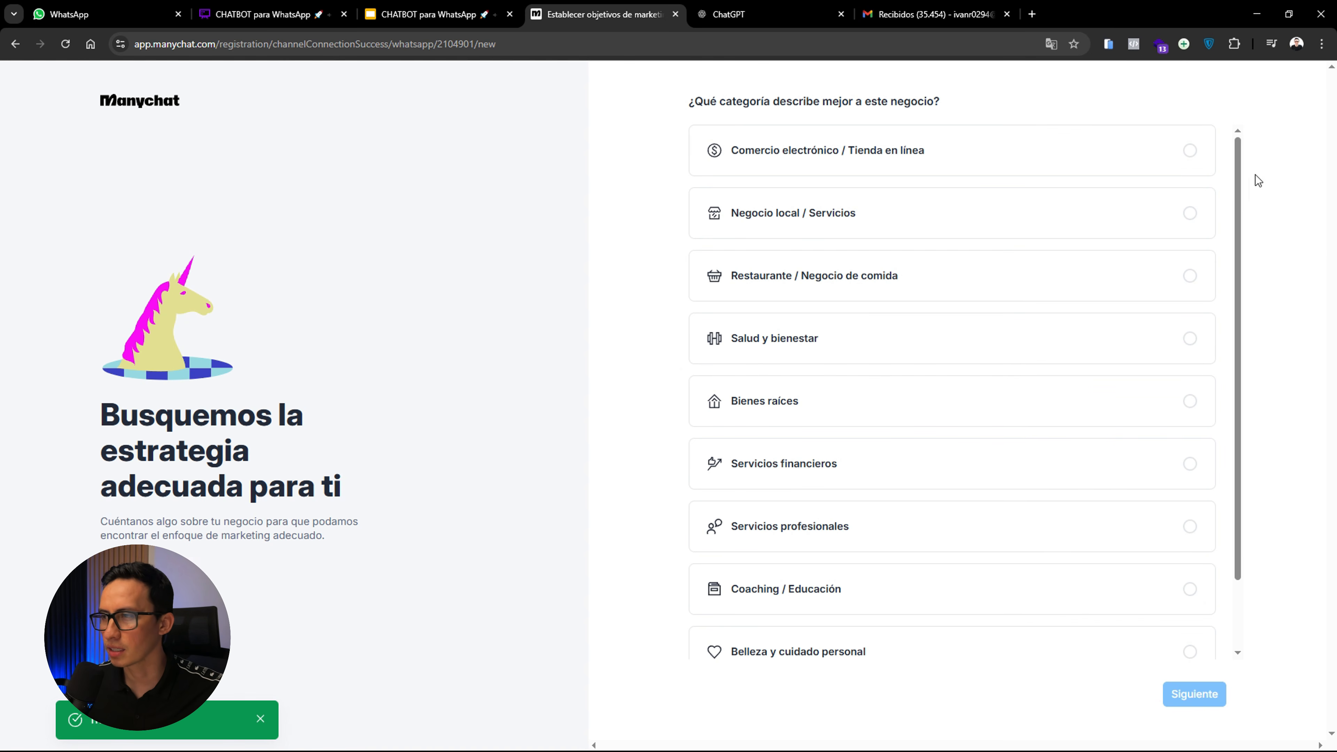
{"action": "left_click_drag", "start_coordinate": [1235, 194], "coordinate": [1278, 155]}
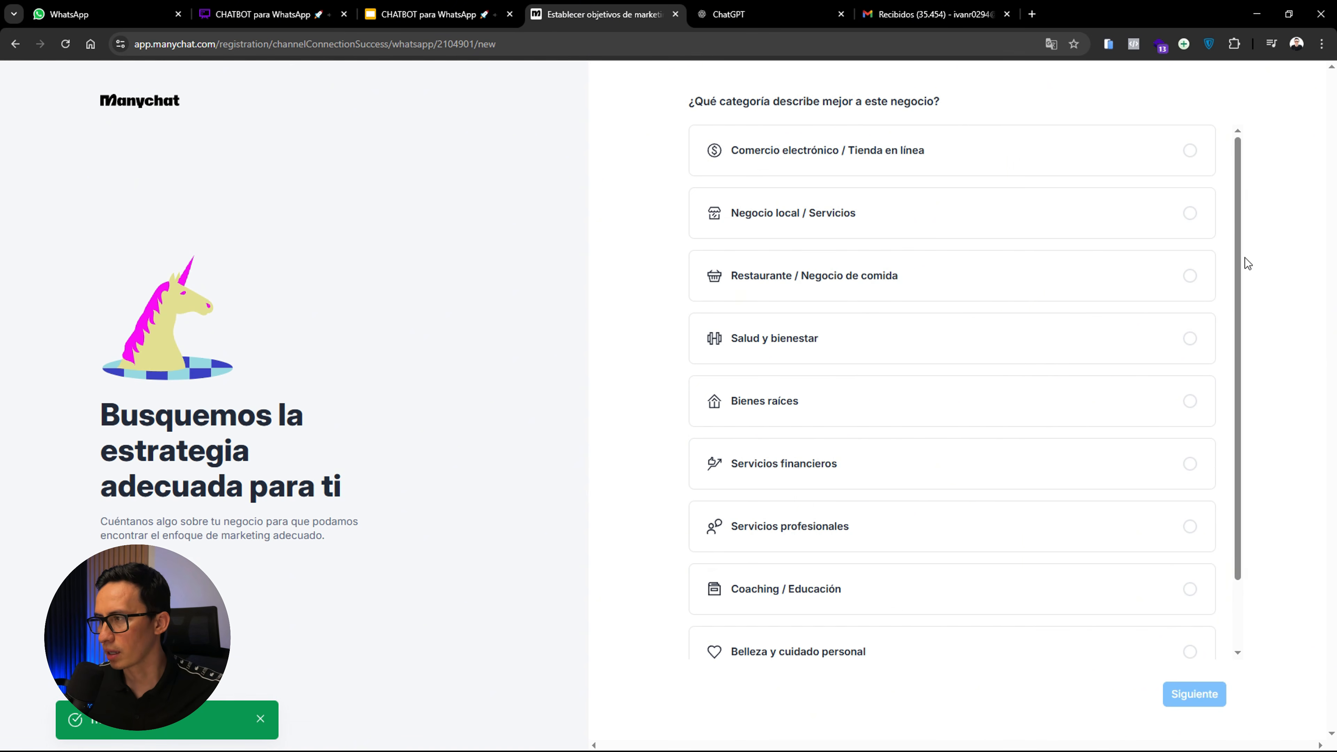
{"action": "scroll", "coordinate": [1250, 337], "scroll_direction": "down", "scroll_amount": 2}
{"action": "scroll", "coordinate": [1257, 421], "scroll_direction": "up", "scroll_amount": 2}
{"action": "left_click", "coordinate": [841, 154]}
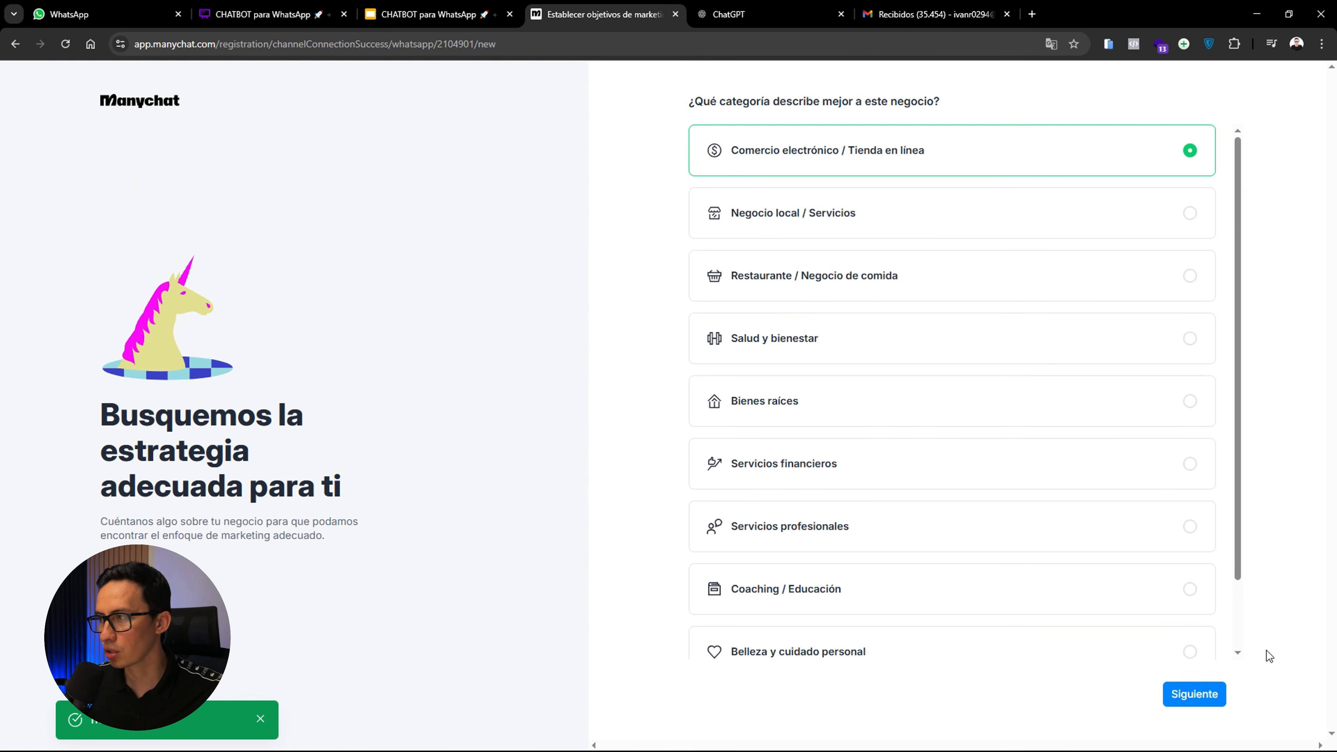
{"action": "left_click", "coordinate": [1194, 694]}
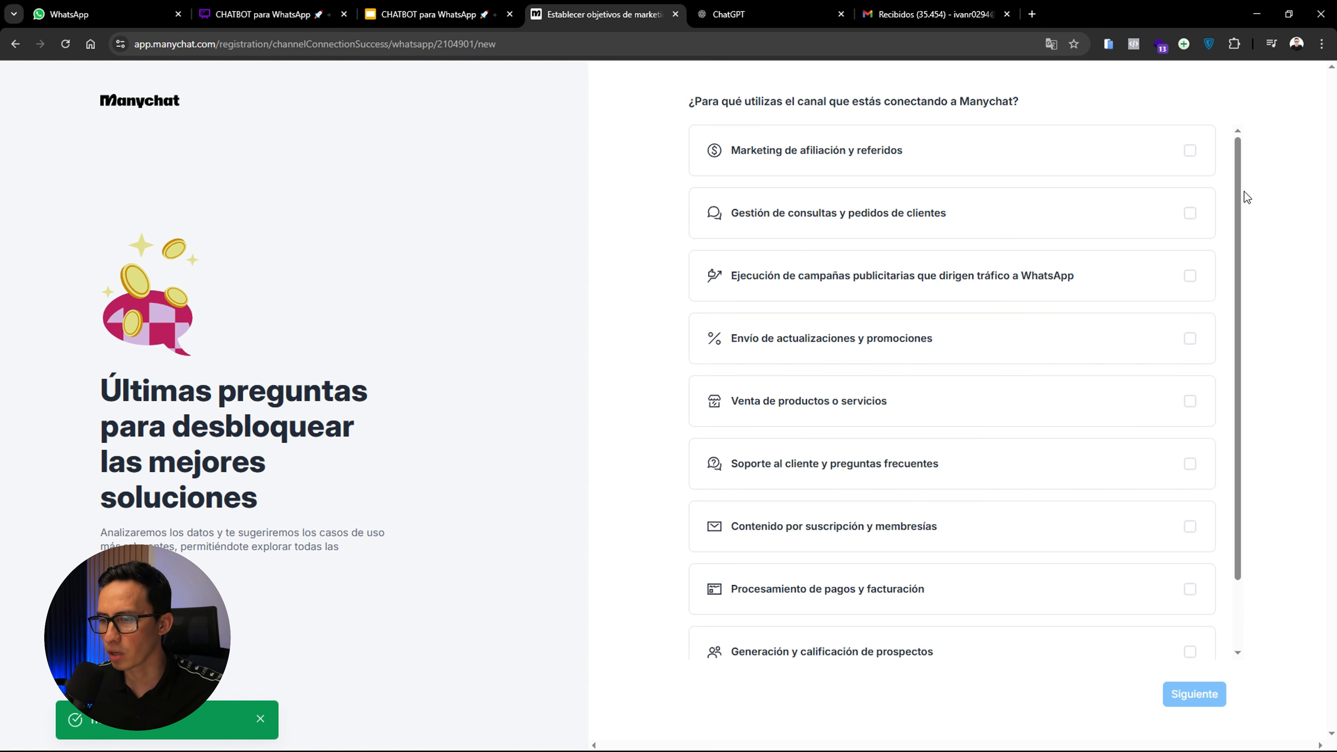
- Choose Gestión de consultas y pedidos as the channel use, then pick a planned Manychat use
{"action": "left_click", "coordinate": [884, 202]}
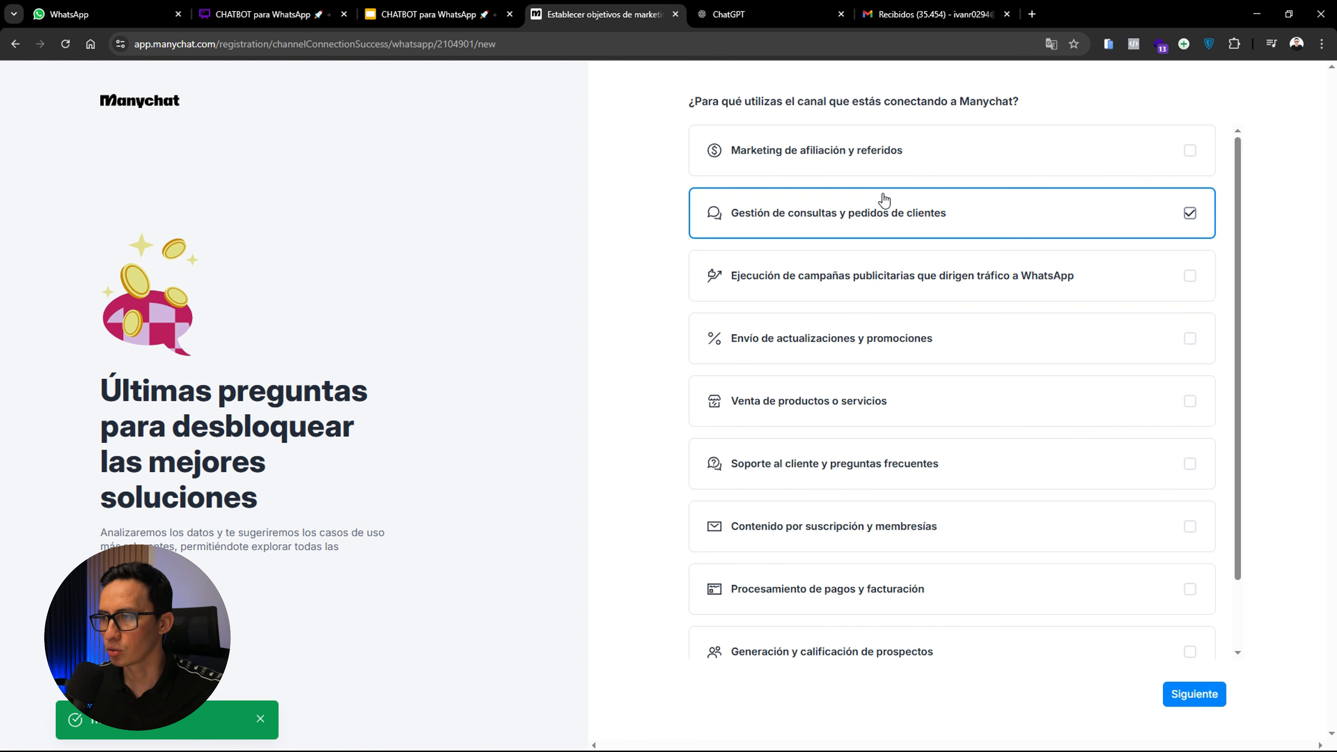
{"action": "left_click", "coordinate": [1181, 693]}
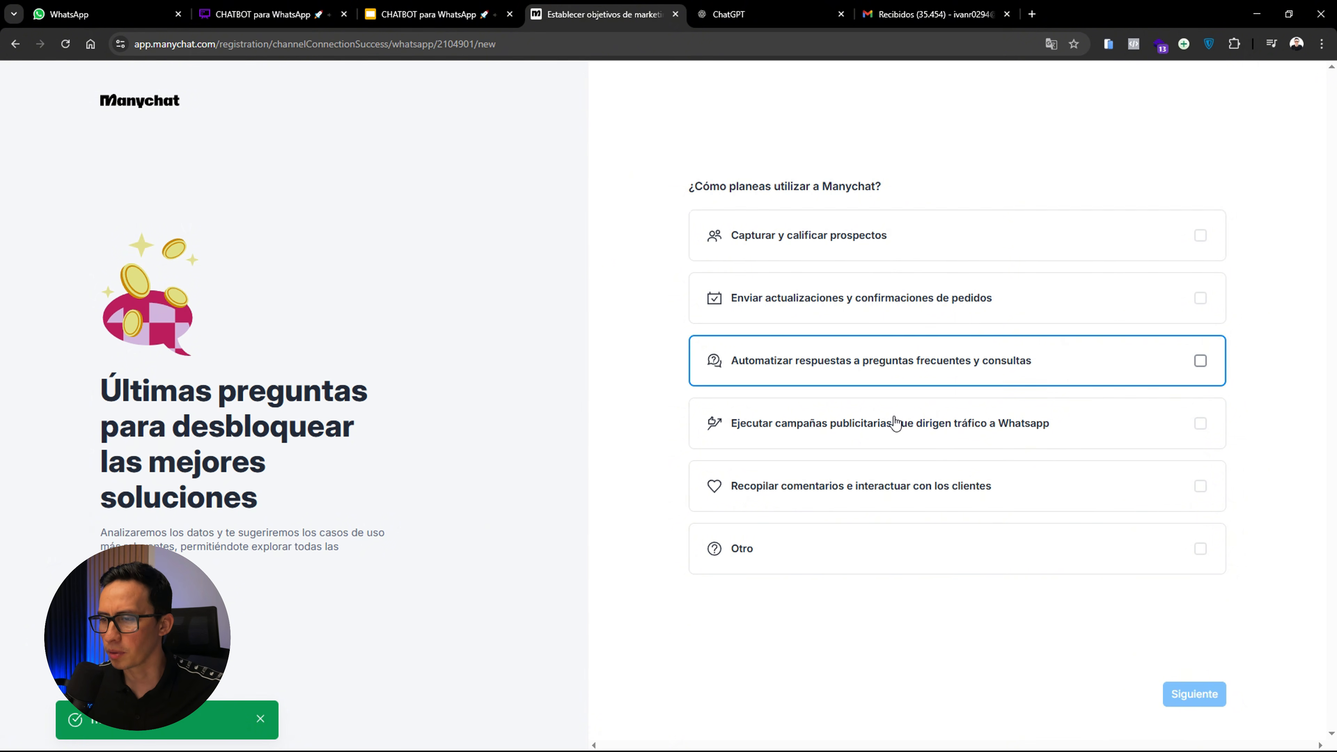
{"action": "left_click", "coordinate": [869, 240]}
{"action": "left_click", "coordinate": [1210, 694]}
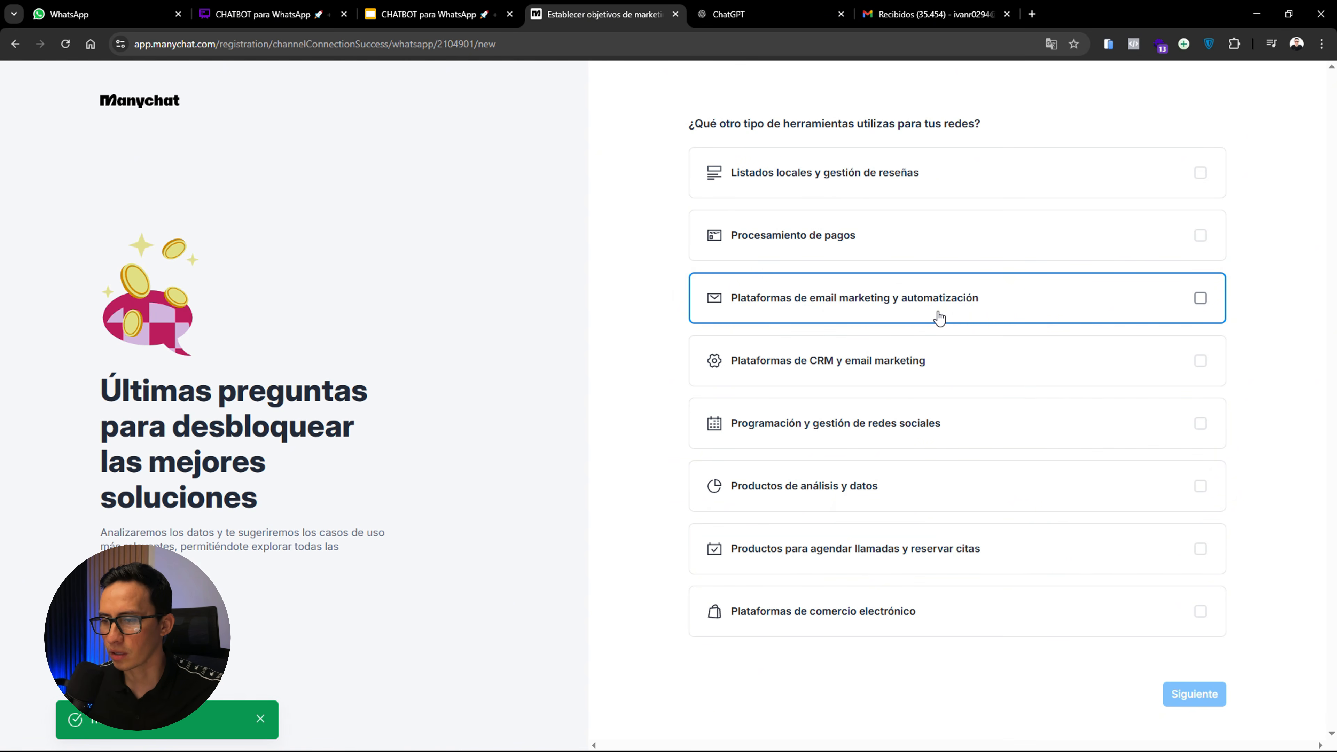
- Mark e-commerce, email marketing and CRM platforms as tools in use and finish onboarding
{"action": "left_click", "coordinate": [1168, 612]}
{"action": "left_click", "coordinate": [1185, 319]}
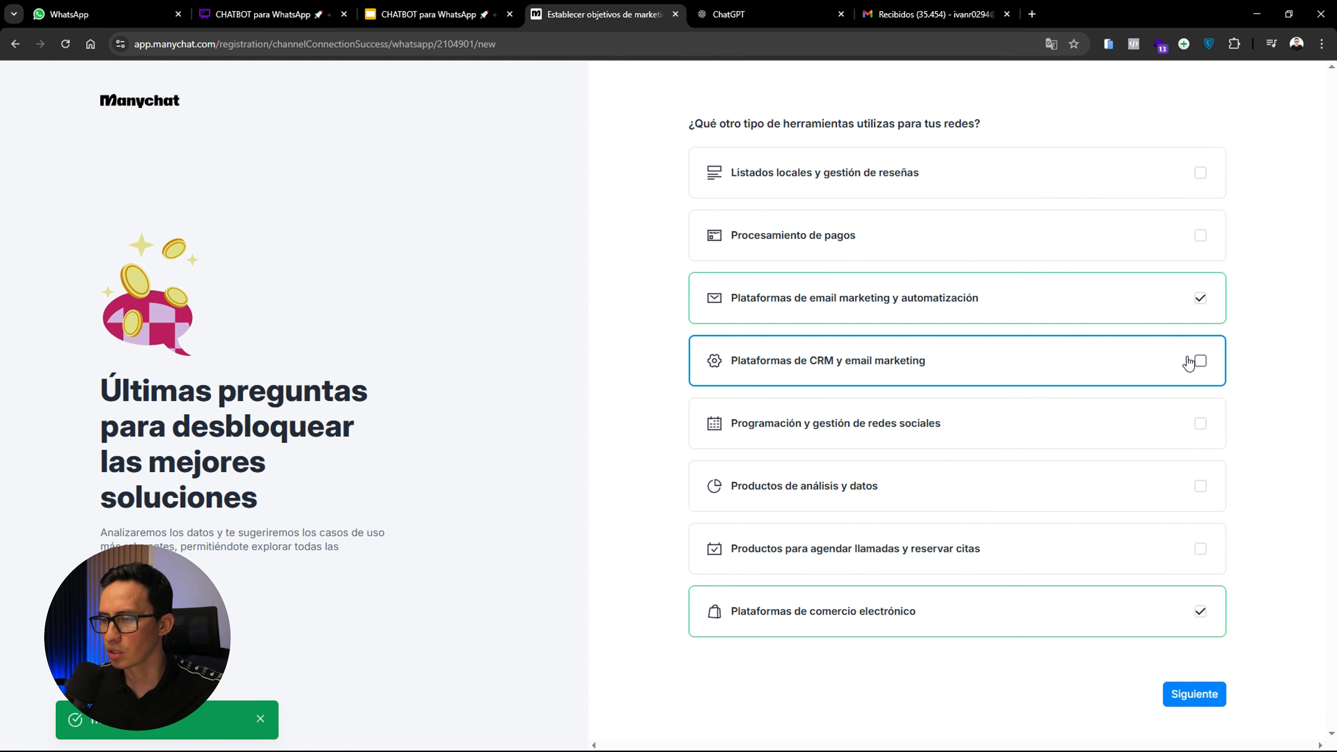
{"action": "left_click", "coordinate": [1172, 360]}
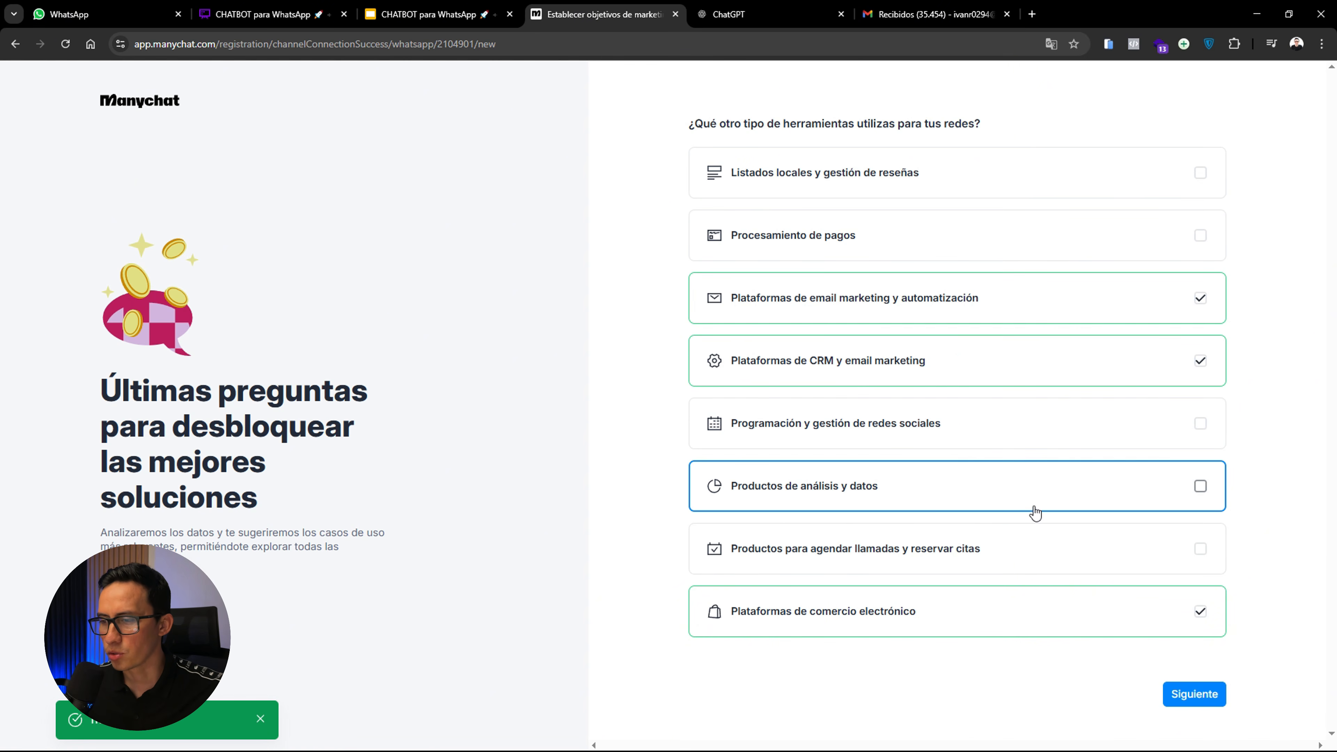
{"action": "left_click", "coordinate": [1217, 696]}
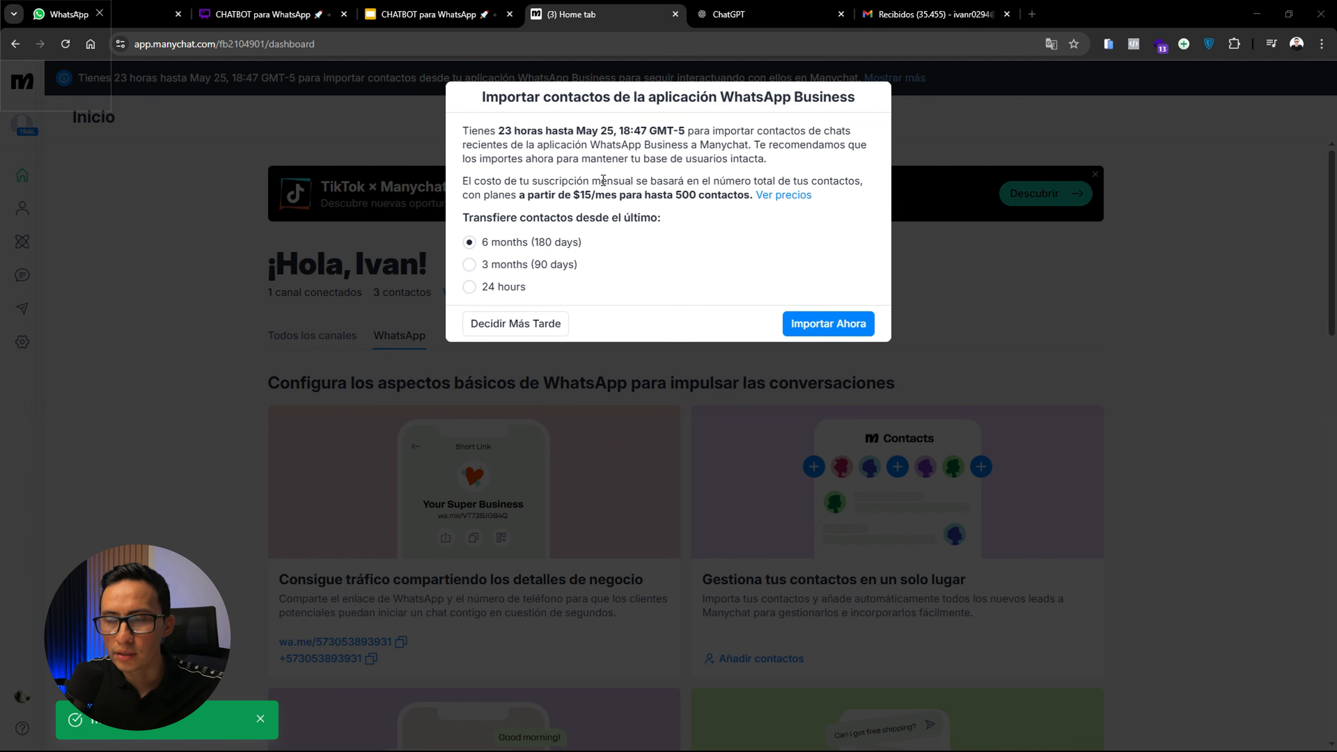
- Highlight the 23-hour contact import deadline, then switch to the Whimsical mind map
{"action": "left_click_drag", "start_coordinate": [499, 131], "coordinate": [513, 131]}
{"action": "left_click", "coordinate": [527, 134]}
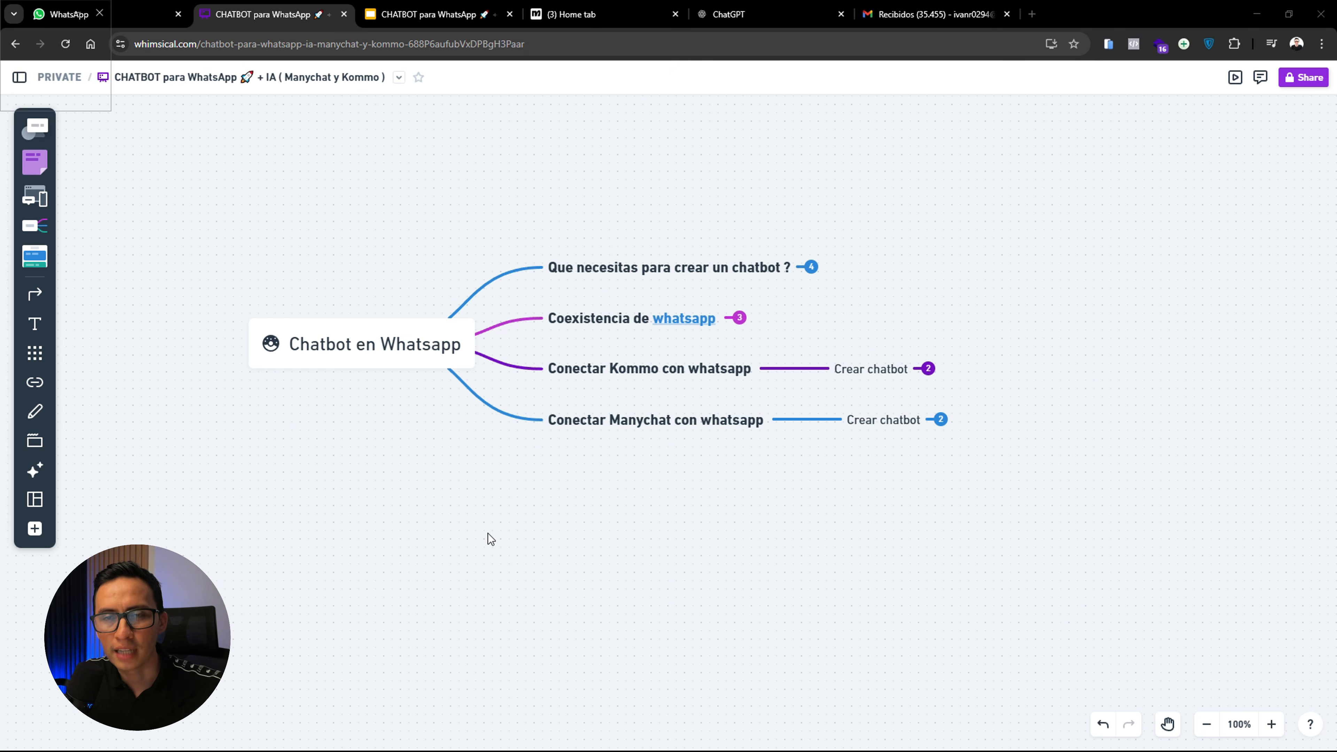
- Expand Crear chatbot to reveal Basado en reglas and Con IA, then return to Manychat
{"action": "left_click", "coordinate": [940, 420]}
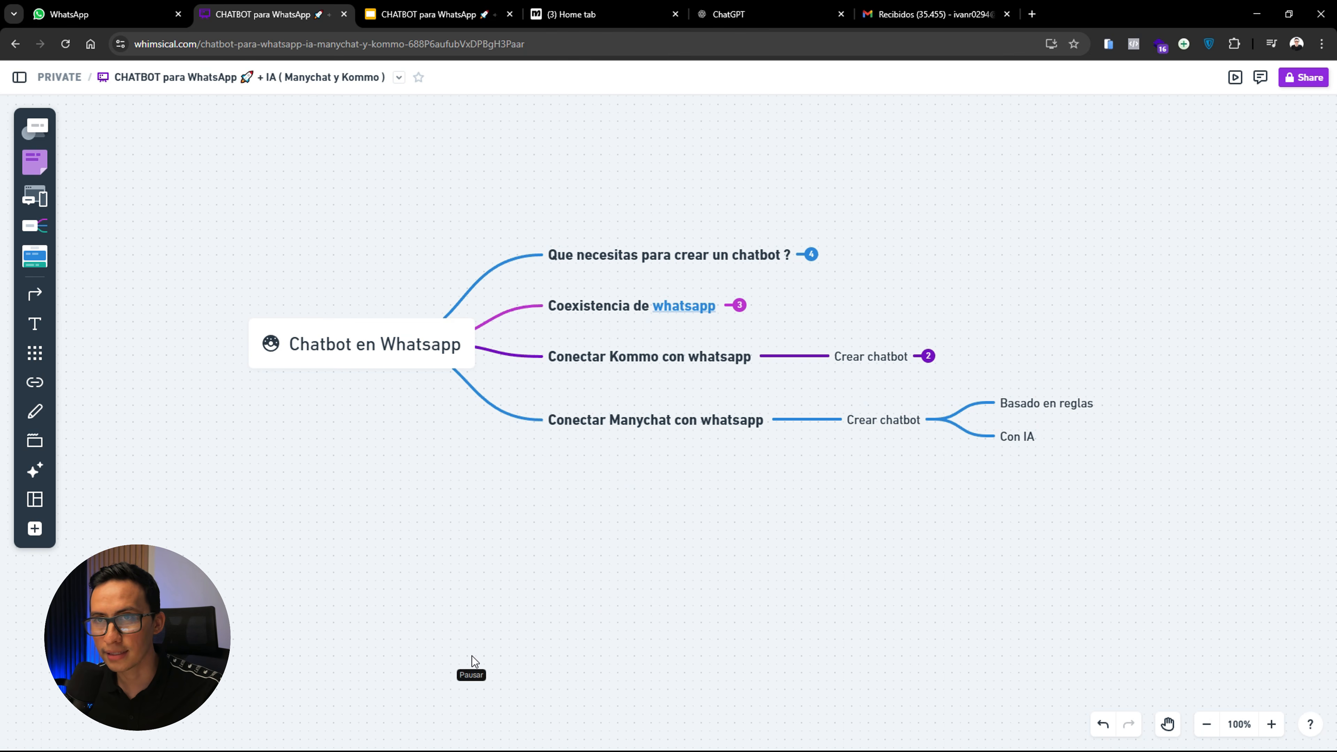
{"action": "key", "text": "ctrl+4"}
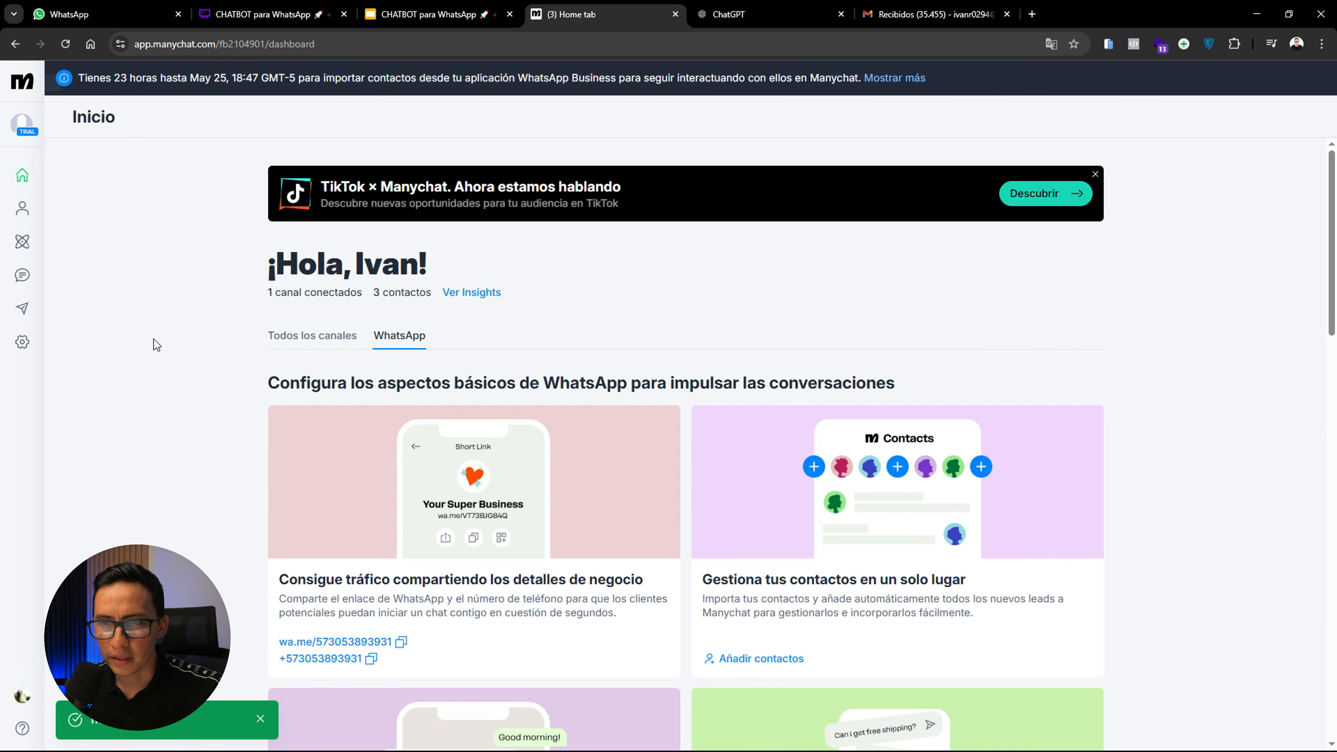
- Scroll through the WhatsApp setup suggestions down to the frequent-requests auto-reply card
{"action": "scroll", "coordinate": [205, 361], "scroll_direction": "down", "scroll_amount": 2}
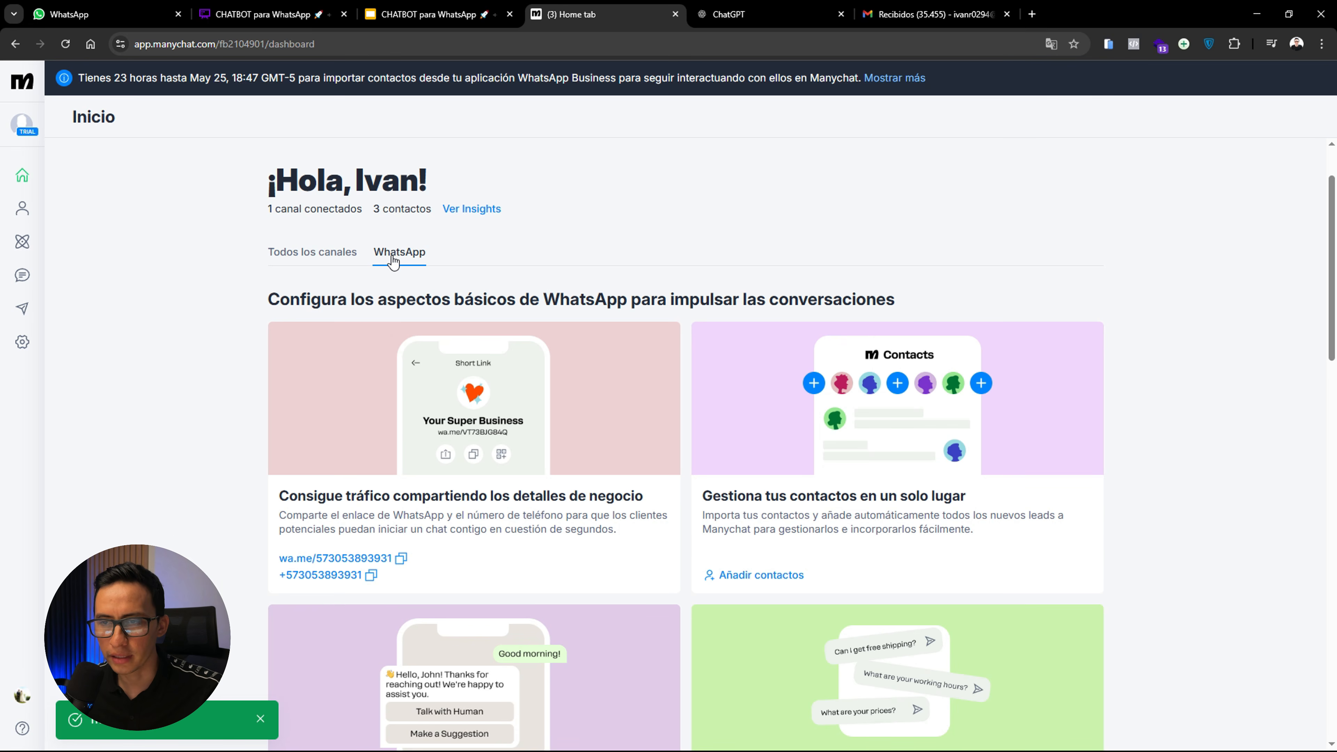
{"action": "scroll", "coordinate": [242, 328], "scroll_direction": "down", "scroll_amount": 1}
{"action": "scroll", "coordinate": [238, 323], "scroll_direction": "down", "scroll_amount": 3}
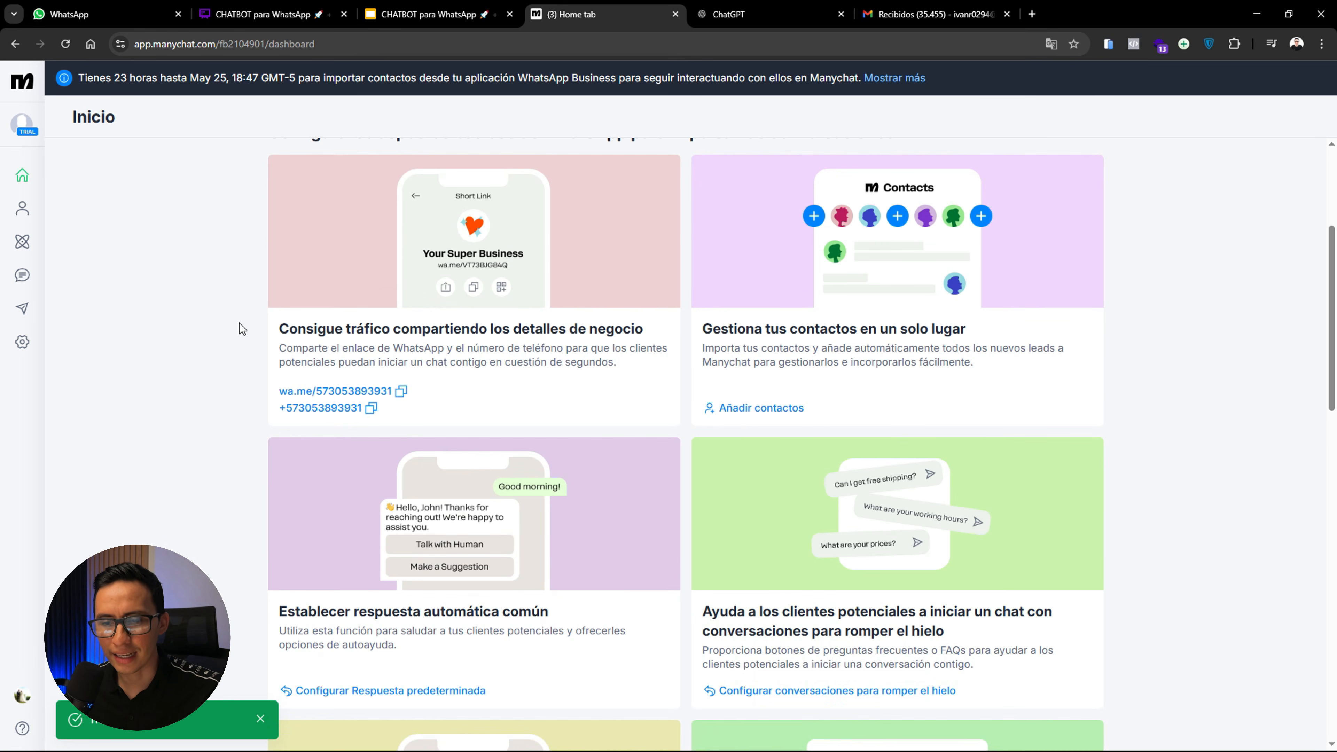
{"action": "scroll", "coordinate": [239, 323], "scroll_direction": "down", "scroll_amount": 5}
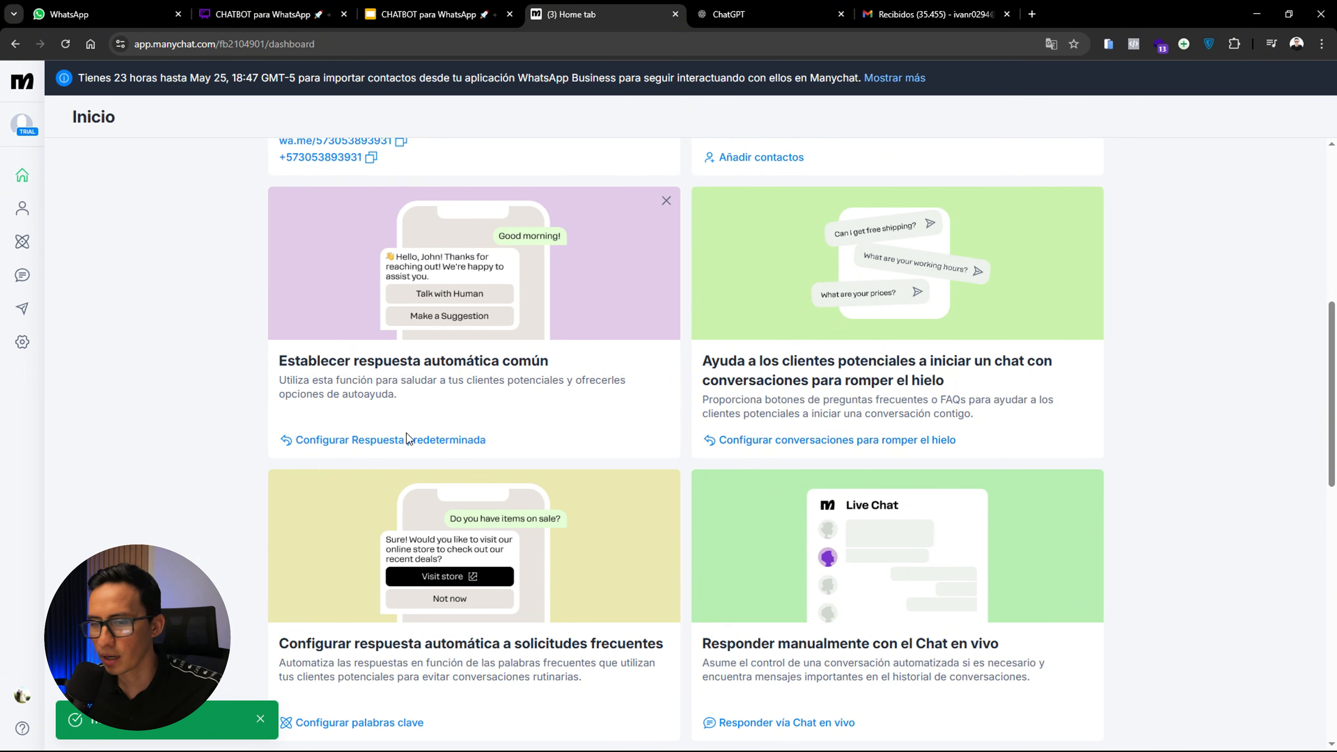
{"action": "scroll", "coordinate": [350, 447], "scroll_direction": "down", "scroll_amount": 5}
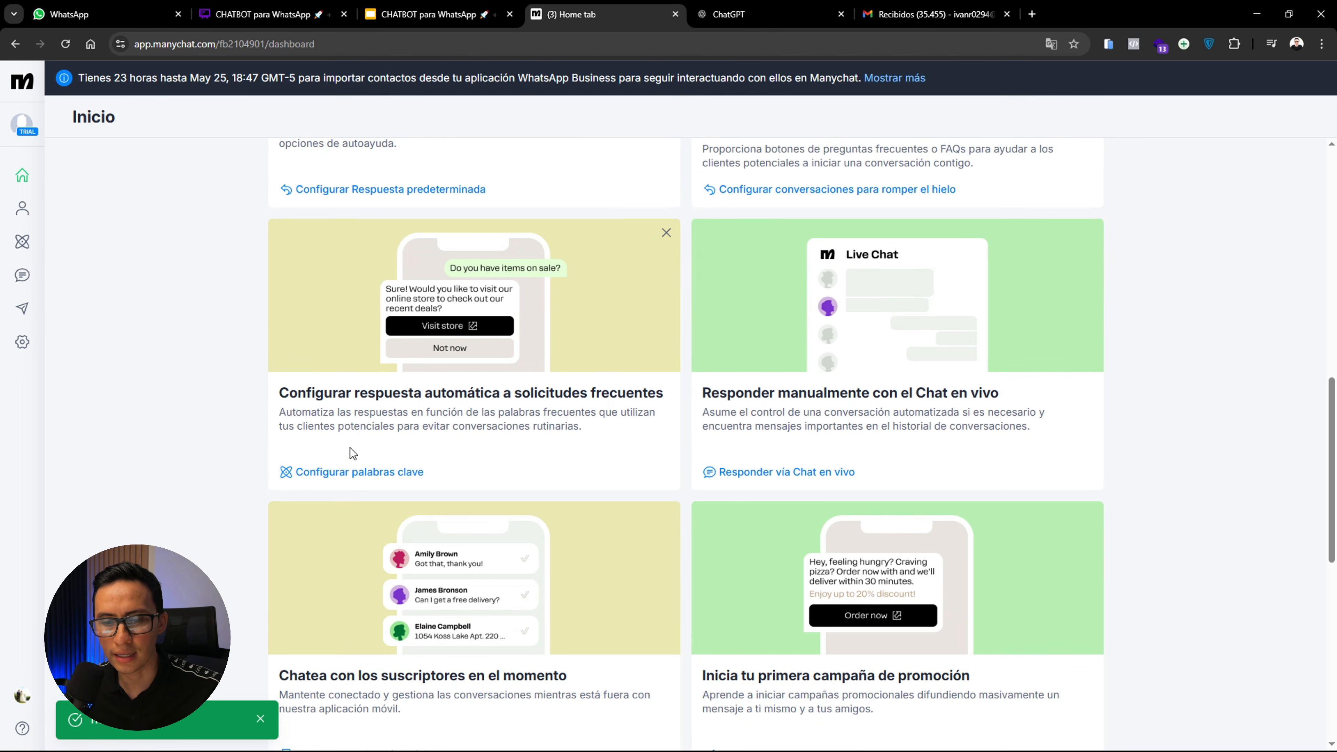
{"action": "scroll", "coordinate": [200, 410], "scroll_direction": "down", "scroll_amount": 4}
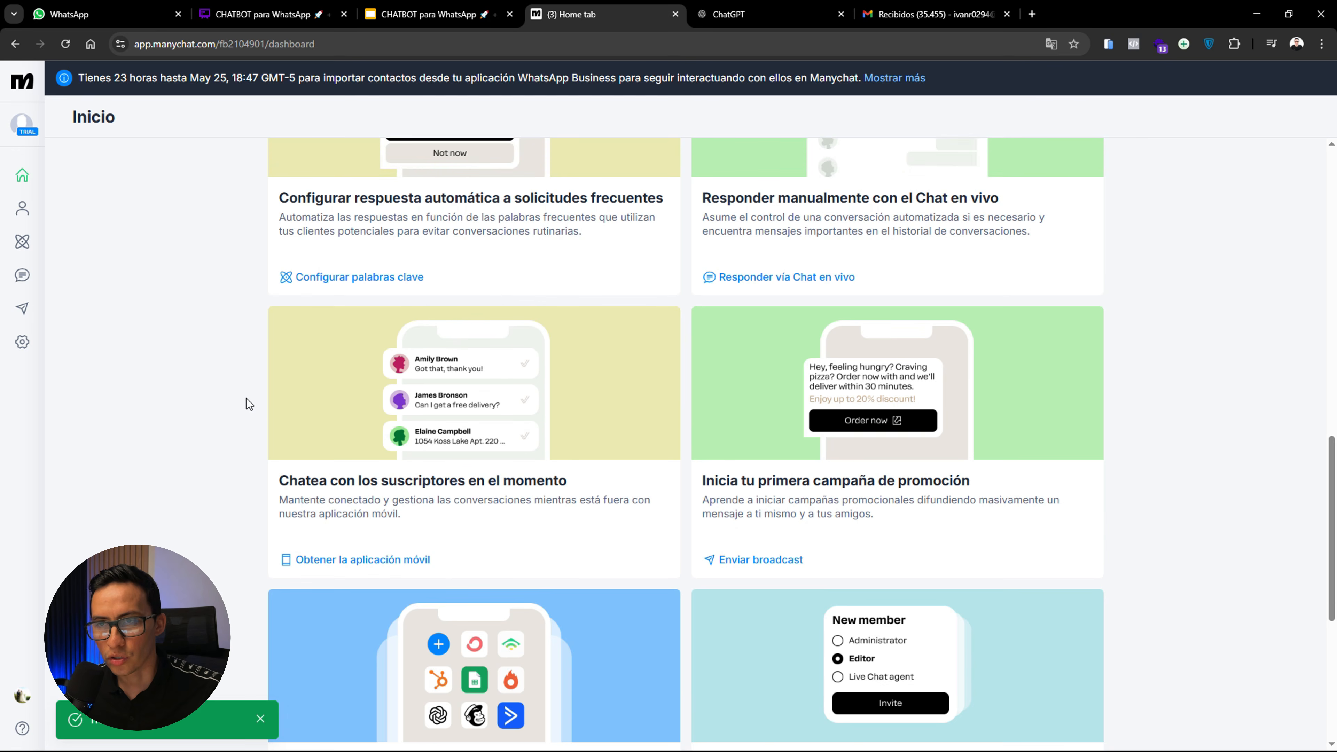
{"action": "scroll", "coordinate": [246, 399], "scroll_direction": "up", "scroll_amount": 3}
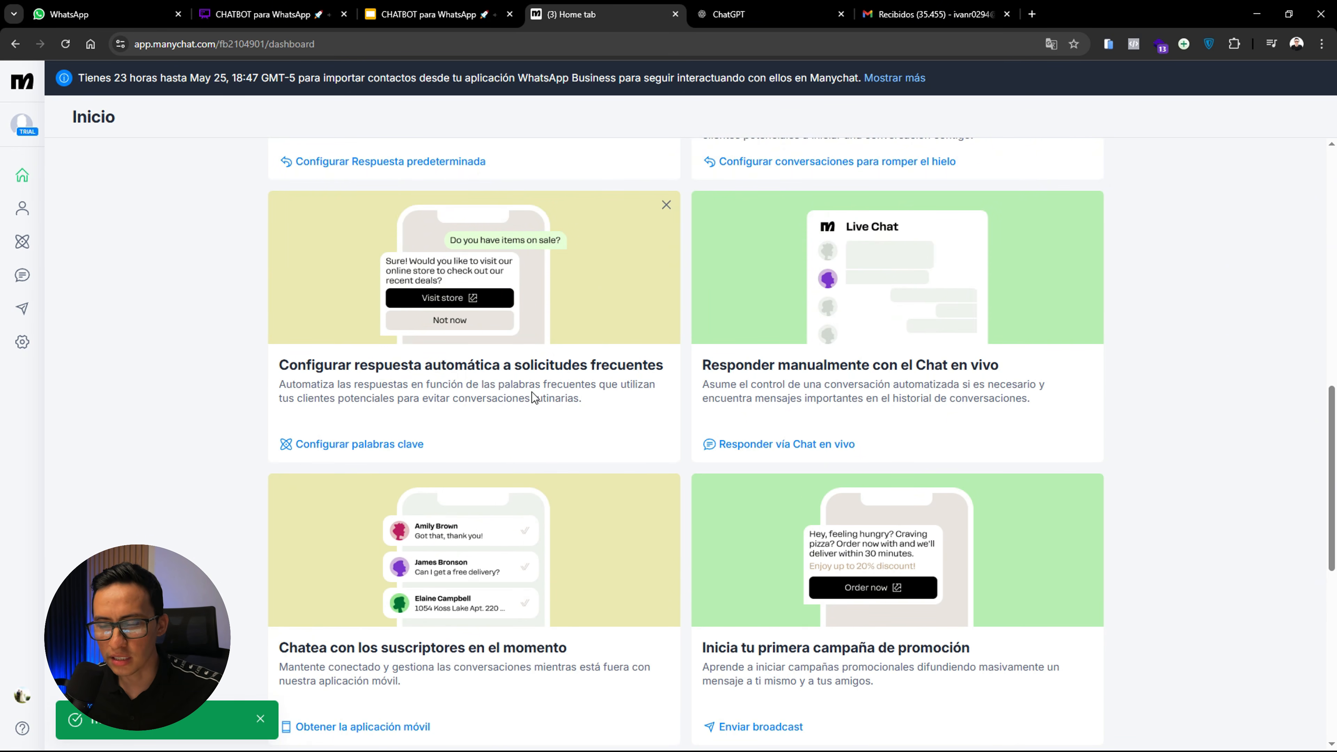
{"action": "scroll", "coordinate": [192, 448], "scroll_direction": "down", "scroll_amount": 3}
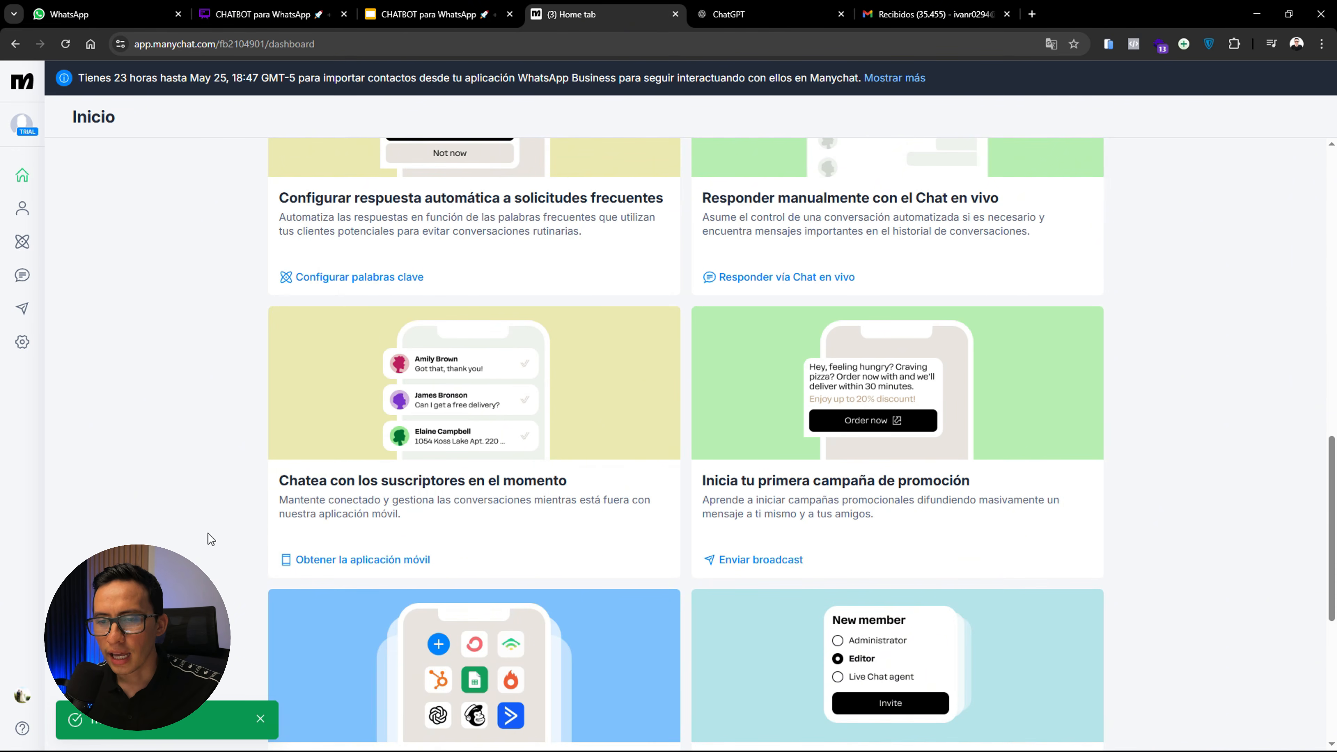
{"action": "scroll", "coordinate": [474, 660], "scroll_direction": "up", "scroll_amount": 5}
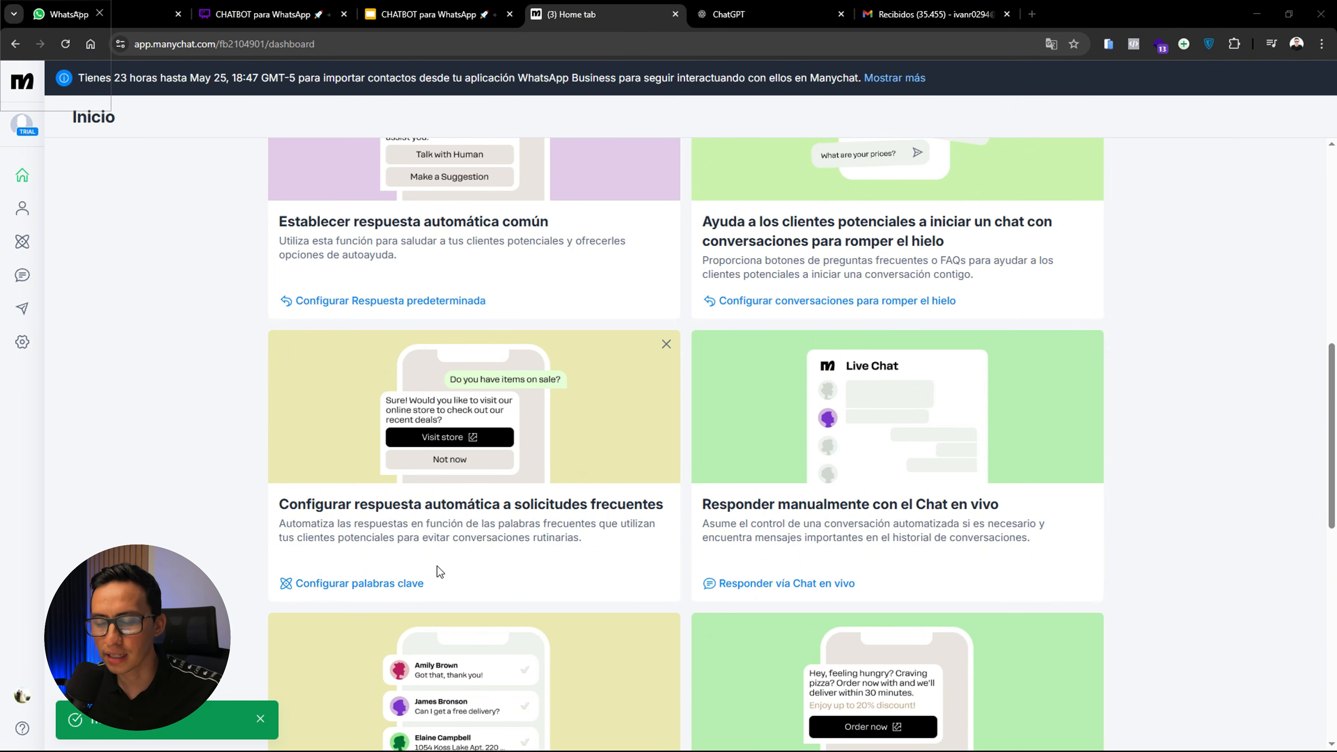
- Read the keyword auto-reply details, close them, and show starter templates for all channels
{"action": "left_click", "coordinate": [371, 584]}
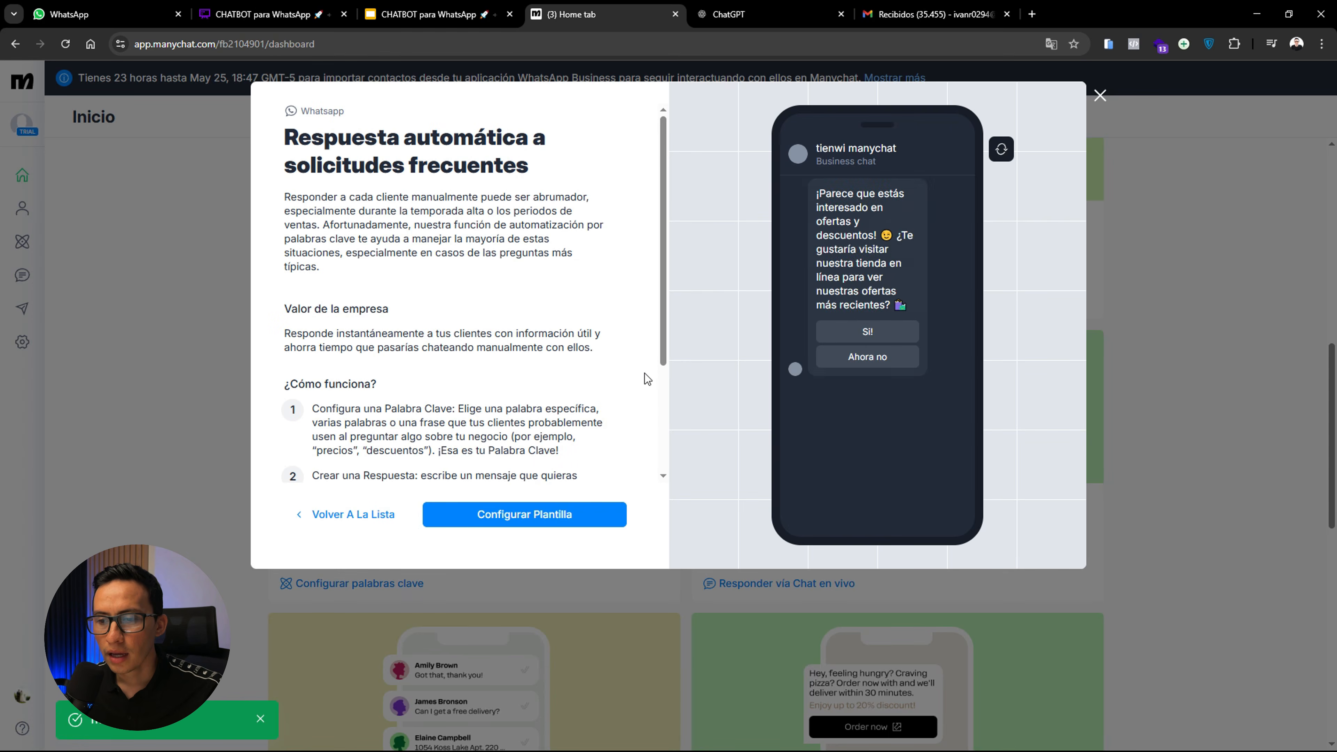
{"action": "left_click_drag", "start_coordinate": [661, 345], "coordinate": [692, 453]}
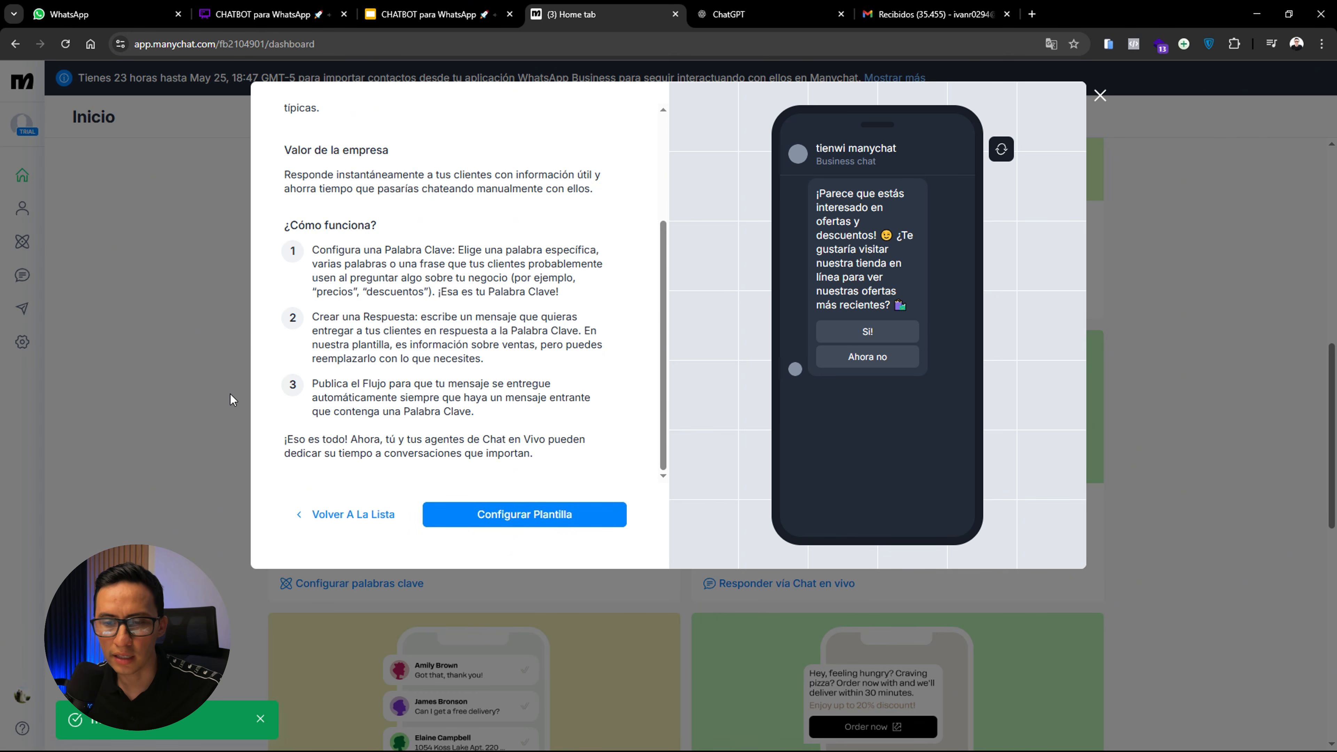
{"action": "left_click", "coordinate": [188, 376]}
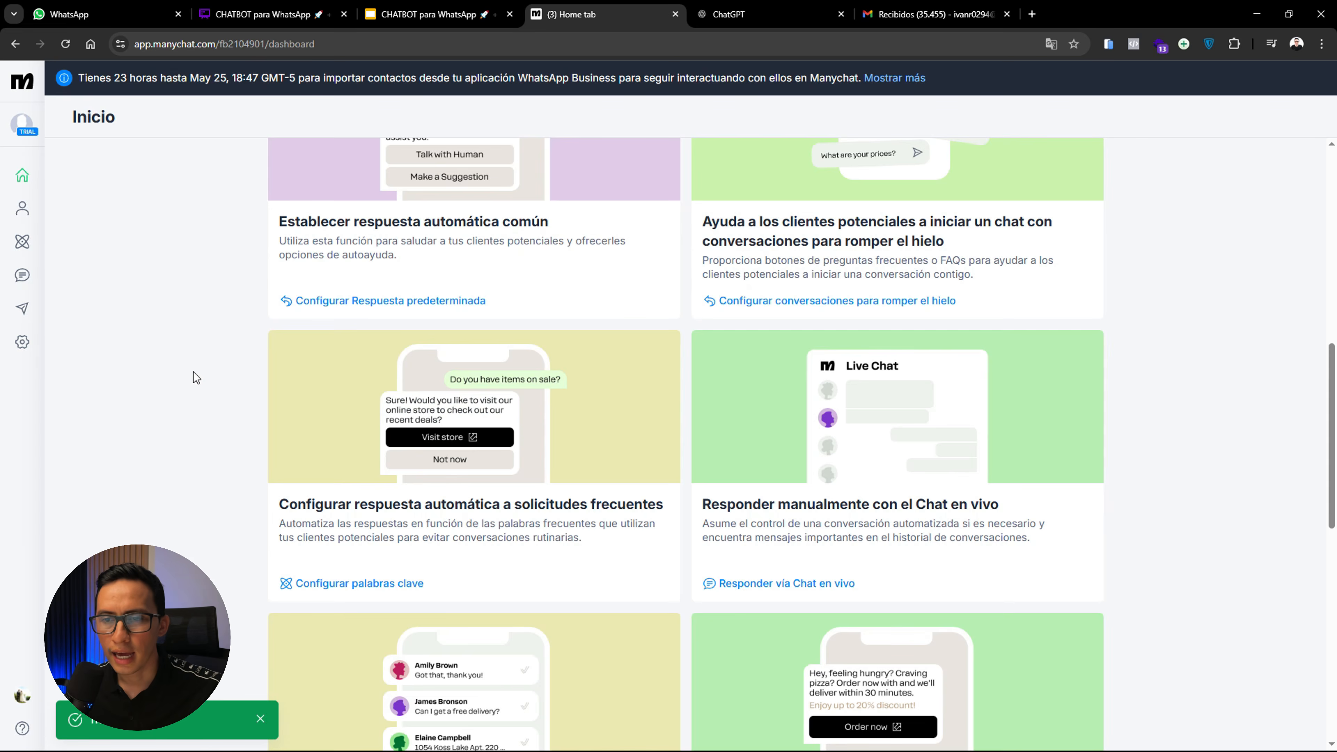
{"action": "scroll", "coordinate": [210, 317], "scroll_direction": "up", "scroll_amount": 1}
{"action": "scroll", "coordinate": [210, 316], "scroll_direction": "up", "scroll_amount": 10}
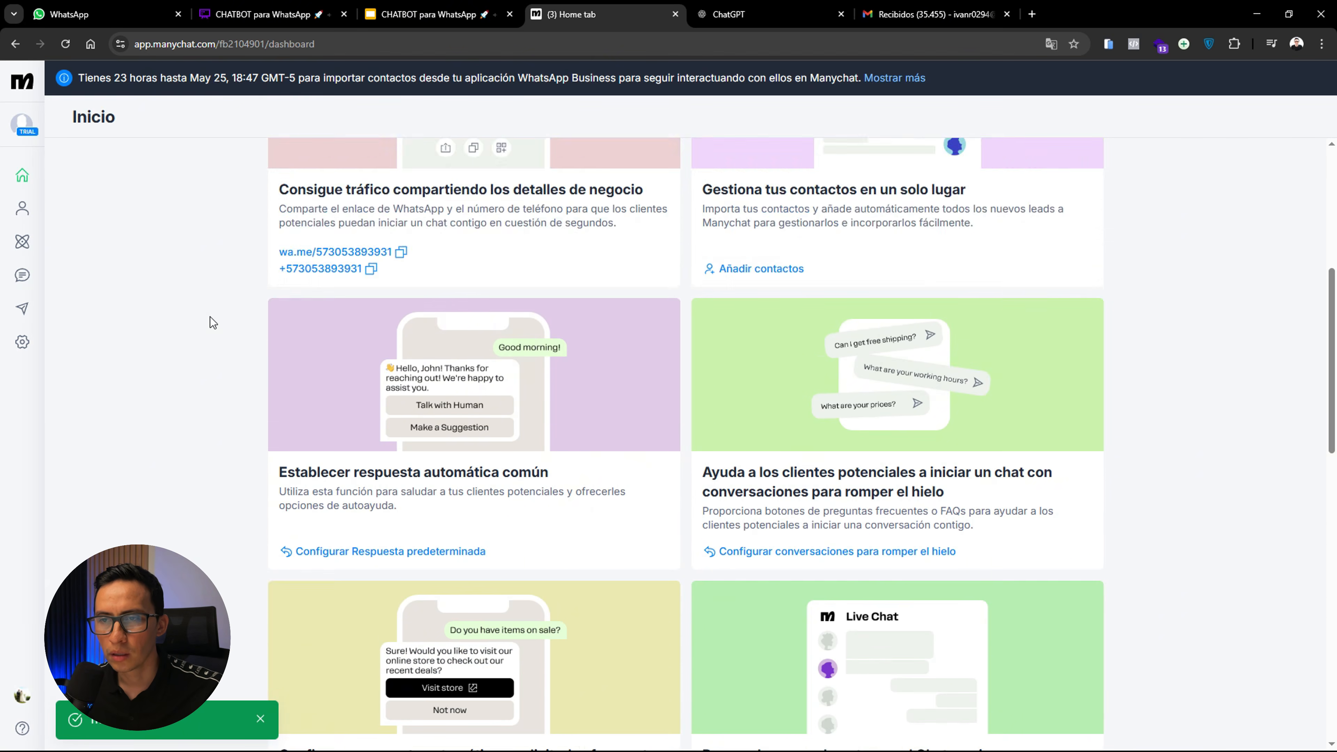
{"action": "left_click", "coordinate": [326, 316]}
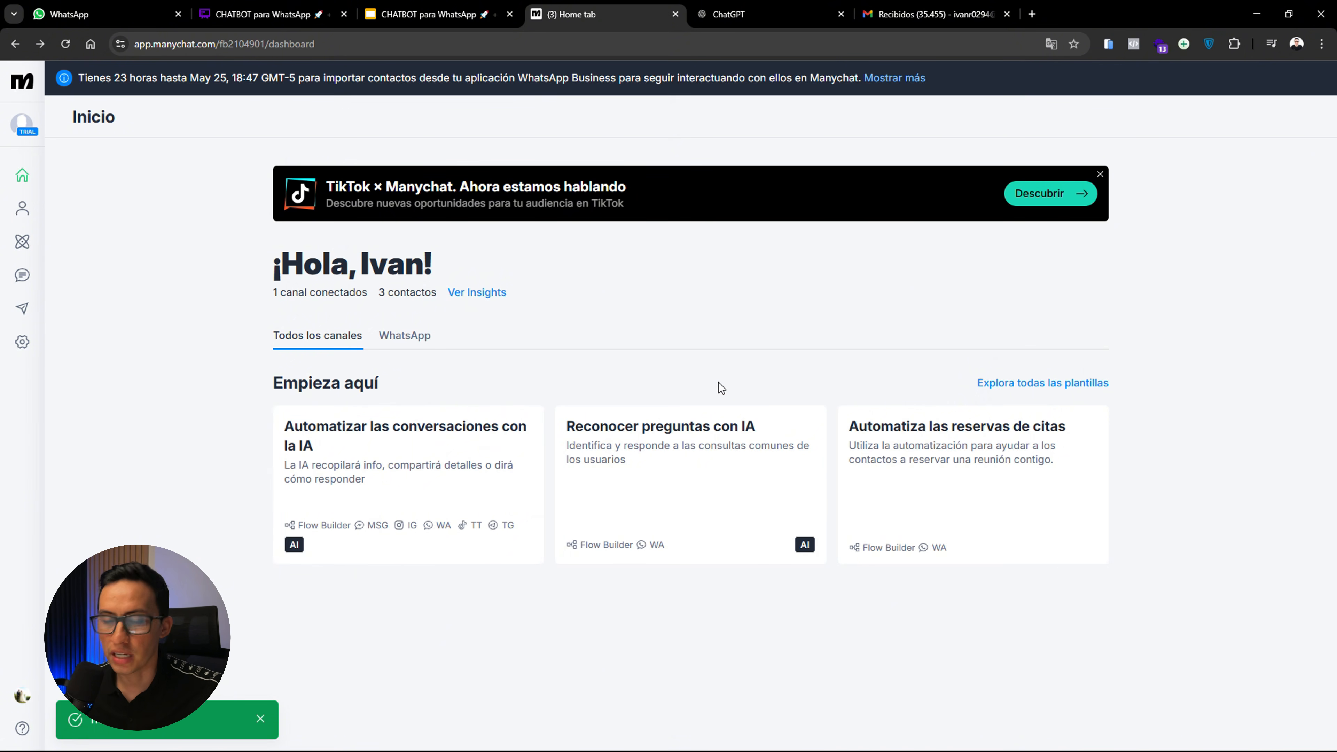
- Preview and close the AI FAQ template, then return to WhatsApp suggestions near the frequent-requests card
{"action": "left_click", "coordinate": [994, 384]}
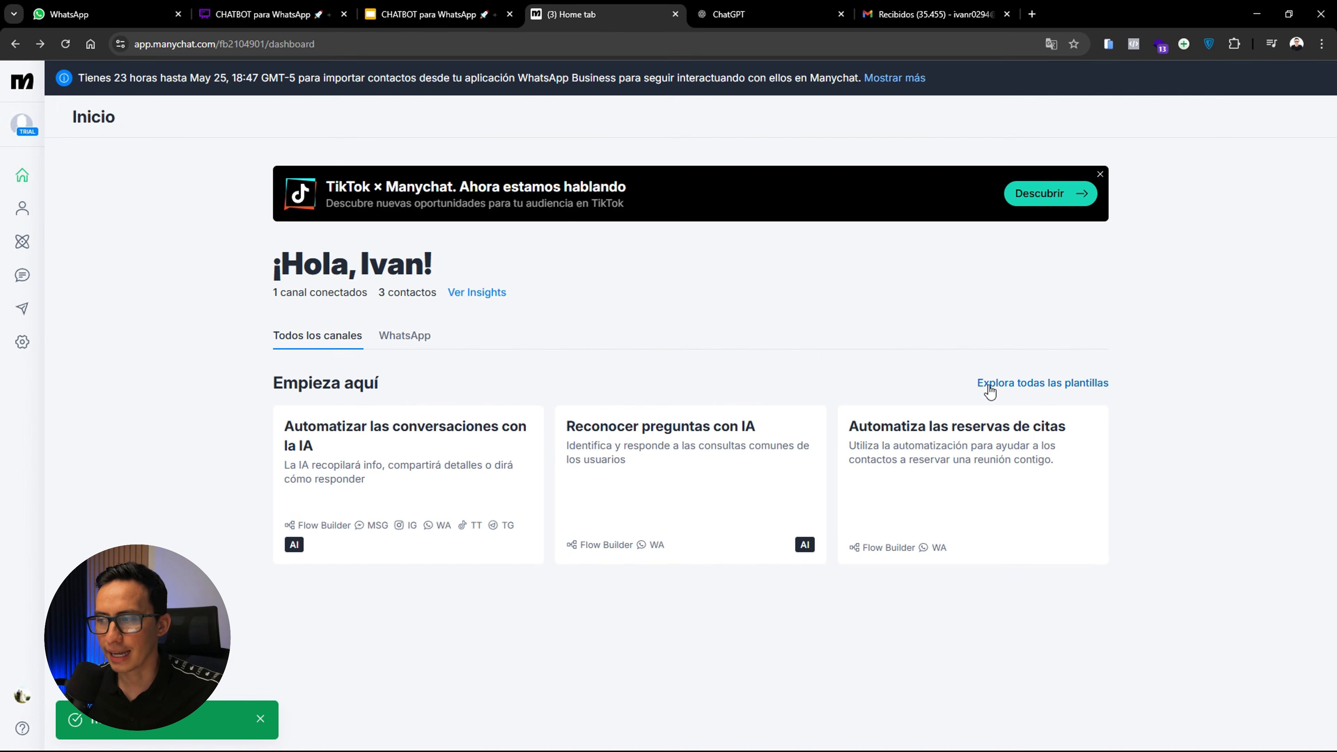
{"action": "left_click", "coordinate": [989, 385]}
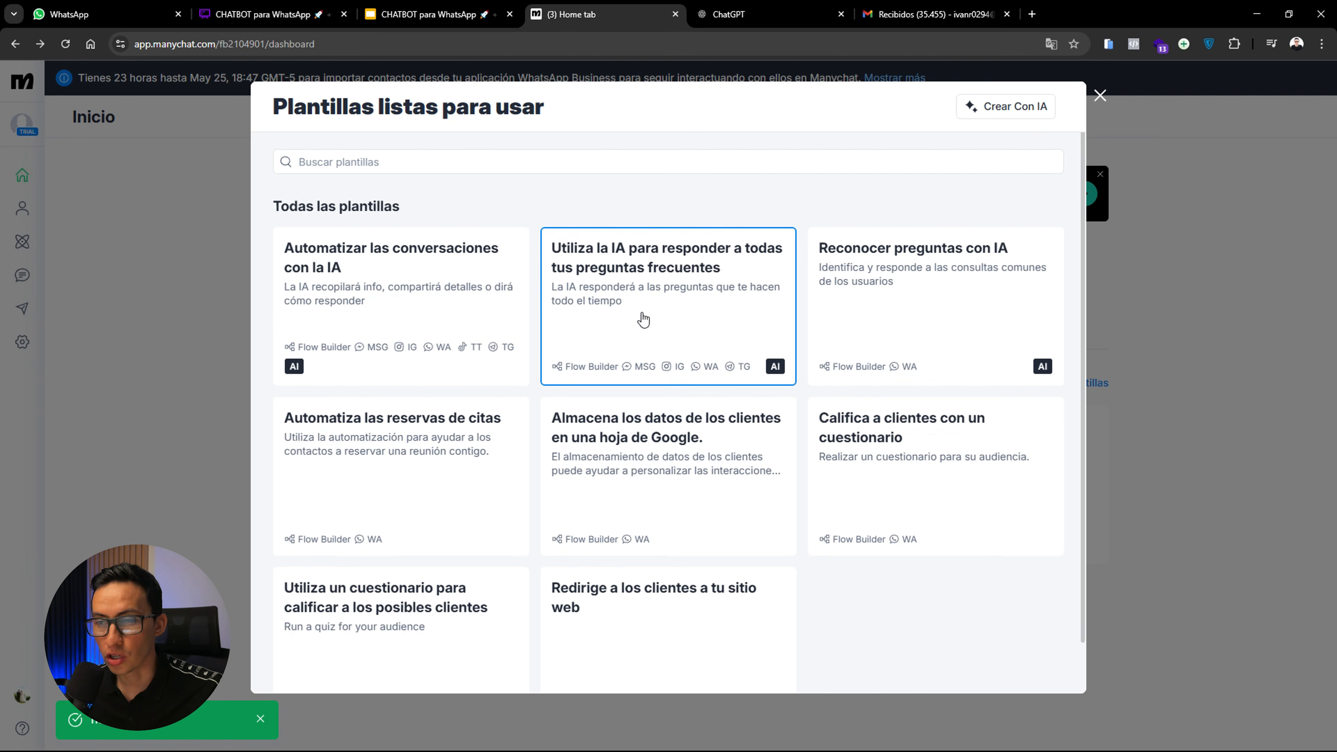
{"action": "left_click", "coordinate": [732, 326]}
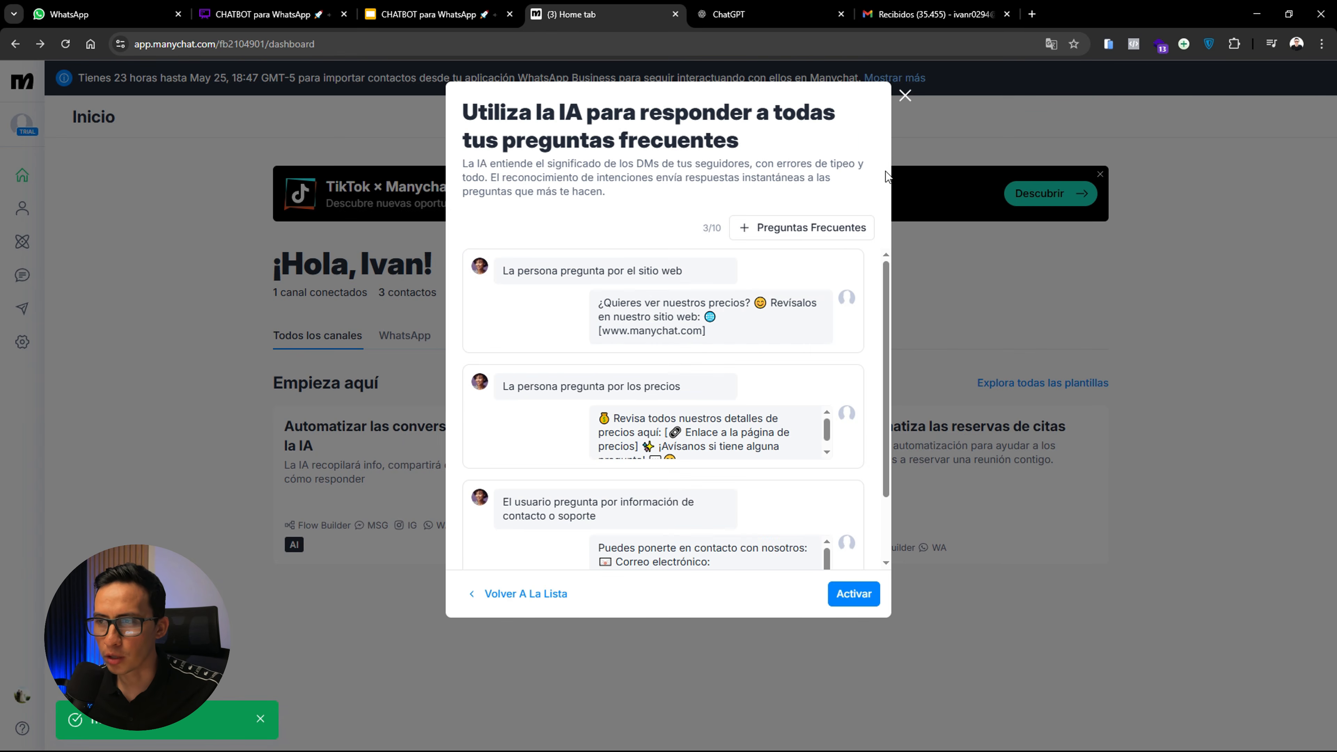
{"action": "left_click", "coordinate": [903, 97]}
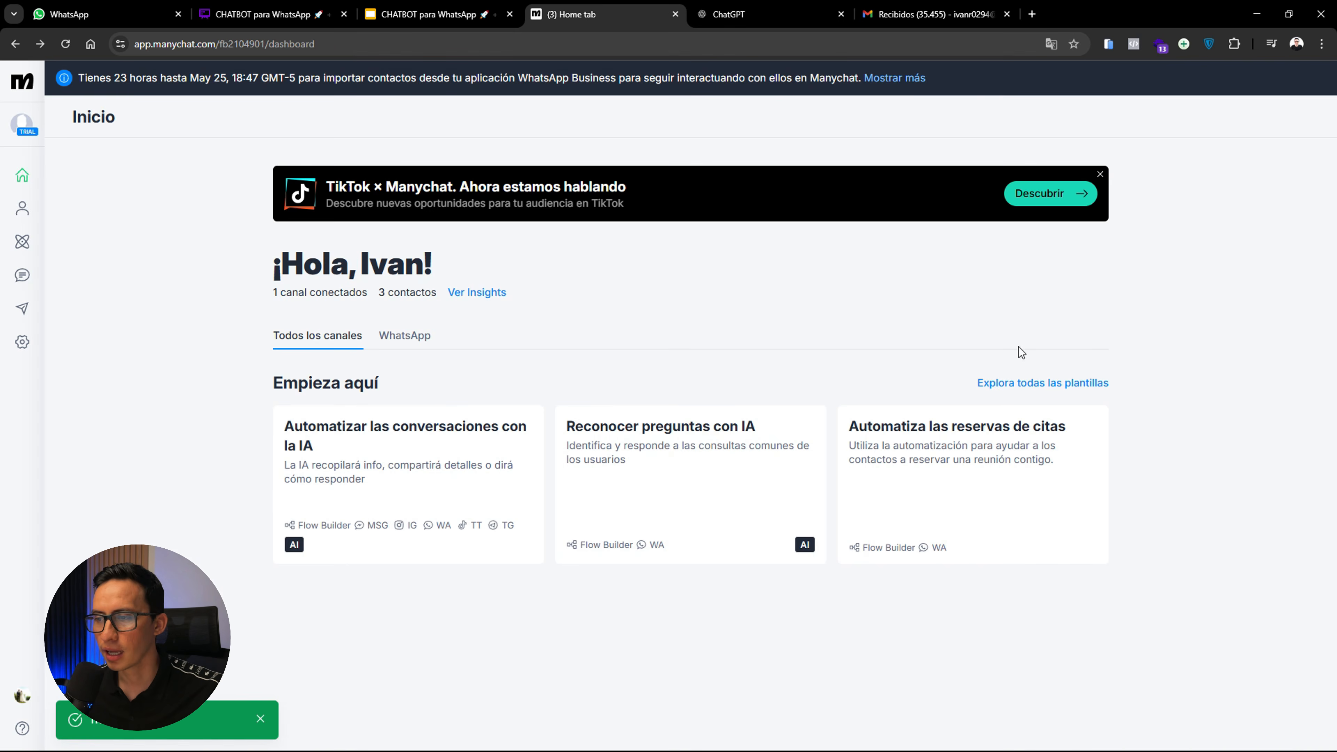
{"action": "left_click", "coordinate": [404, 335]}
{"action": "scroll", "coordinate": [244, 355], "scroll_direction": "down", "scroll_amount": 7}
{"action": "scroll", "coordinate": [243, 355], "scroll_direction": "down", "scroll_amount": 6}
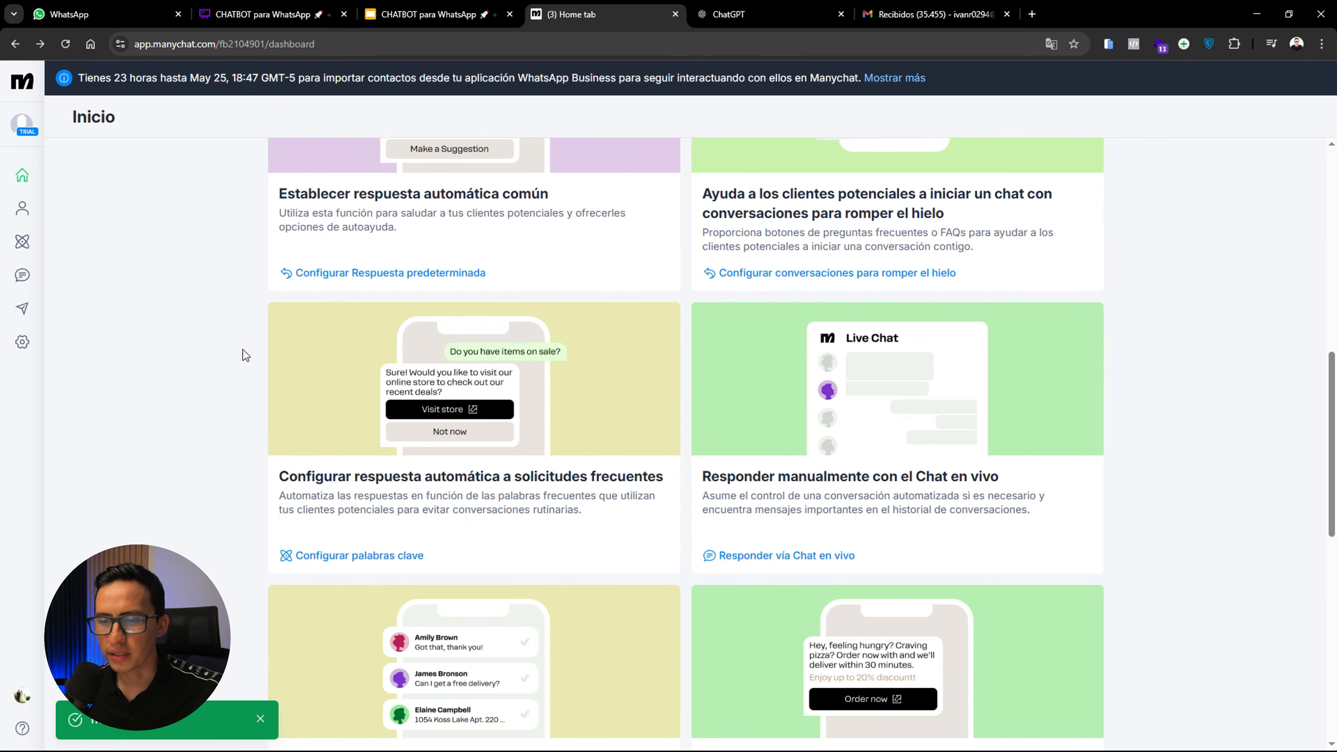
- Create a flow from the Configurar palabras clave template for frequent-request auto-replies
{"action": "left_click", "coordinate": [363, 556]}
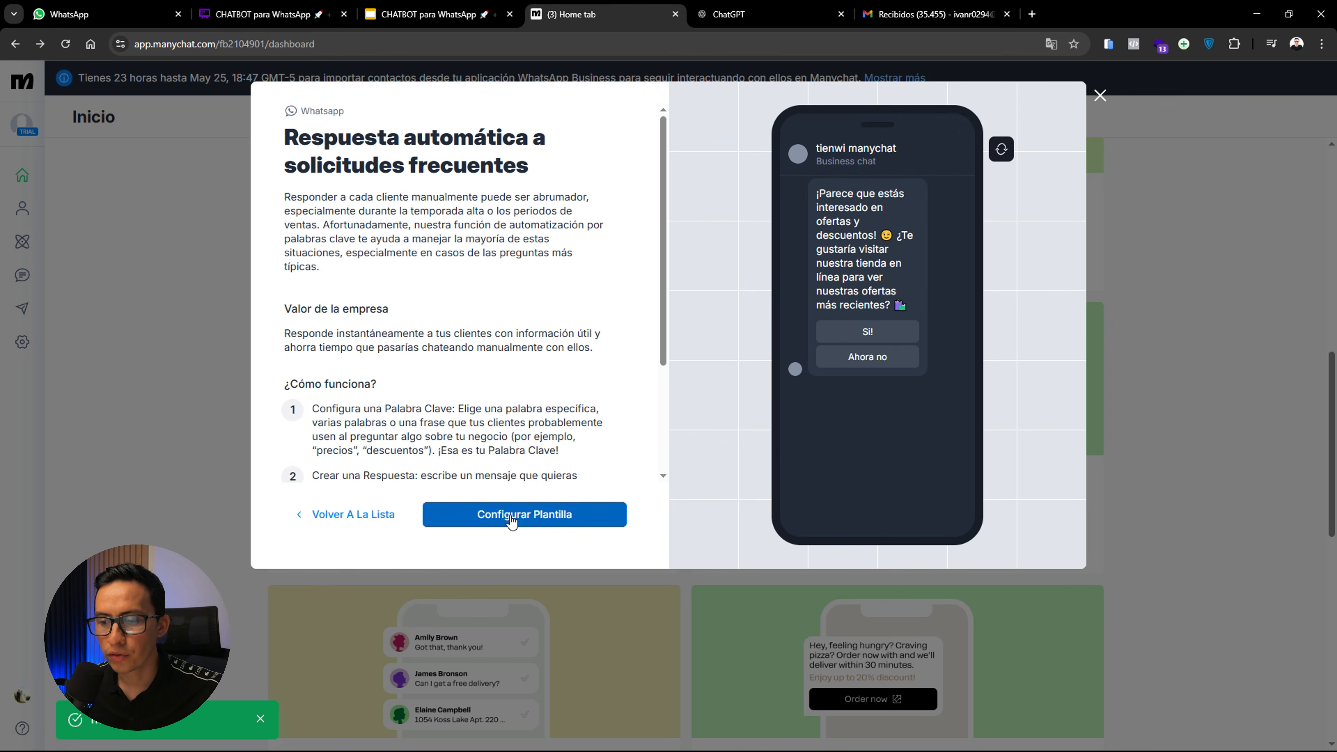
{"action": "left_click", "coordinate": [511, 515]}
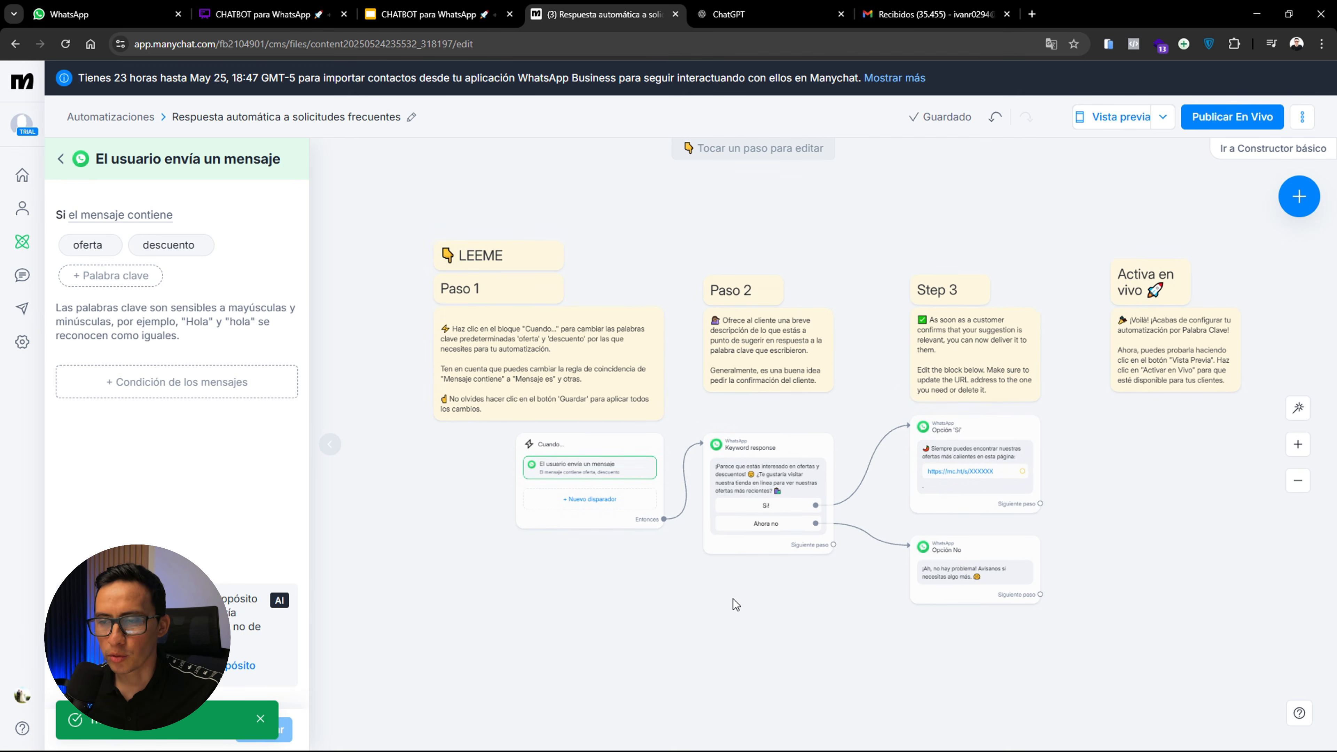
{"action": "left_click_drag", "start_coordinate": [733, 598], "coordinate": [677, 595]}
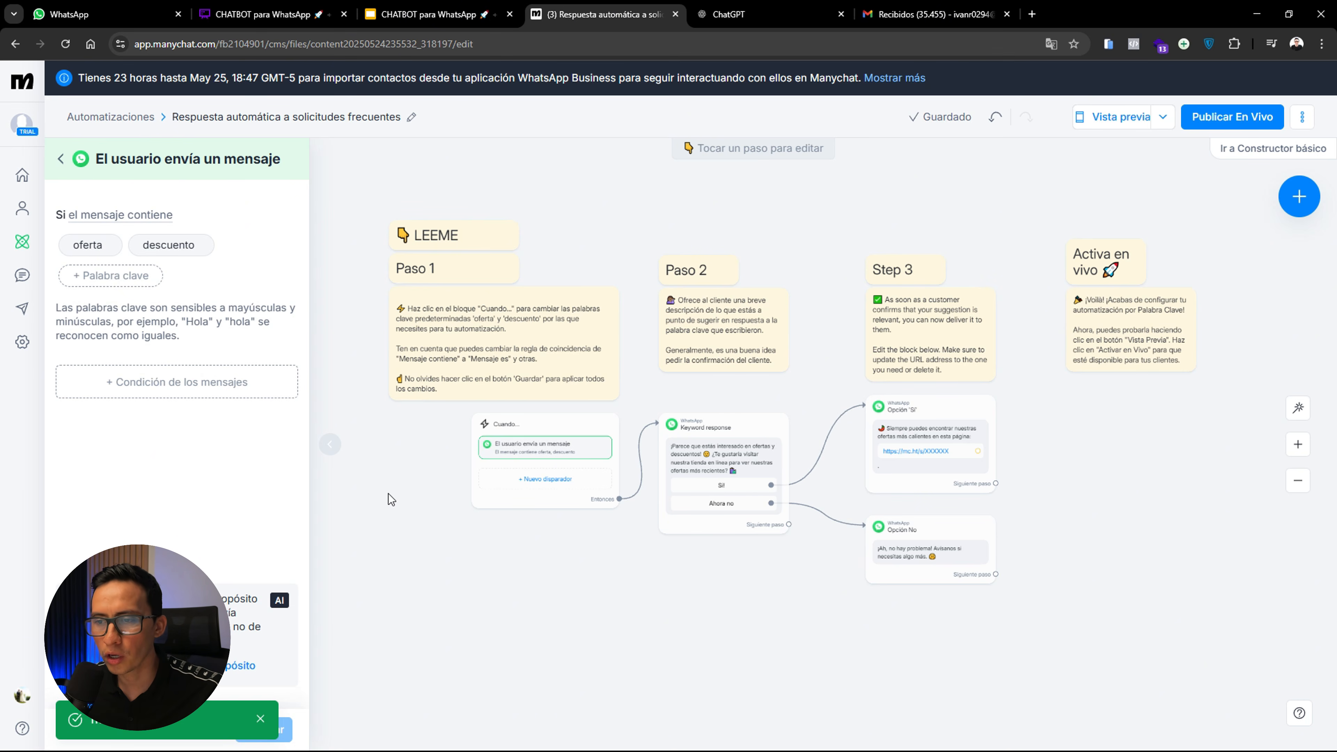
- Pan and zoom the canvas to review the flow's blocks and its oferta/descuento trigger
{"action": "left_click_drag", "start_coordinate": [726, 574], "coordinate": [681, 540]}
{"action": "left_click_drag", "start_coordinate": [393, 462], "coordinate": [487, 567]}
{"action": "left_click_drag", "start_coordinate": [457, 524], "coordinate": [422, 455]}
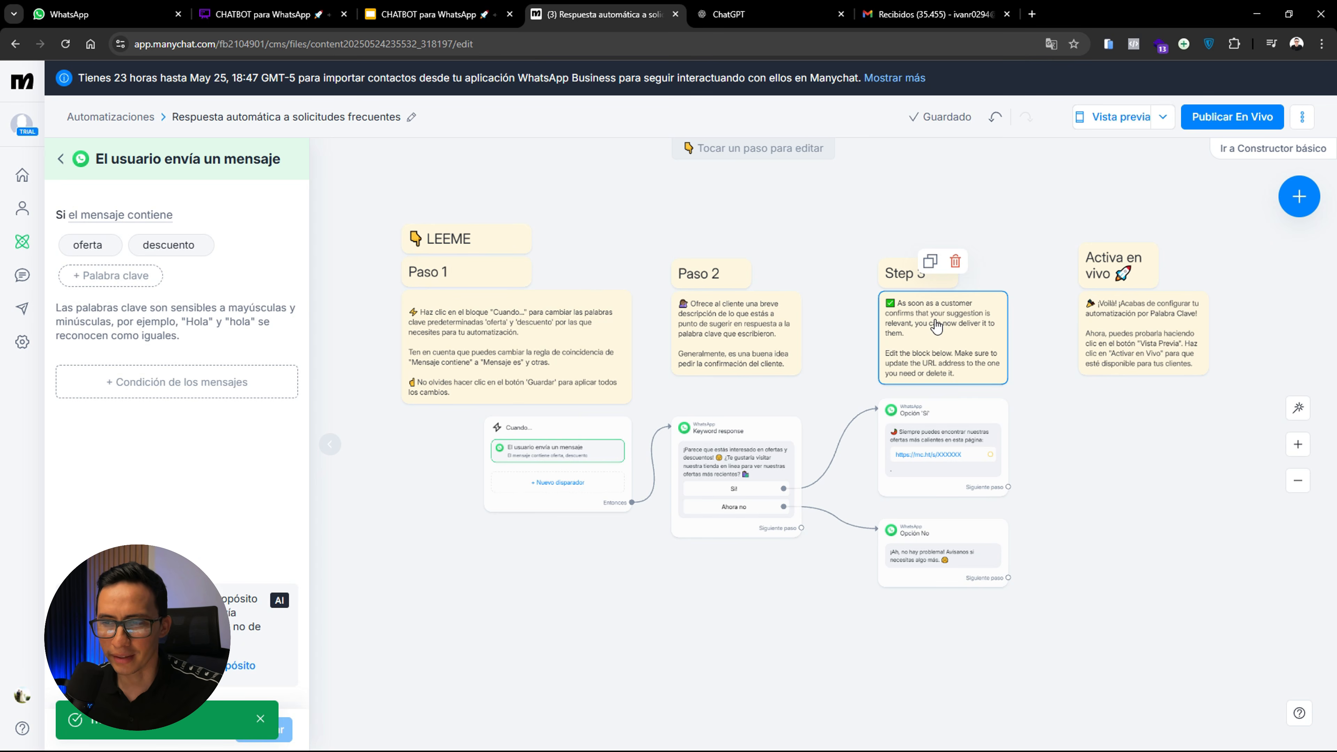
{"action": "left_click_drag", "start_coordinate": [430, 493], "coordinate": [433, 466]}
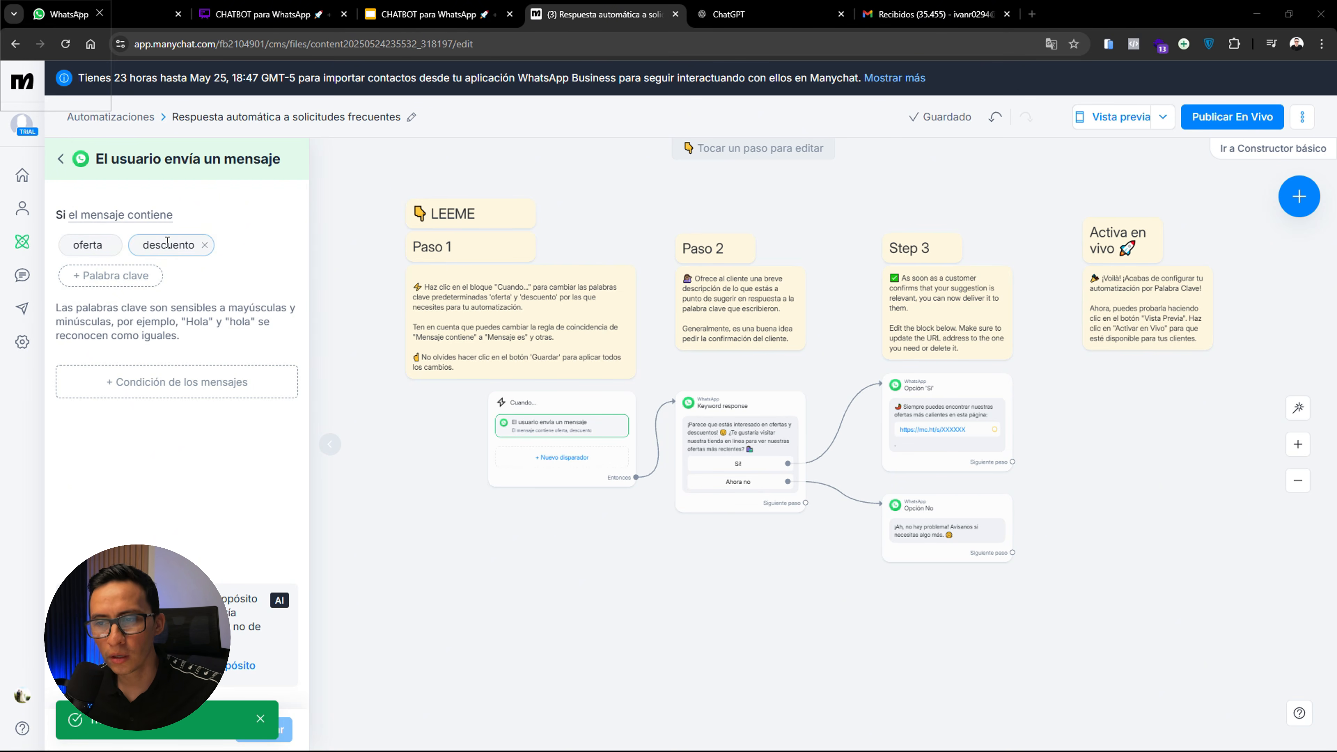
{"action": "left_click_drag", "start_coordinate": [831, 588], "coordinate": [754, 582]}
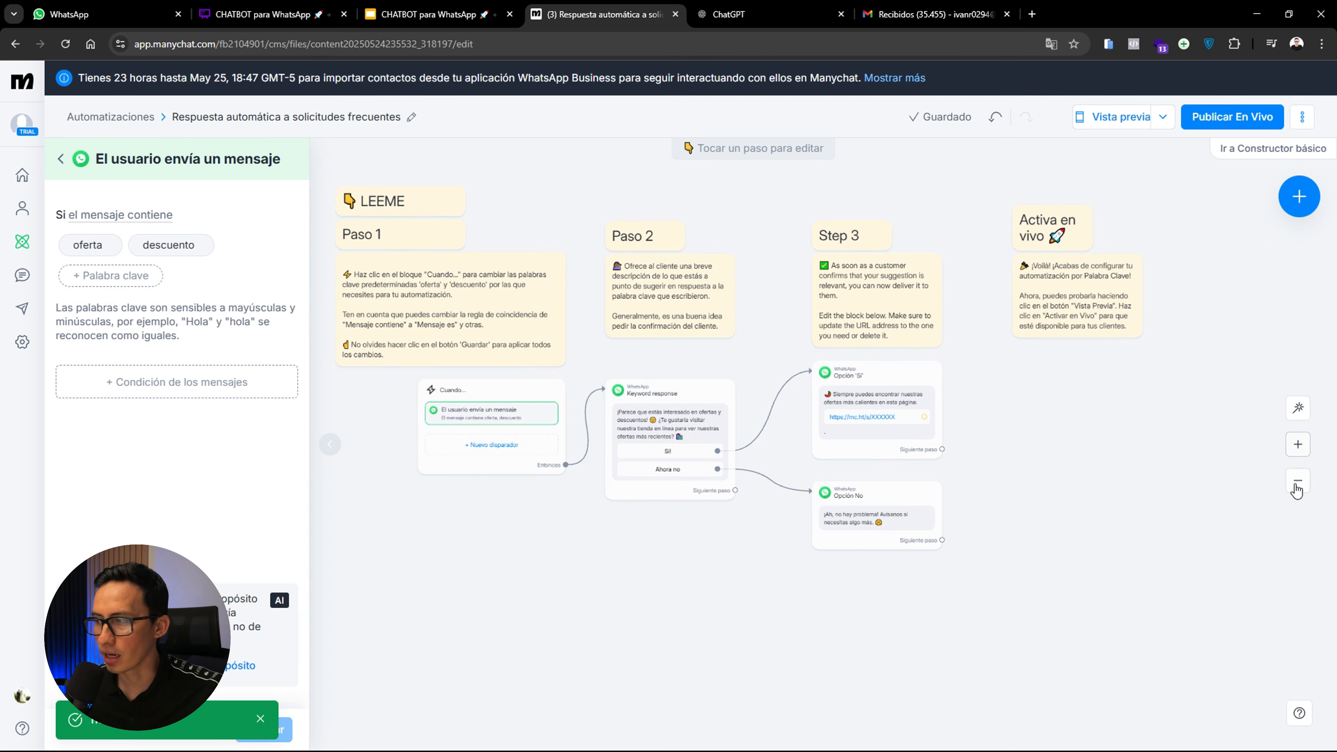
{"action": "left_click", "coordinate": [1298, 444]}
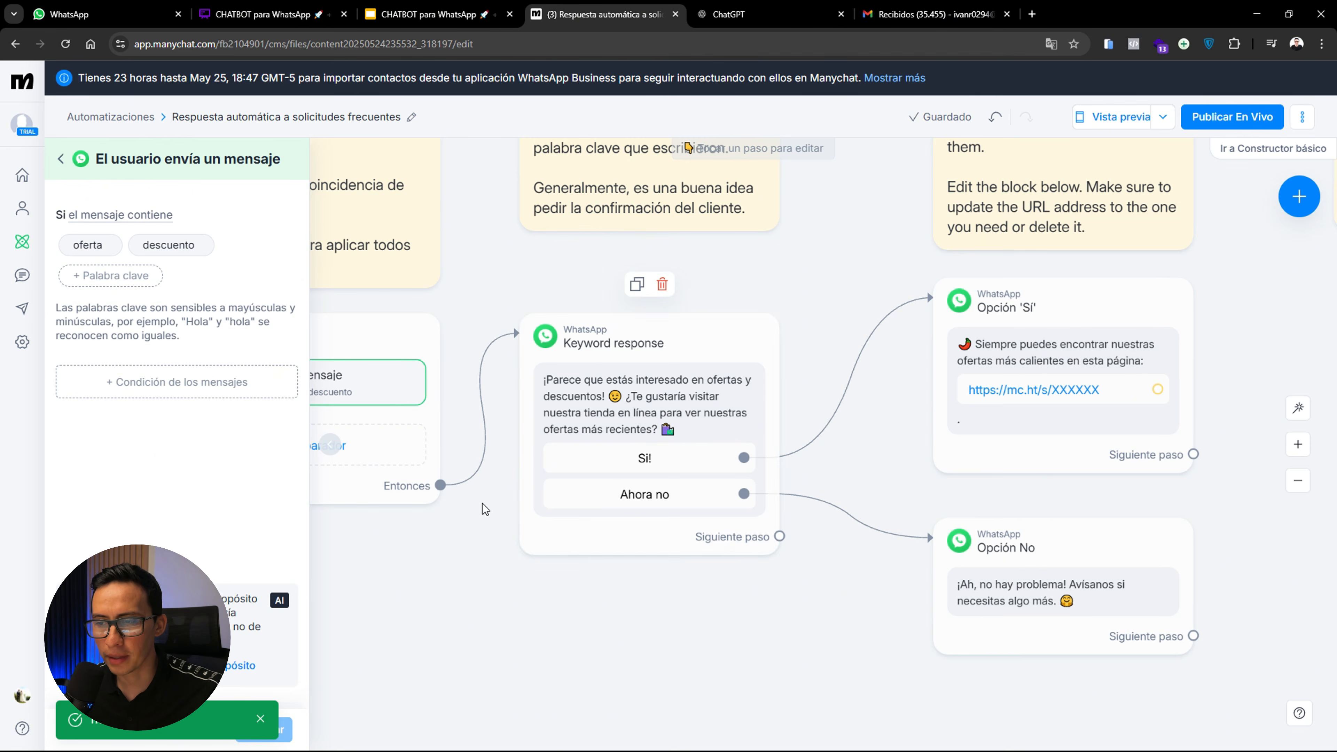
{"action": "left_click", "coordinate": [1297, 480]}
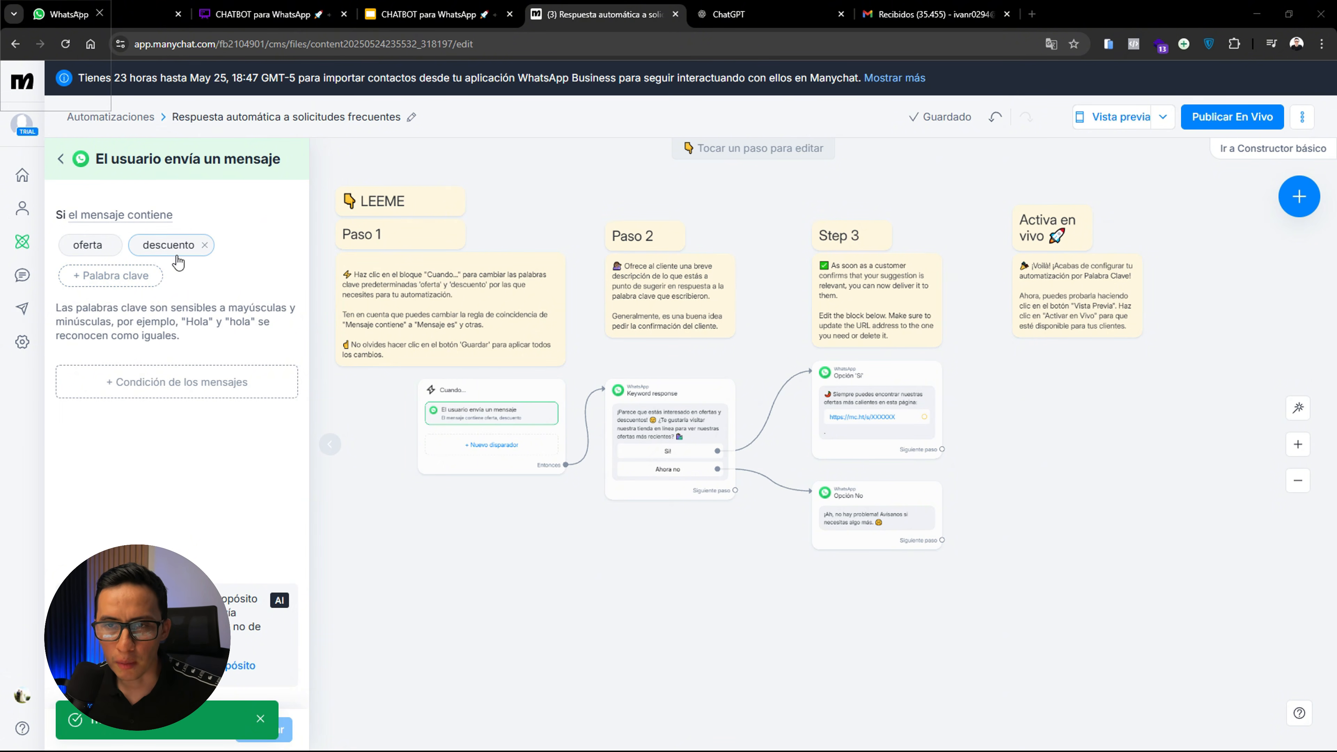
- Replace trigger keywords descuento and oferta with Hola and Buenos dias
{"action": "left_click", "coordinate": [205, 246]}
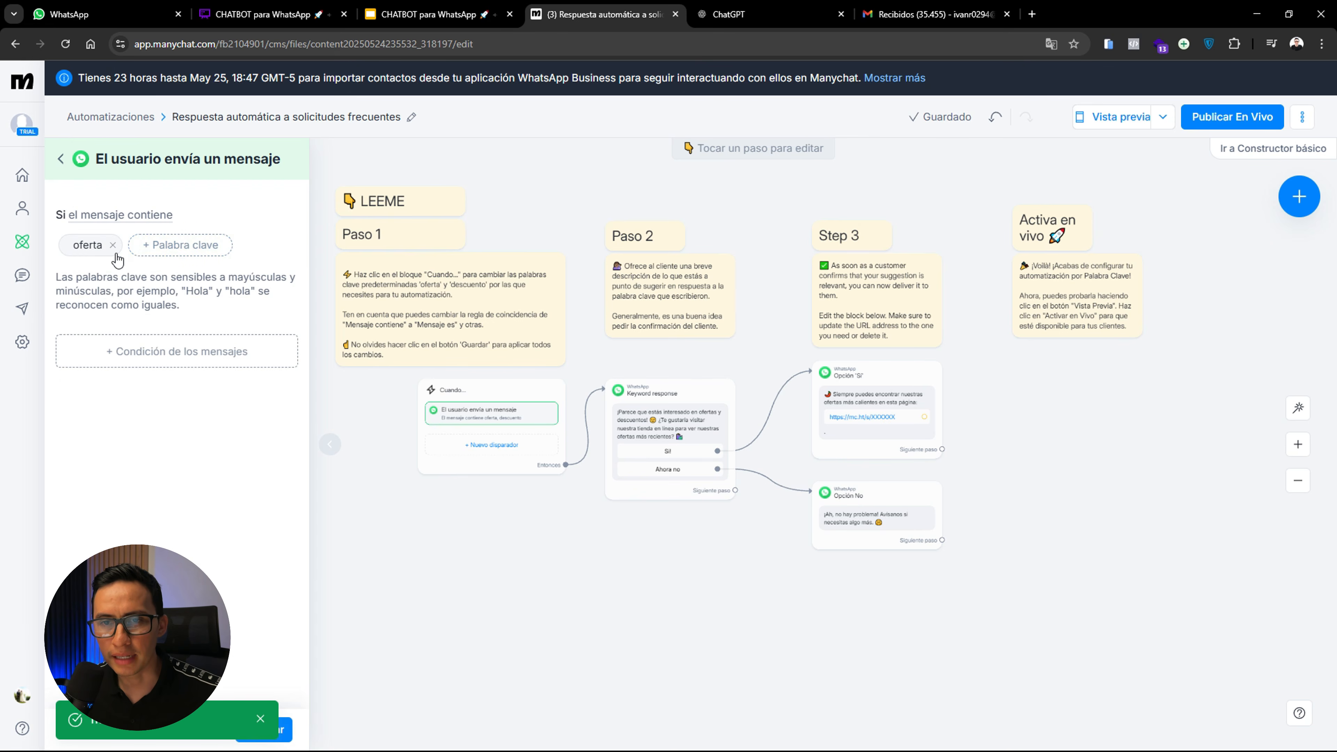
{"action": "left_click", "coordinate": [162, 260]}
{"action": "type", "text": "Hola"}
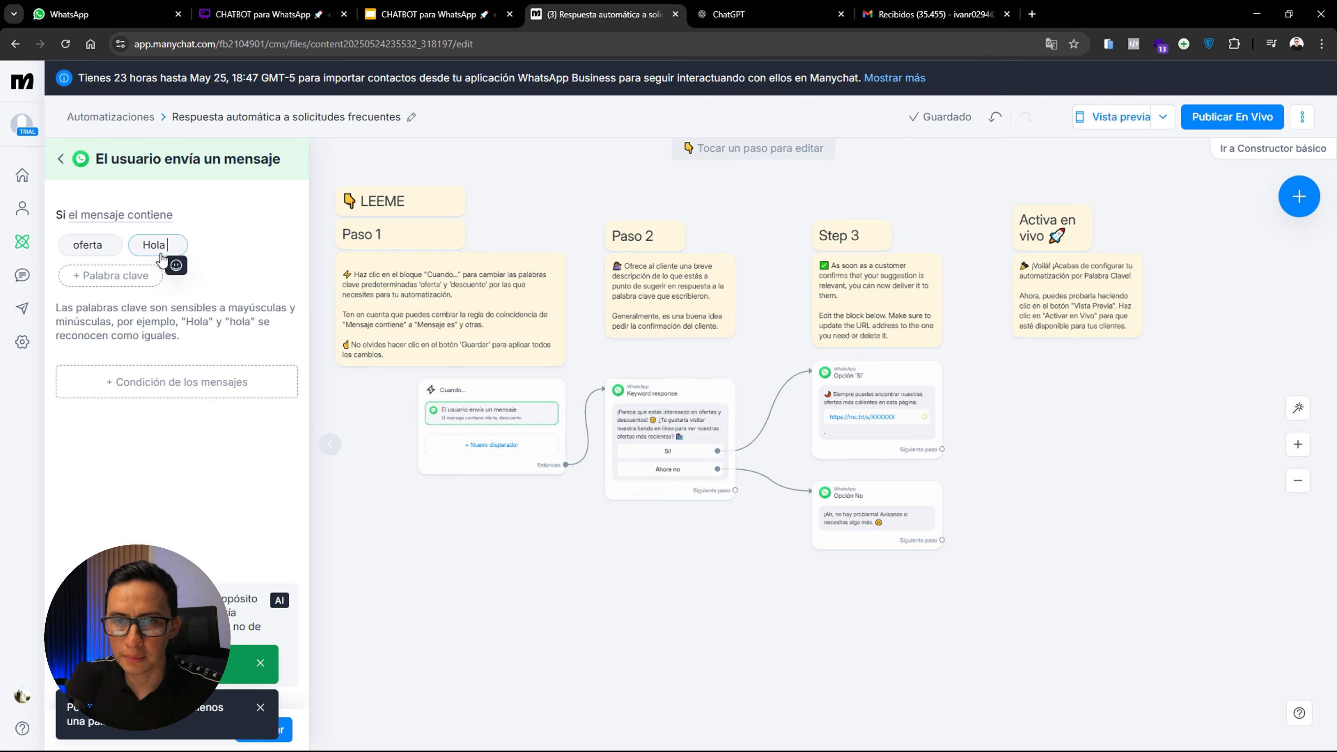
{"action": "left_click", "coordinate": [127, 276]}
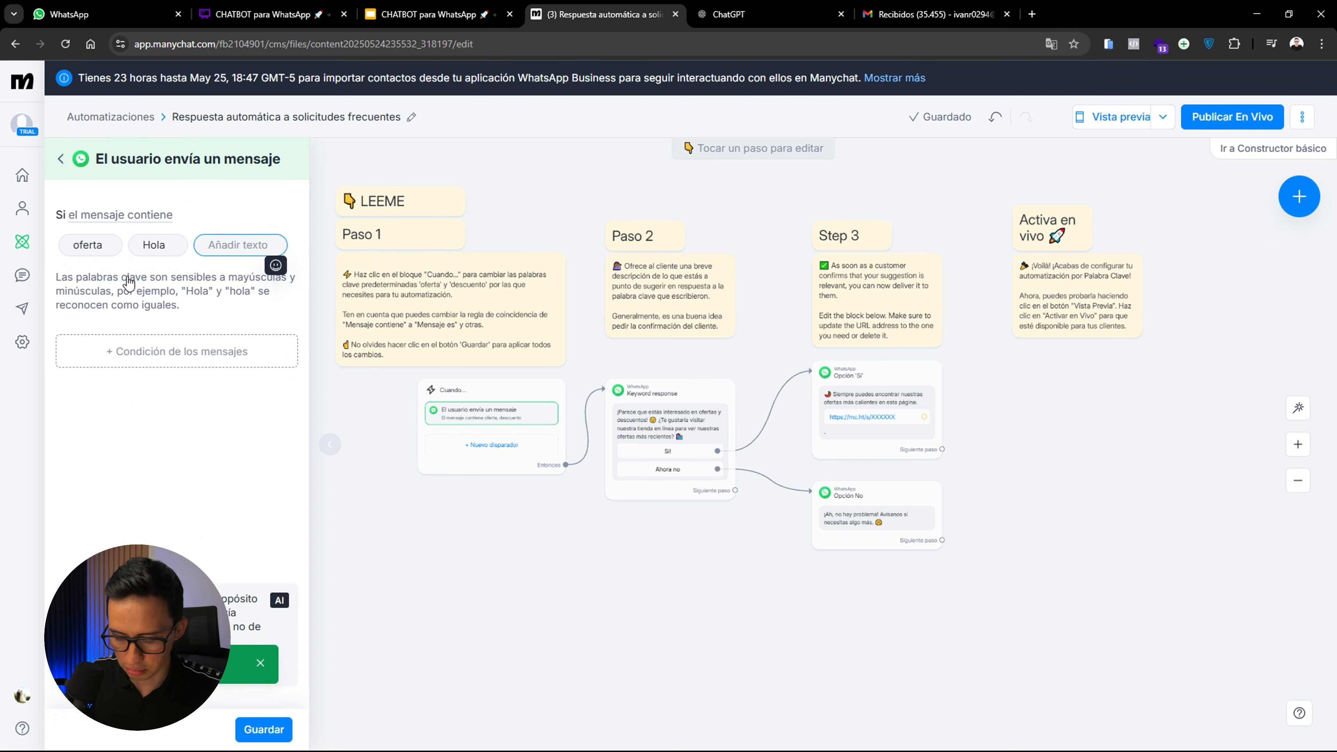
{"action": "type", "text": "Buenos dias"}
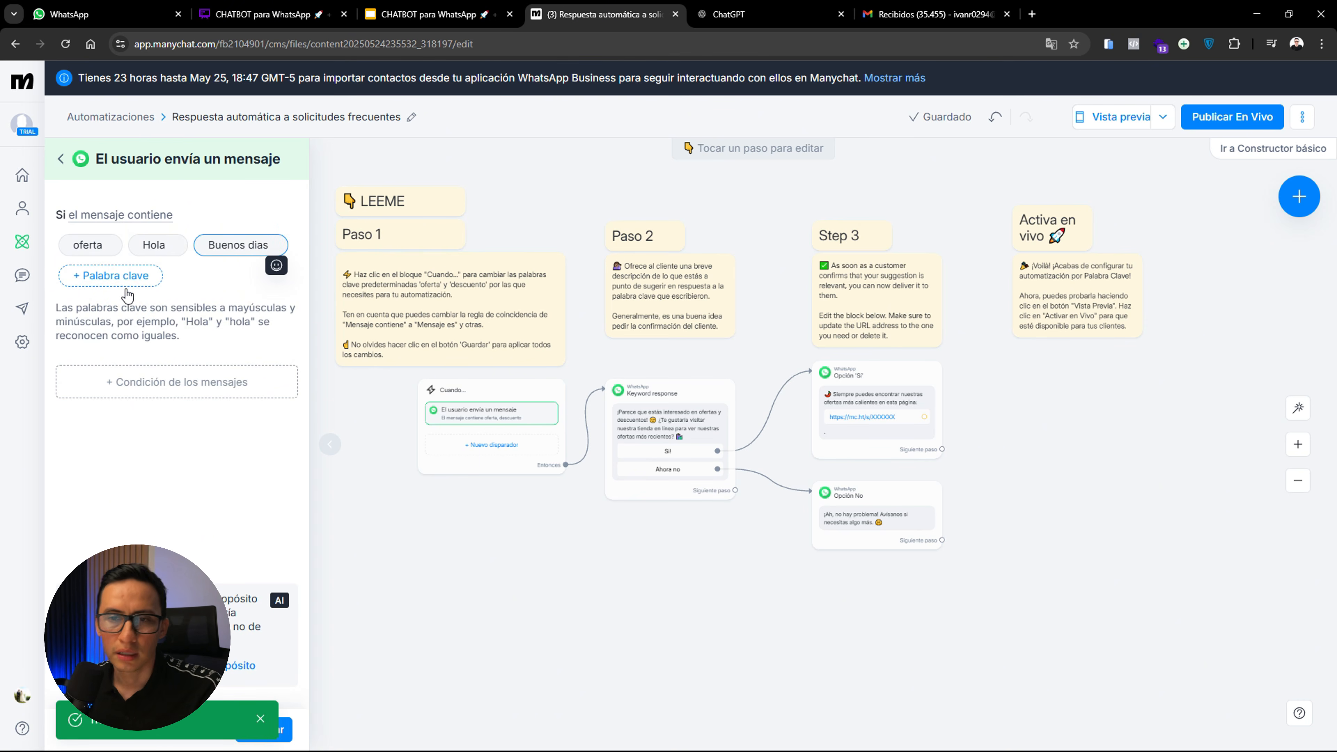
{"action": "left_click", "coordinate": [205, 323]}
{"action": "left_click", "coordinate": [113, 245]}
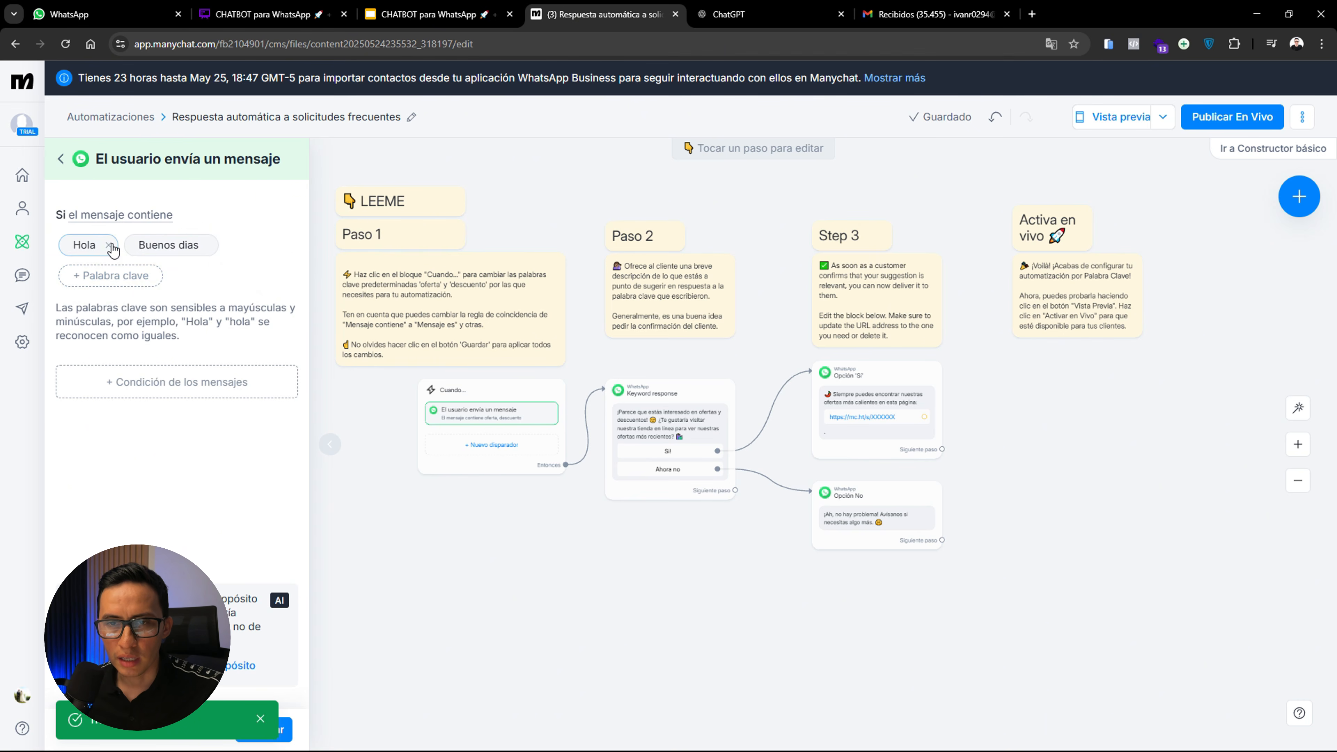
- Zoom and pan the canvas to bring the Keyword response step into view
{"action": "left_click_drag", "start_coordinate": [493, 537], "coordinate": [548, 583]}
{"action": "left_click_drag", "start_coordinate": [745, 634], "coordinate": [662, 616]}
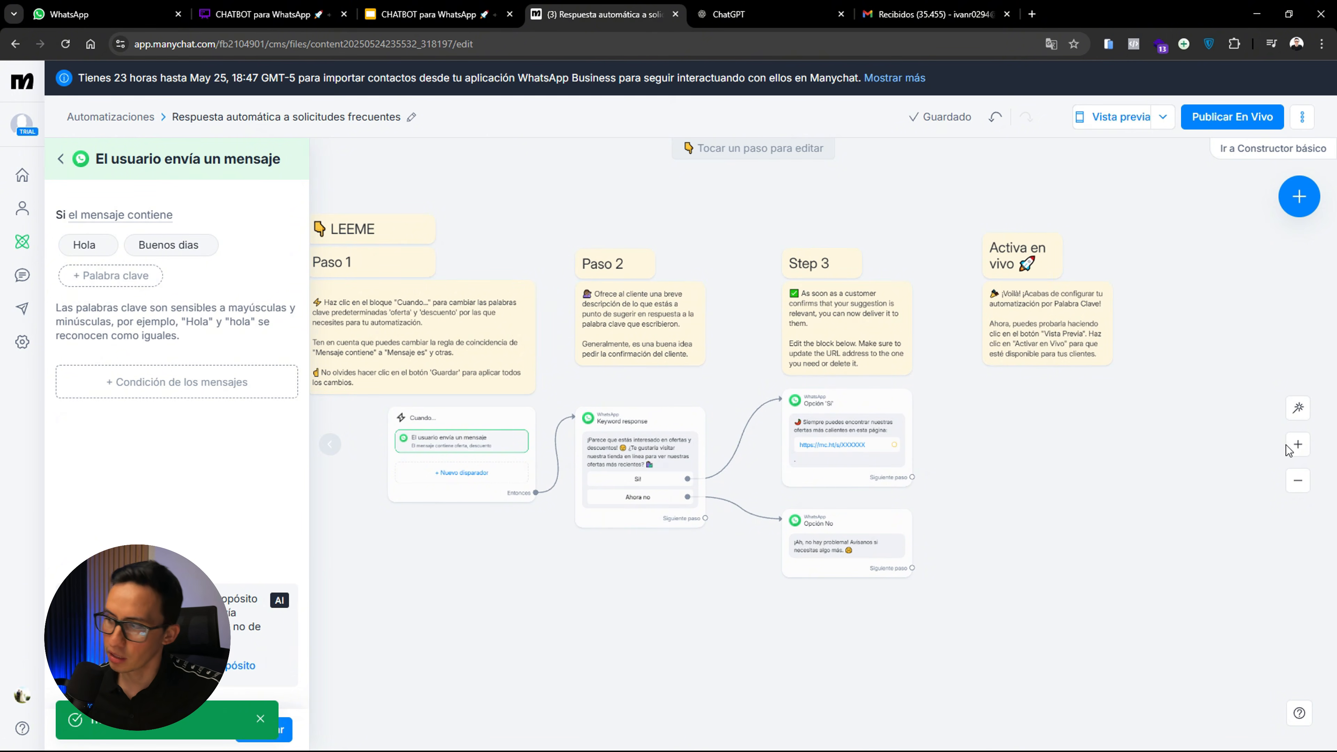
{"action": "left_click", "coordinate": [1297, 444]}
{"action": "left_click_drag", "start_coordinate": [467, 322], "coordinate": [597, 280]}
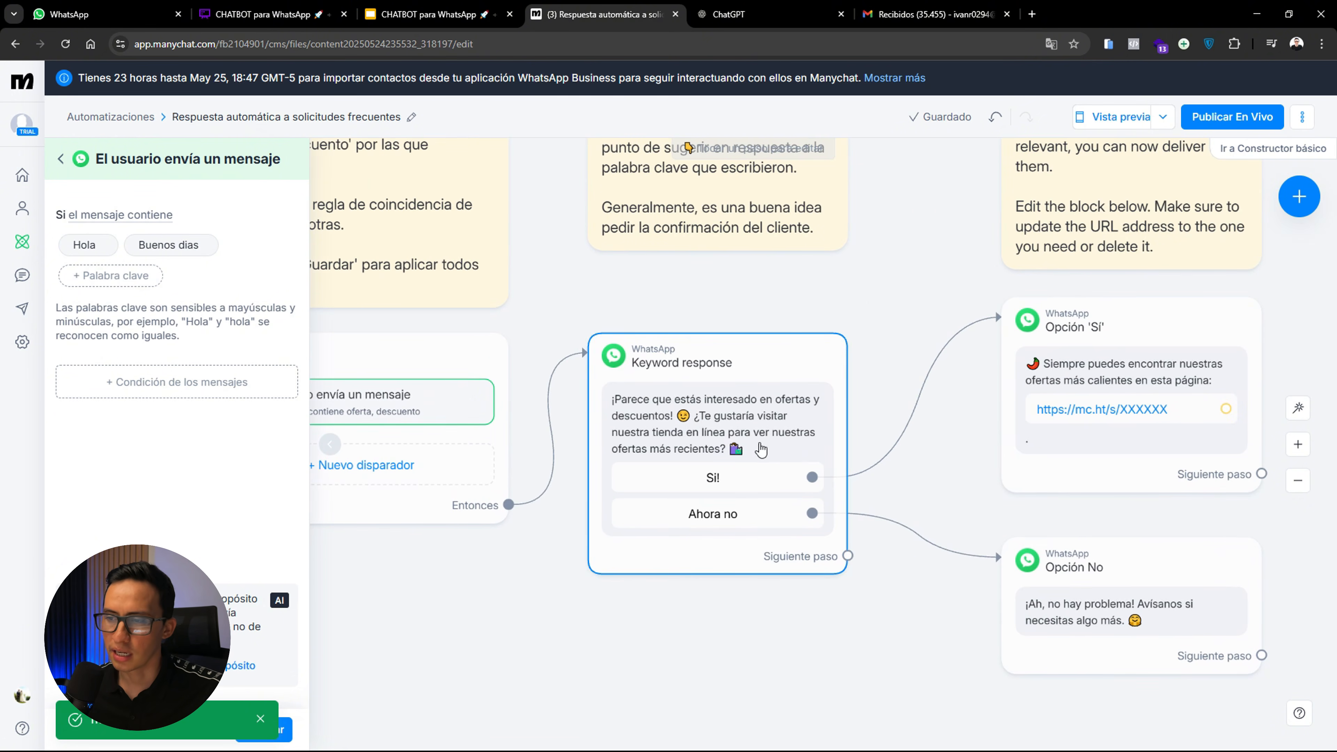
- Replace the Keyword response text with 'Hola buen dia, bienvenido a Tienwi'
{"action": "left_click", "coordinate": [670, 406]}
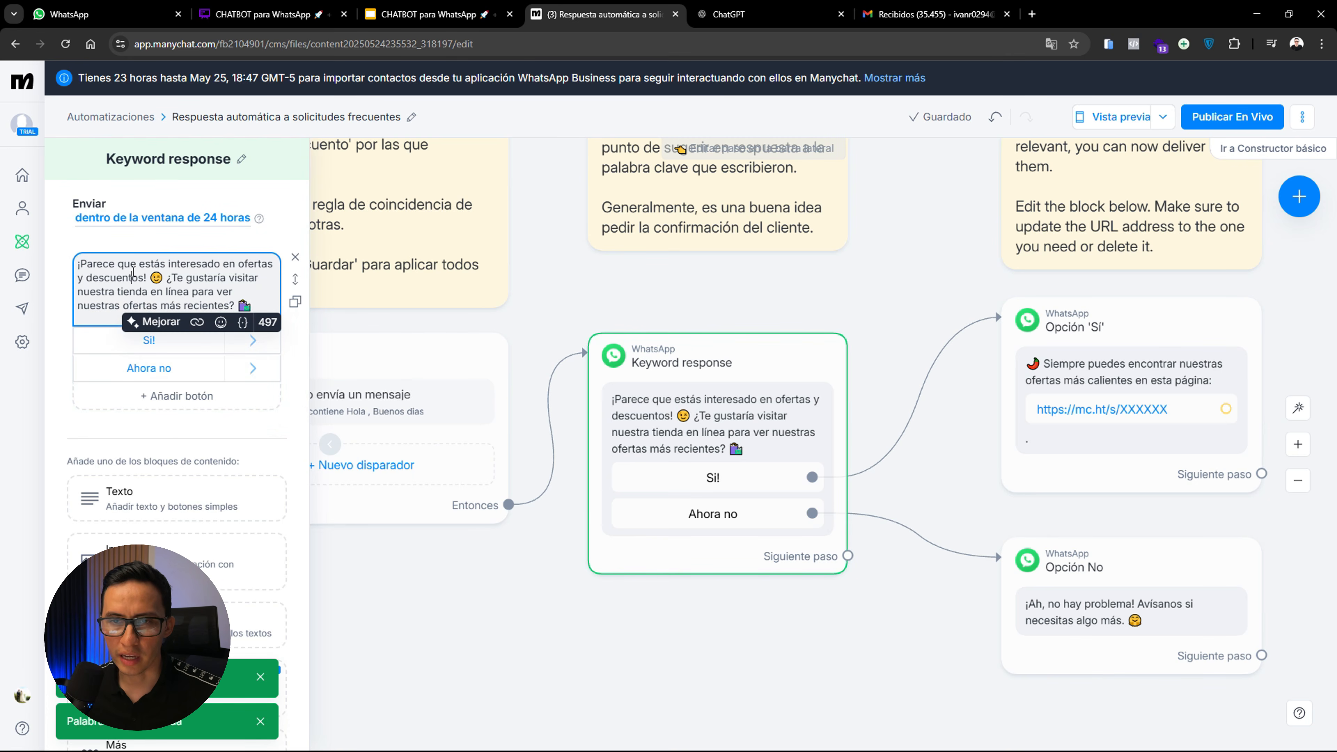
{"action": "key", "text": "ctrl+a"}
{"action": "type", "text": "Hol"}
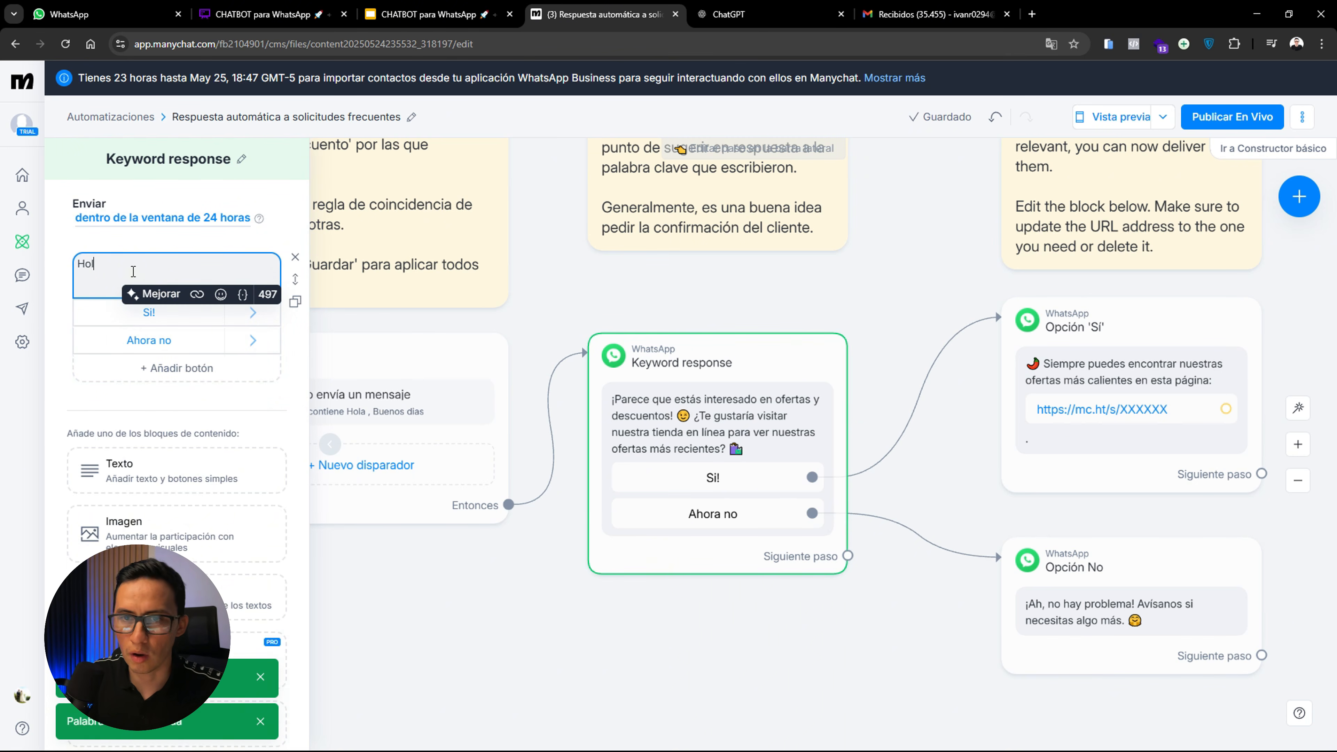
{"action": "type", "text": "a buen dia,"}
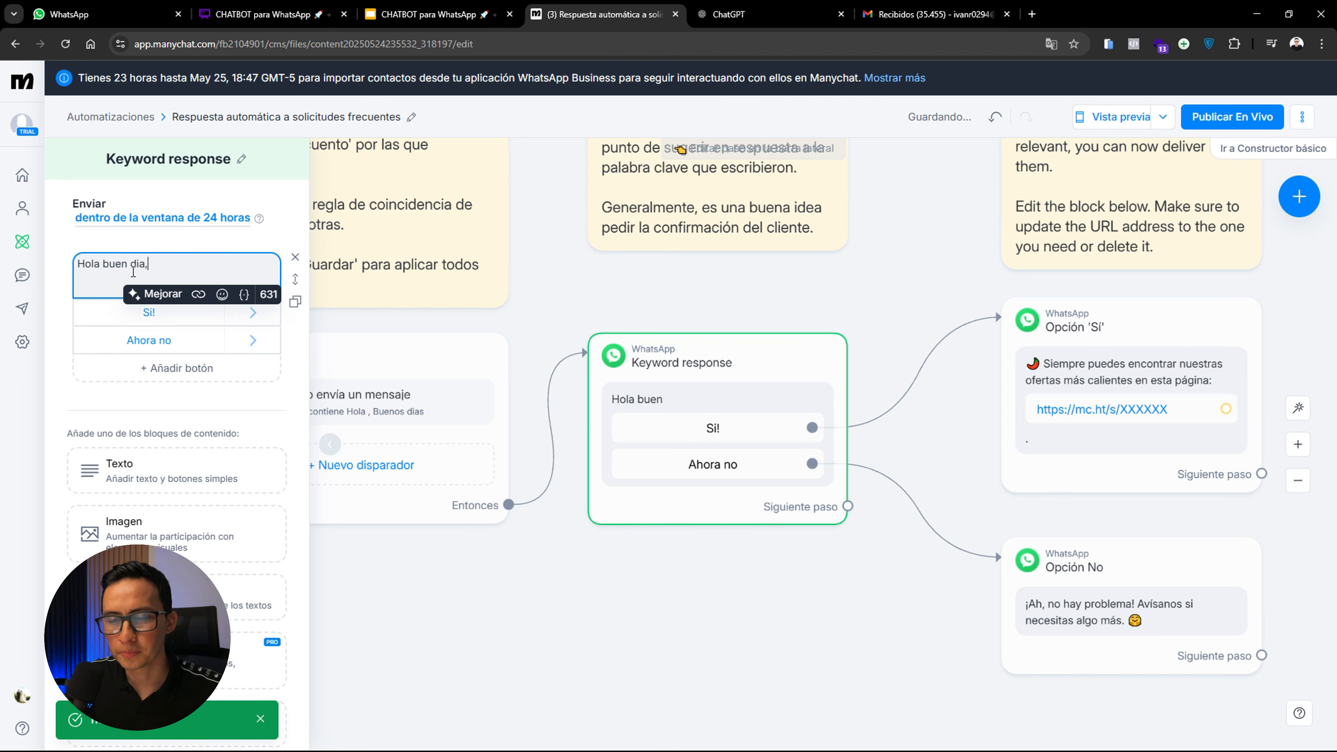
{"action": "type", "text": " bienven"}
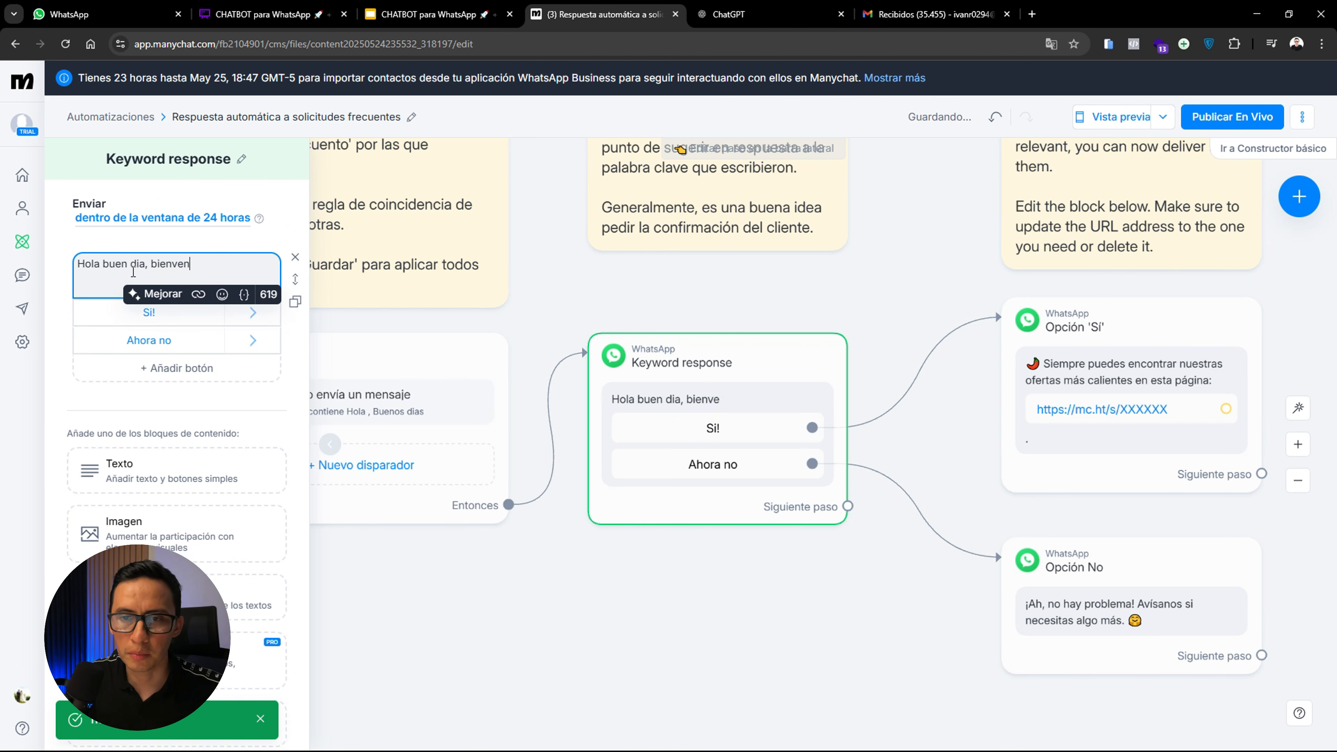
{"action": "type", "text": "ido a Tienwi"}
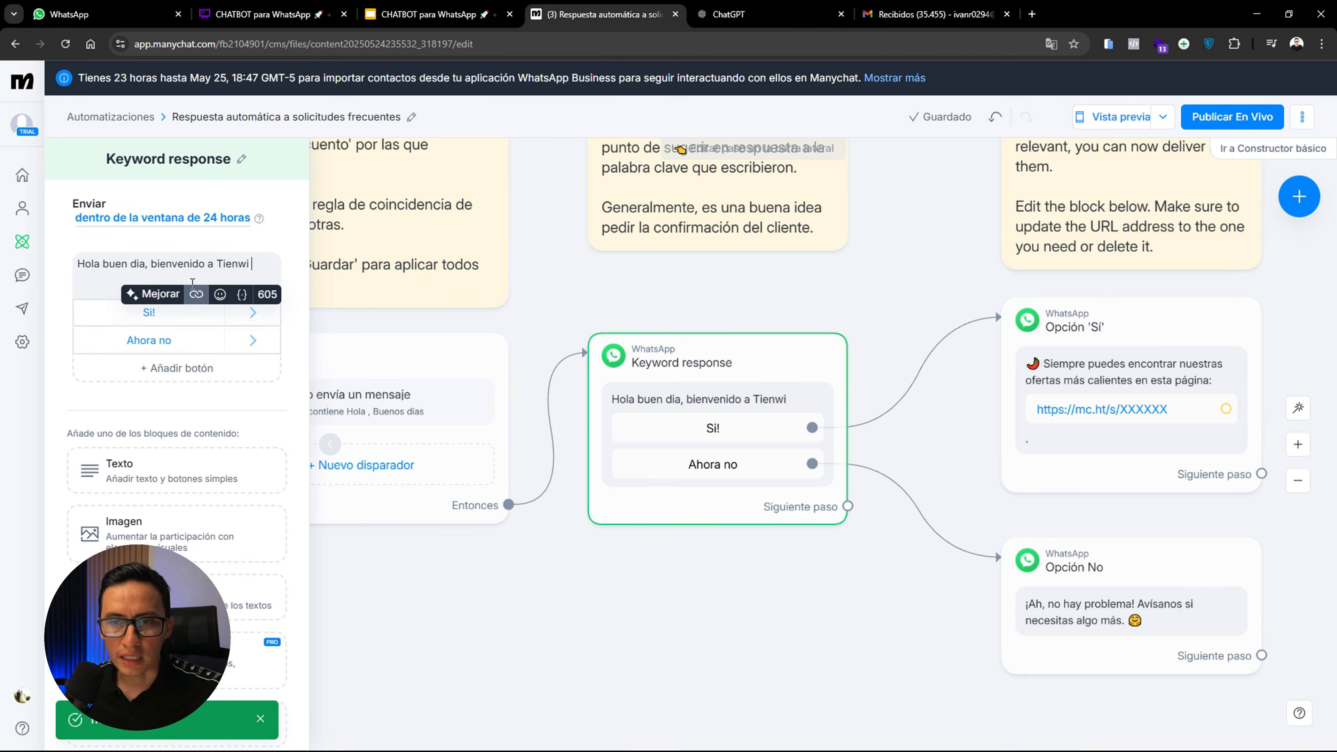
{"action": "left_click", "coordinate": [85, 264]}
- Insert the Nombre contact field right after 'Hola' in the greeting
{"action": "left_click", "coordinate": [100, 267]}
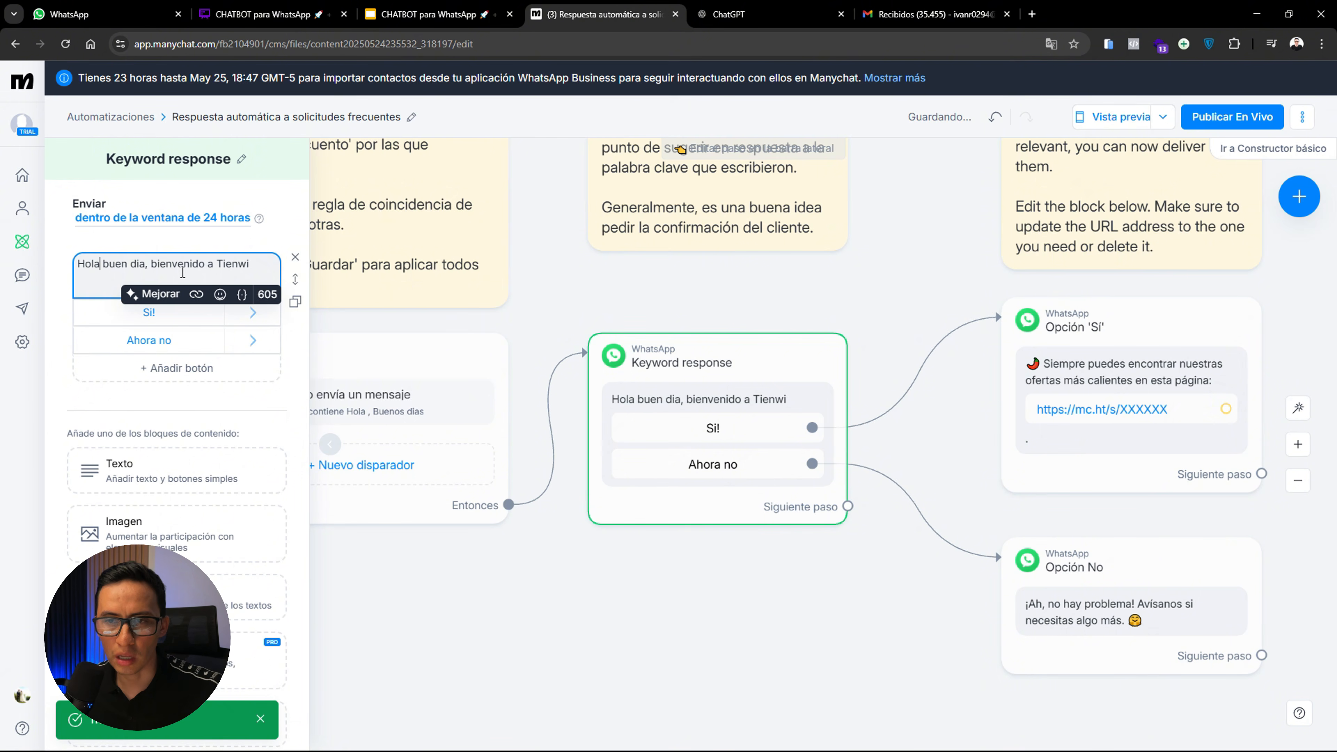
{"action": "left_click", "coordinate": [242, 296]}
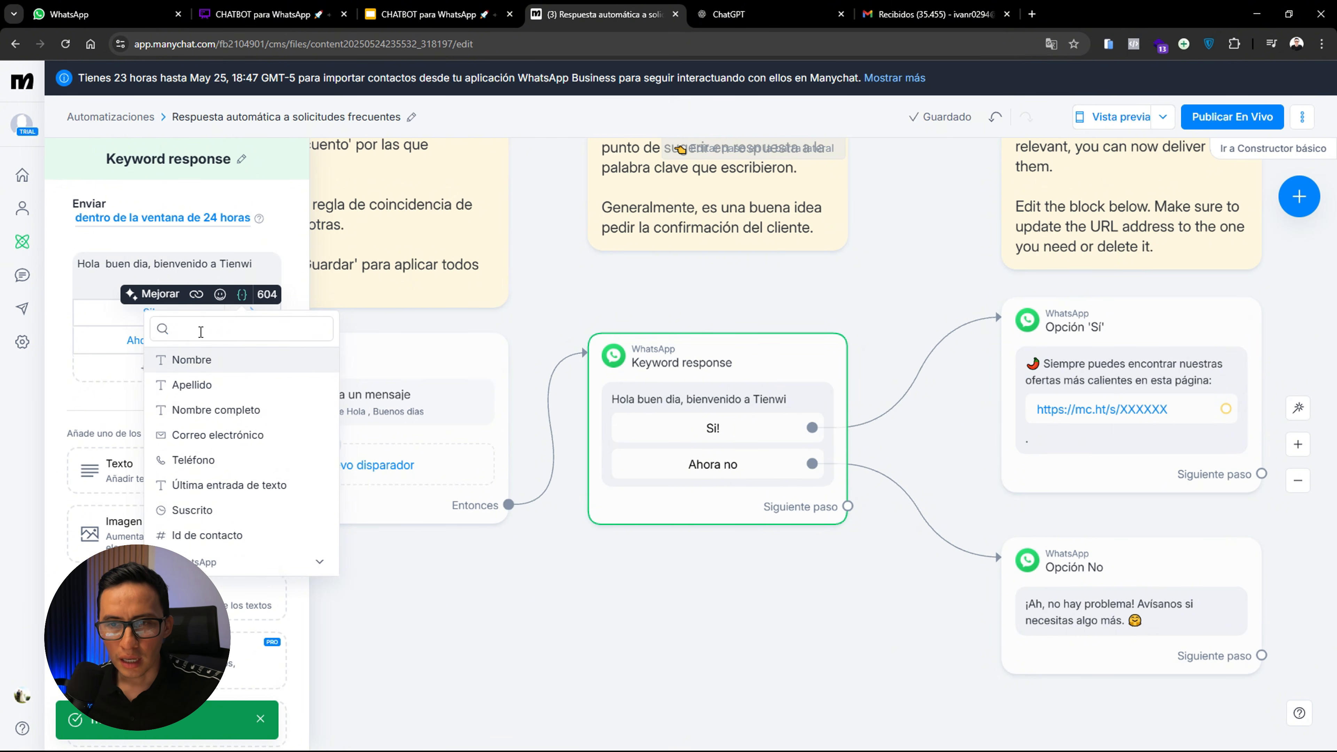
{"action": "left_click", "coordinate": [179, 361]}
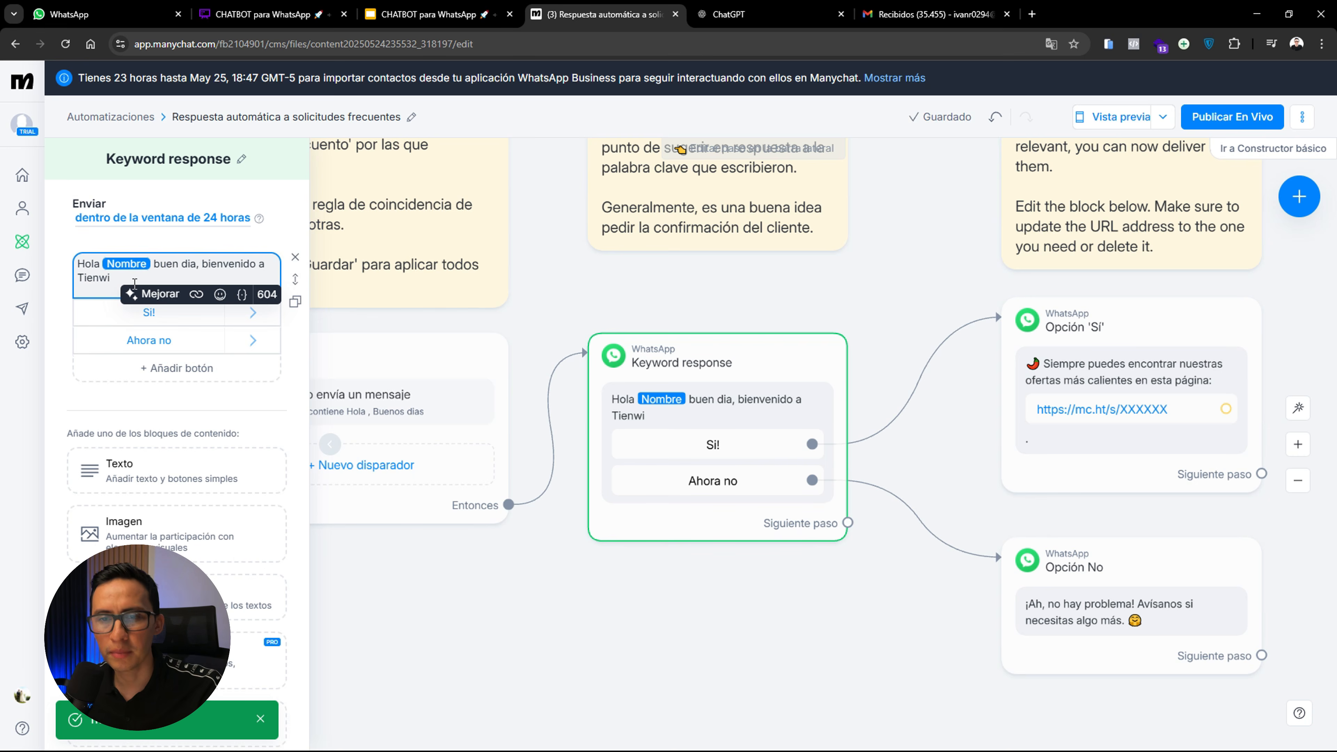
{"action": "left_click", "coordinate": [57, 324]}
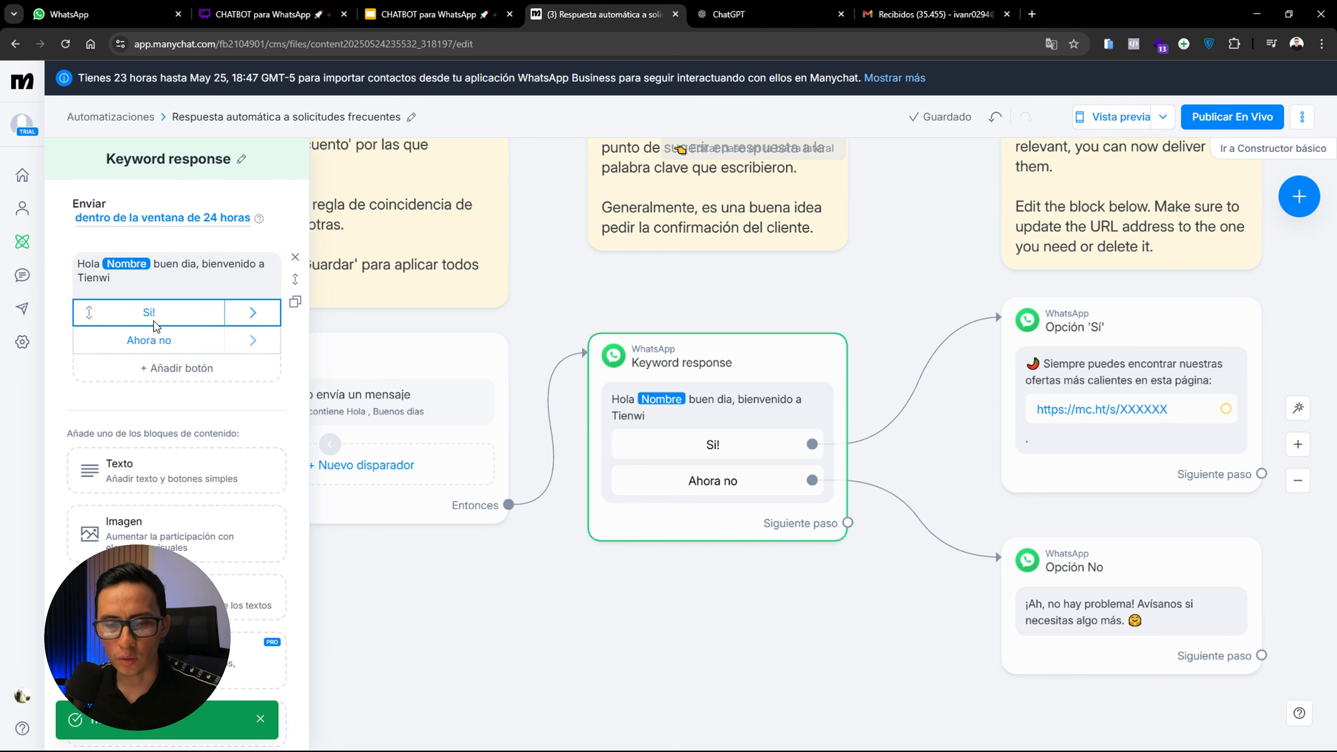
- Rename the first reply button from Si! to 'Ver Servicios'
{"action": "left_click", "coordinate": [180, 318]}
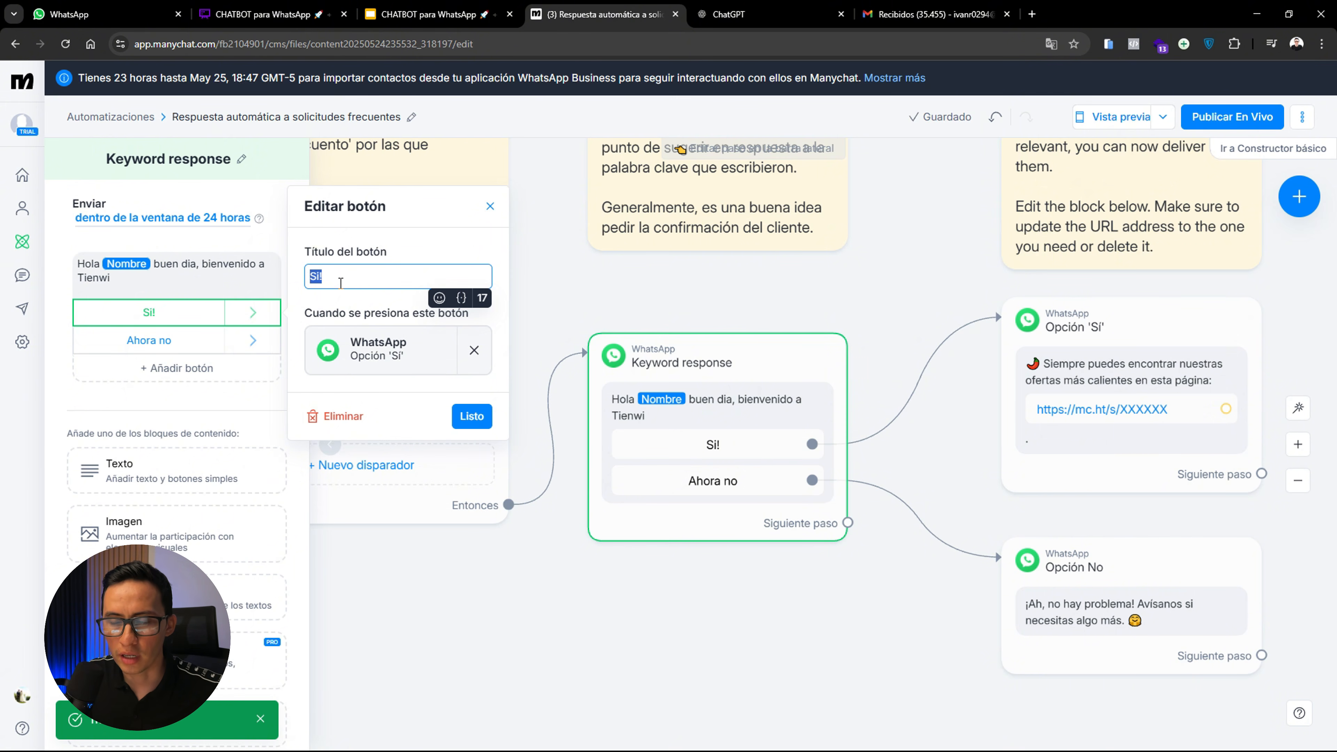
{"action": "type", "text": "vER"}
{"action": "key", "text": "BackSpace"}
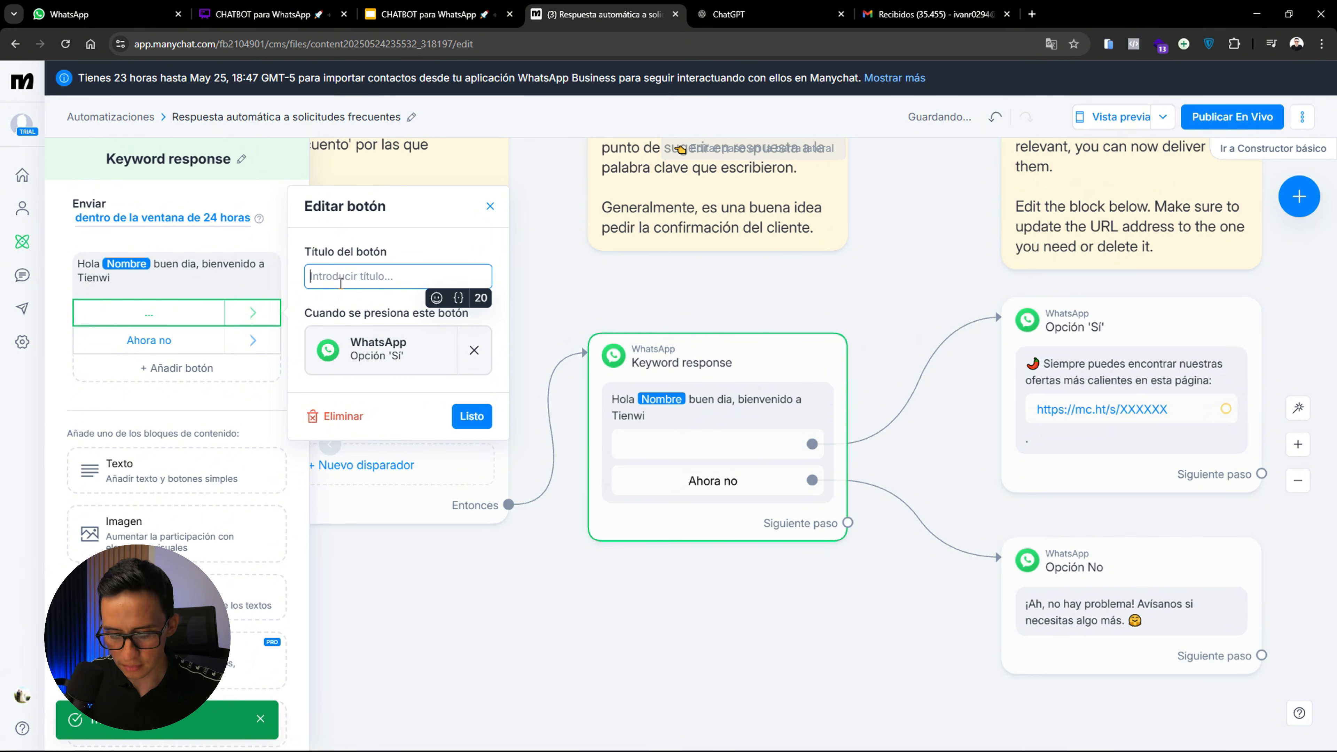
{"action": "type", "text": "Ver Servicios"}
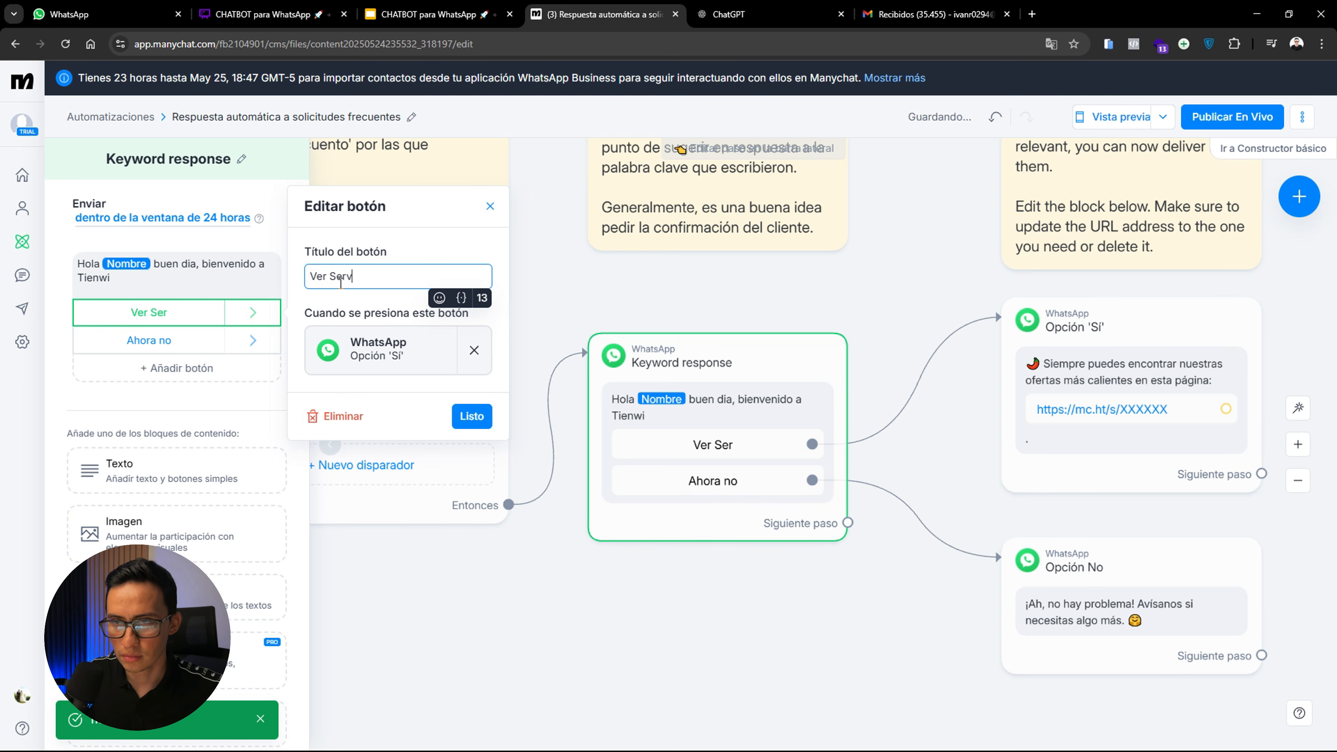
{"action": "left_click", "coordinate": [471, 416]}
- Rename the Ahora no button to 'Atencion al cliente'
{"action": "left_click", "coordinate": [246, 345]}
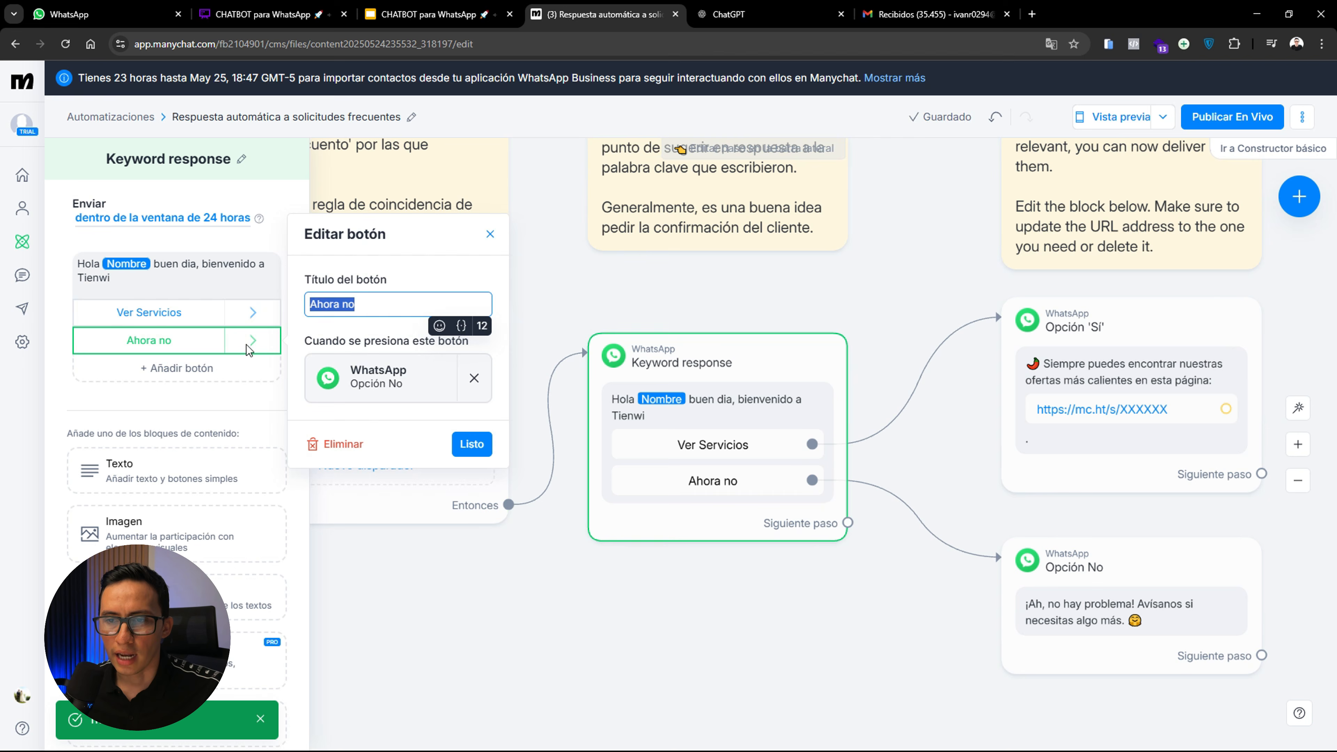
{"action": "triple_click", "coordinate": [342, 304]}
{"action": "type", "text": "A"}
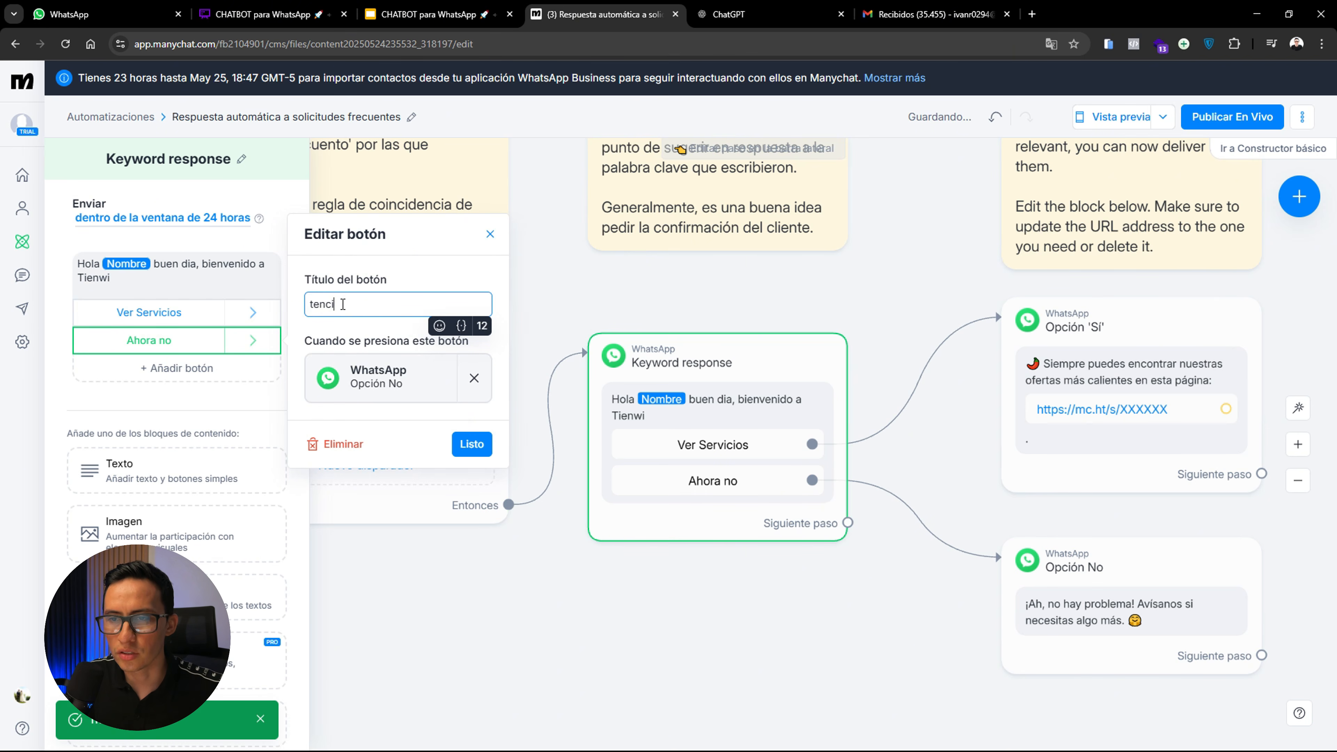
{"action": "key", "text": "BackSpace"}
{"action": "key", "text": "BackSpace"}
{"action": "key", "text": "BackSpace"}
{"action": "key", "text": "BackSpace"}
{"action": "key", "text": "BackSpace"}
{"action": "type", "text": "A"}
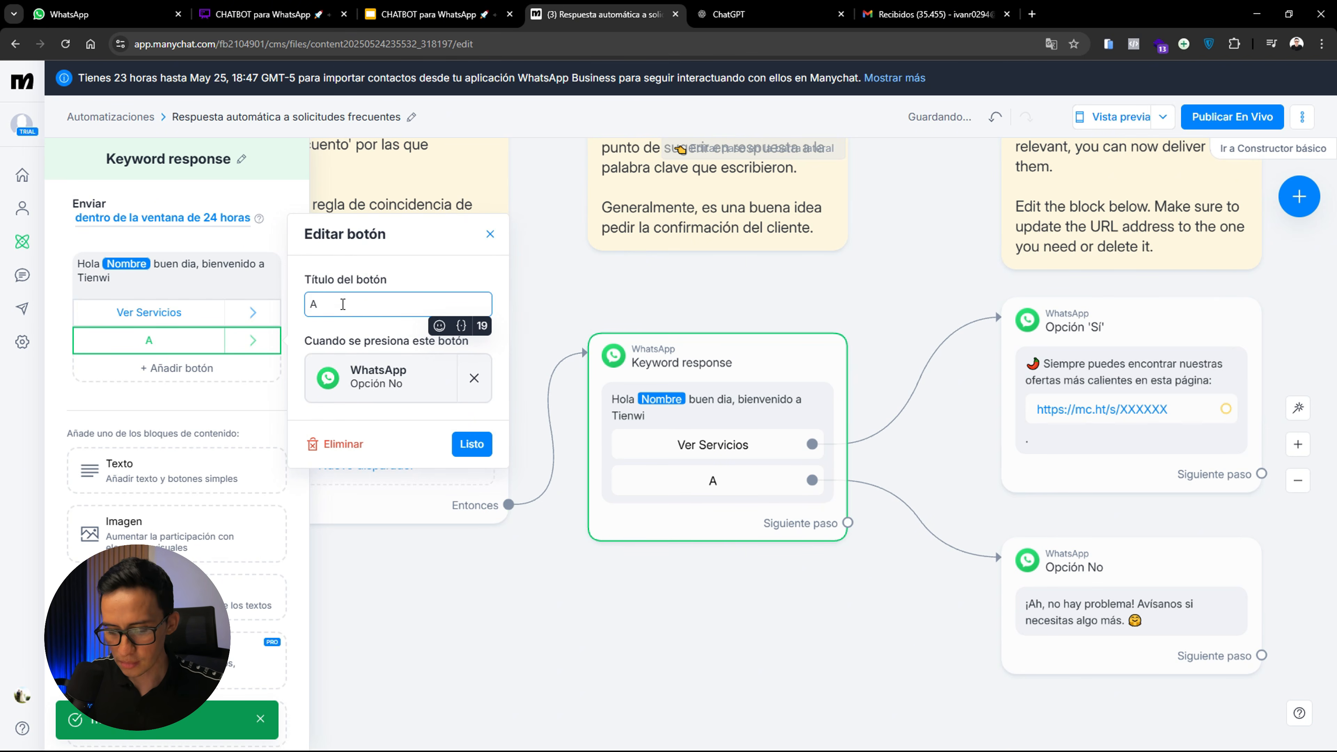
{"action": "type", "text": "tneci"}
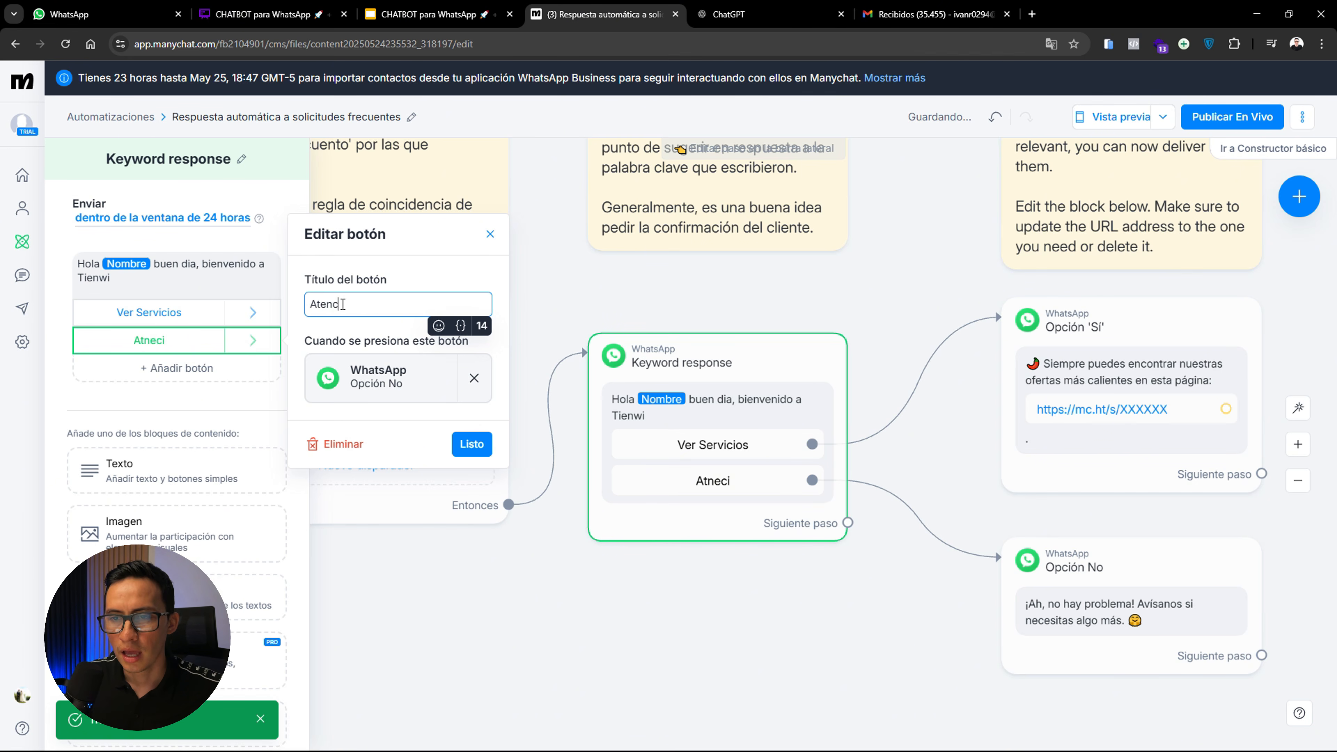
{"action": "type", "text": "al Iciente"}
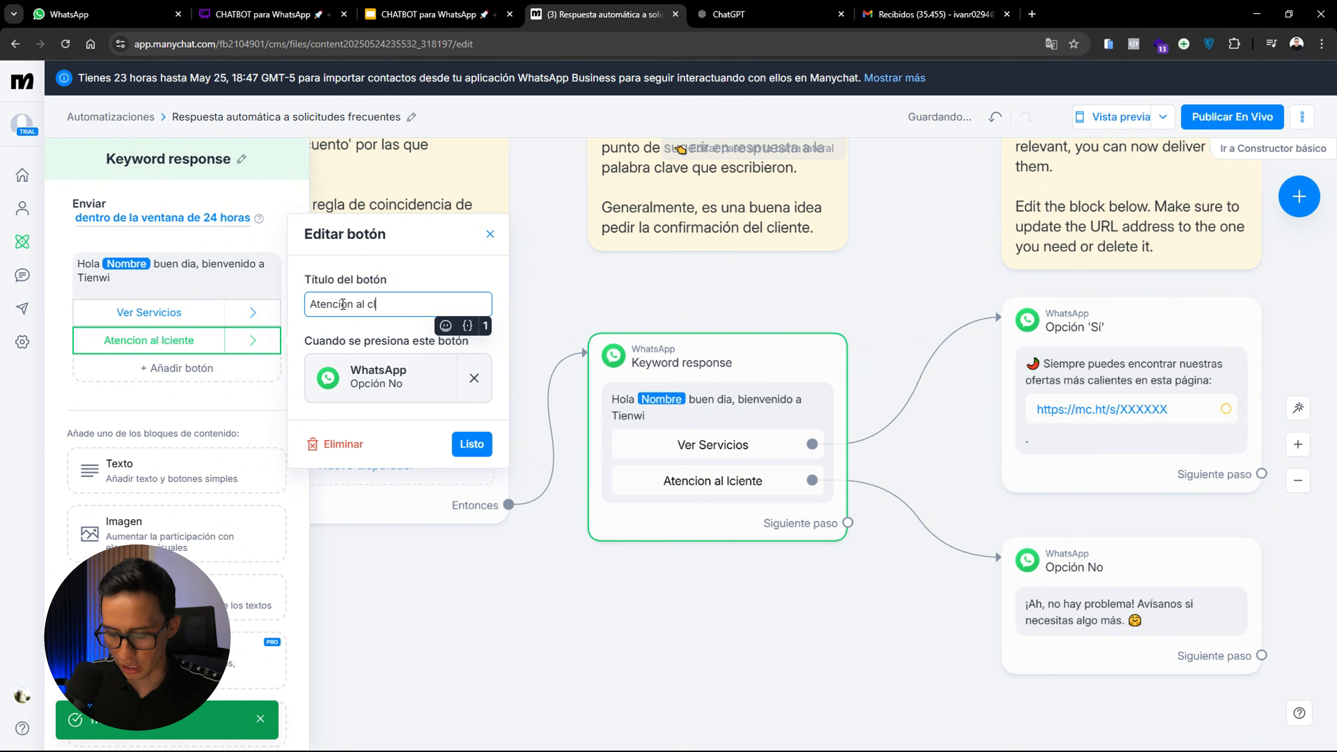
{"action": "type", "text": "e"}
{"action": "left_click", "coordinate": [472, 444]}
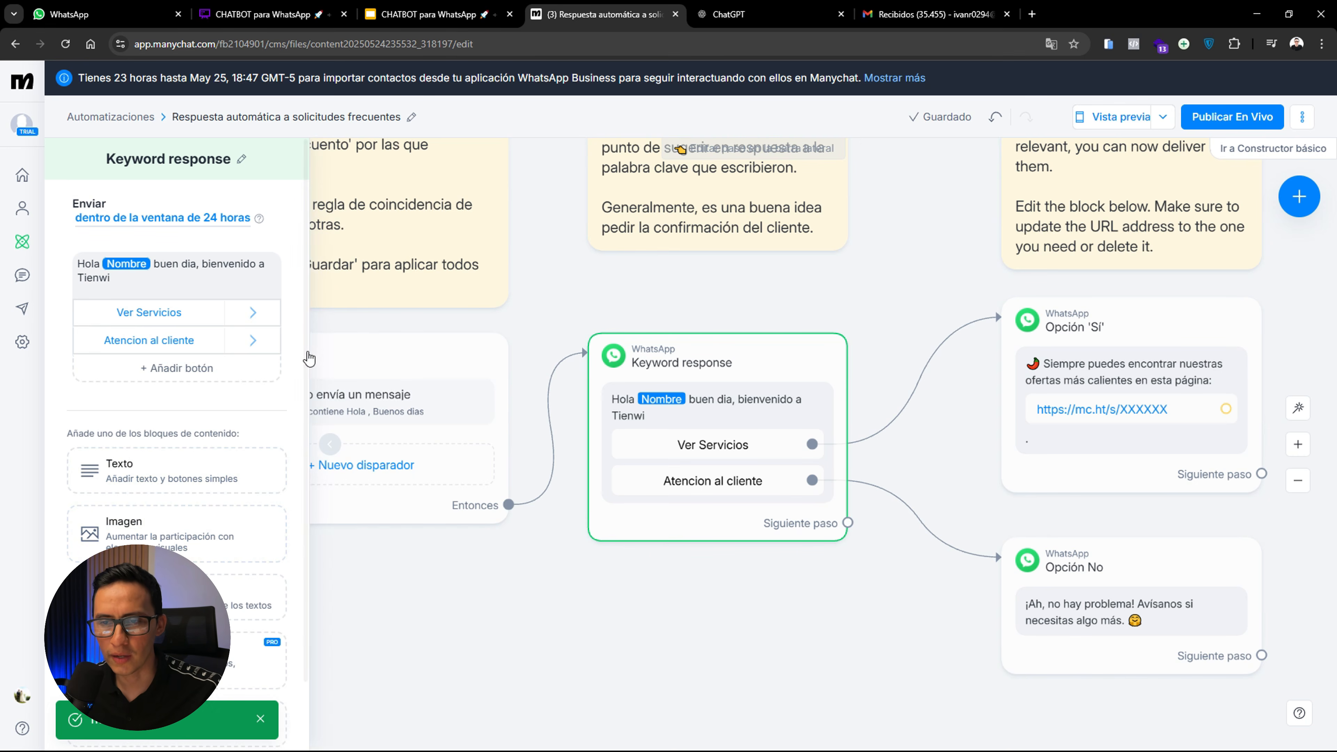
- Delete the Opción 'Sí' message step
{"action": "mouse_move", "coordinate": [613, 283]}
{"action": "left_mouse_down"}
{"action": "mouse_move", "coordinate": [537, 303]}
{"action": "mouse_move", "coordinate": [601, 303]}
{"action": "left_mouse_up"}
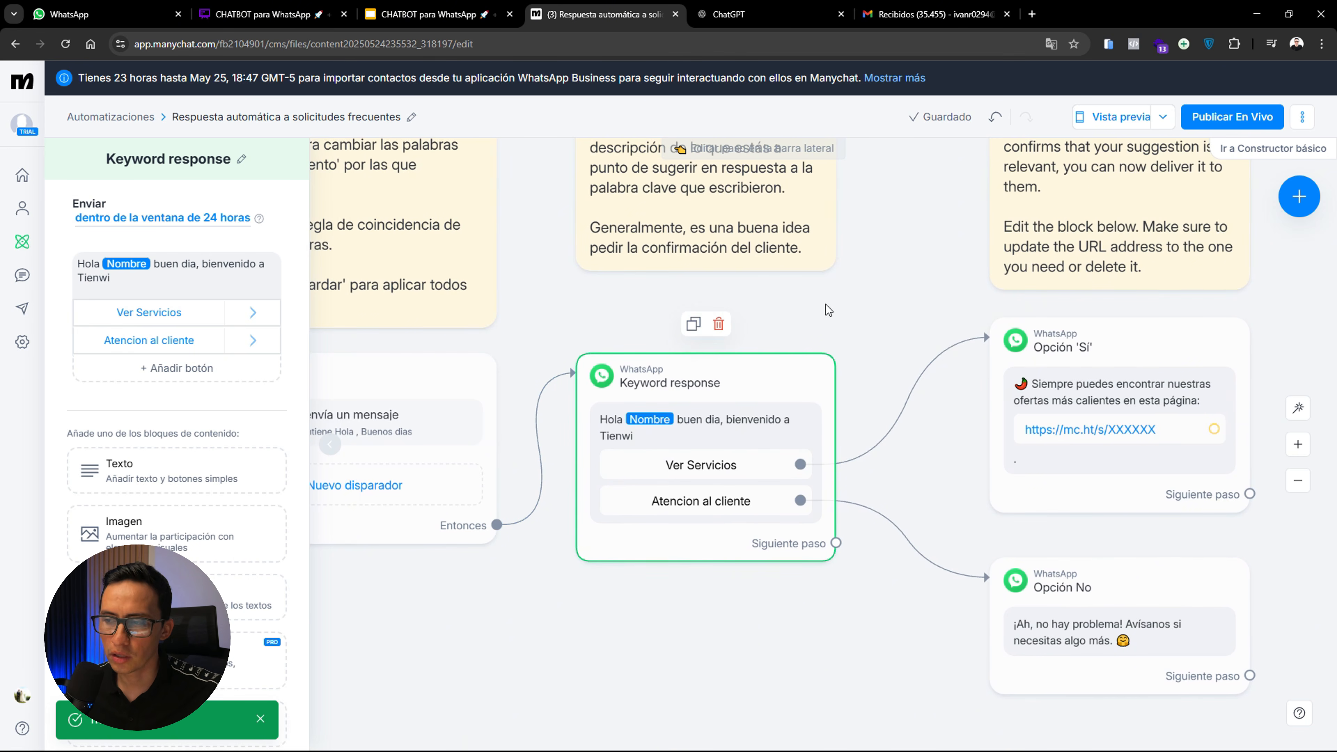
{"action": "left_click_drag", "start_coordinate": [736, 426], "coordinate": [673, 413]}
{"action": "left_click_drag", "start_coordinate": [735, 602], "coordinate": [606, 583]}
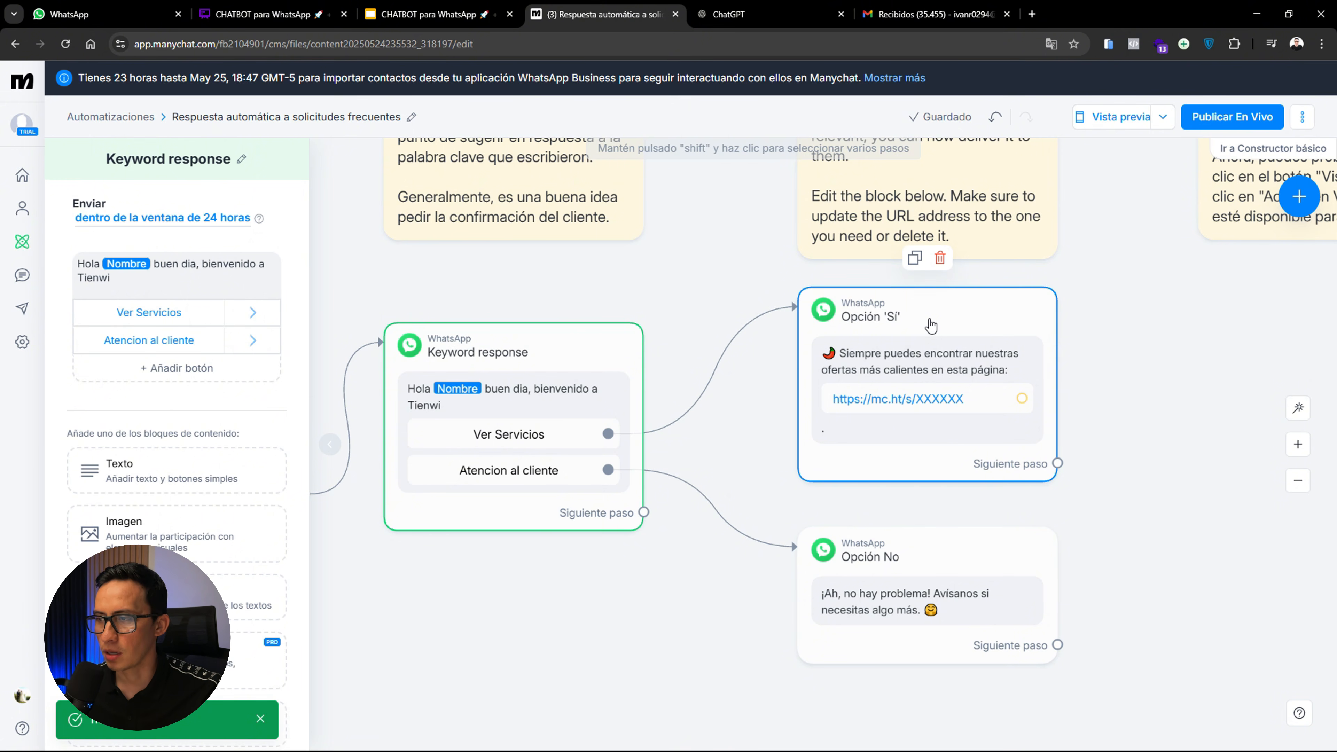
{"action": "left_click", "coordinate": [939, 257]}
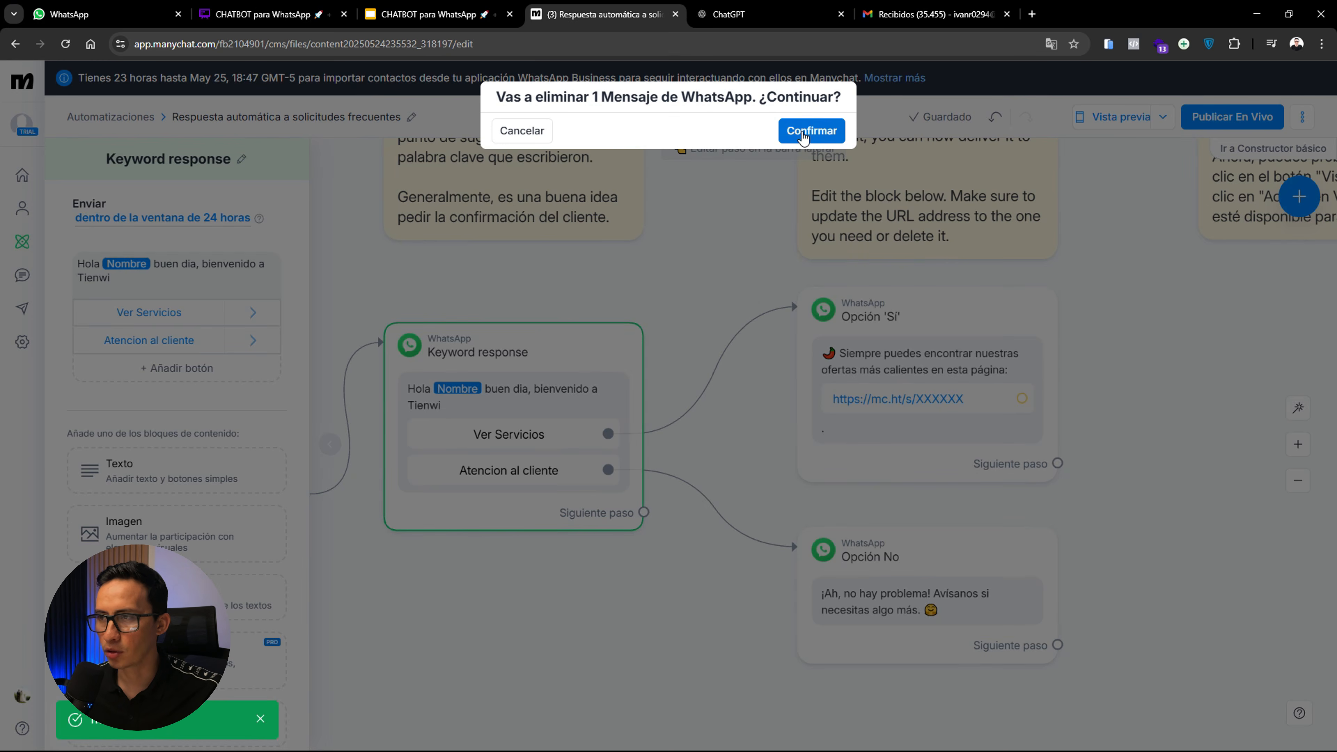
{"action": "left_click", "coordinate": [812, 132]}
- Delete the Opción No step and drag a new connection from Ver Servicios
{"action": "left_click", "coordinate": [1001, 539]}
{"action": "left_click", "coordinate": [943, 493]}
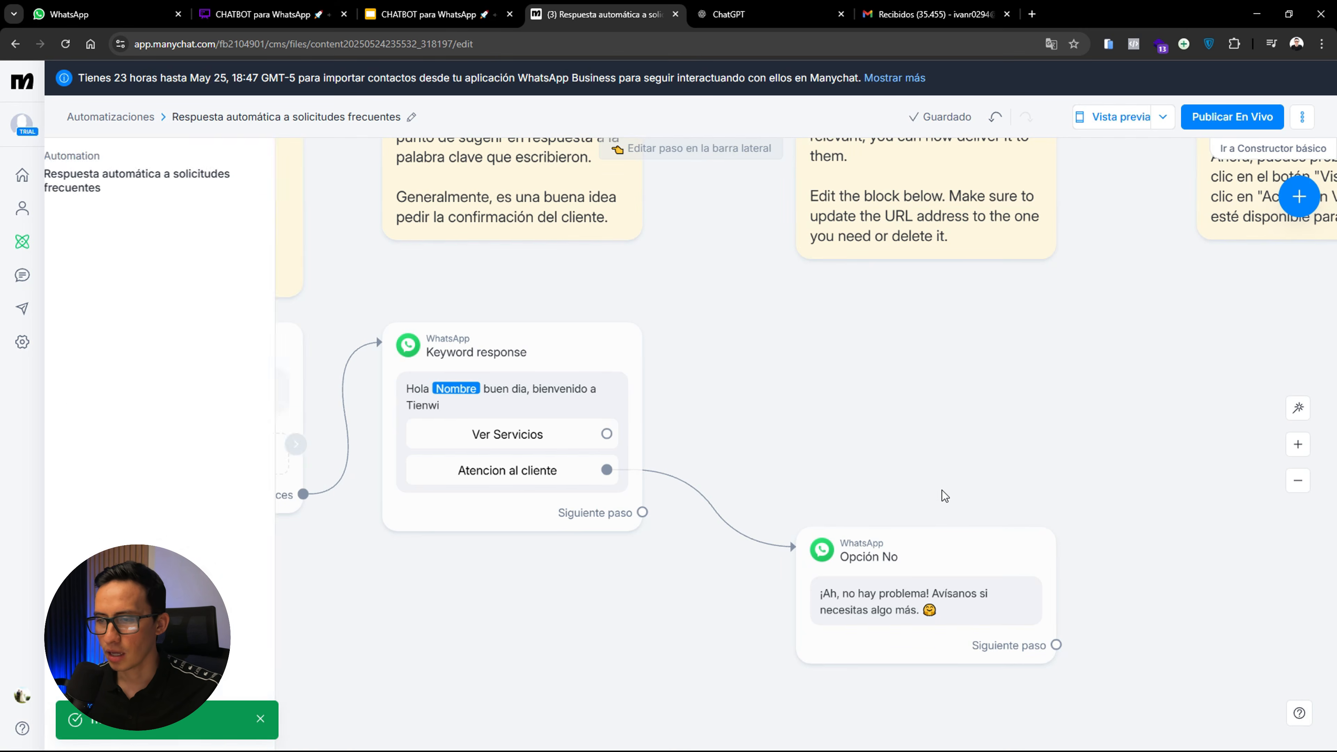
{"action": "right_click", "coordinate": [940, 557]}
{"action": "left_click", "coordinate": [938, 497]}
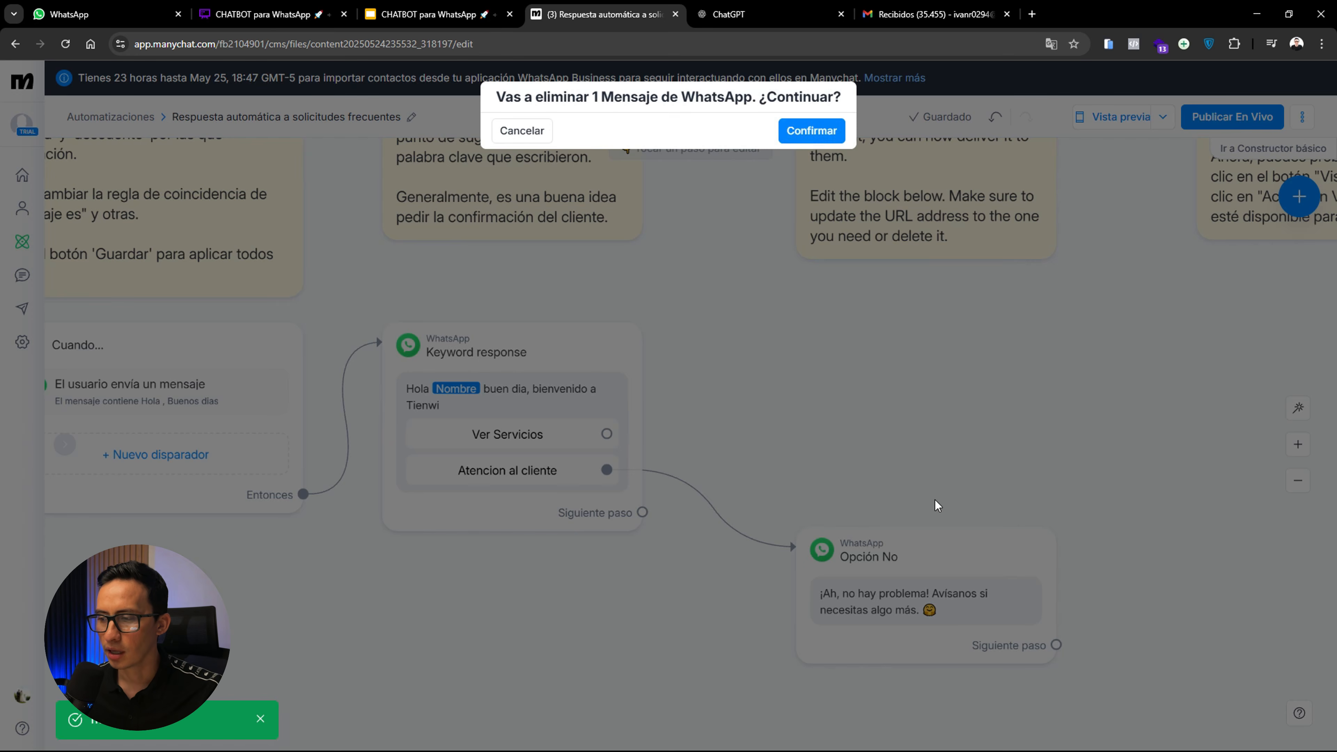
{"action": "left_click", "coordinate": [821, 132]}
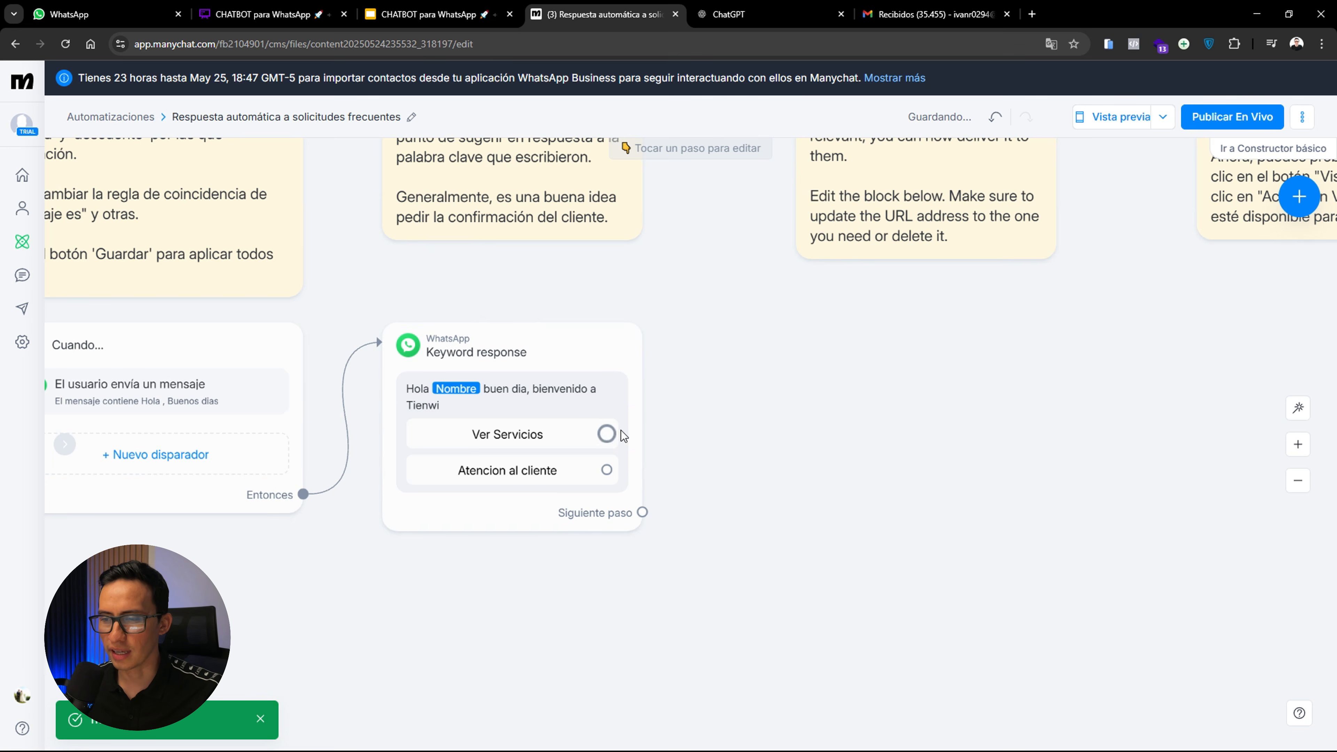
{"action": "left_click_drag", "start_coordinate": [606, 433], "coordinate": [810, 385]}
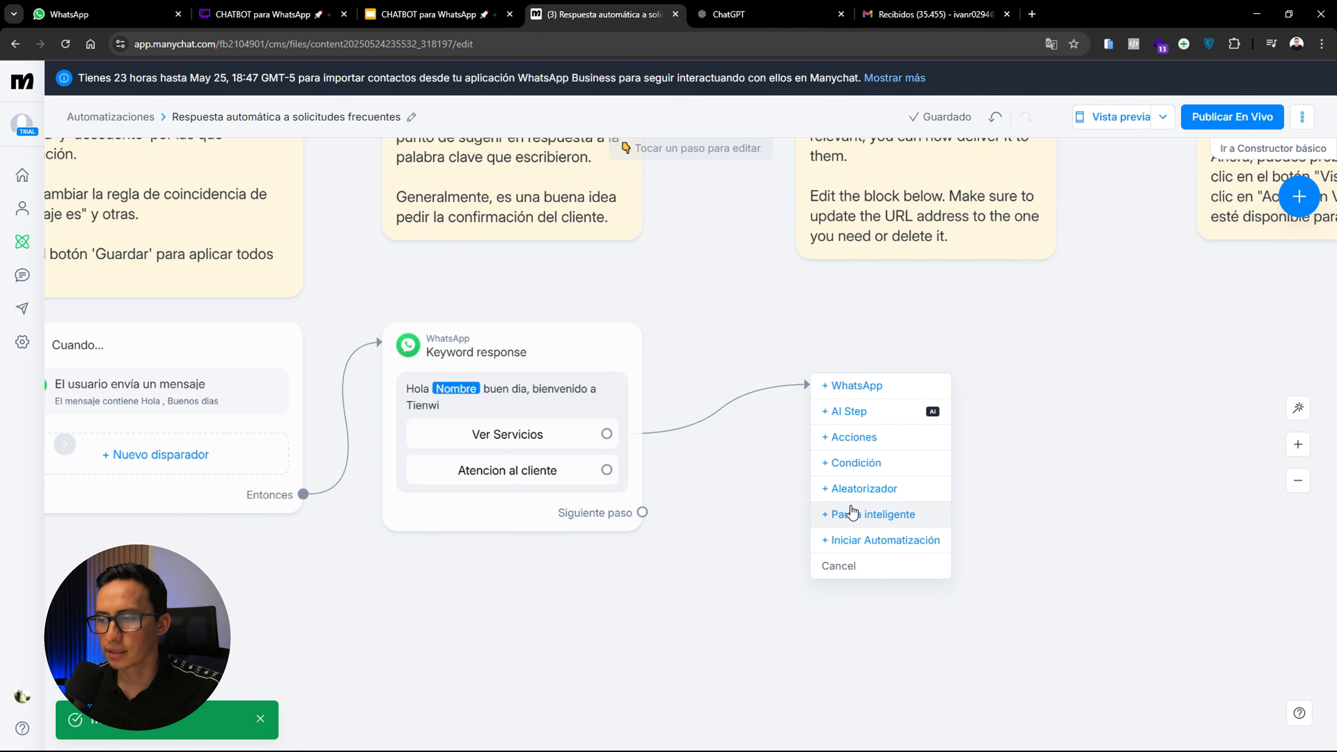
{"action": "left_click", "coordinate": [840, 464]}
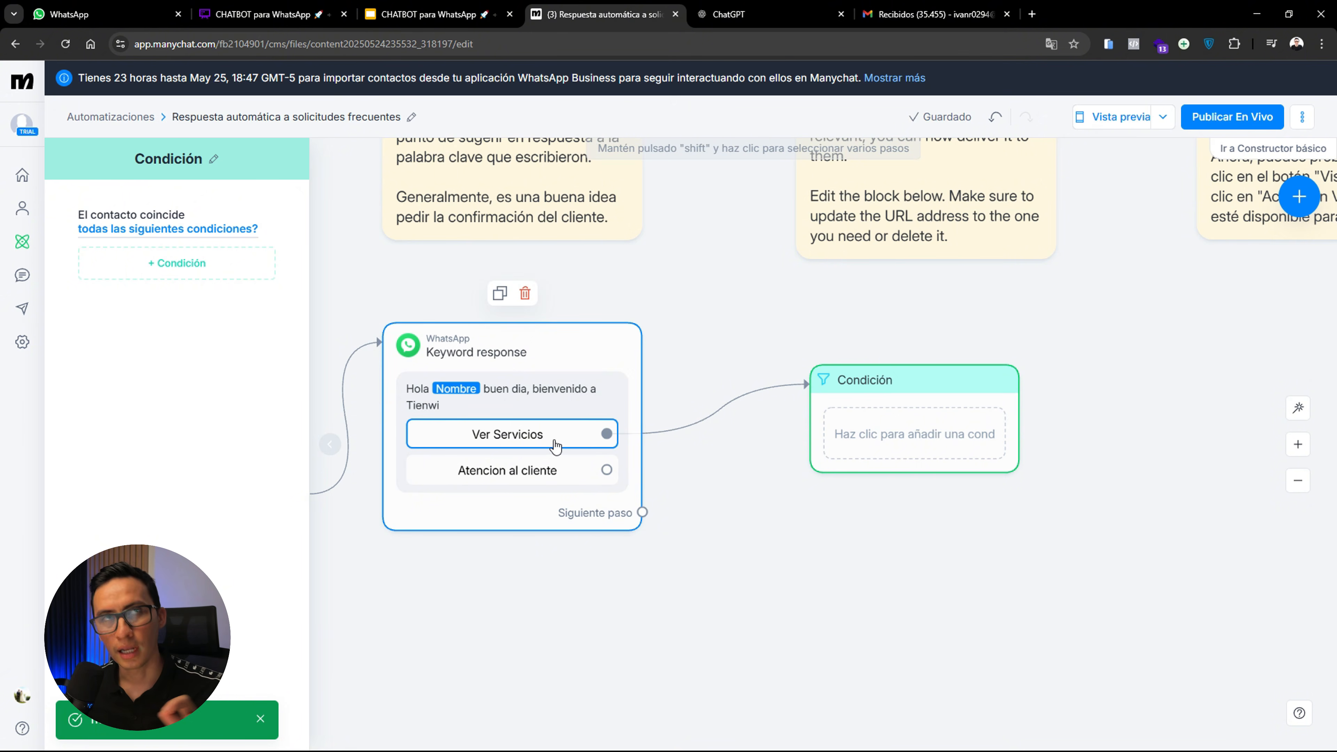
{"action": "left_click", "coordinate": [186, 269]}
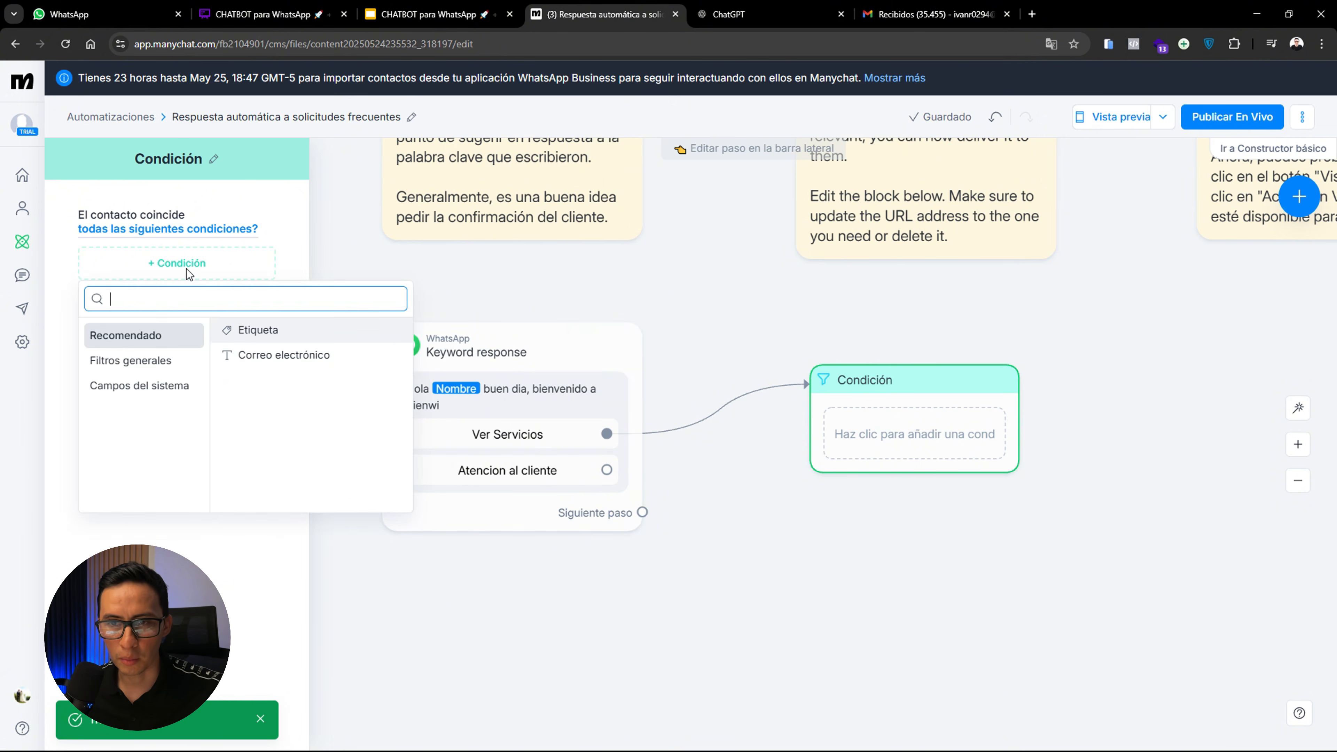
{"action": "left_click", "coordinate": [259, 337]}
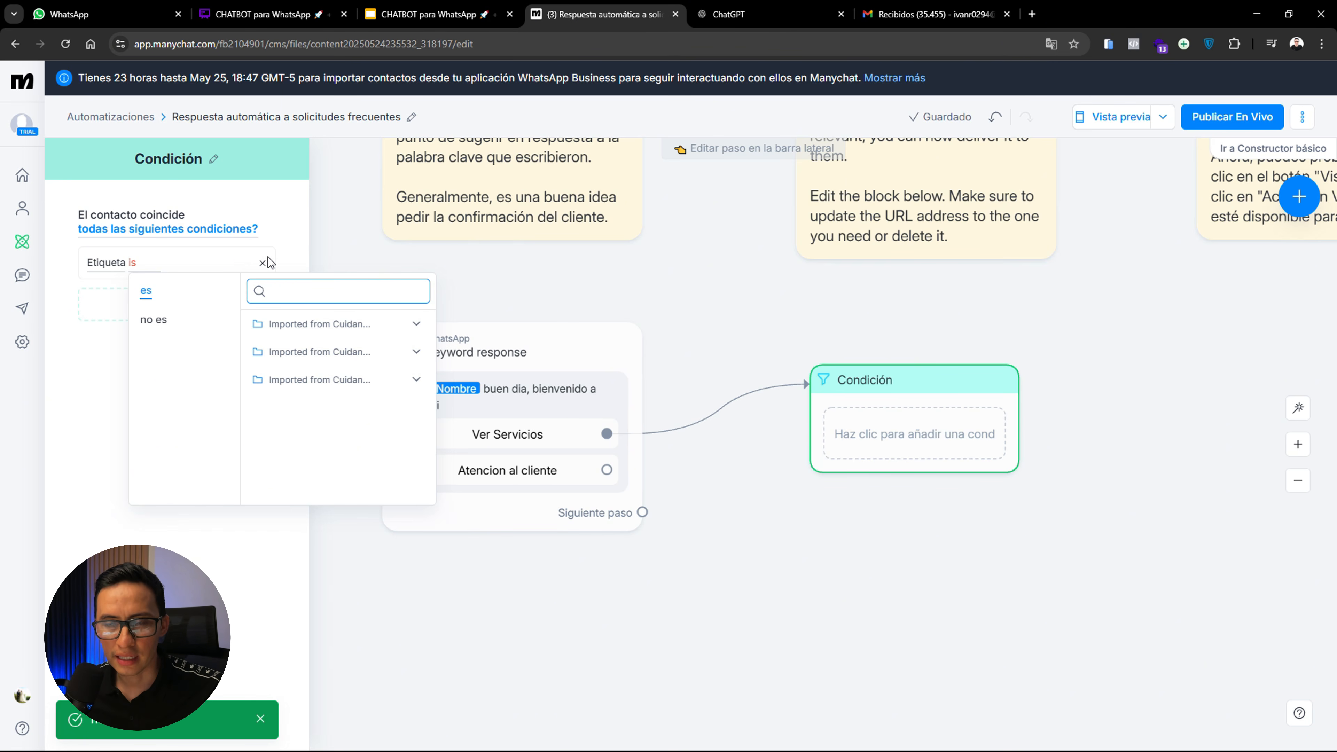
{"action": "left_click", "coordinate": [284, 263]}
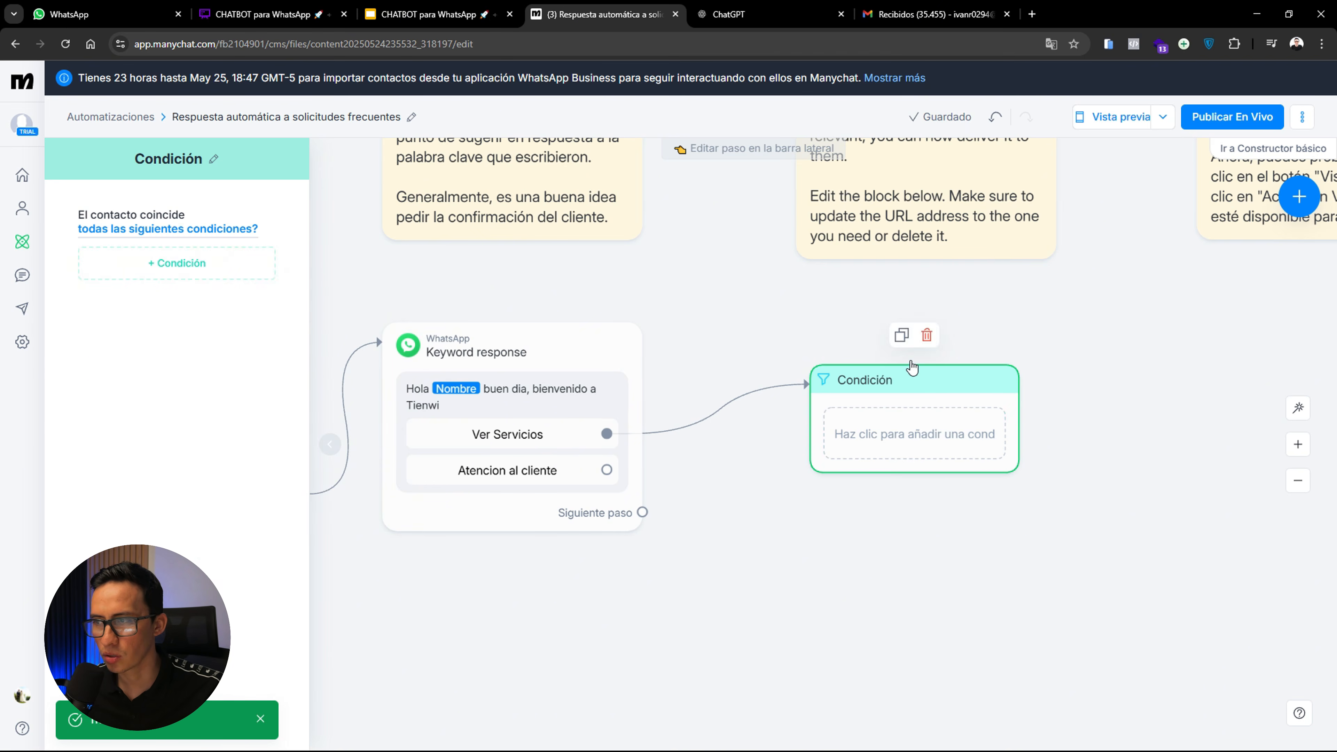
{"action": "left_click", "coordinate": [926, 335]}
- Connect Ver Servicios to a new WhatsApp message step
{"action": "left_click", "coordinate": [606, 433]}
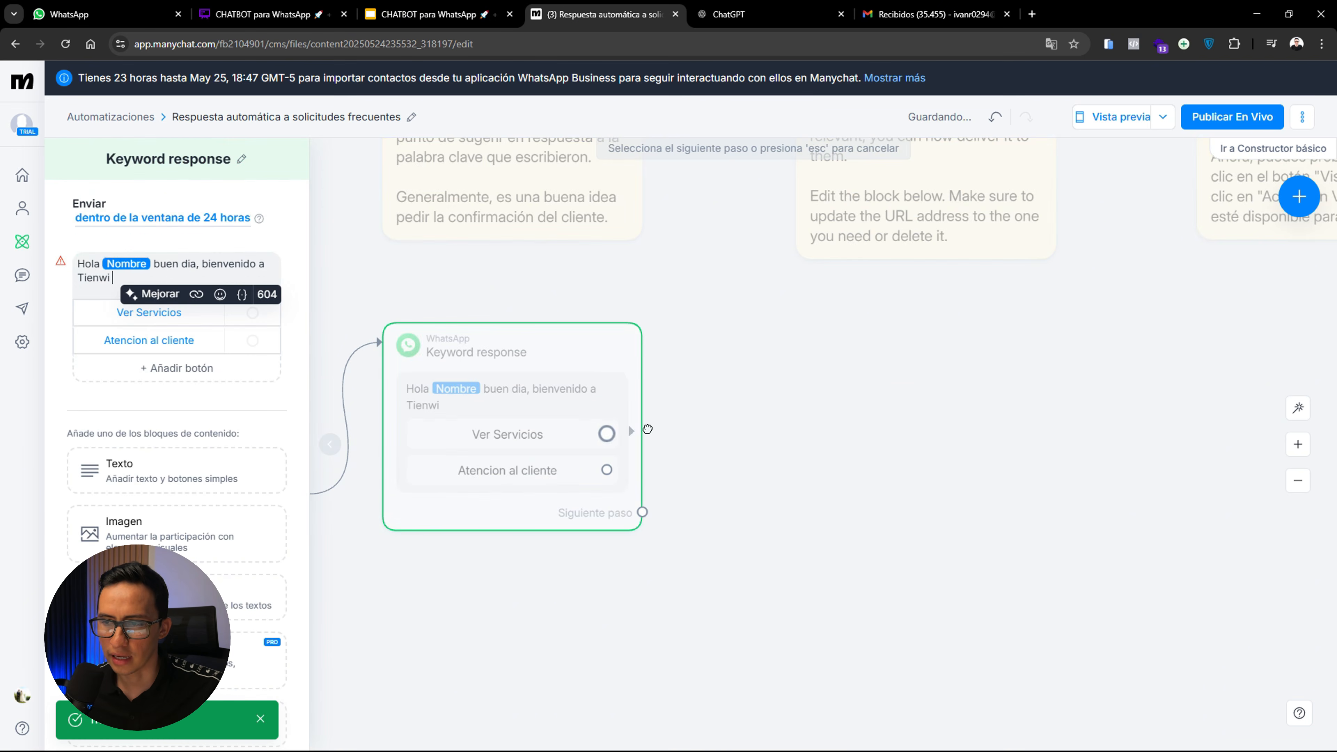
{"action": "left_click", "coordinate": [800, 390]}
{"action": "left_click", "coordinate": [845, 396]}
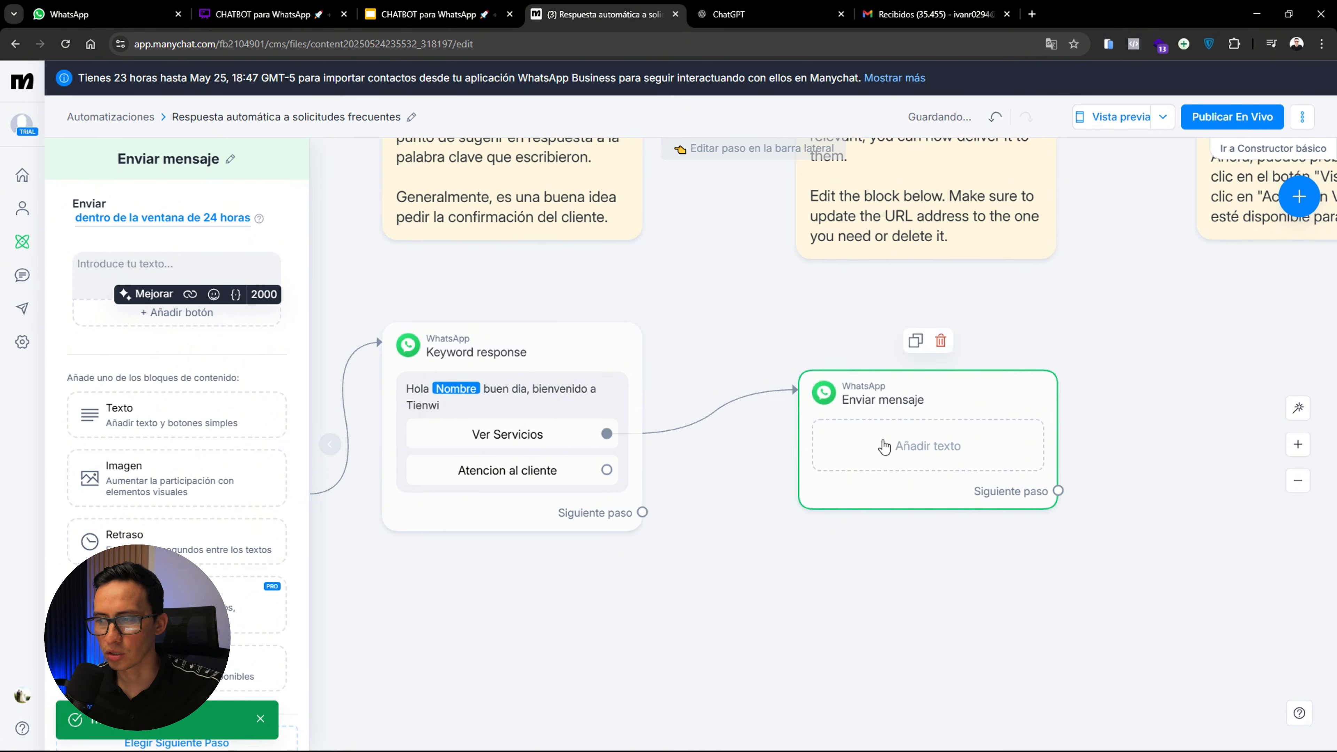
- Write 'Nuestros servicios:' and paste the three services below it
{"action": "left_click", "coordinate": [125, 258]}
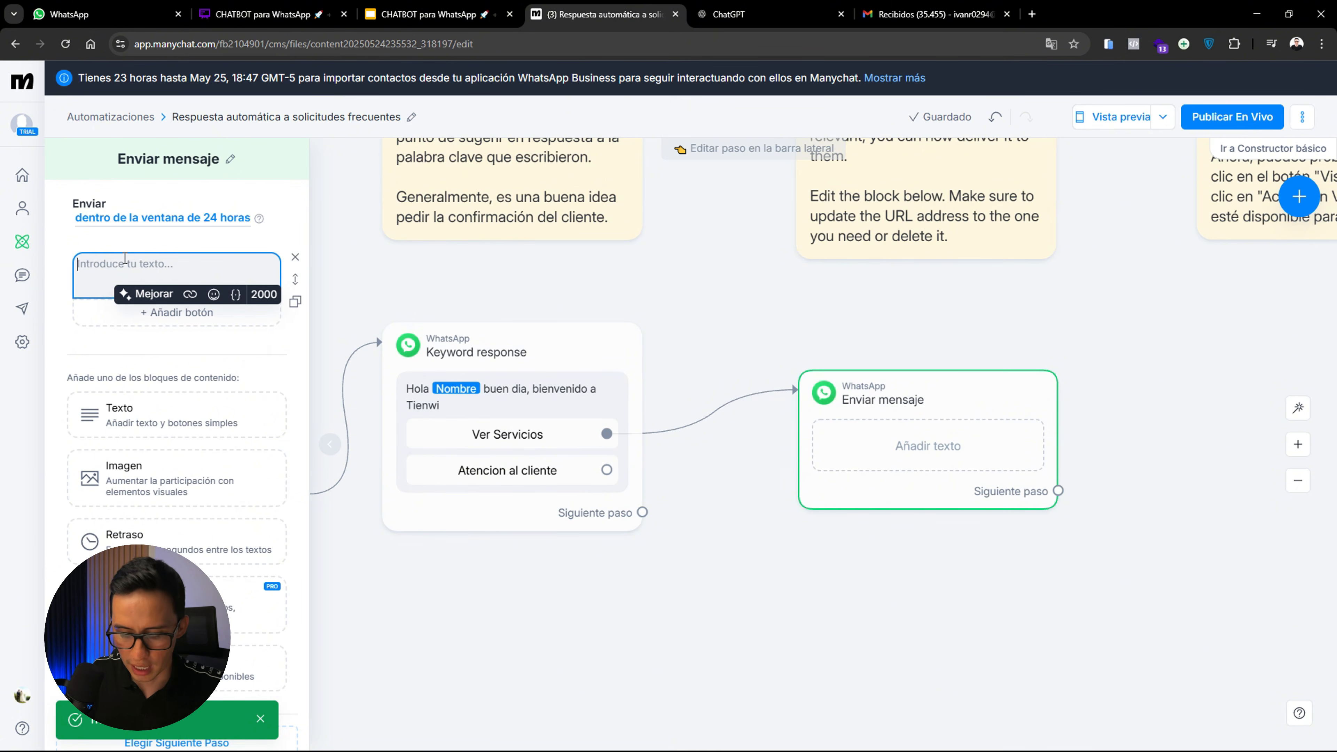
{"action": "type", "text": "Nuestros servicios:"}
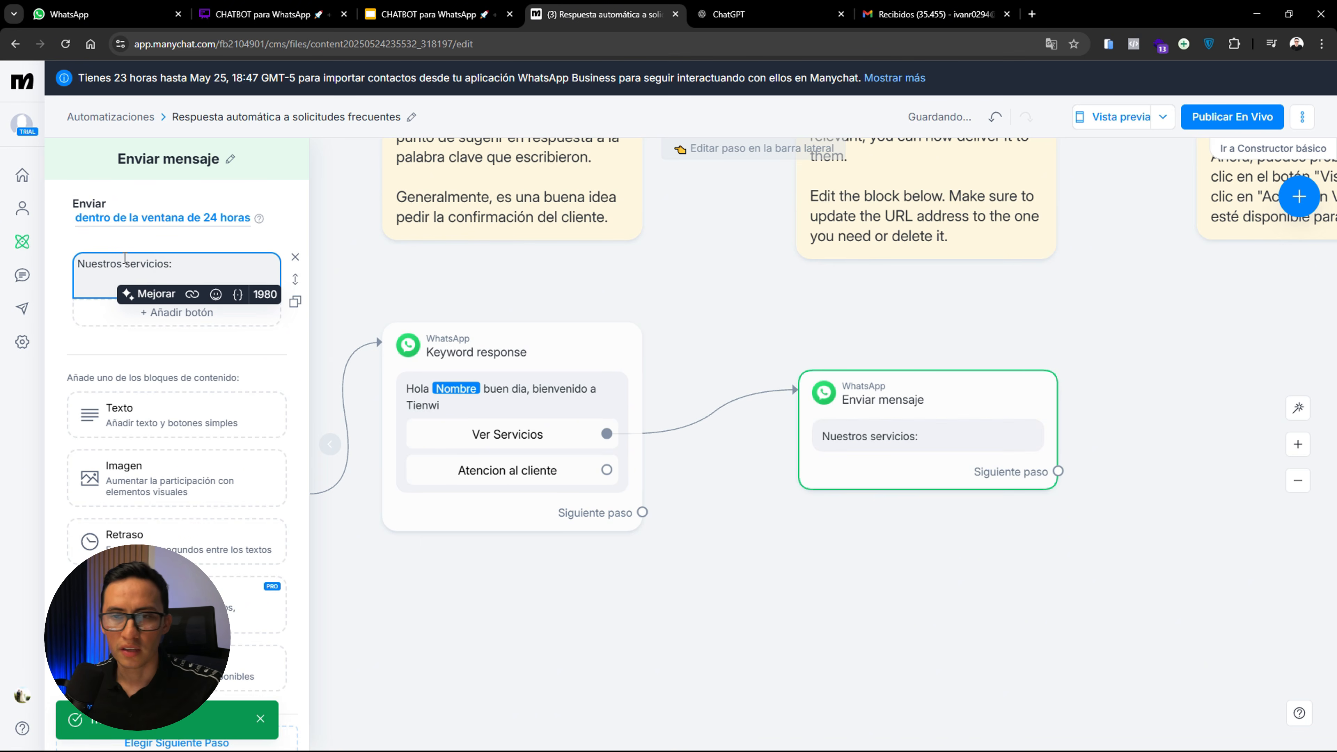
{"action": "key", "text": "Return"}
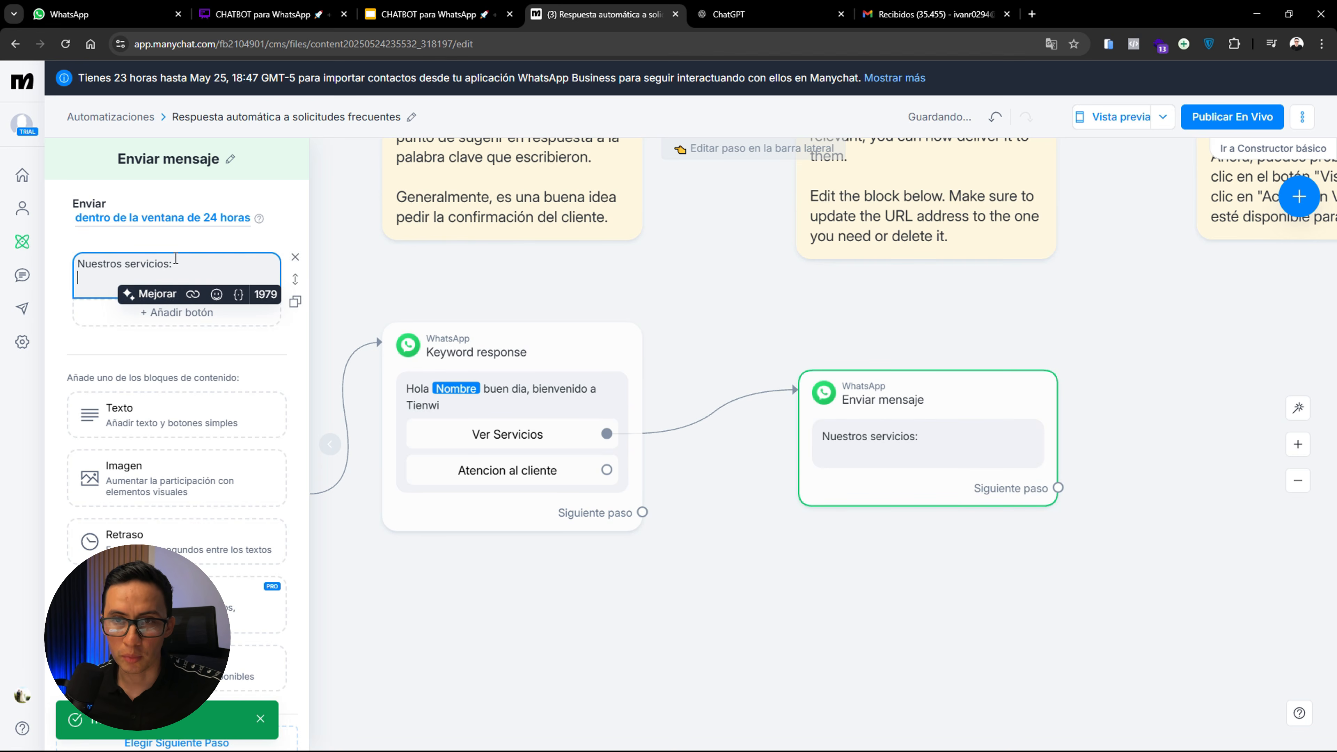
{"action": "left_click", "coordinate": [129, 274]}
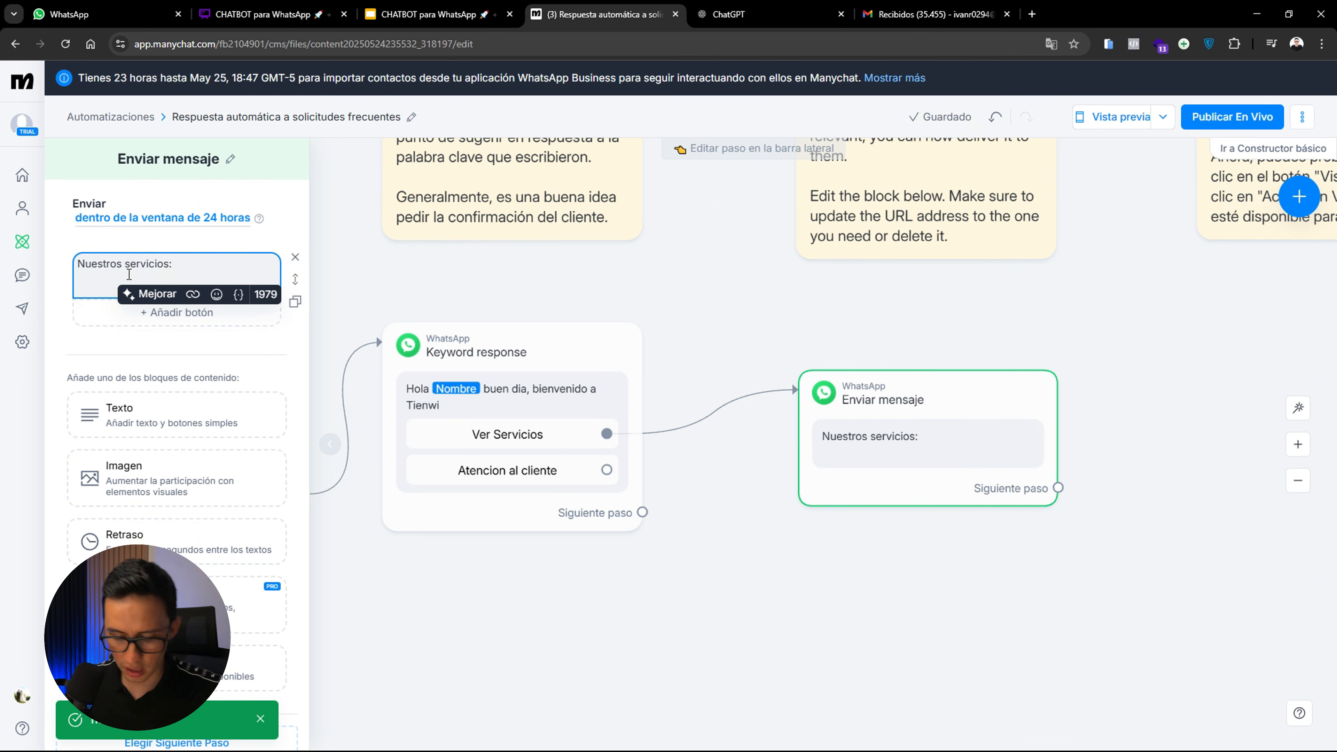
{"action": "type", "text": "Gestion de anuncios Diseño y desarrollo web automatizacion"}
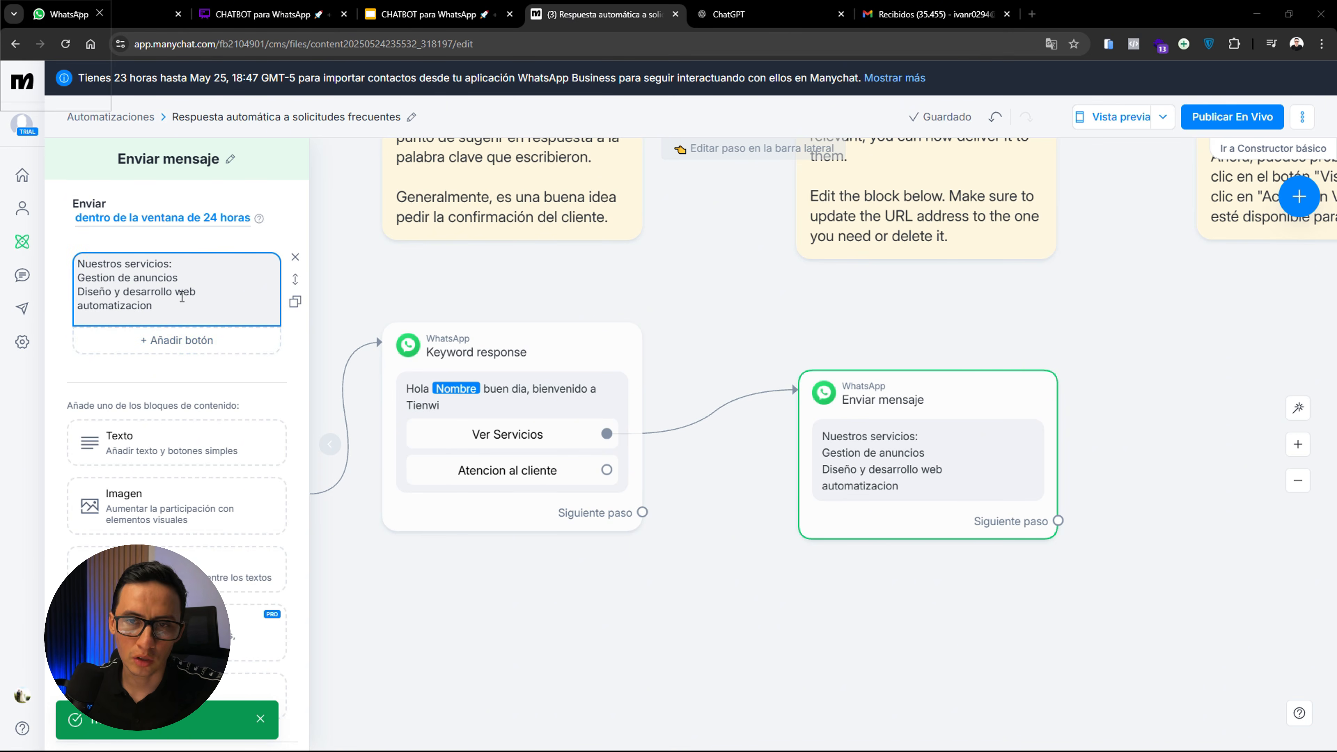
{"action": "left_click", "coordinate": [162, 305]}
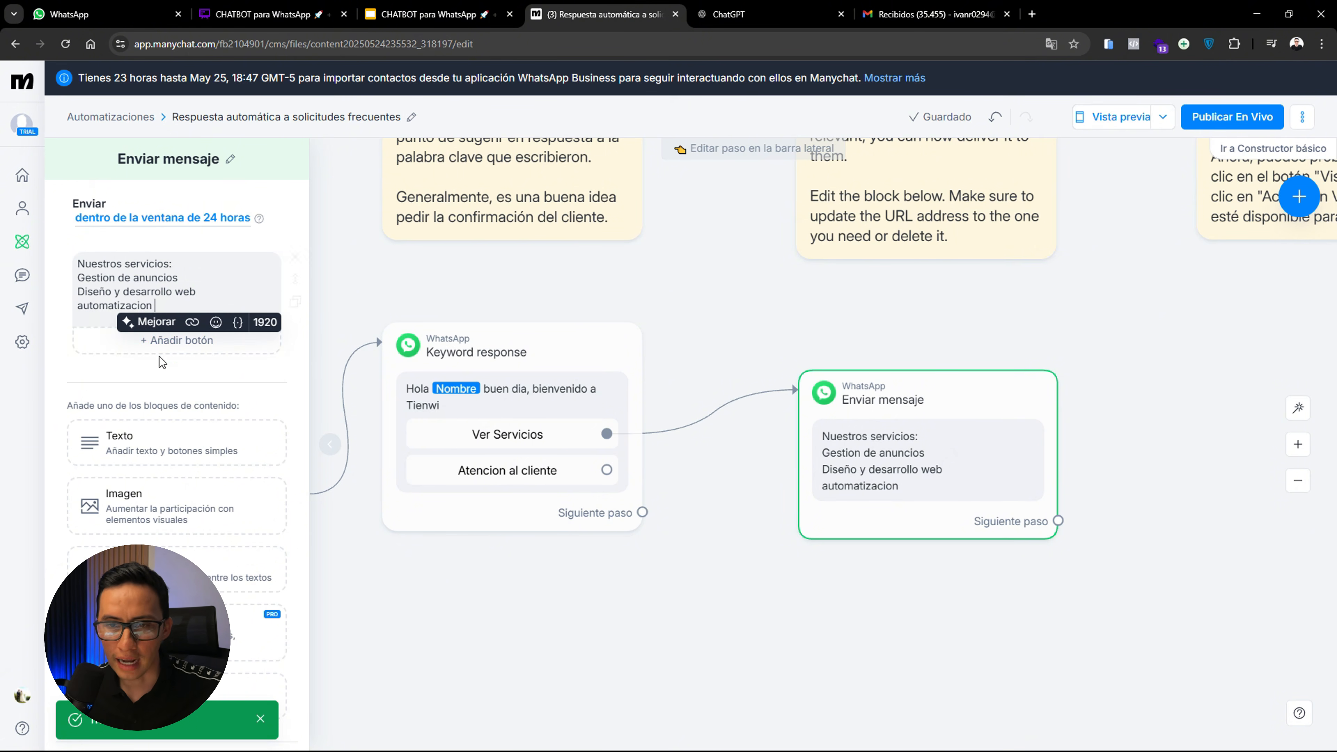
- Add reply buttons Gestion de anuncios, Diseño y desarrollo web and Automatizacion
{"action": "left_click", "coordinate": [164, 347]}
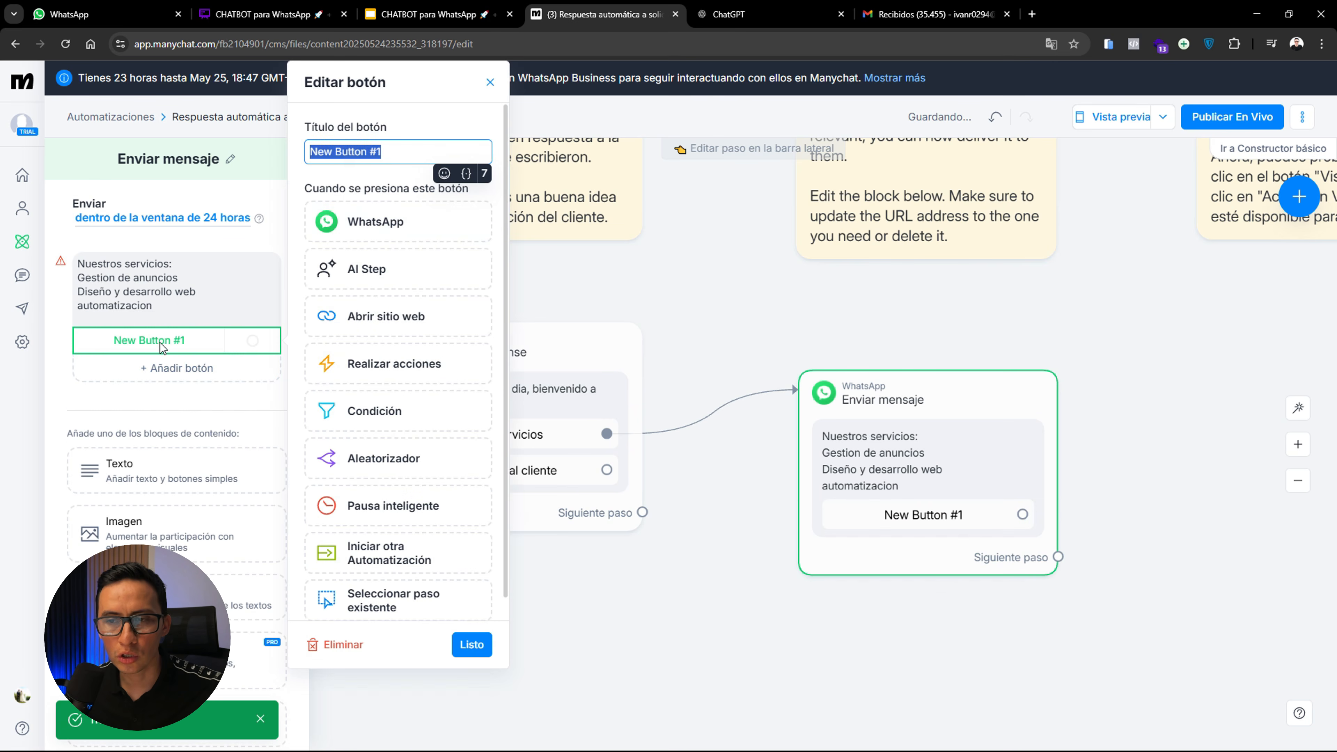
{"action": "type", "text": "G"}
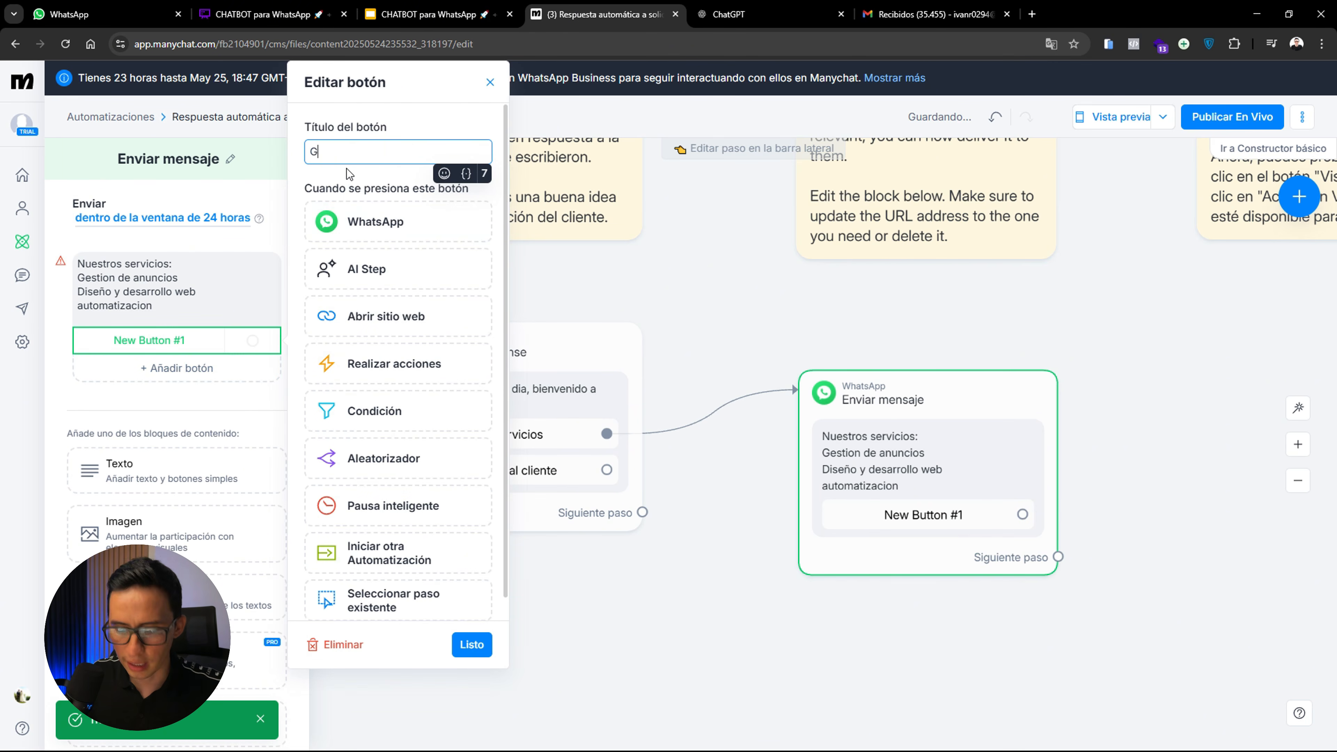
{"action": "type", "text": "estion d"}
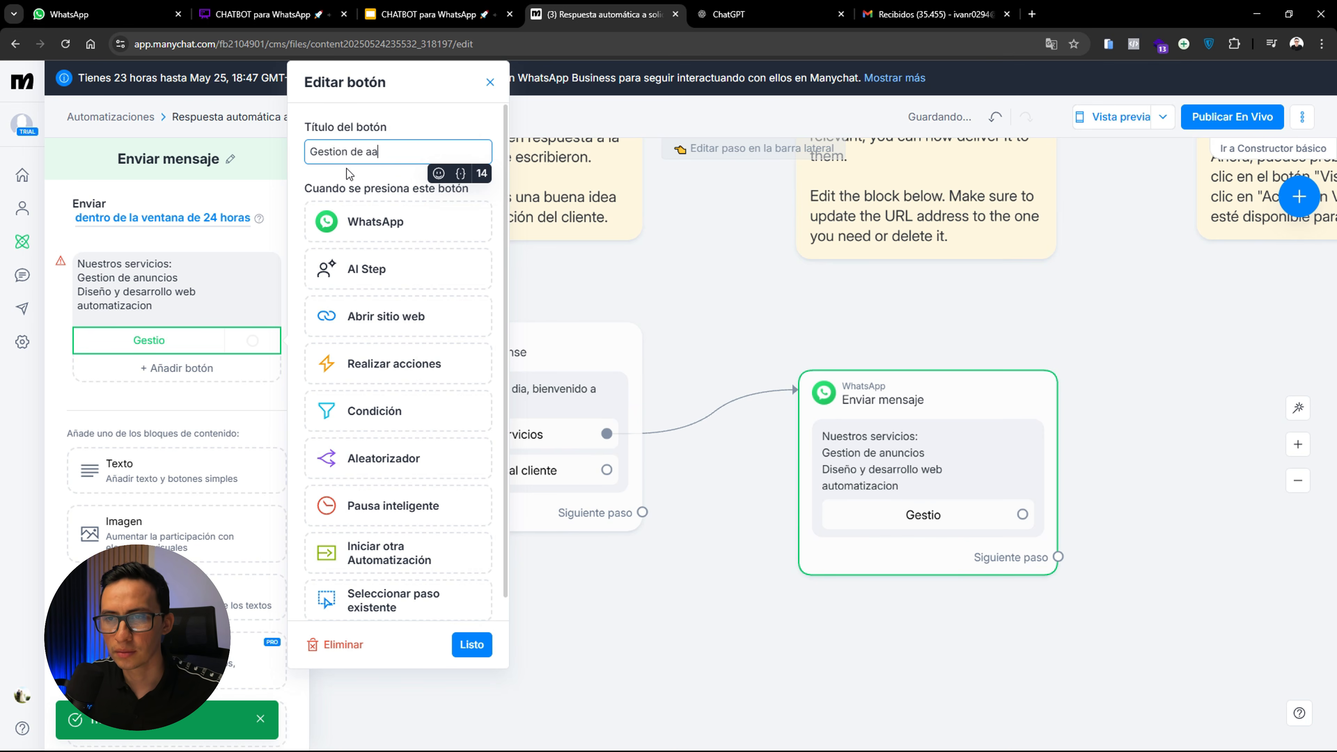
{"action": "type", "text": "e anunci"}
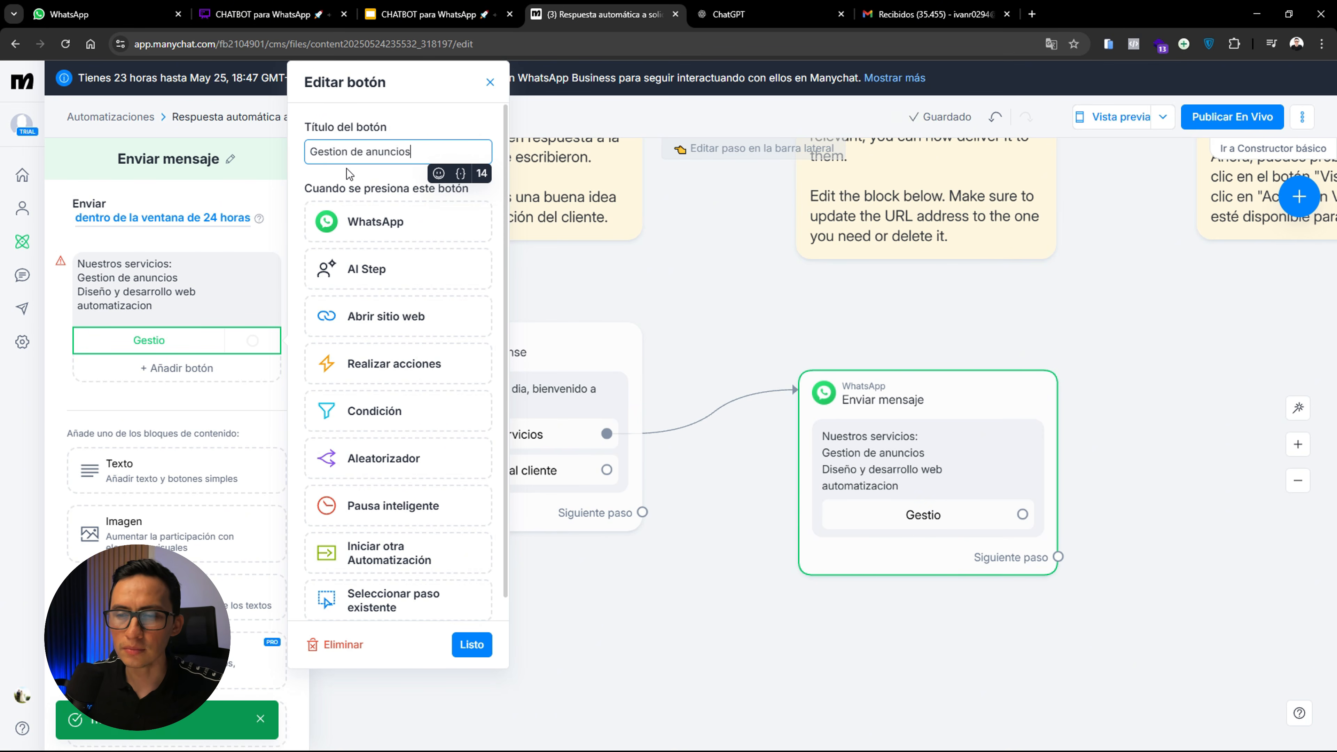
{"action": "type", "text": "os"}
{"action": "left_click", "coordinate": [176, 368]}
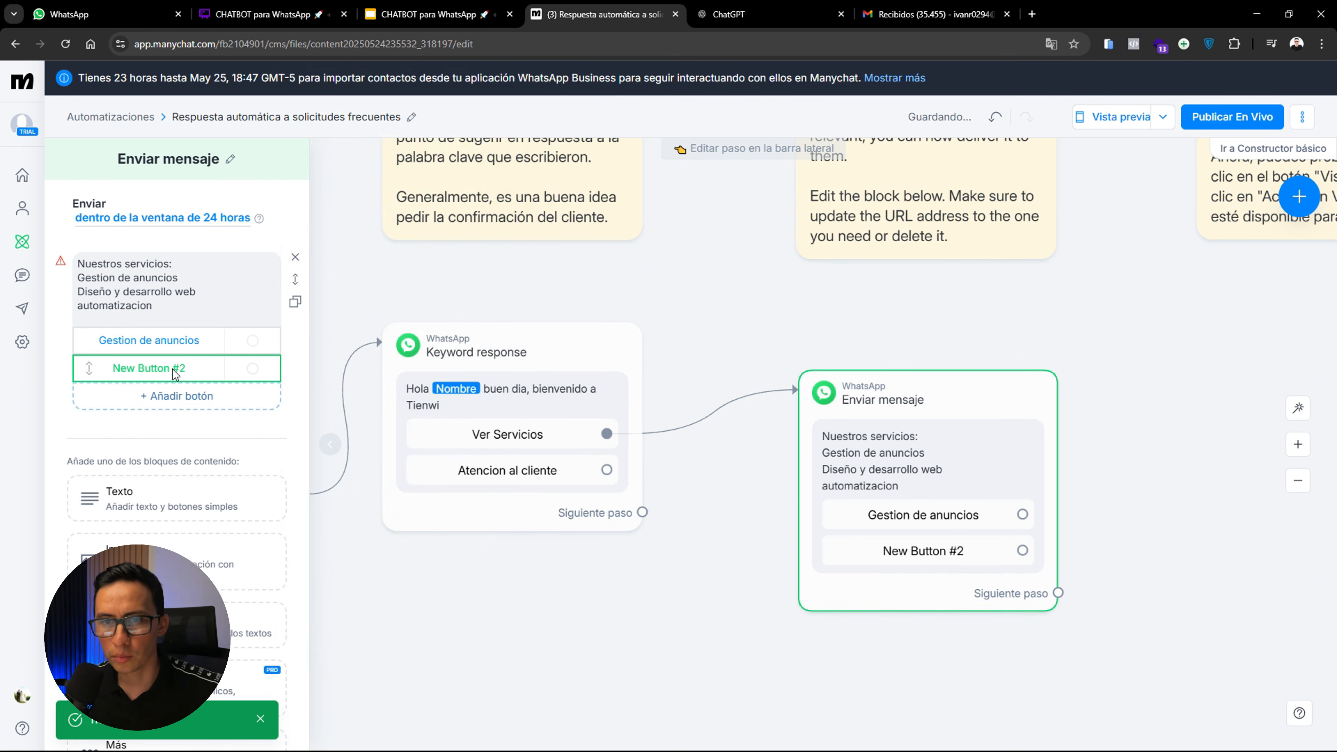
{"action": "type", "text": "D"}
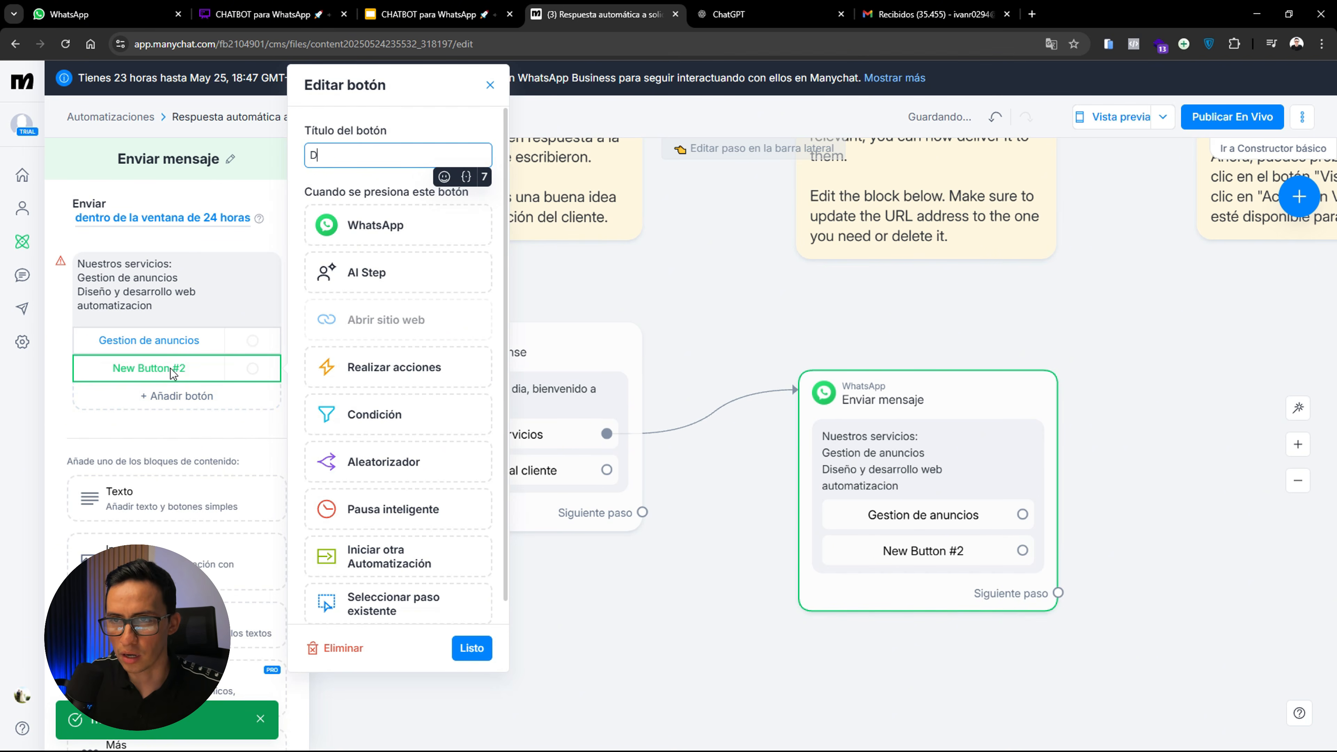
{"action": "left_click", "coordinate": [476, 654]}
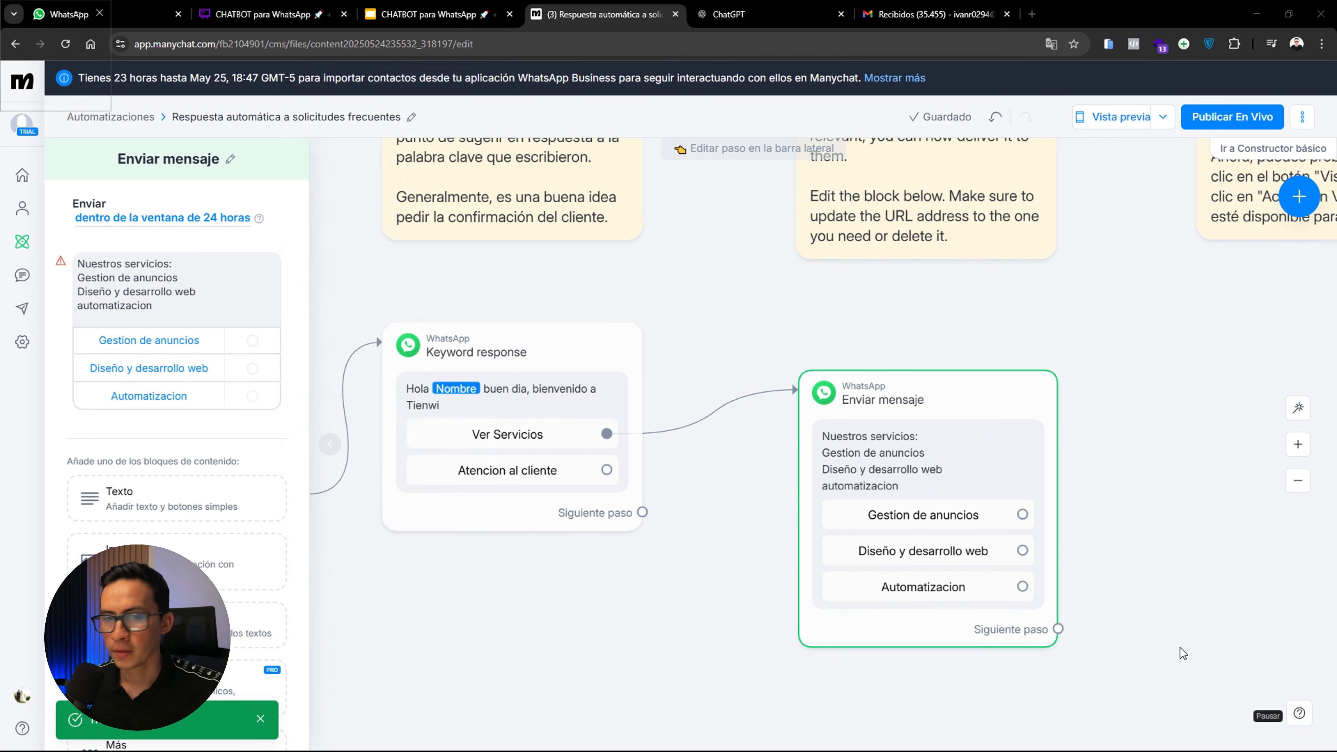
{"action": "left_click", "coordinate": [165, 291]}
- Delete the duplicated service lines from the message text
{"action": "left_click", "coordinate": [165, 291]}
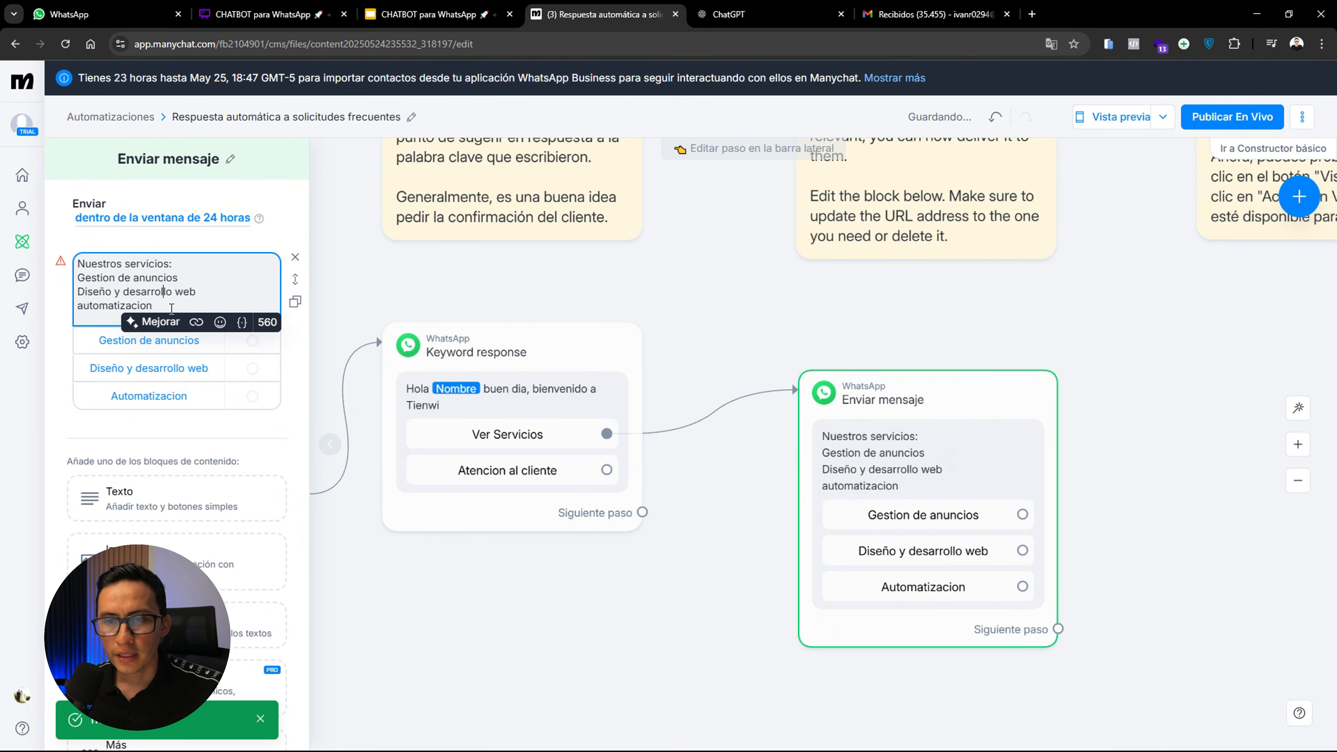
{"action": "left_click_drag", "start_coordinate": [169, 303], "coordinate": [78, 279]}
{"action": "left_click", "coordinate": [168, 305]}
{"action": "left_click_drag", "start_coordinate": [168, 305], "coordinate": [77, 279]}
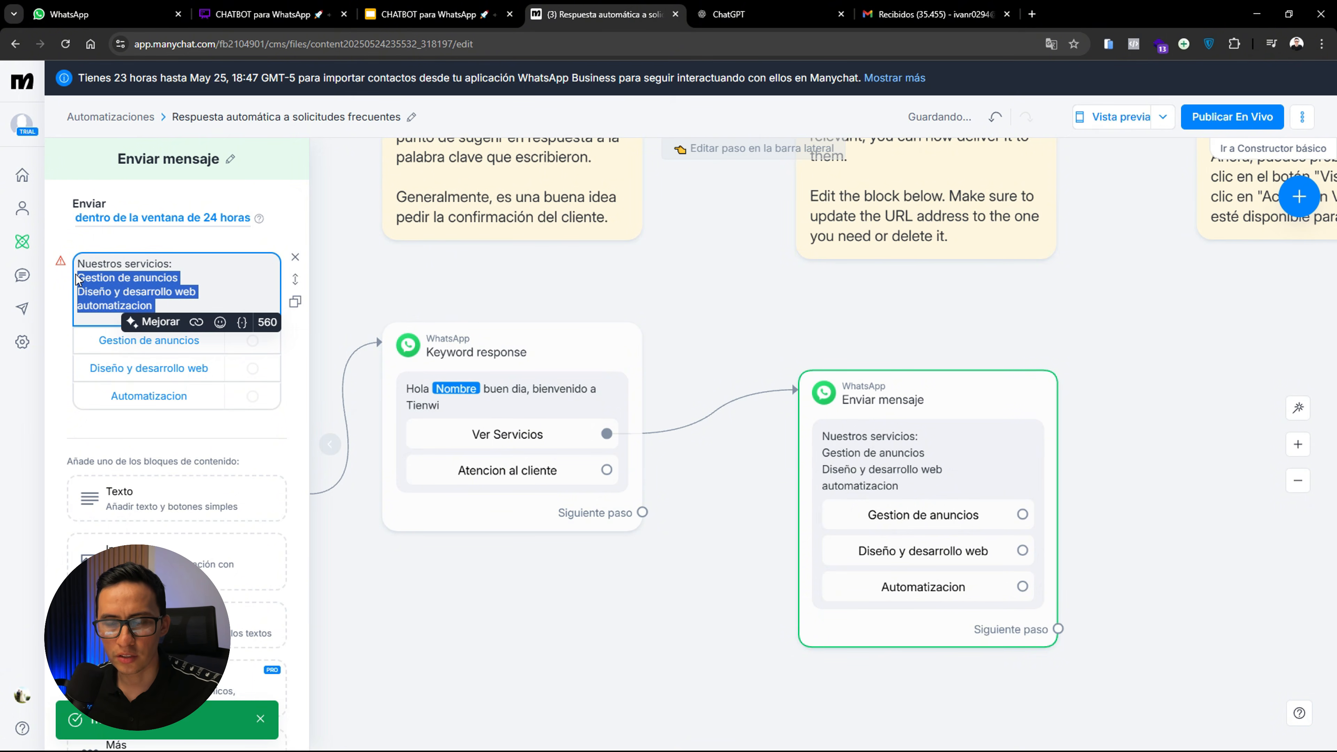
{"action": "key", "text": "BackSpace"}
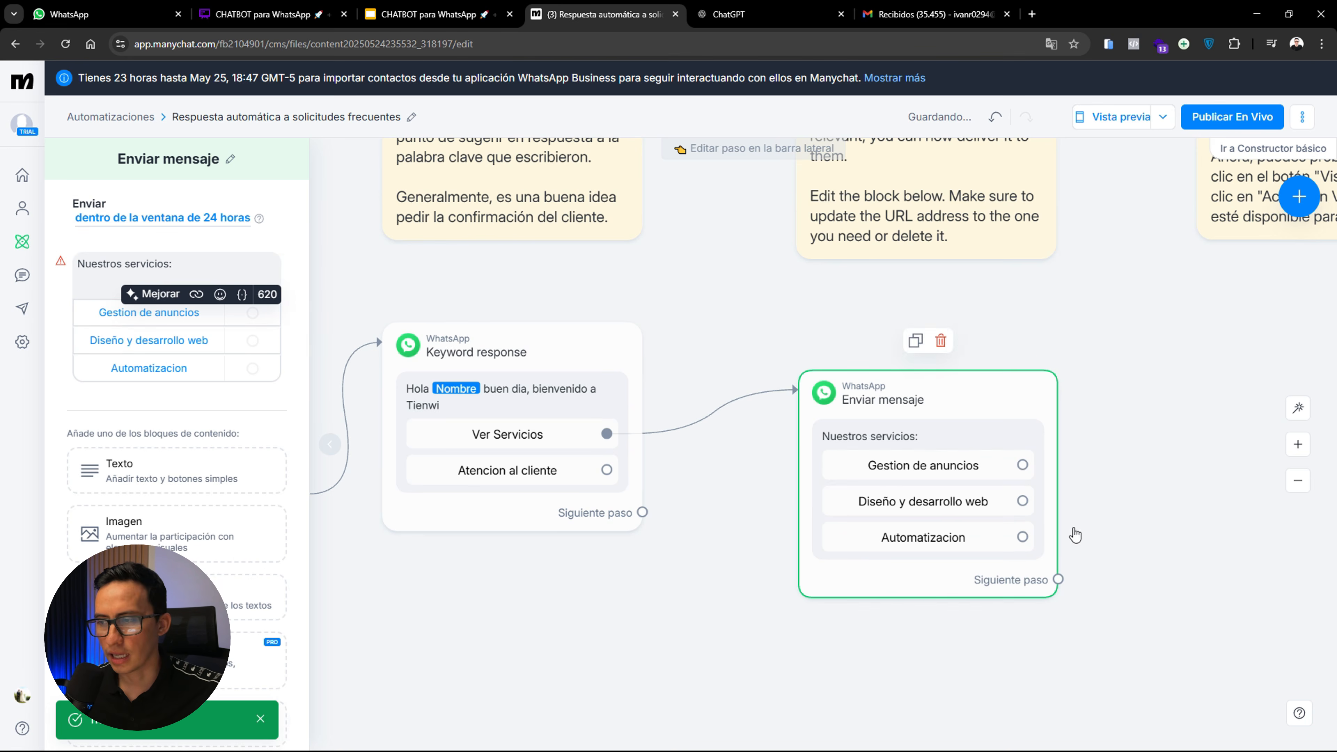
{"action": "left_click_drag", "start_coordinate": [1157, 464], "coordinate": [846, 379]}
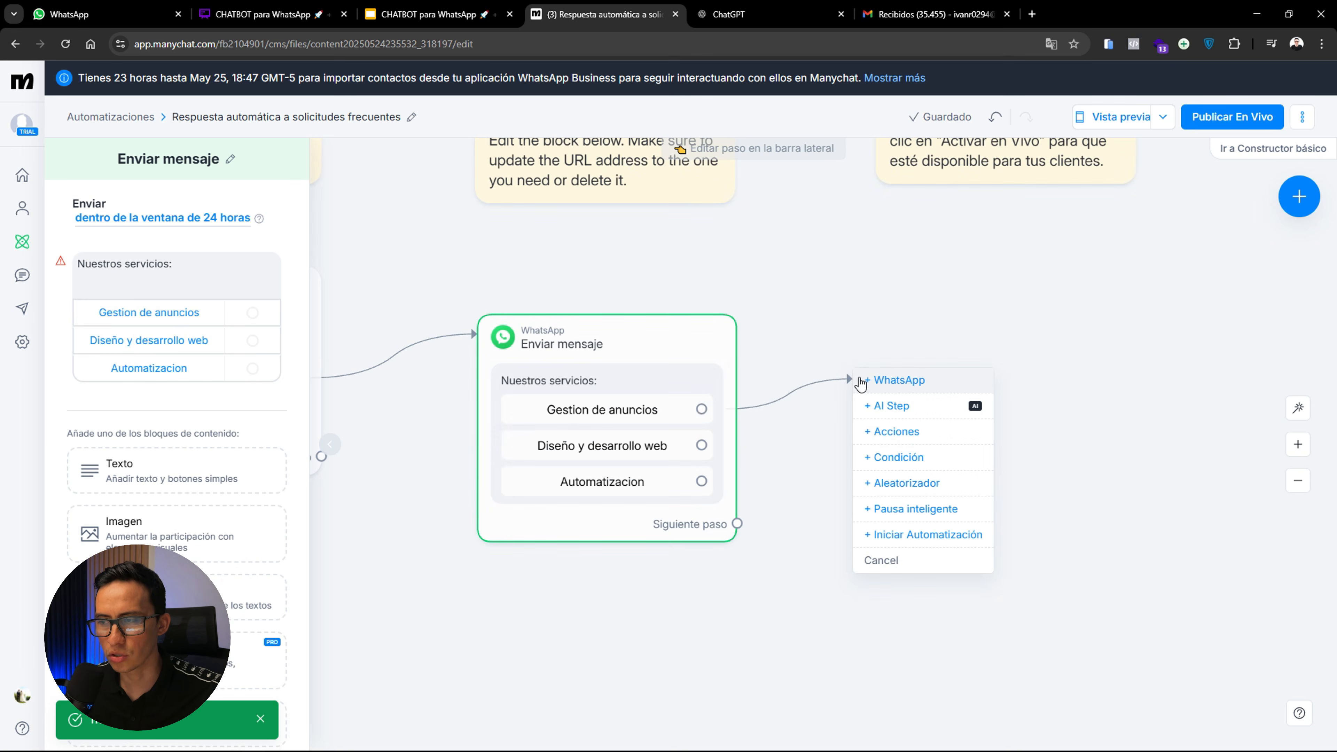
- Link Gestion de anuncios to its description and arrange messages #1–#3 neatly
{"action": "left_click", "coordinate": [869, 379]}
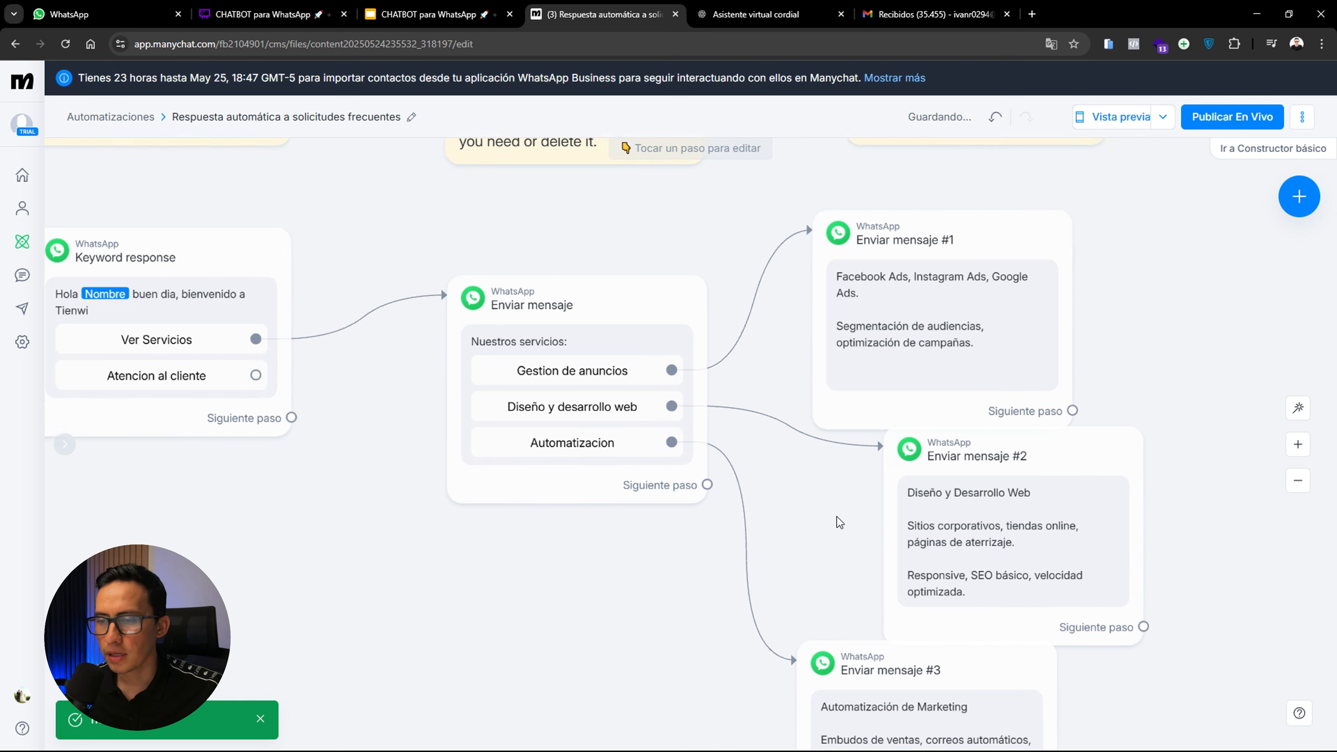
{"action": "left_click_drag", "start_coordinate": [836, 516], "coordinate": [777, 483]}
{"action": "left_click_drag", "start_coordinate": [720, 516], "coordinate": [650, 428]}
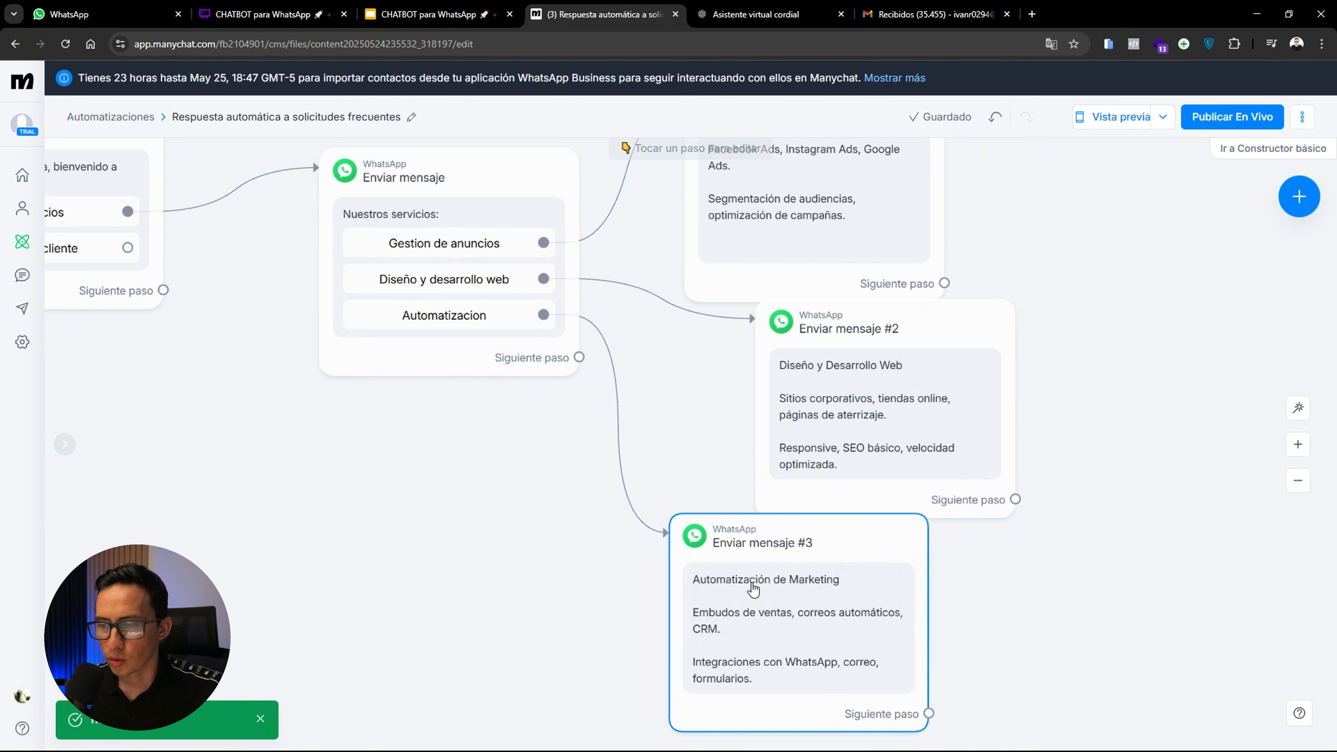
{"action": "left_click_drag", "start_coordinate": [723, 555], "coordinate": [780, 679]}
{"action": "left_click_drag", "start_coordinate": [865, 327], "coordinate": [828, 429]}
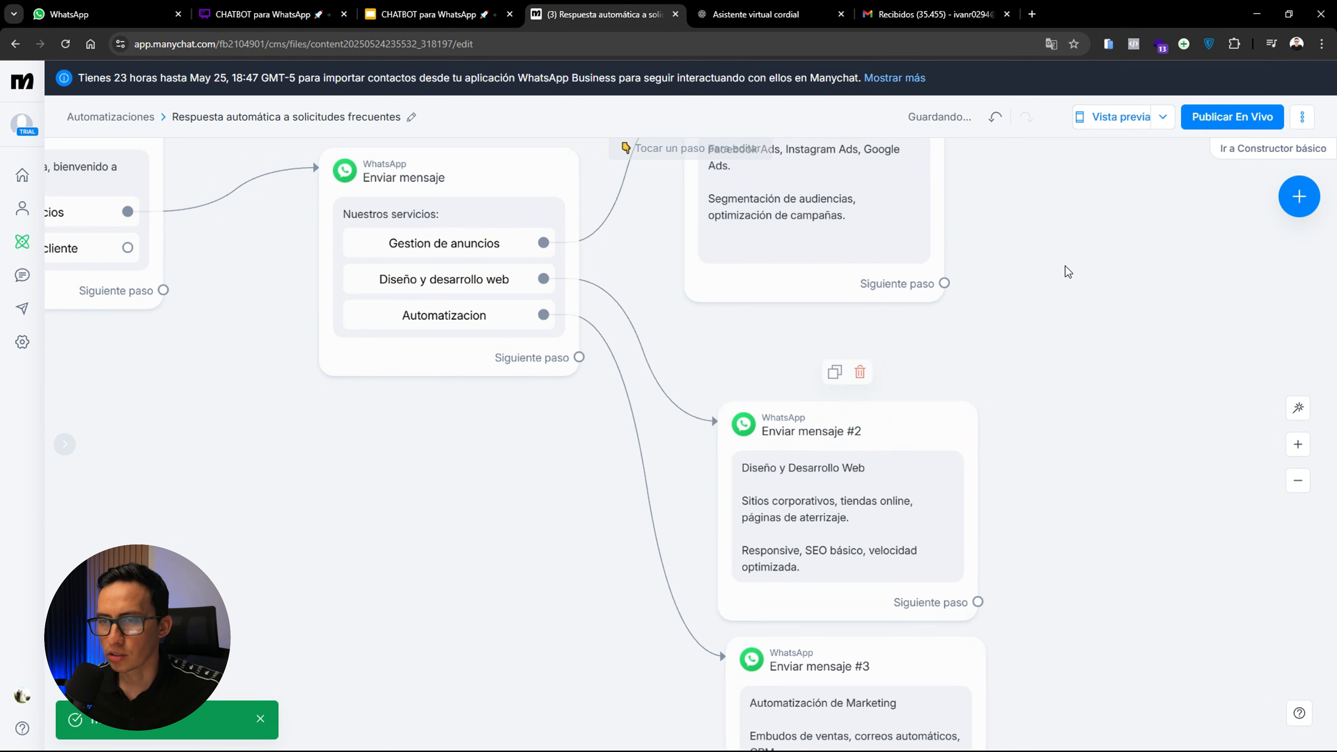
{"action": "left_click_drag", "start_coordinate": [971, 164], "coordinate": [998, 306]}
{"action": "left_click_drag", "start_coordinate": [866, 233], "coordinate": [880, 250]}
- Remove the trailing blank lines after 'campañas.' in message #1
{"action": "left_click", "coordinate": [822, 330]}
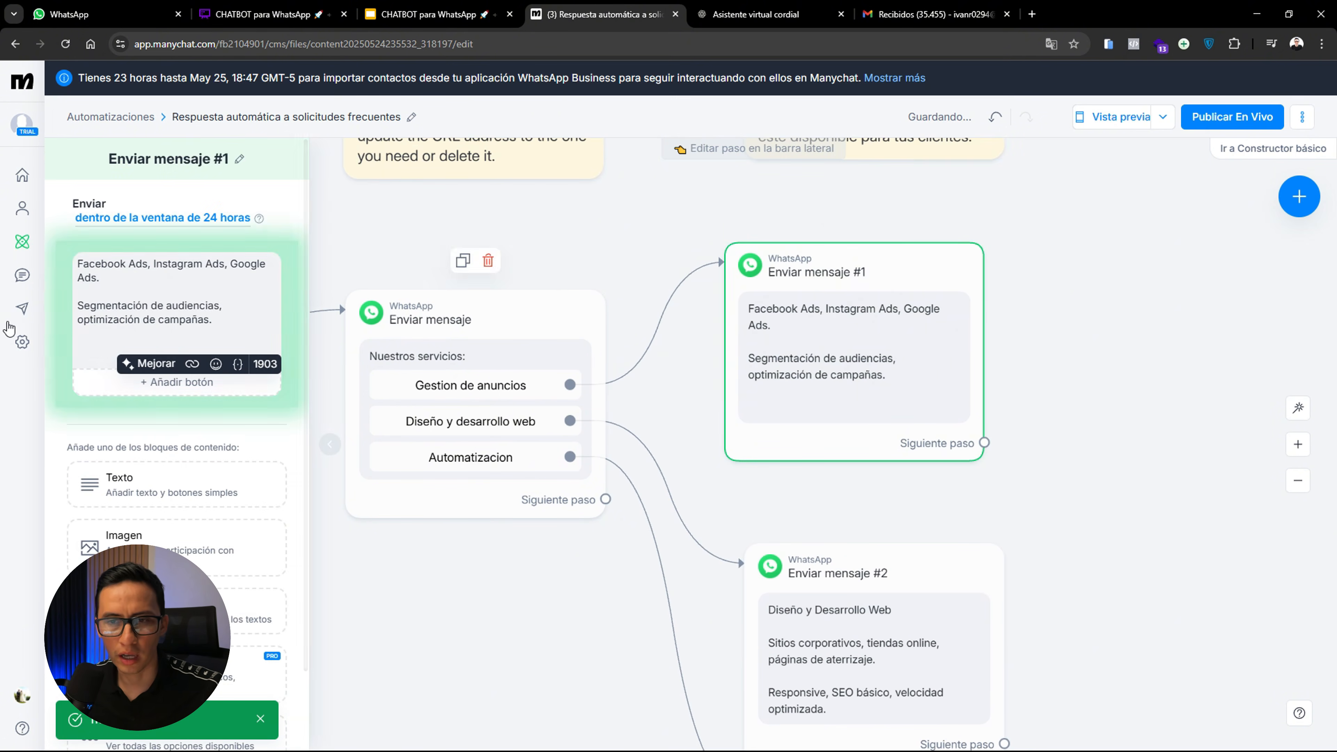
{"action": "left_click", "coordinate": [222, 320]}
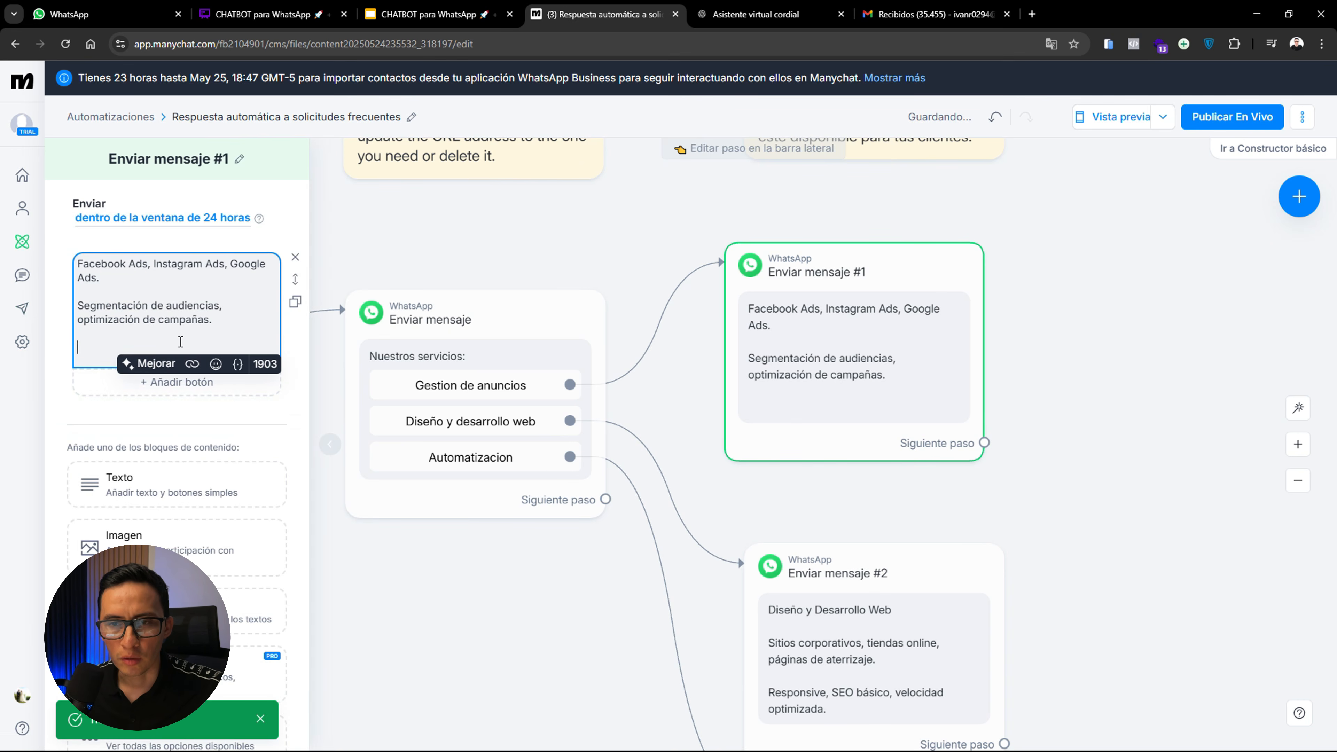
{"action": "key", "text": "BackSpace"}
{"action": "key", "text": "BackSpace"}
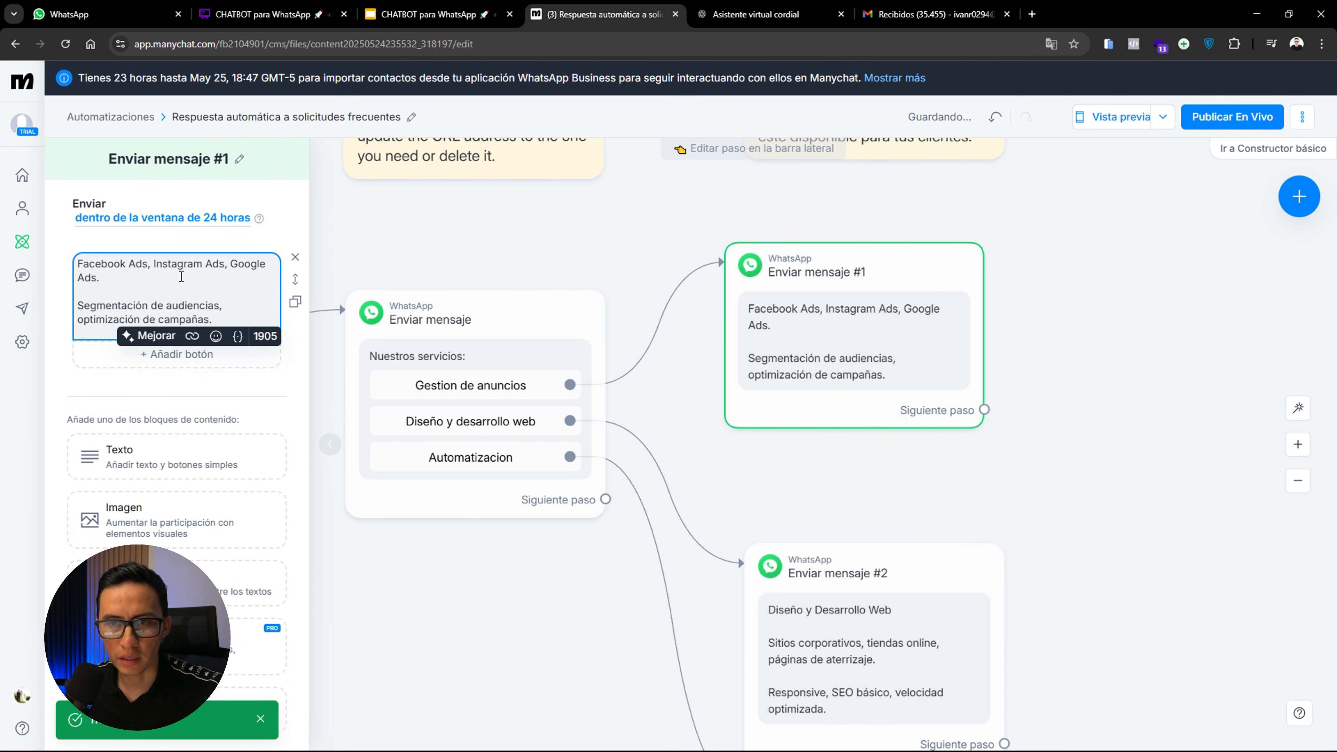
{"action": "triple_click", "coordinate": [181, 276]}
{"action": "left_click", "coordinate": [194, 337]}
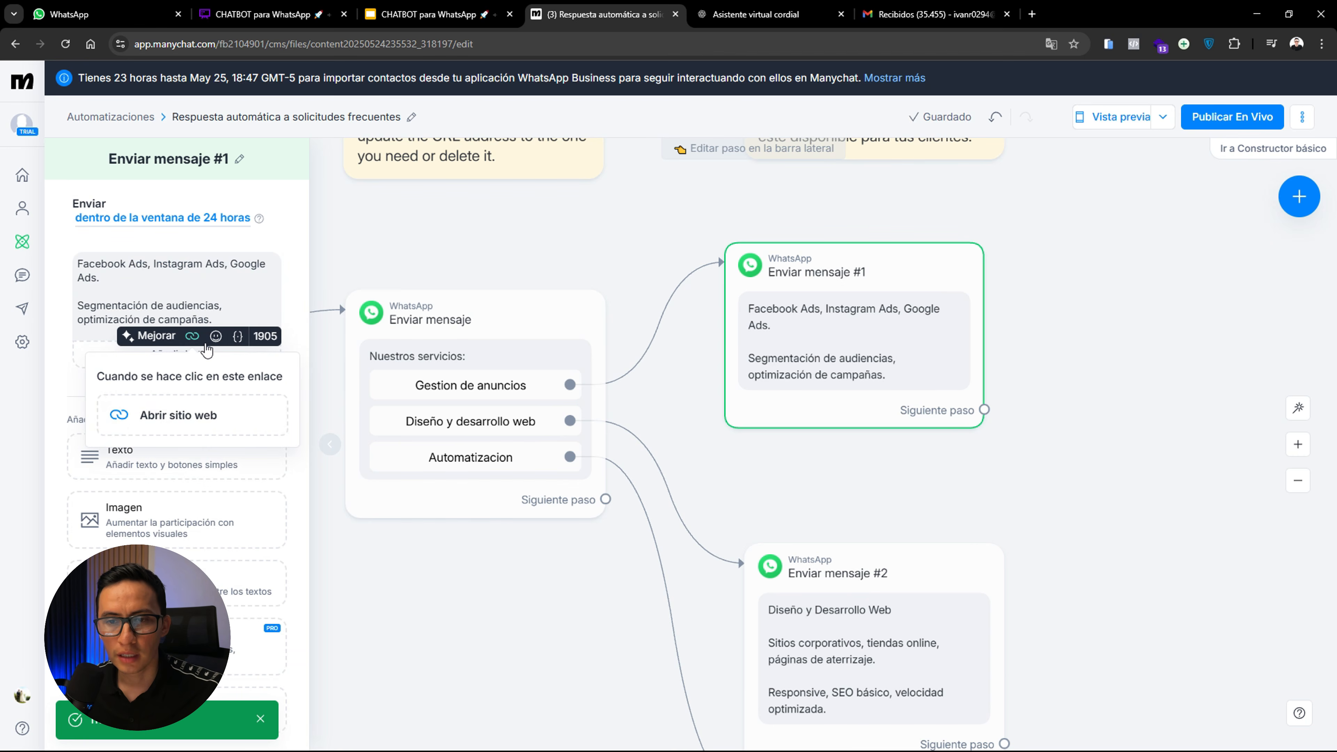
{"action": "left_click", "coordinate": [115, 263]}
{"action": "left_click", "coordinate": [196, 292]}
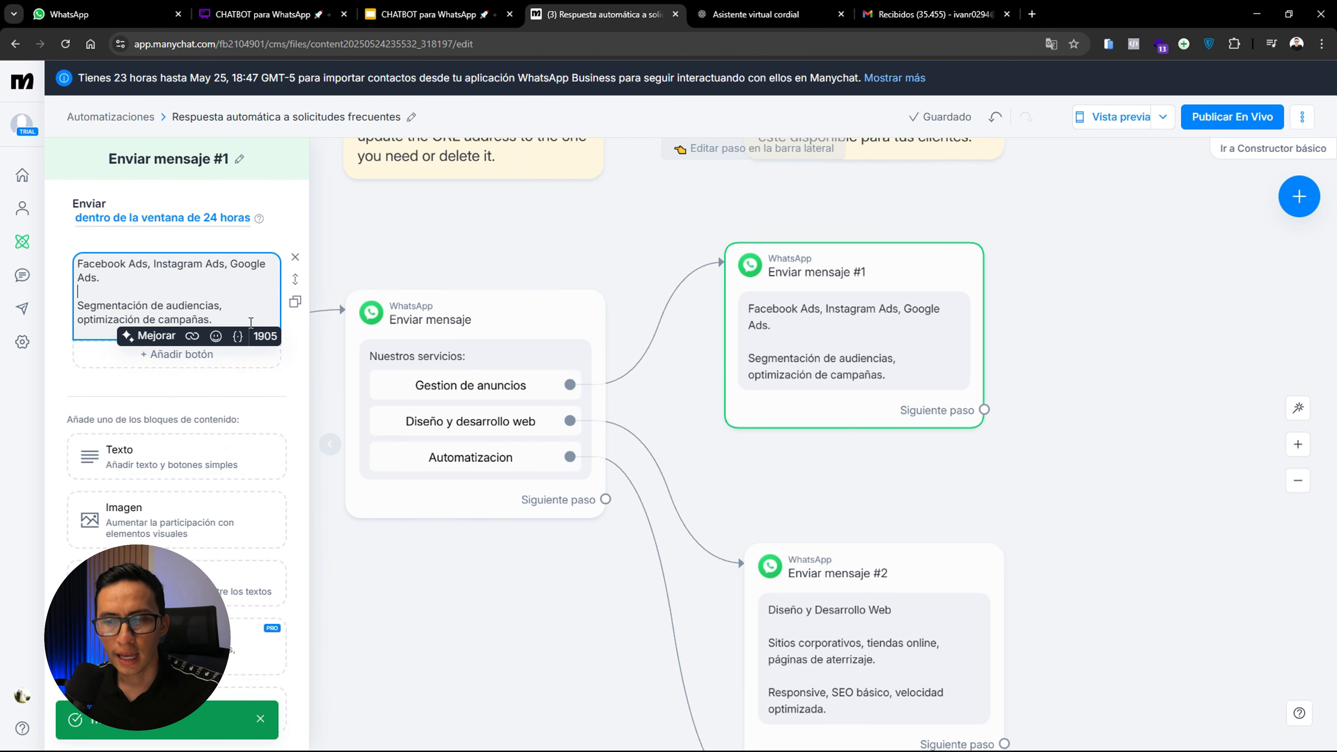
{"action": "left_click", "coordinate": [522, 387]}
{"action": "left_click", "coordinate": [641, 289]}
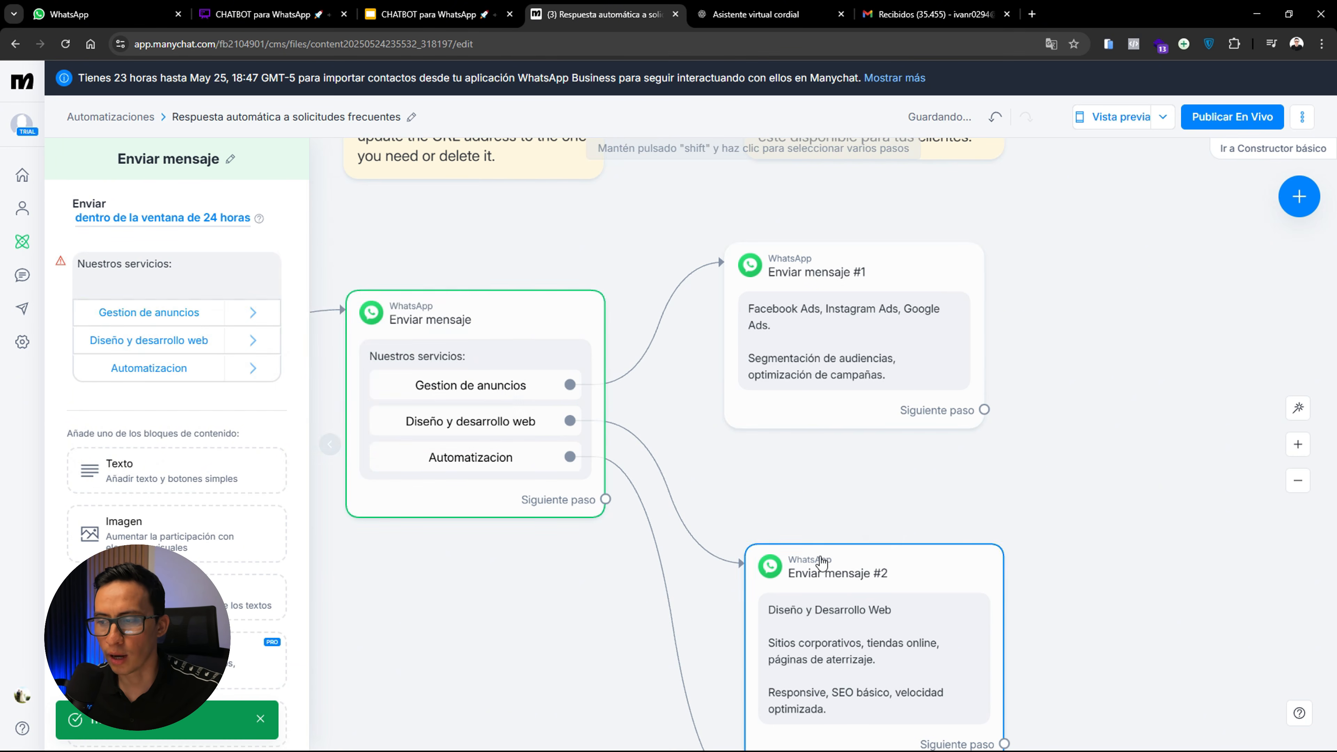
{"action": "left_click", "coordinate": [820, 562]}
{"action": "scroll", "coordinate": [1017, 412], "scroll_direction": "down", "scroll_amount": 5}
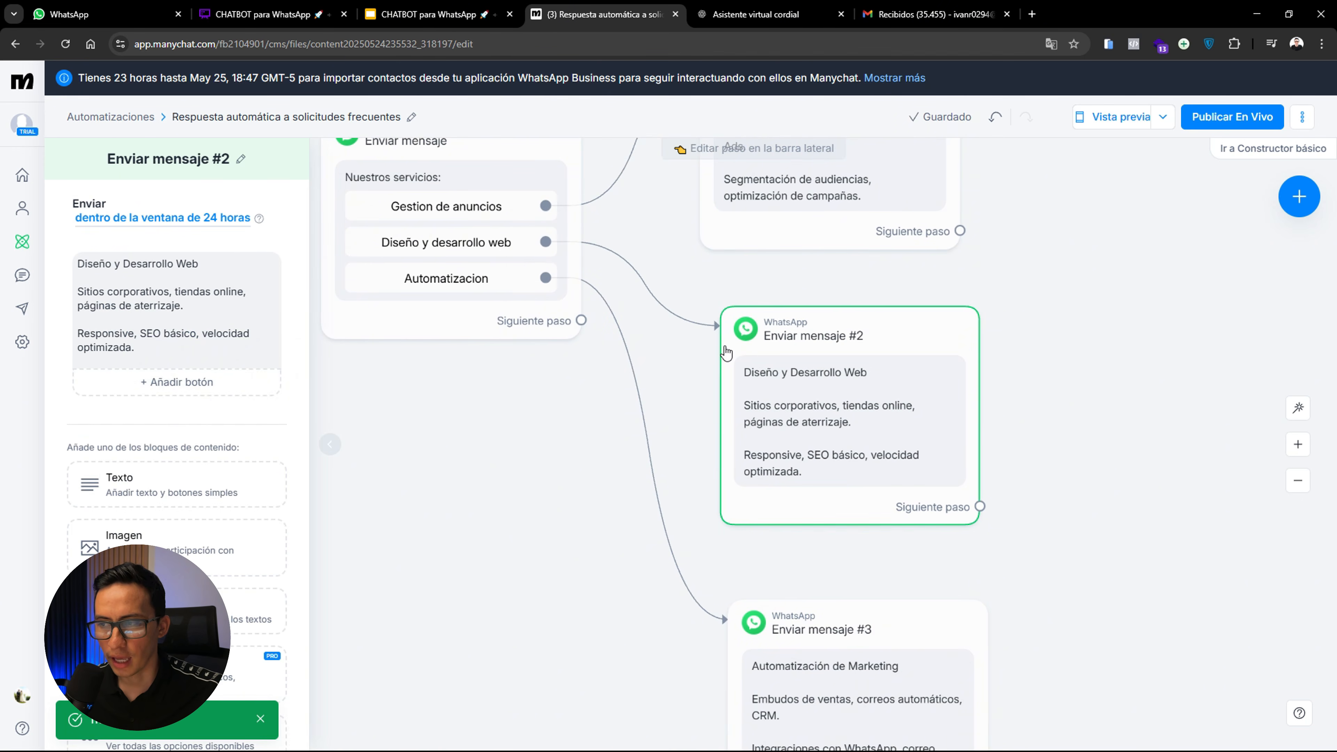
- Delete the 'Diseño y Desarrollo Web' heading line from message #2
{"action": "left_click", "coordinate": [96, 265]}
{"action": "triple_click", "coordinate": [96, 265]}
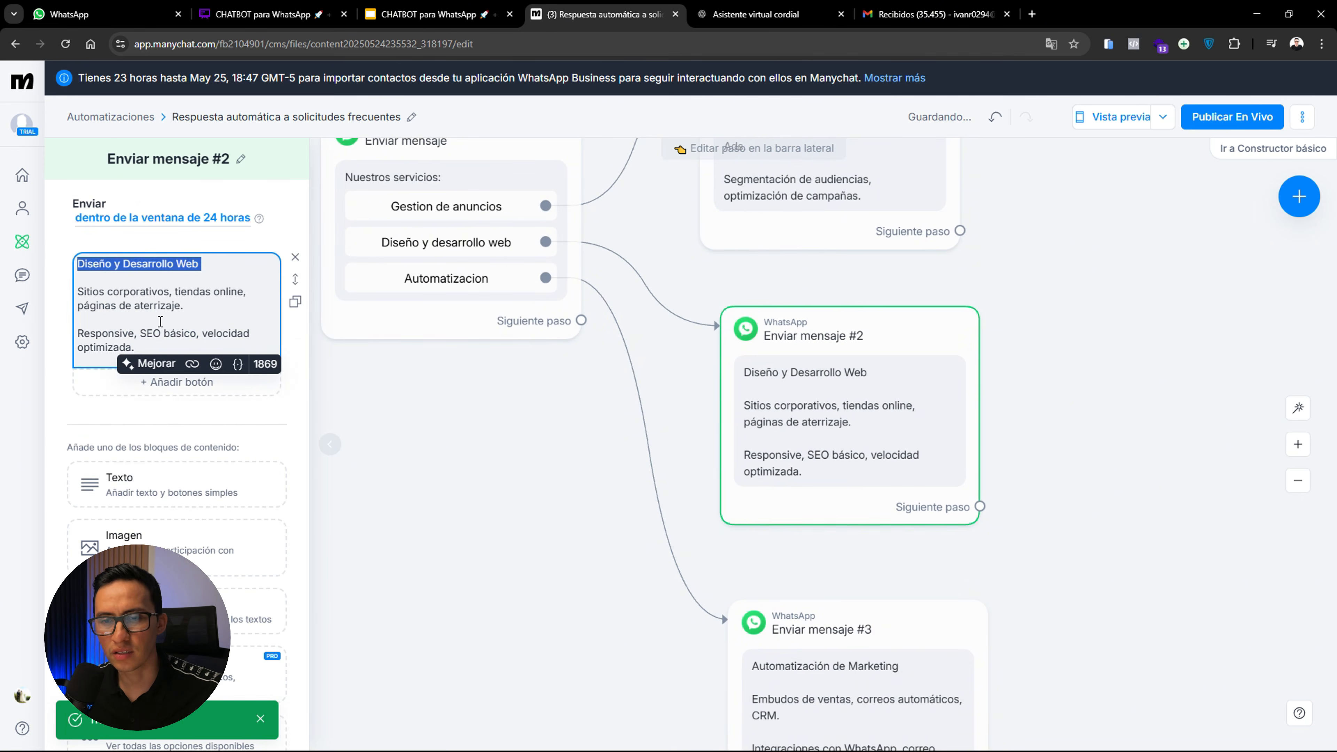
{"action": "left_click", "coordinate": [193, 363]}
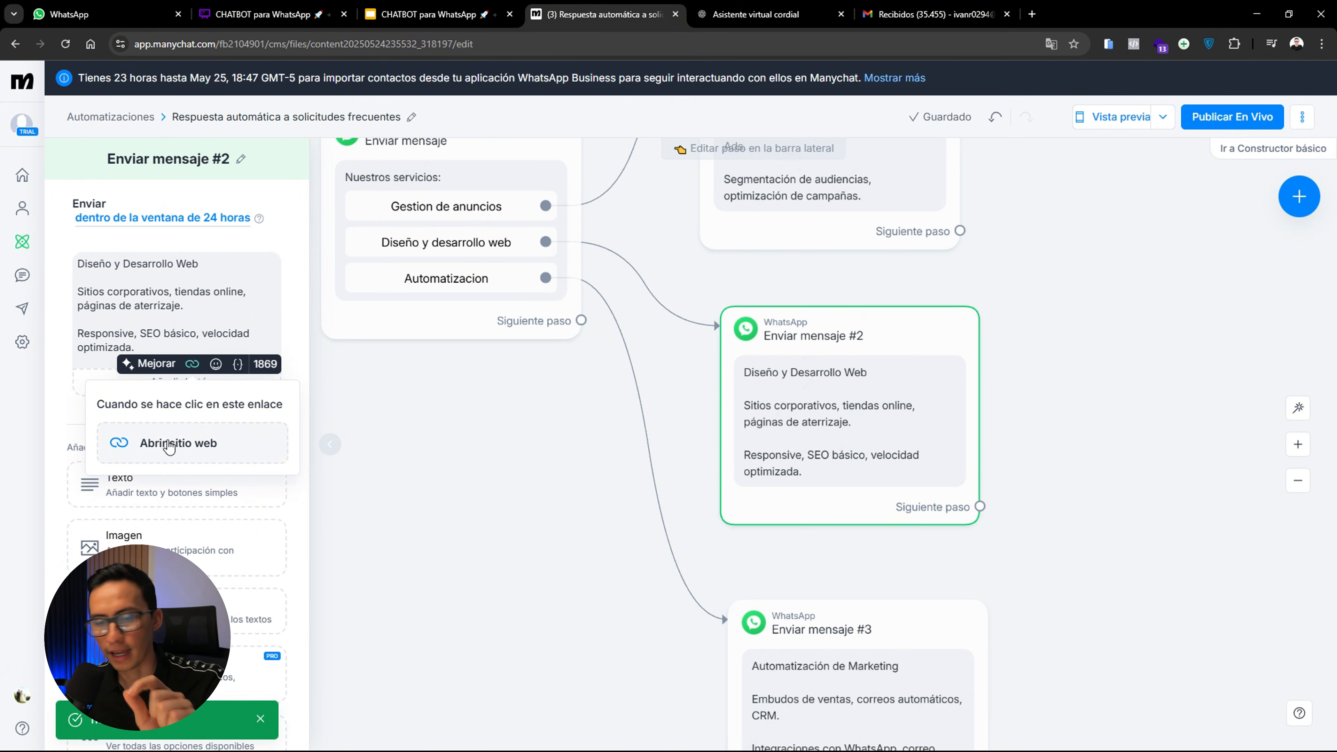
{"action": "left_click", "coordinate": [169, 445]}
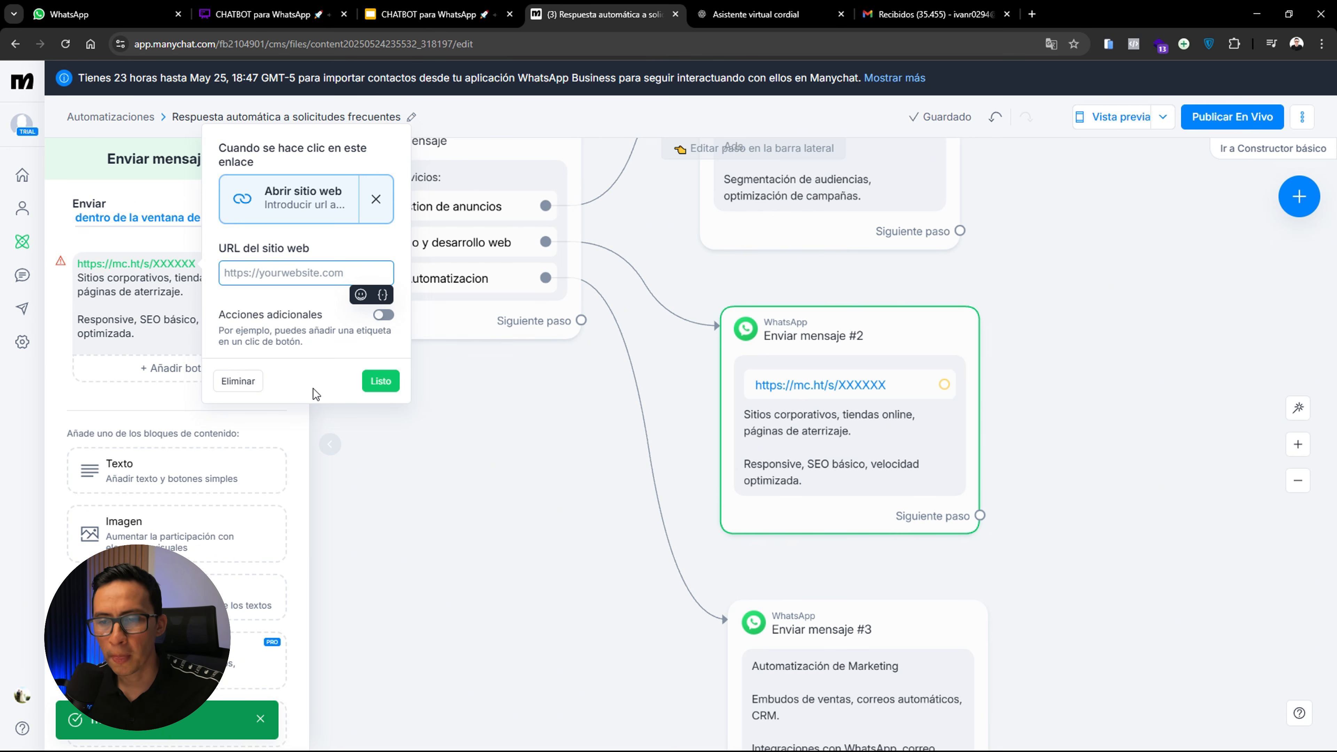
{"action": "left_click", "coordinate": [238, 381]}
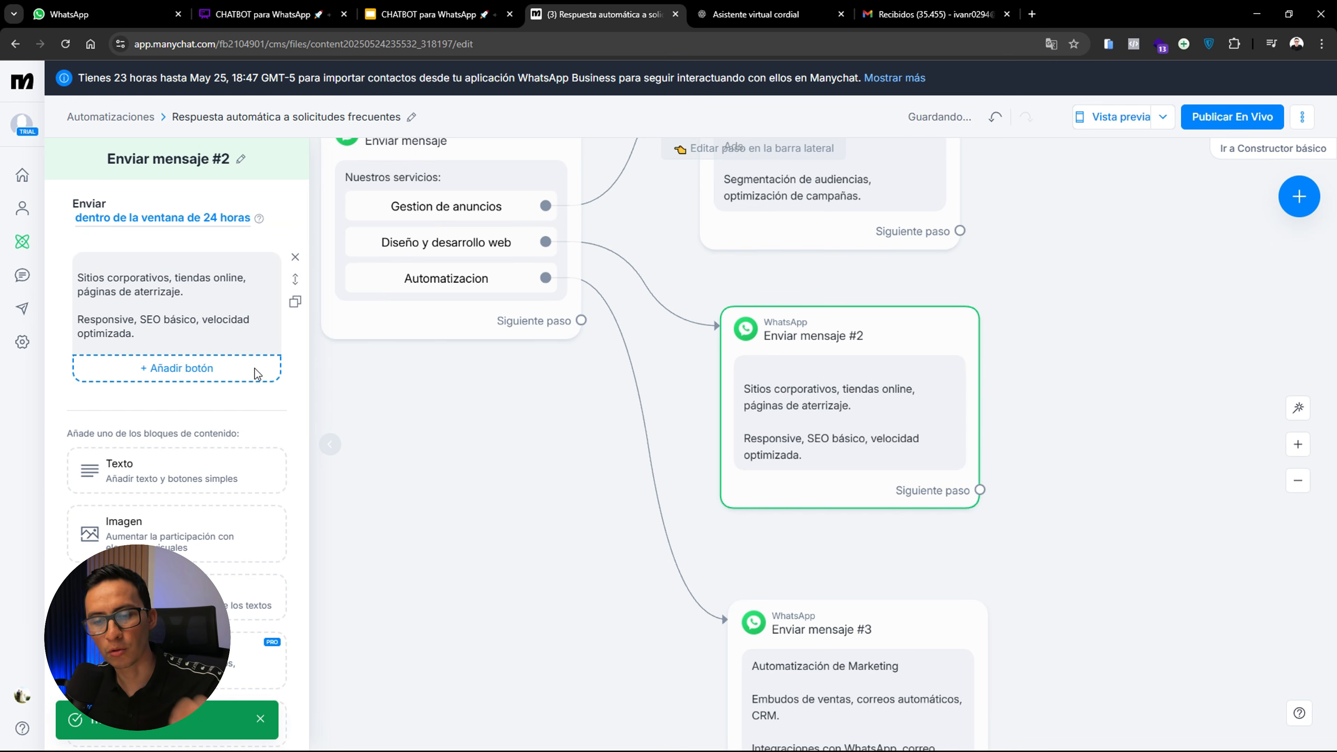
- Check link options on 'Sitios corporativos' without adding a link, then close message #2
{"action": "left_click", "coordinate": [161, 333]}
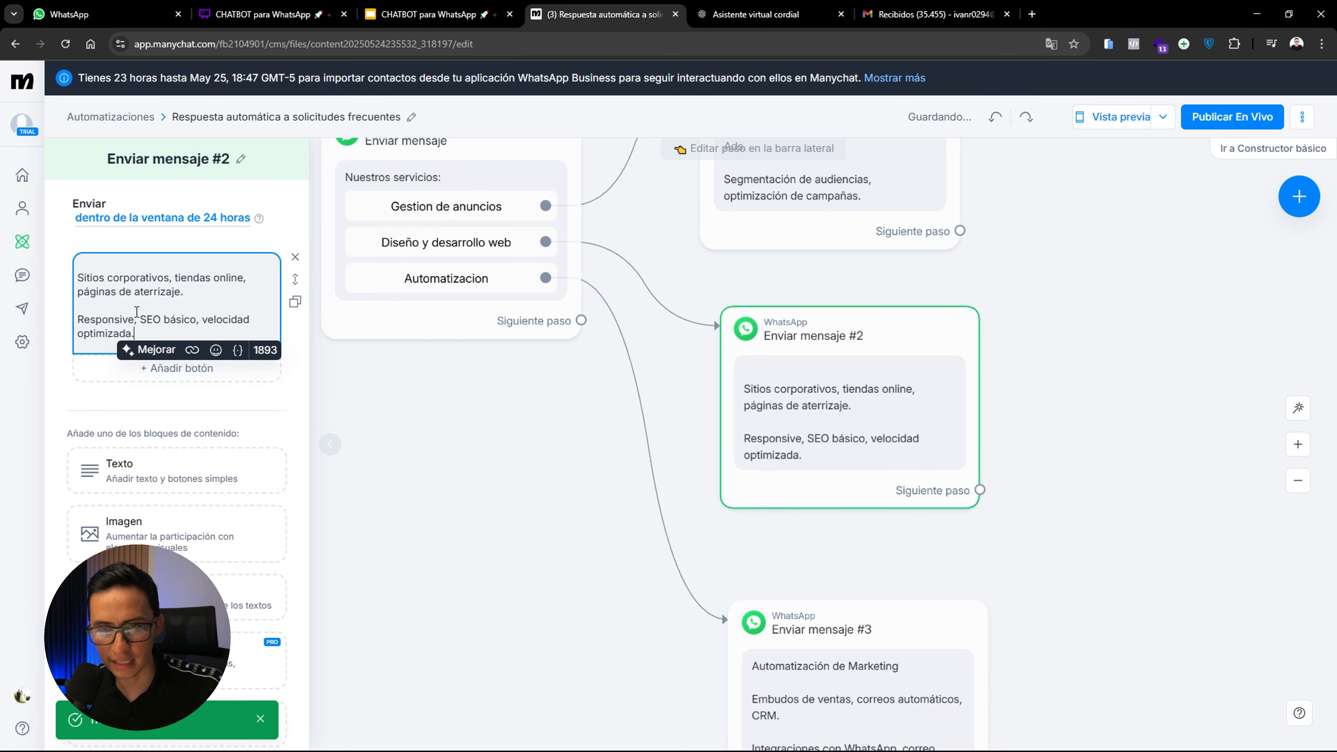
{"action": "left_click", "coordinate": [147, 307]}
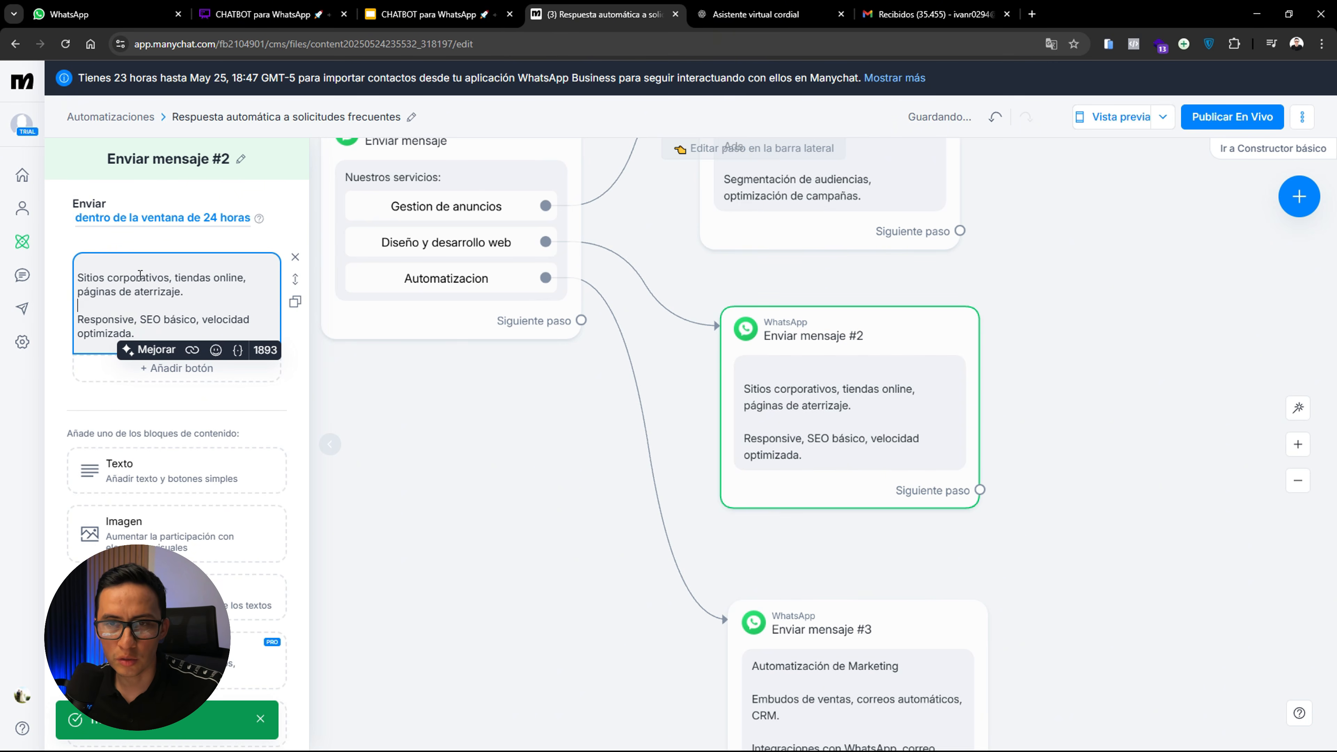
{"action": "left_click_drag", "start_coordinate": [169, 279], "coordinate": [77, 278]}
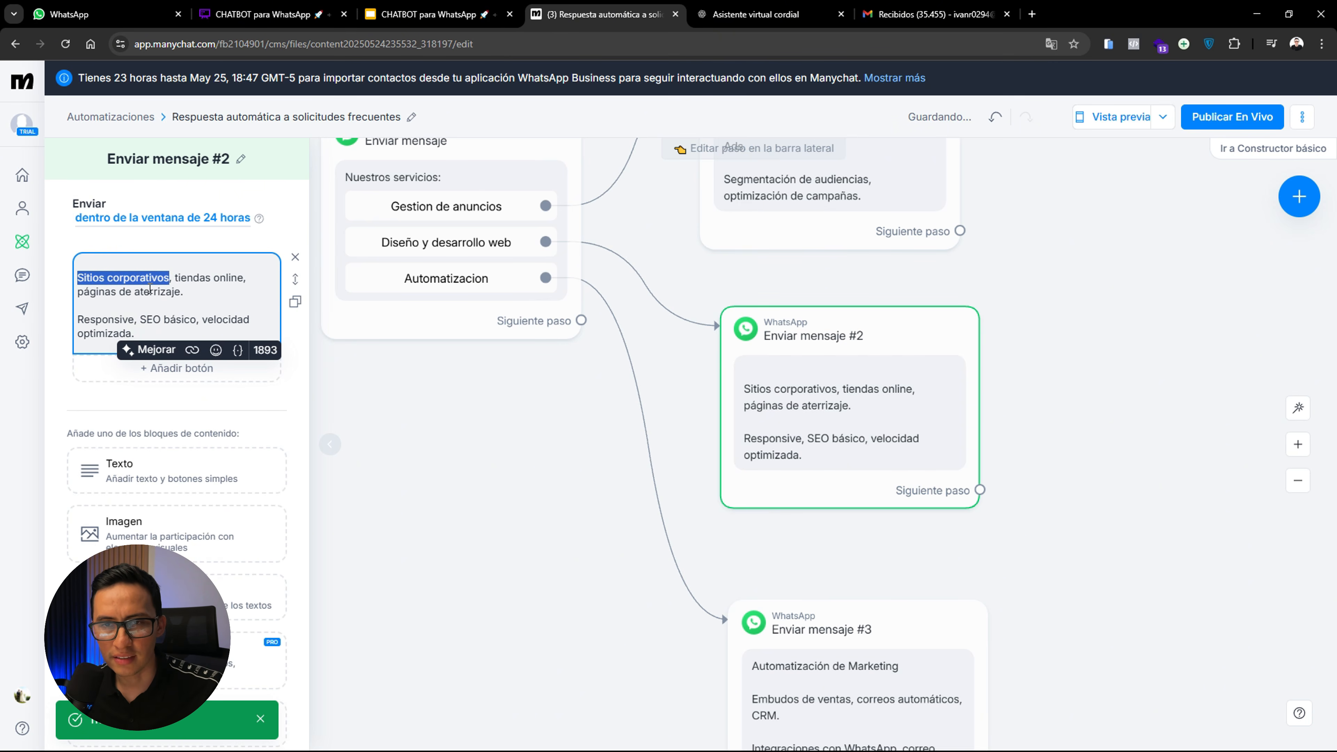
{"action": "left_click", "coordinate": [192, 349]}
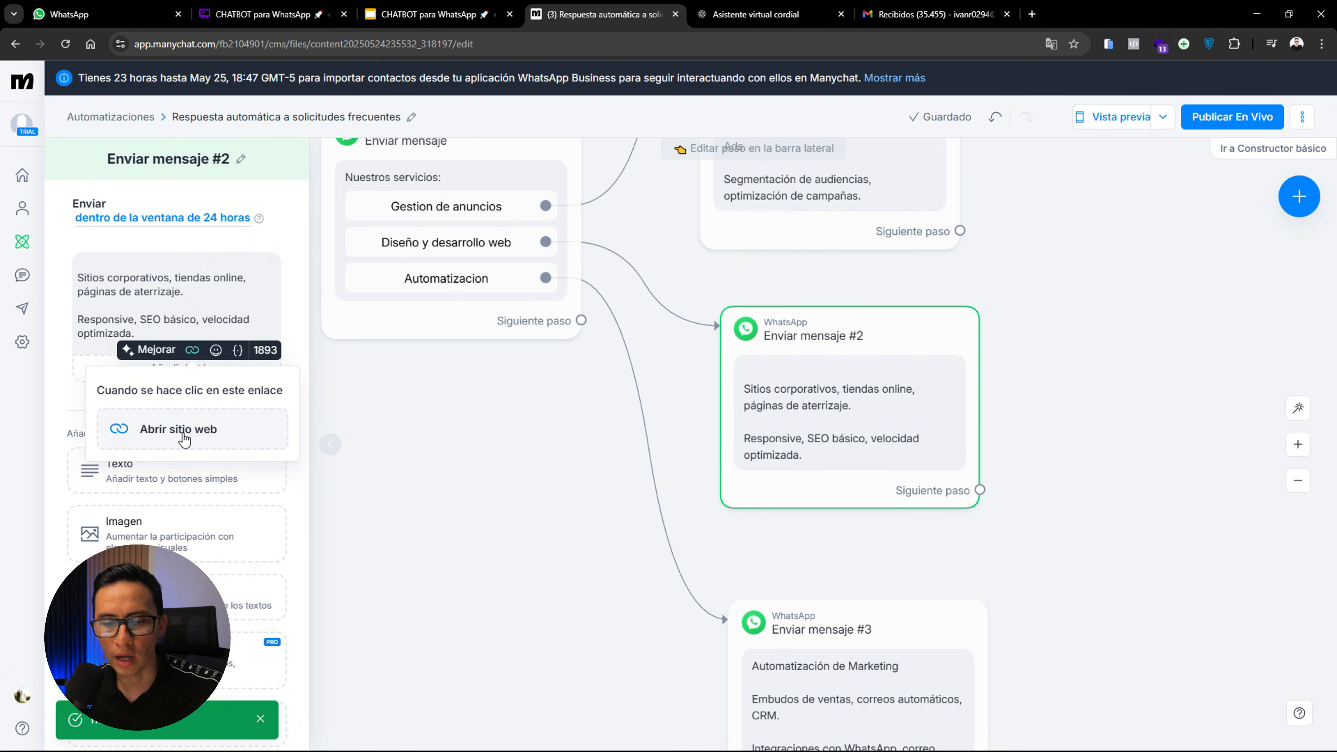
{"action": "left_click", "coordinate": [167, 297]}
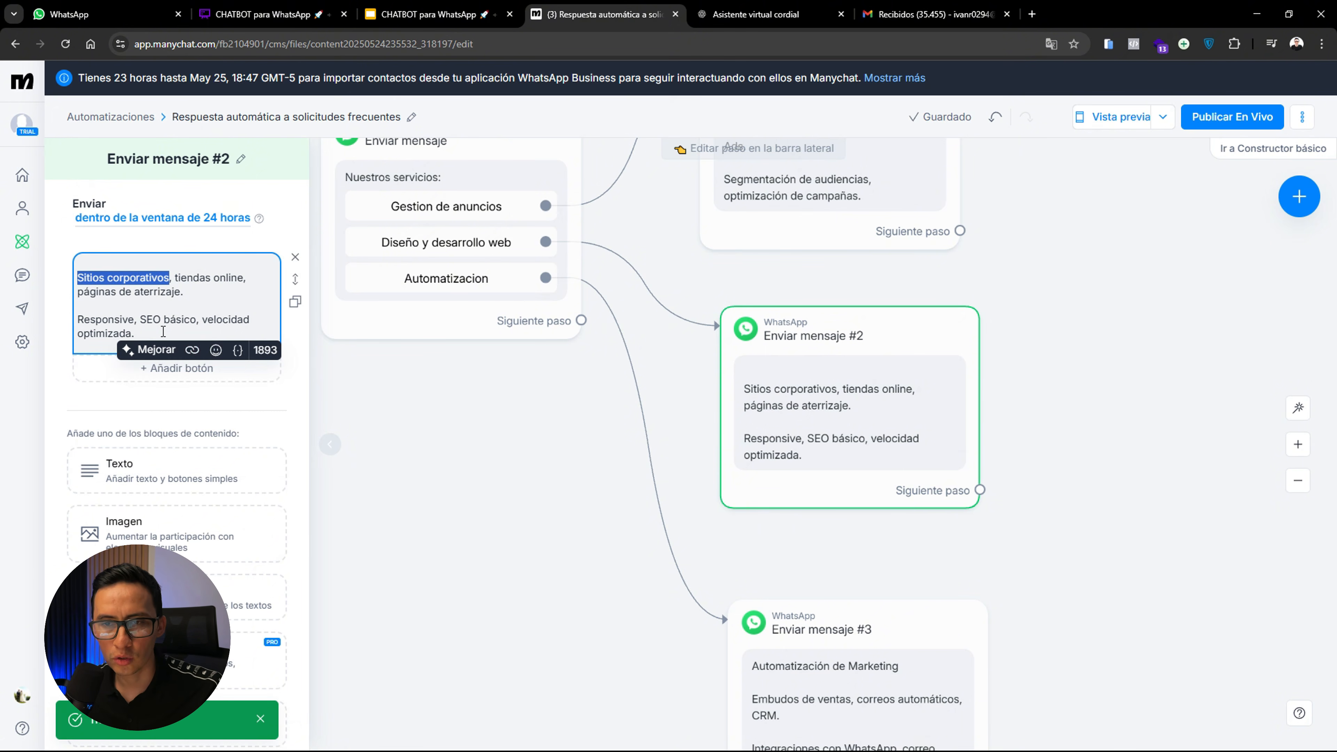
{"action": "left_click", "coordinate": [192, 350]}
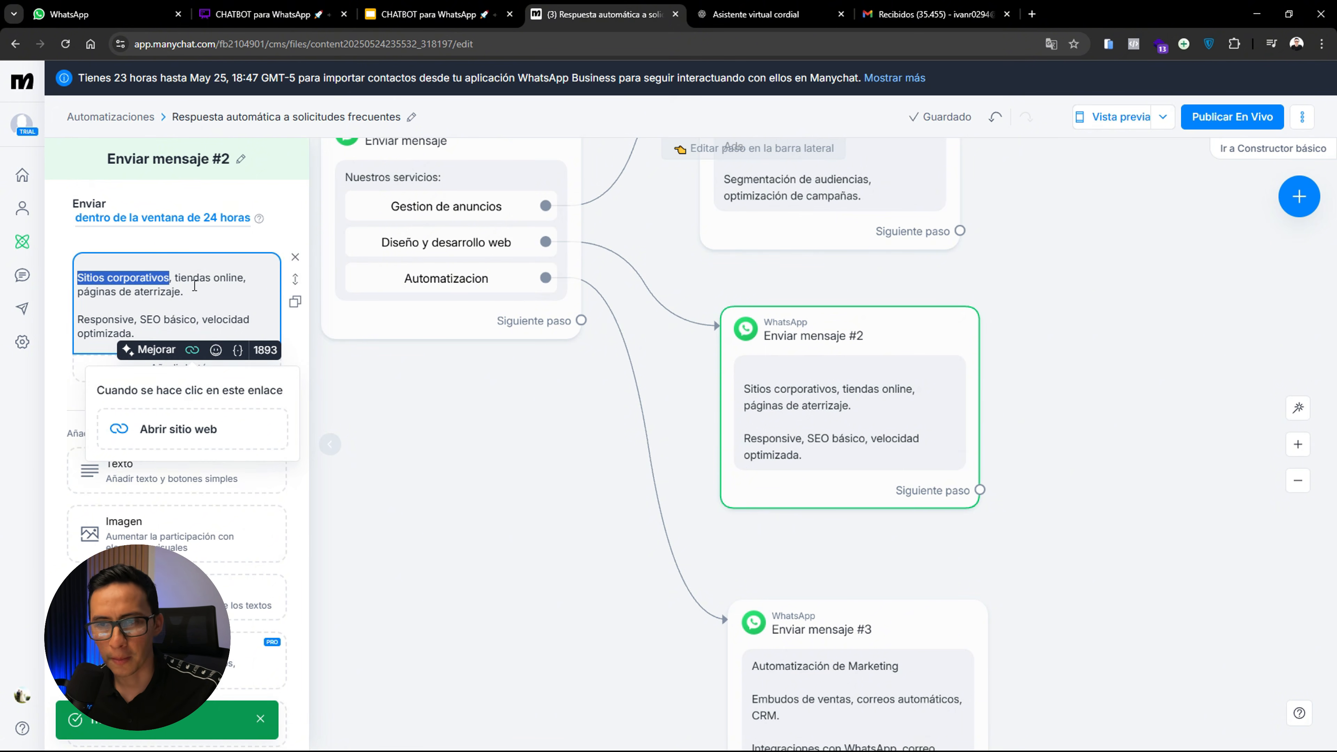
{"action": "left_click", "coordinate": [1116, 374]}
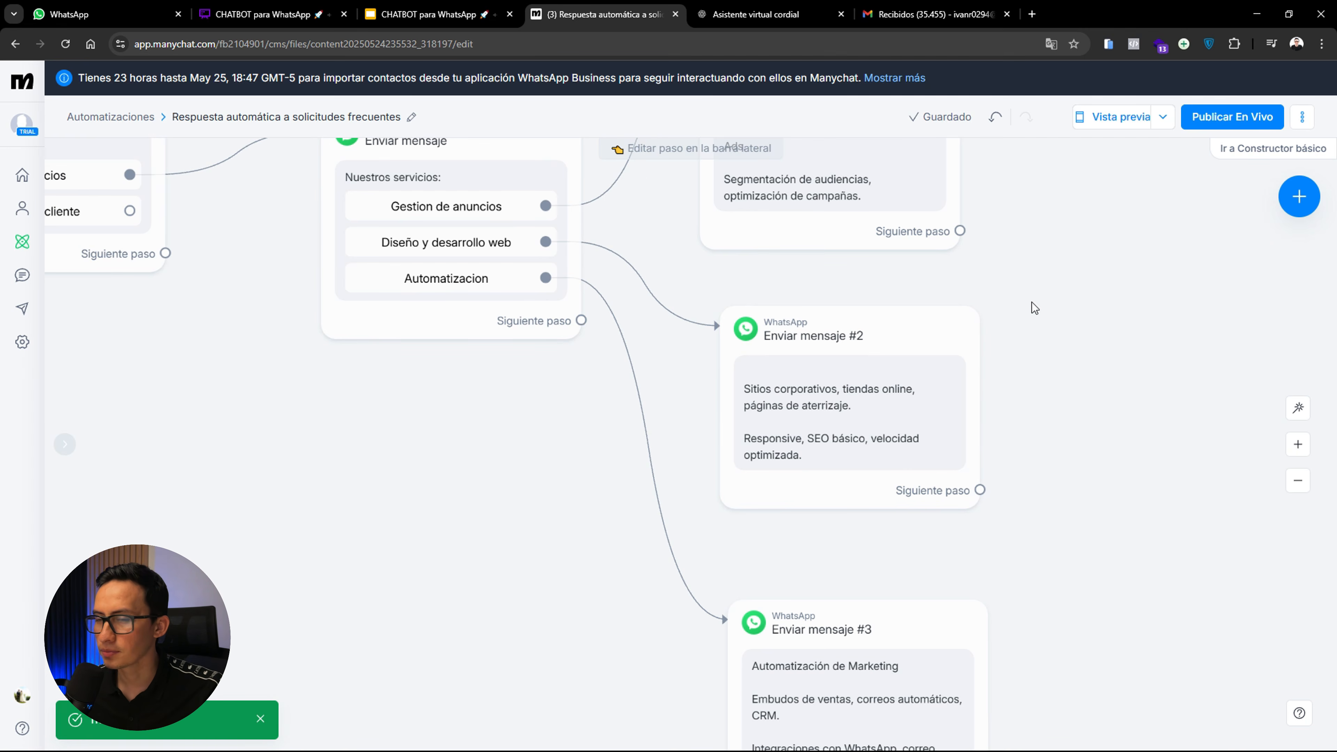
- Publish the flow live and jump to the unlinked Atencion al cliente error
{"action": "left_click_drag", "start_coordinate": [1031, 302], "coordinate": [1137, 407]}
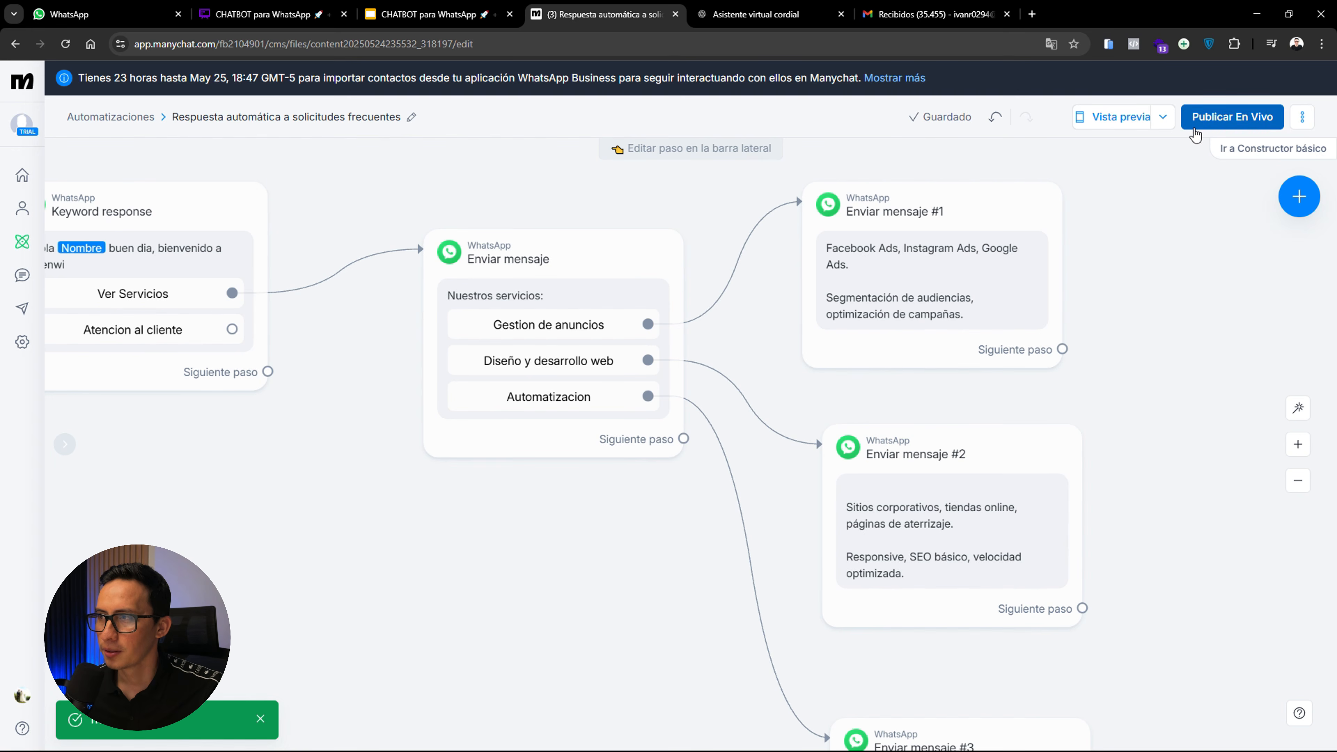
{"action": "left_click_drag", "start_coordinate": [1120, 393], "coordinate": [1061, 379]}
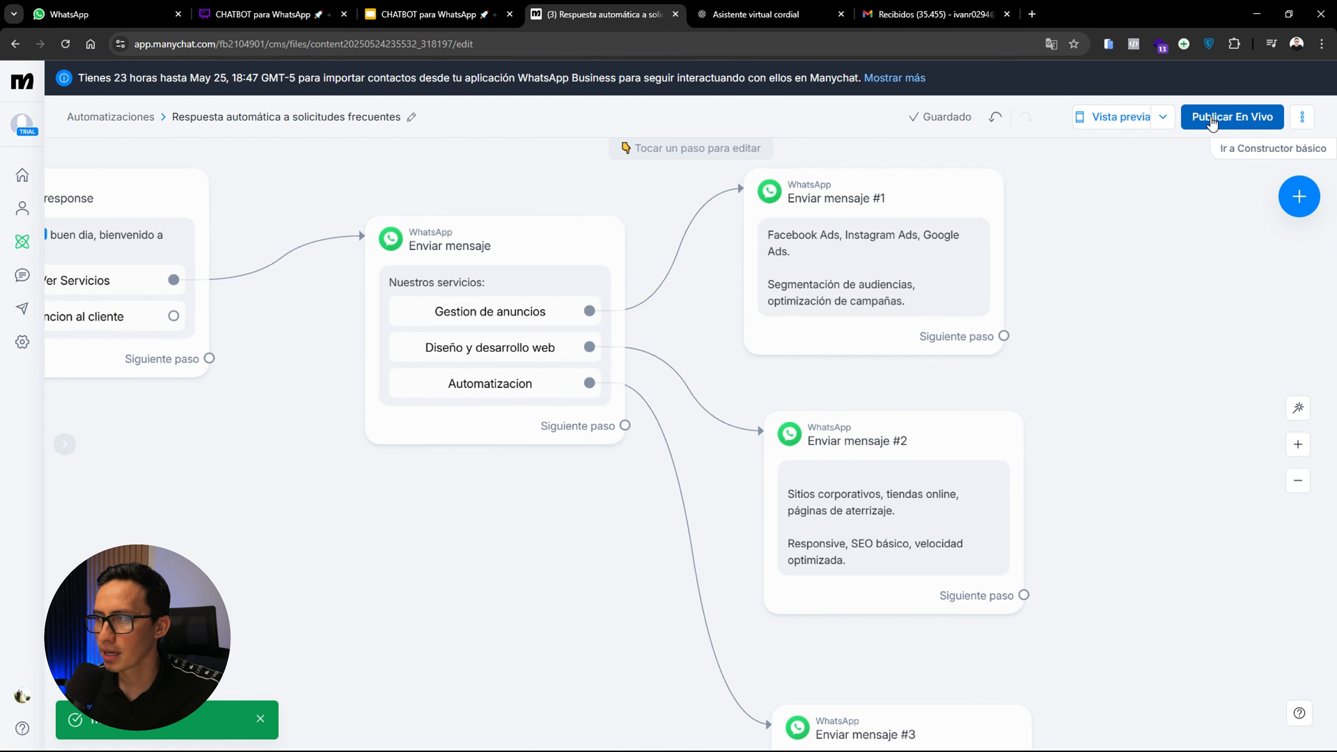
{"action": "left_click_drag", "start_coordinate": [1124, 266], "coordinate": [1109, 290]}
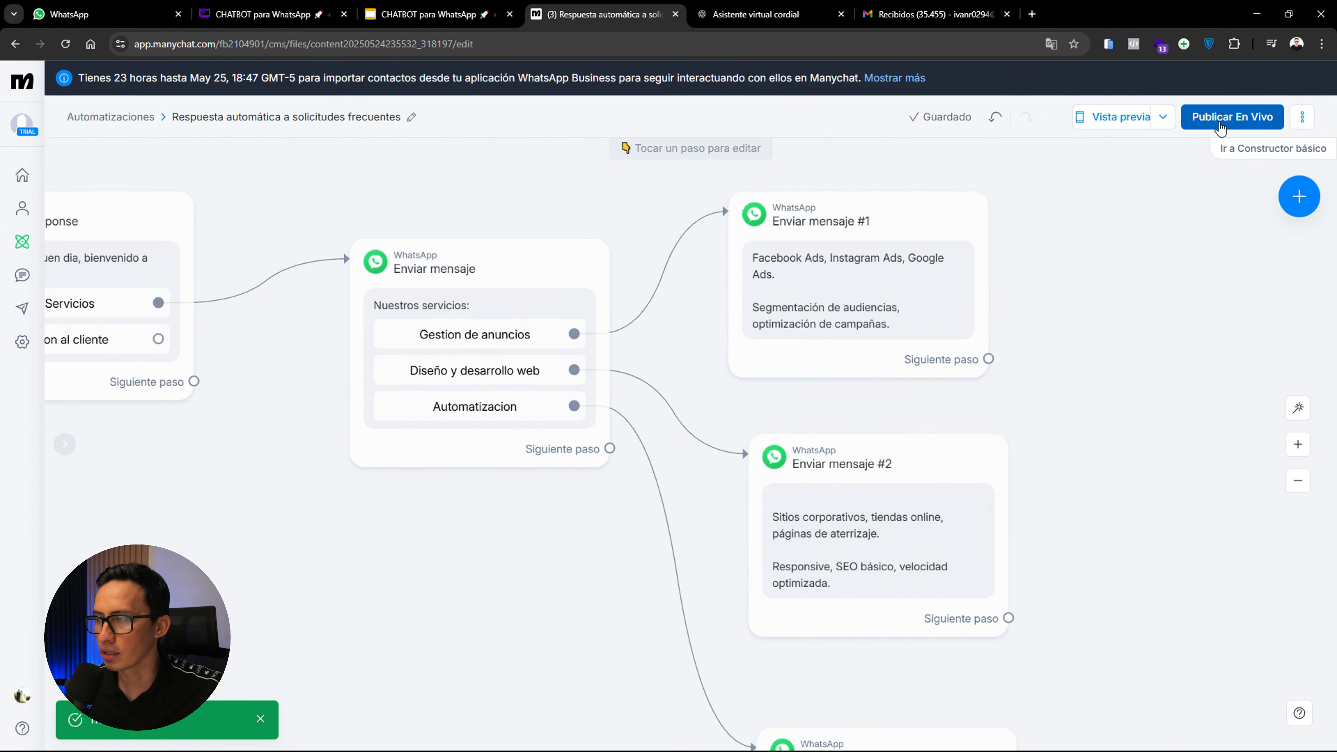
{"action": "left_click", "coordinate": [1211, 131]}
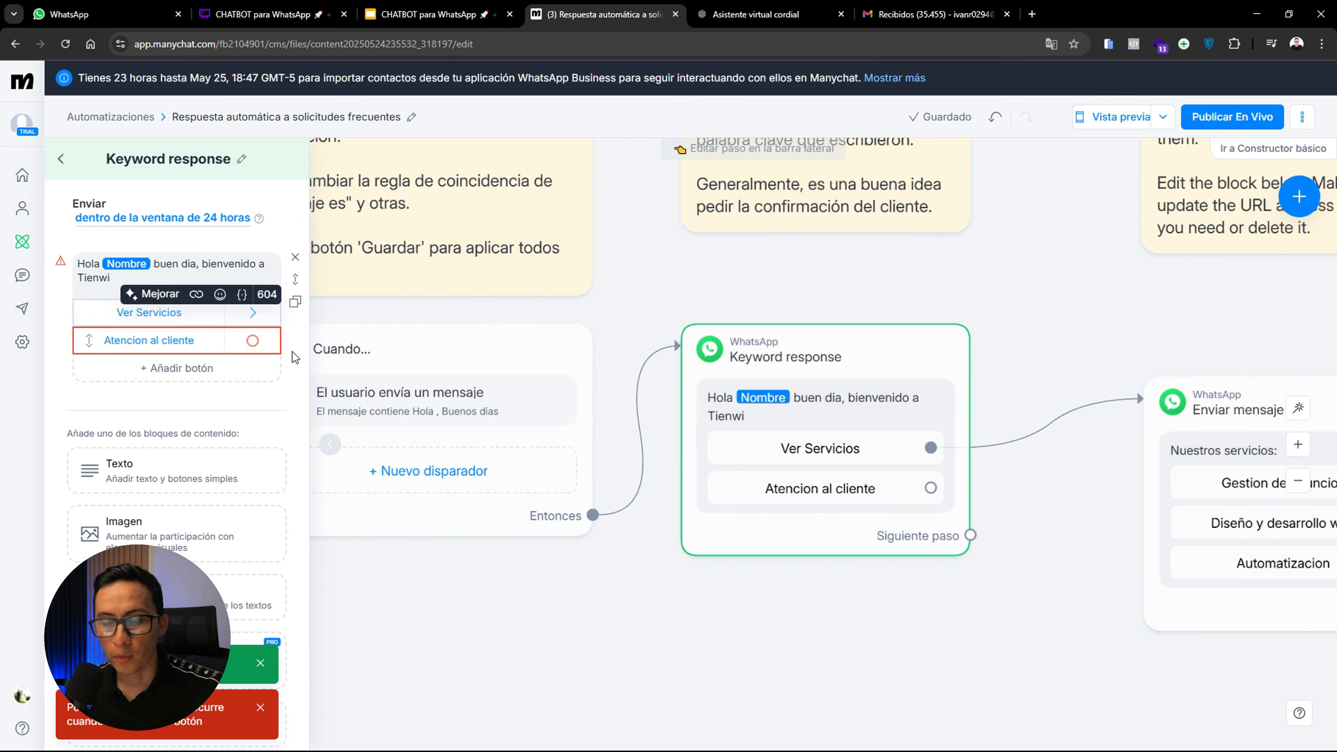
{"action": "left_click", "coordinate": [265, 342]}
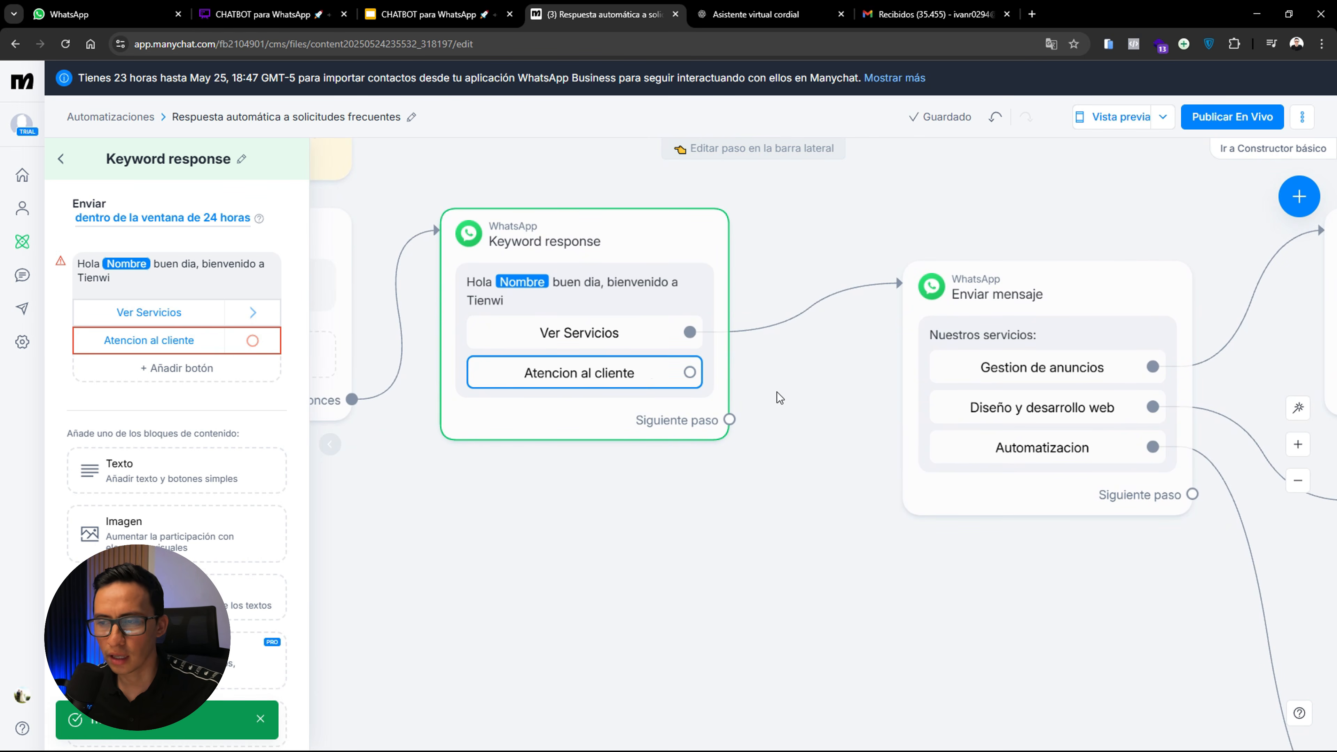
- Connect Atencion al cliente to a new WhatsApp message step
{"action": "left_click", "coordinate": [690, 373]}
{"action": "left_click", "coordinate": [744, 562]}
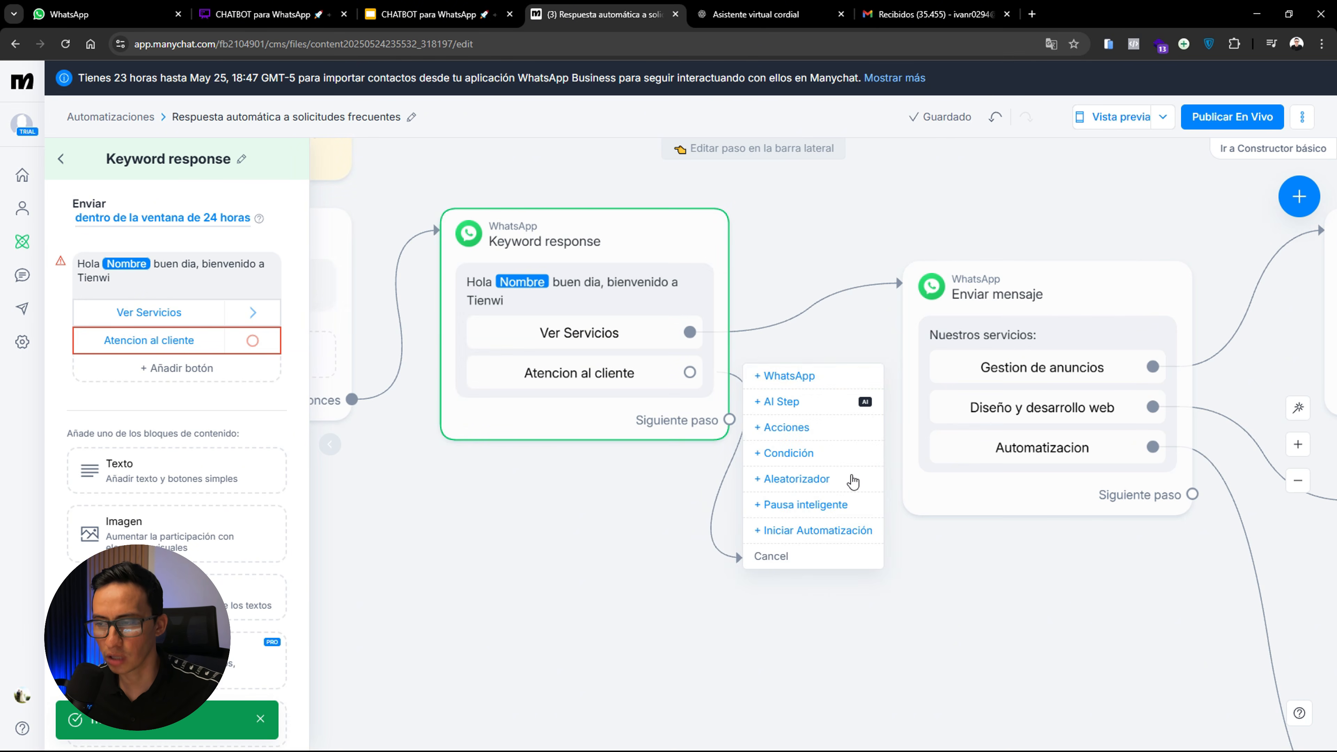
{"action": "left_click", "coordinate": [770, 376]}
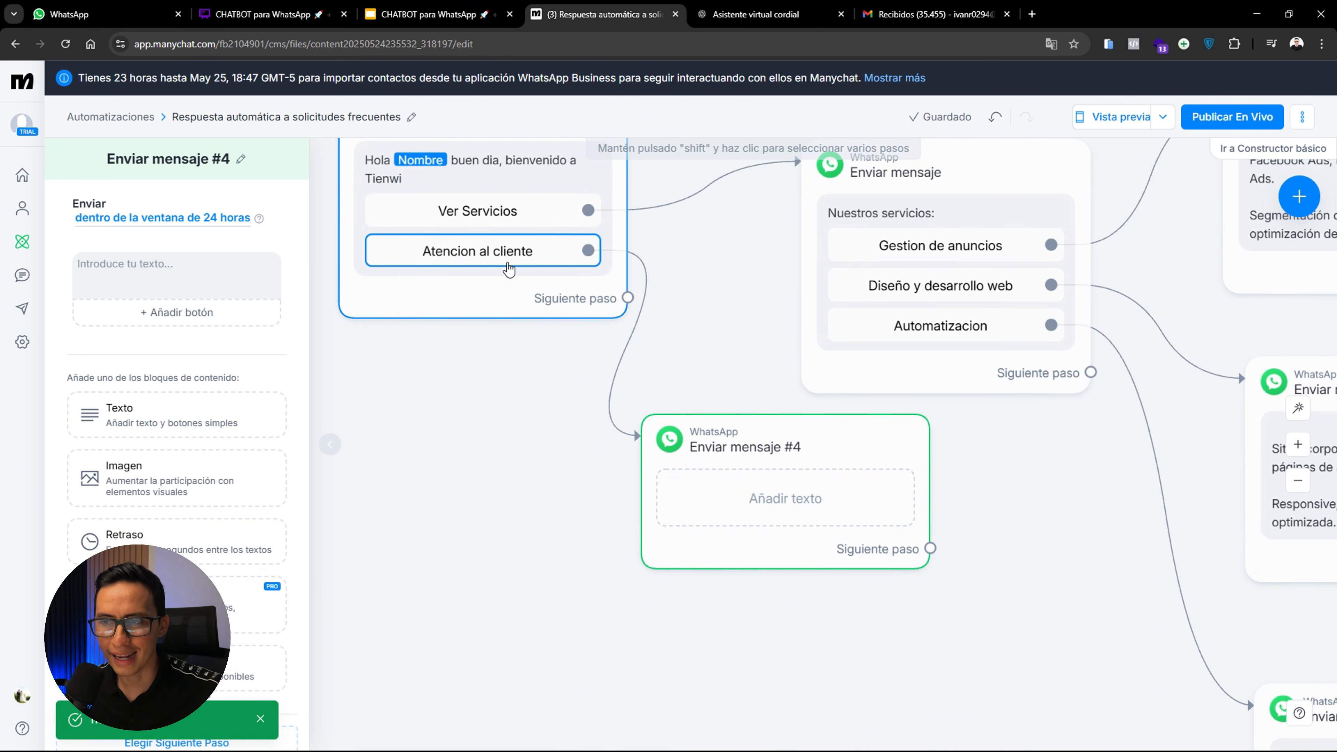
- Type 'En unos minutos sera contactado' as message #4's text, fixing typos
{"action": "left_click", "coordinate": [185, 260]}
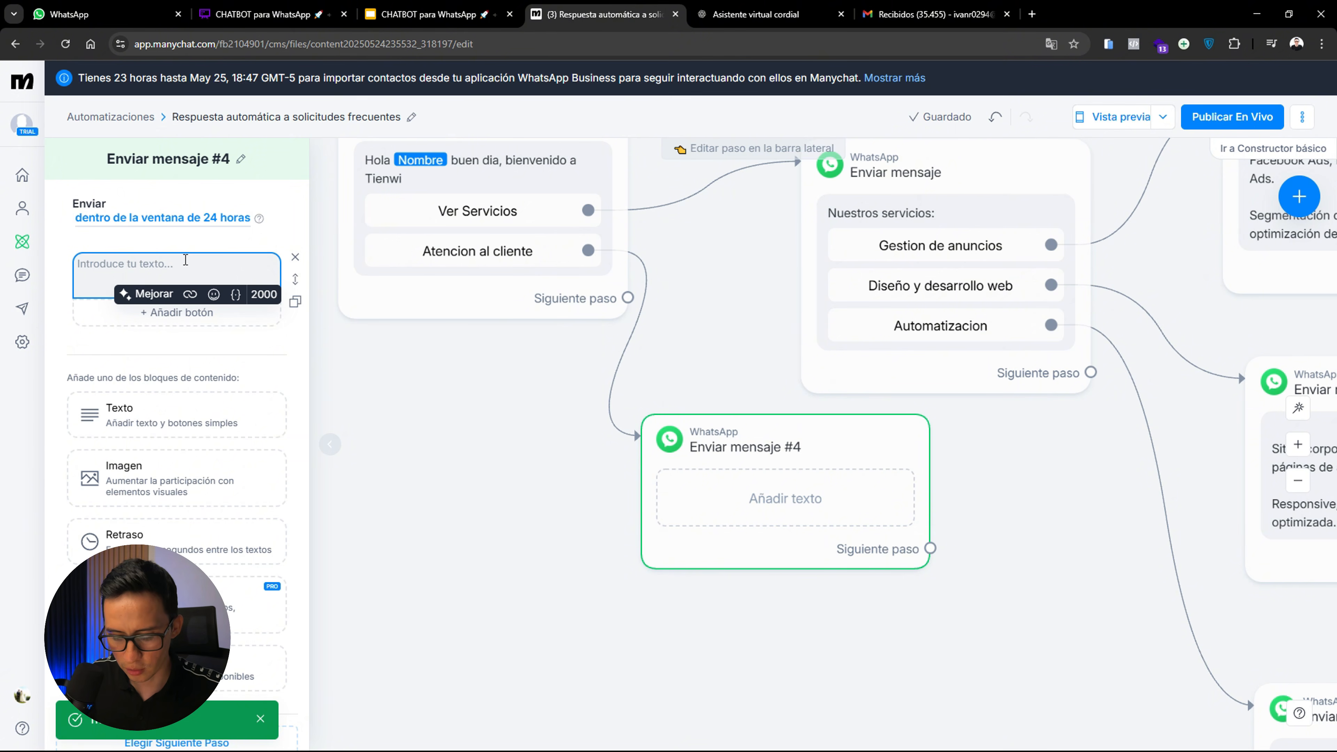
{"action": "type", "text": "En unos minutos sera"}
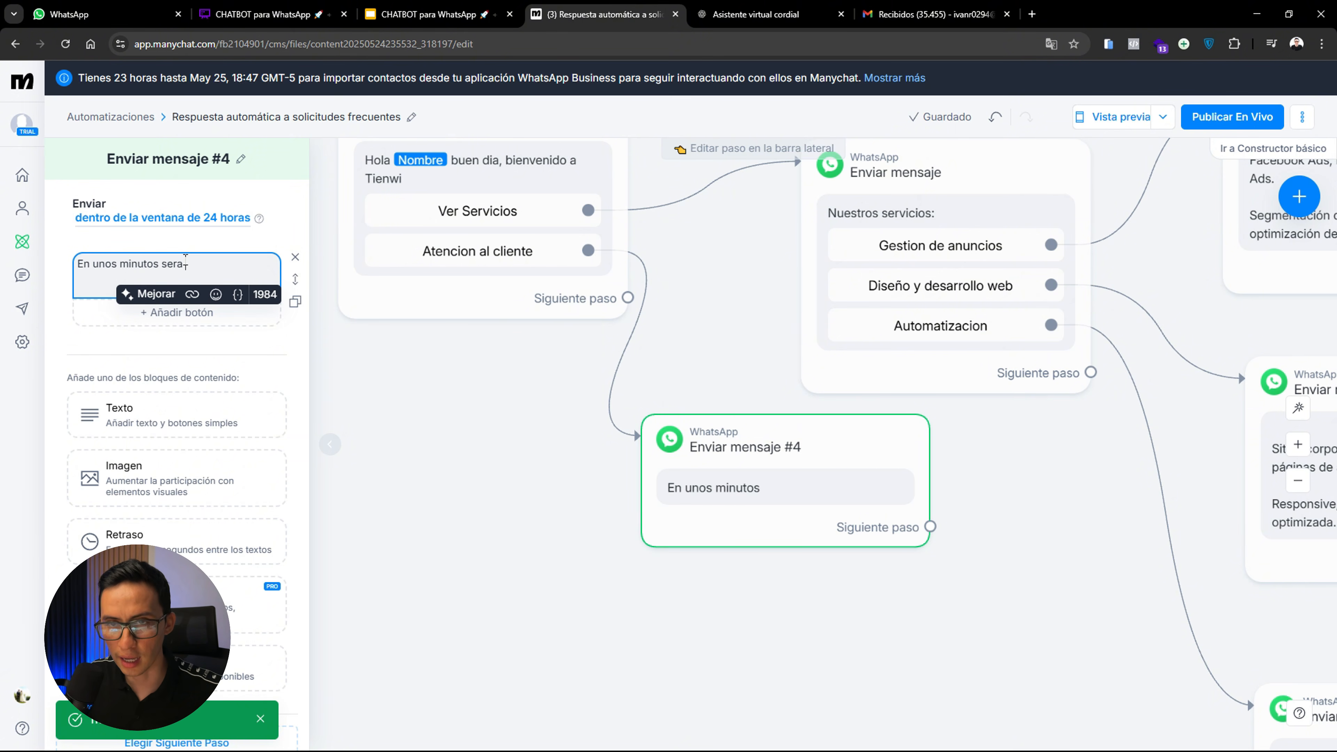
{"action": "type", "text": " contactado"}
{"action": "key", "text": "BackSpace"}
{"action": "key", "text": "BackSpace"}
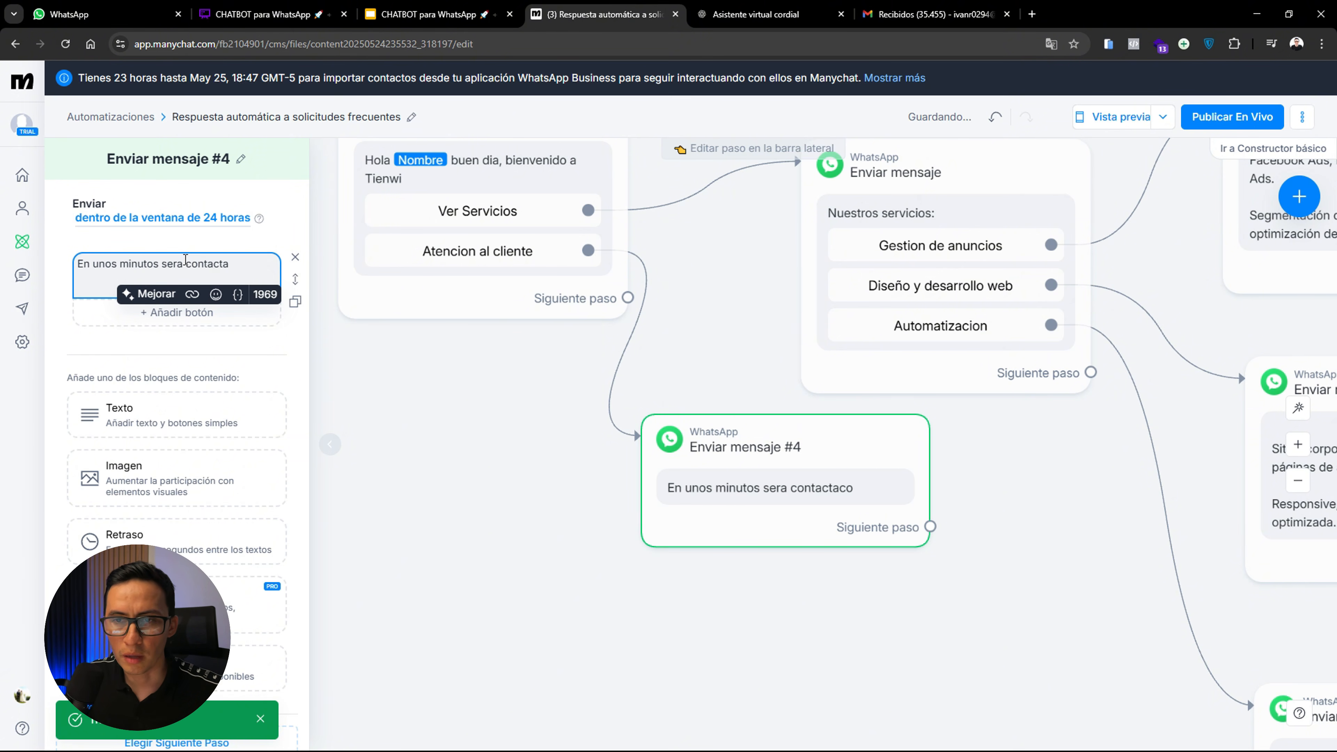
{"action": "type", "text": "ctado por un miembro de nuestro equipo"}
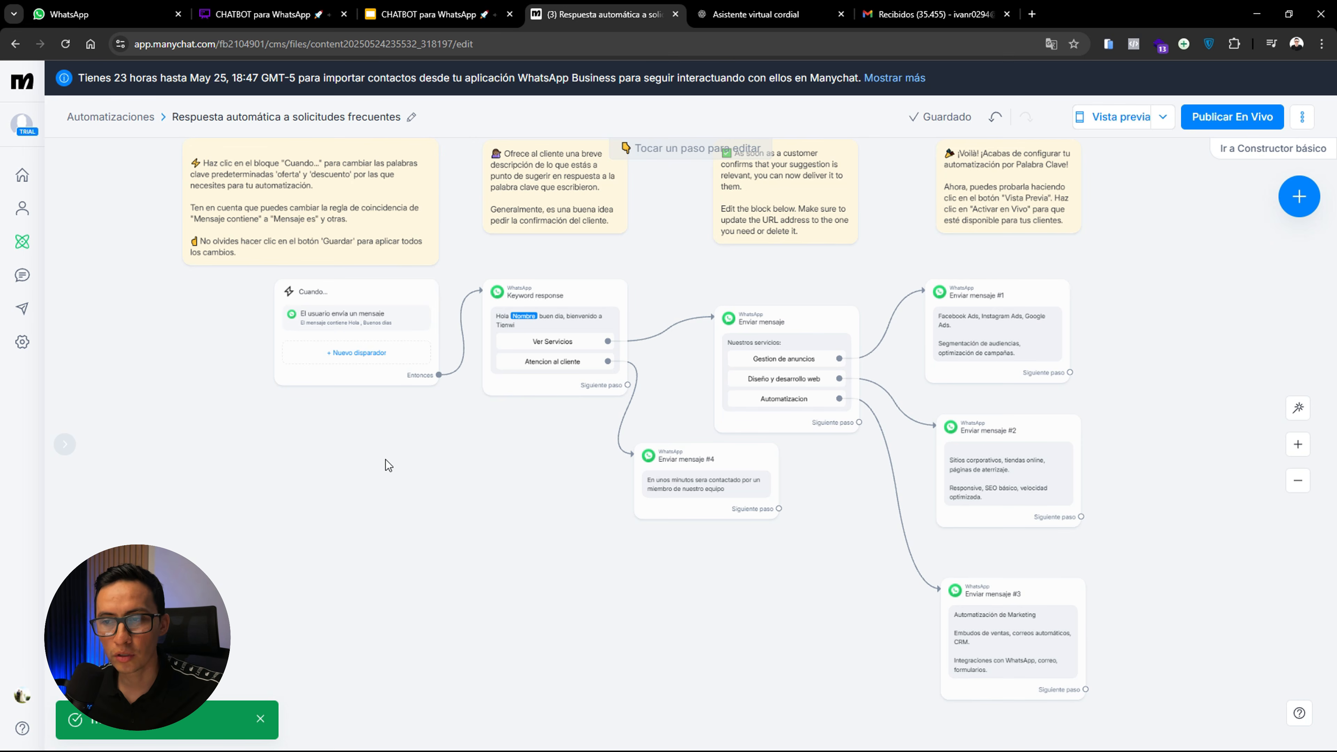
- Drag the Enviar mensaje #4 step lower and further right on the flow canvas
{"action": "left_click_drag", "start_coordinate": [529, 556], "coordinate": [380, 528]}
{"action": "left_click", "coordinate": [883, 301]}
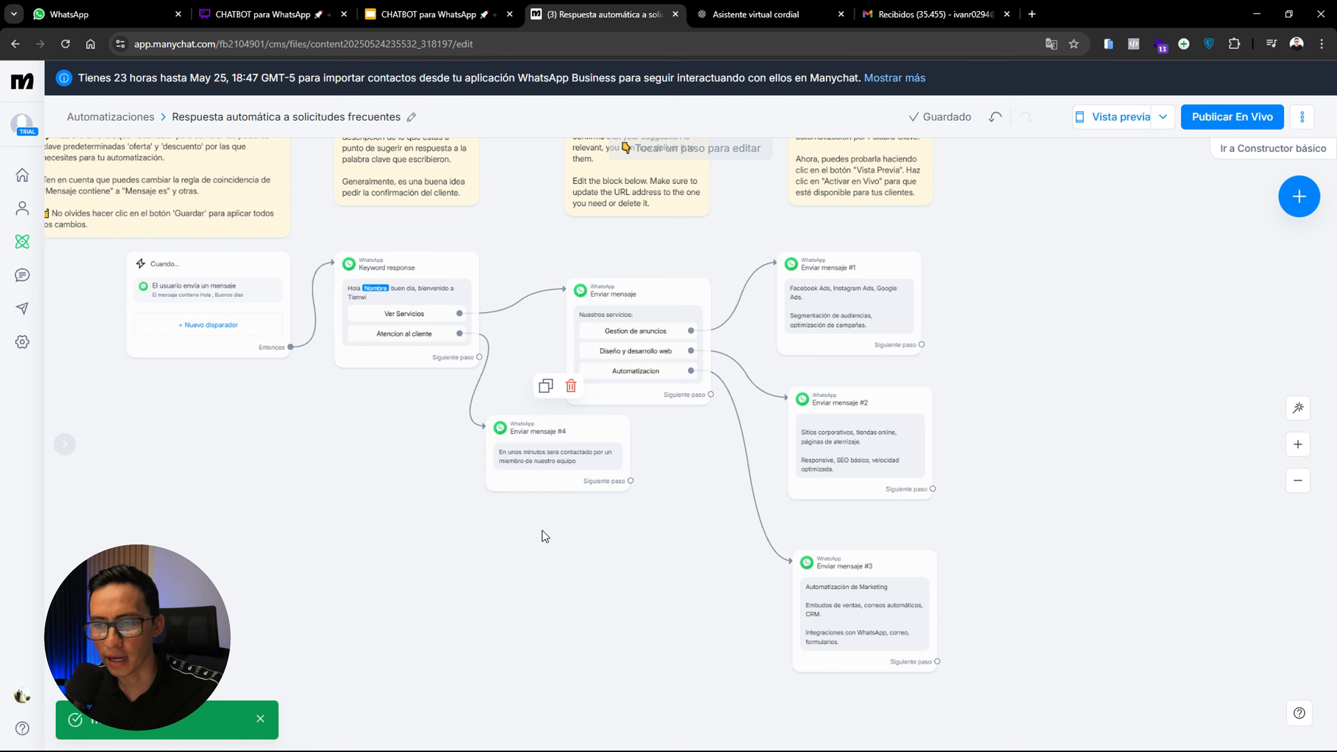
{"action": "left_click_drag", "start_coordinate": [597, 442], "coordinate": [664, 520]}
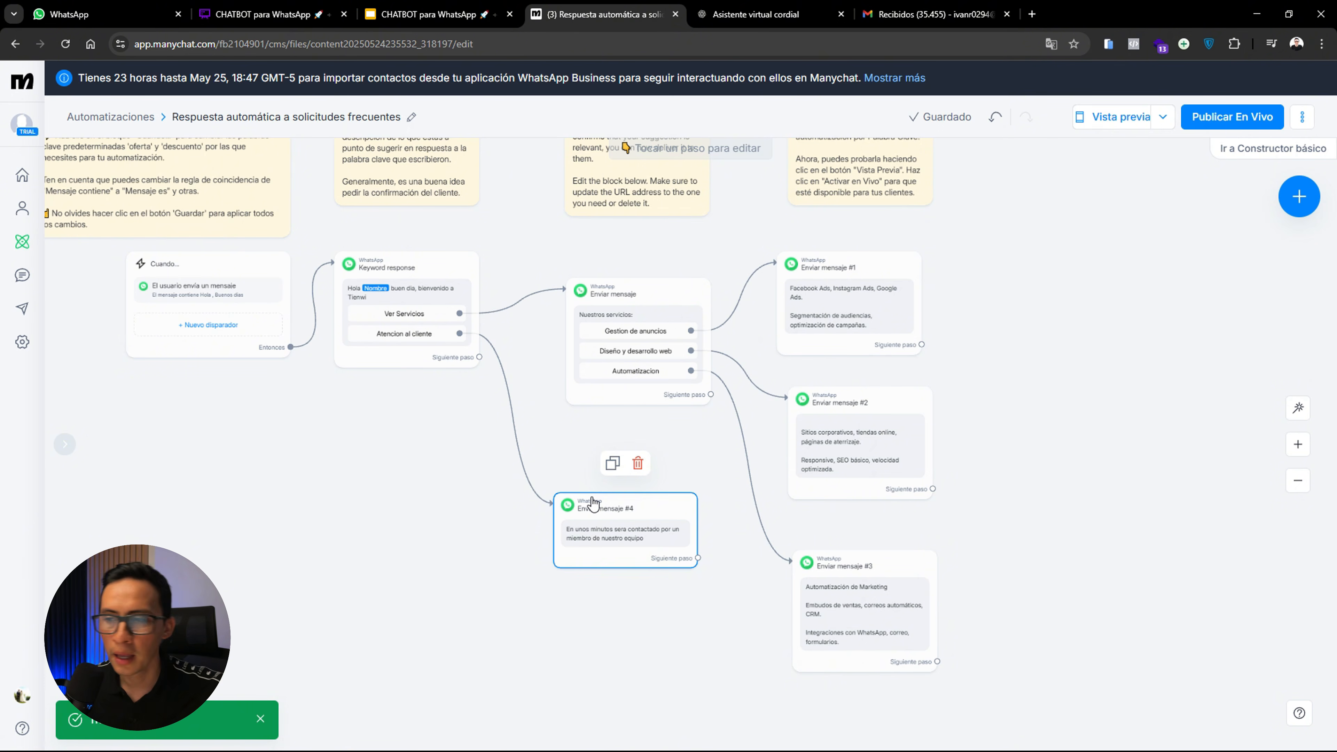
{"action": "left_click_drag", "start_coordinate": [420, 497], "coordinate": [484, 516]}
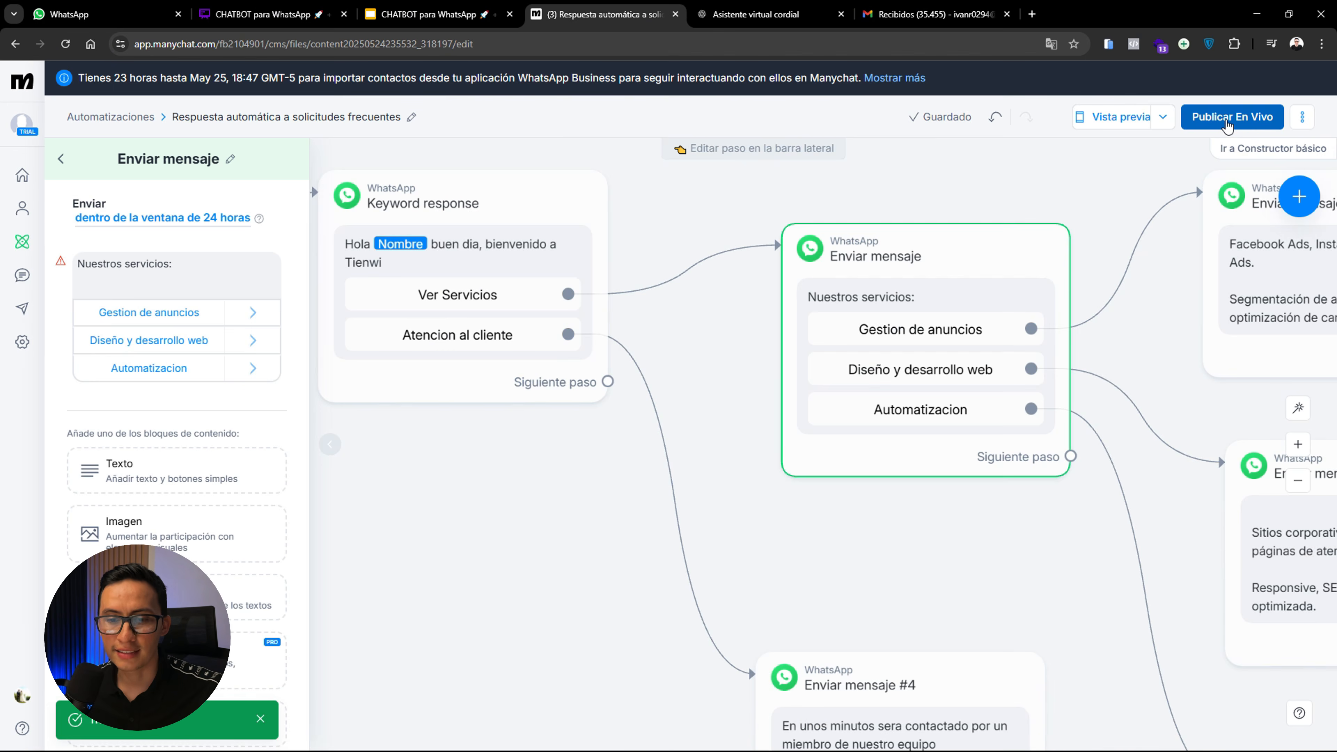
- Shorten the 'Diseño y desarrollo web' button title to 'Diseño y desarrollo'
{"action": "left_click", "coordinate": [1227, 117]}
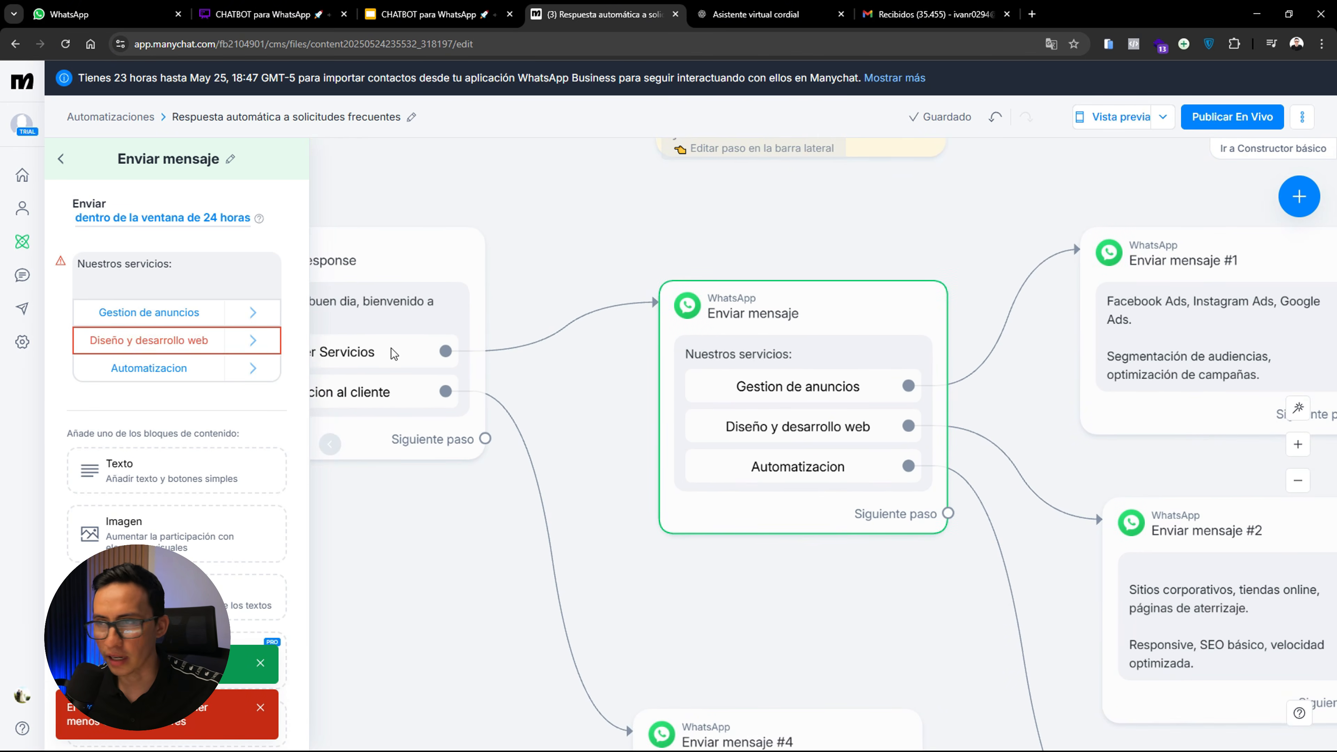
{"action": "left_click", "coordinate": [202, 343]}
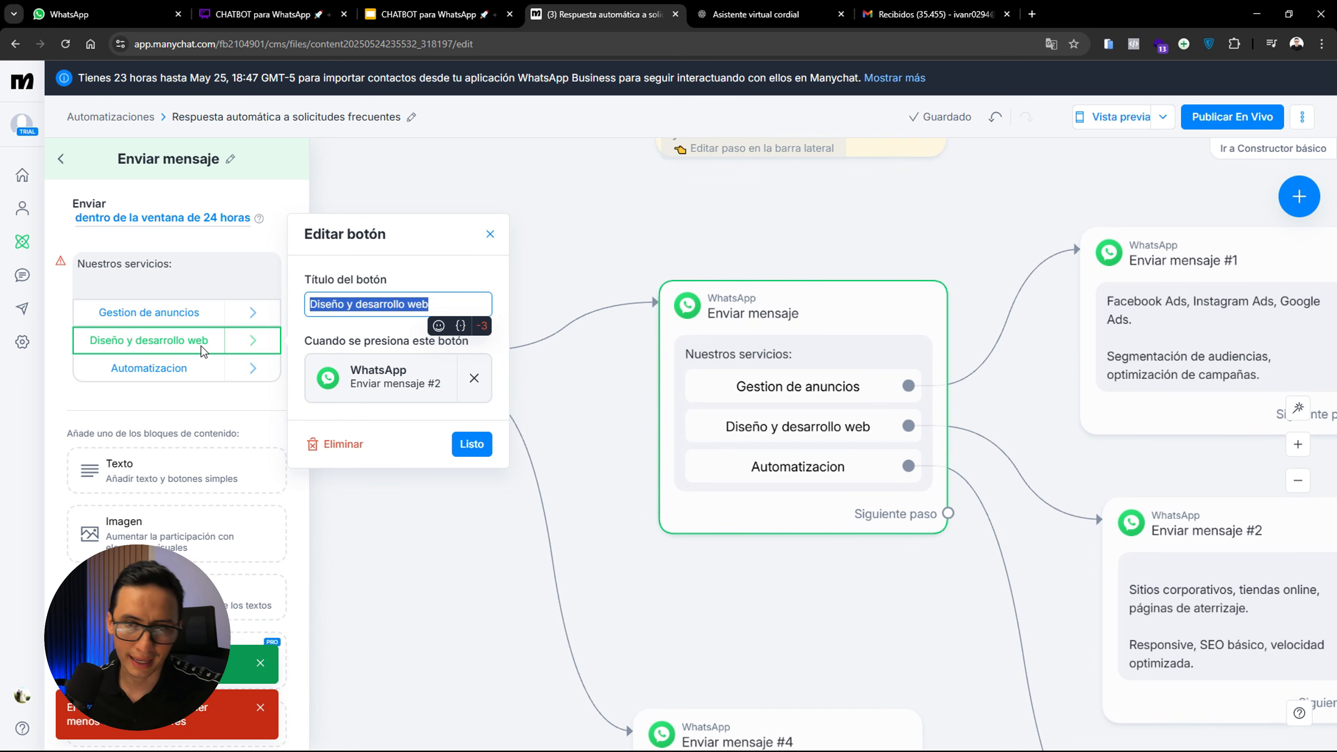
{"action": "triple_click", "coordinate": [435, 302]}
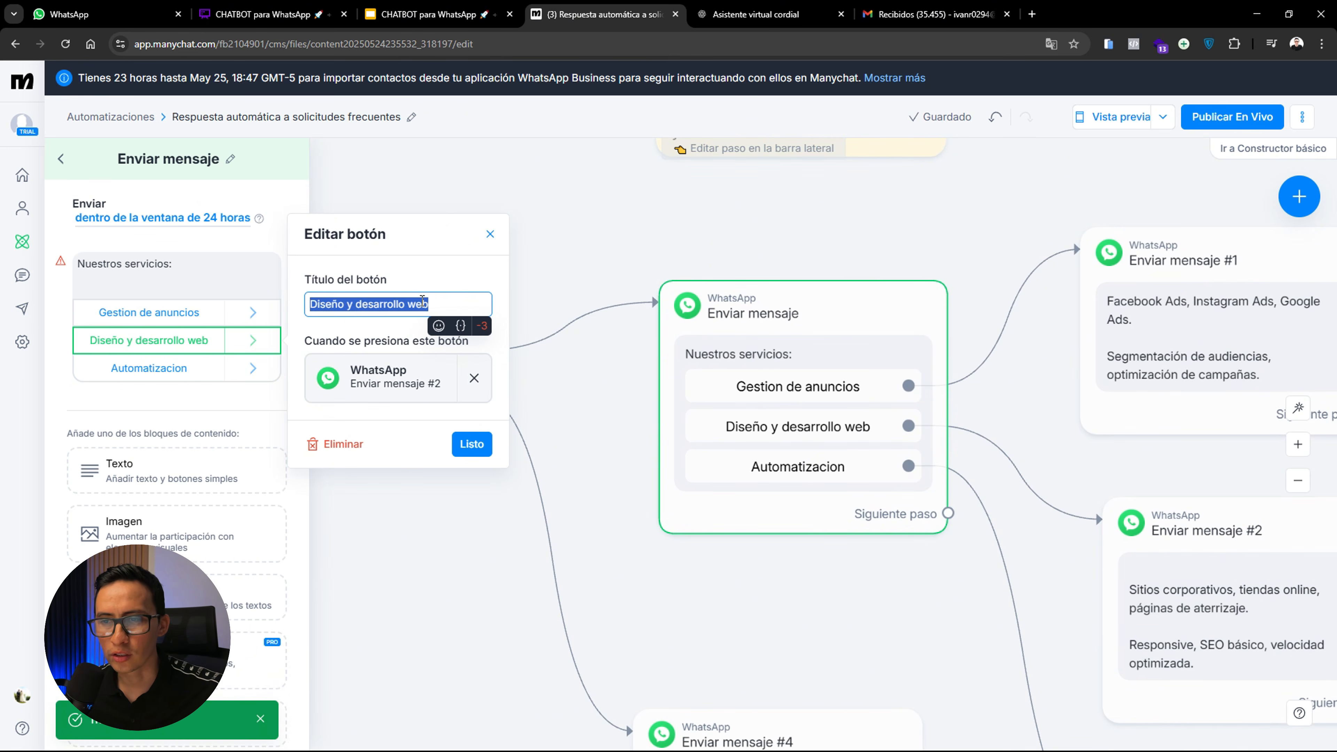
{"action": "left_click", "coordinate": [422, 300]}
{"action": "left_click_drag", "start_coordinate": [404, 304], "coordinate": [454, 303]}
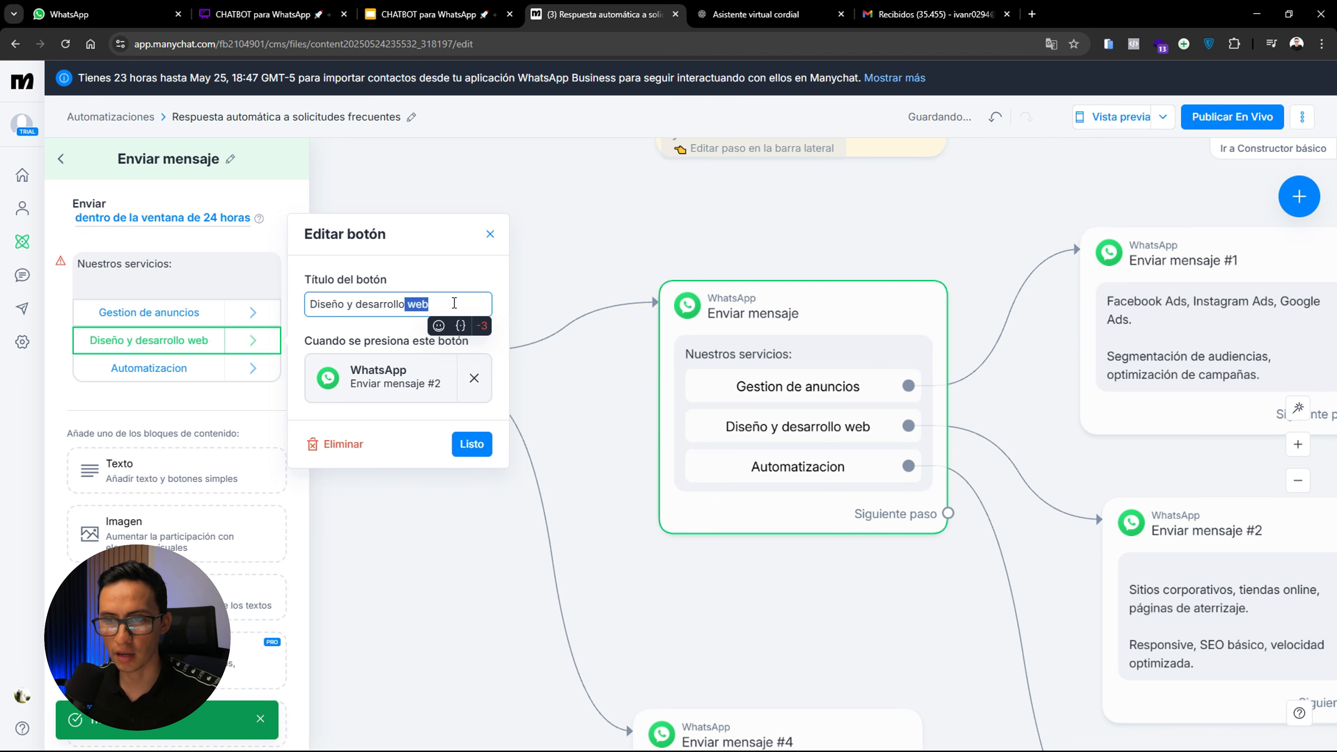
{"action": "key", "text": "BackSpace"}
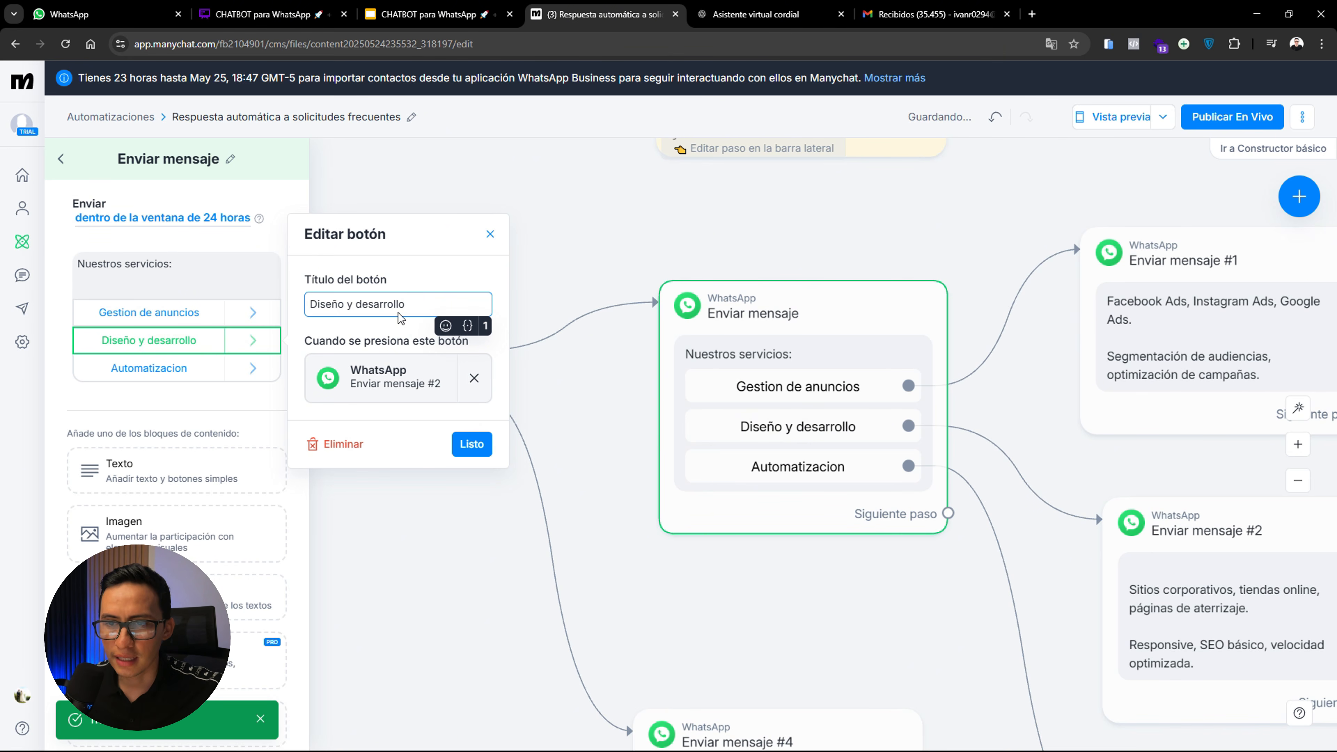
- Close the button editor and message settings, then publish the automation live
{"action": "left_click", "coordinate": [558, 458]}
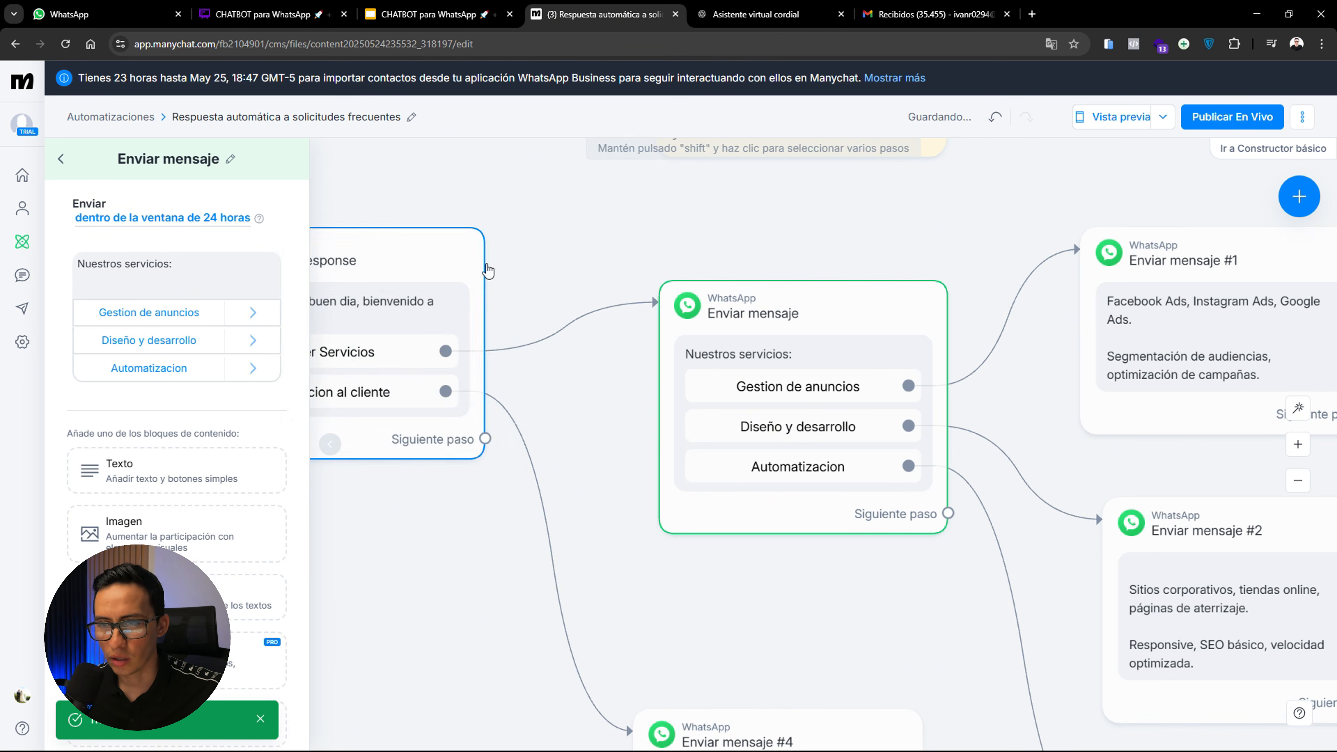
{"action": "left_click", "coordinate": [532, 226]}
{"action": "left_click", "coordinate": [1213, 125]}
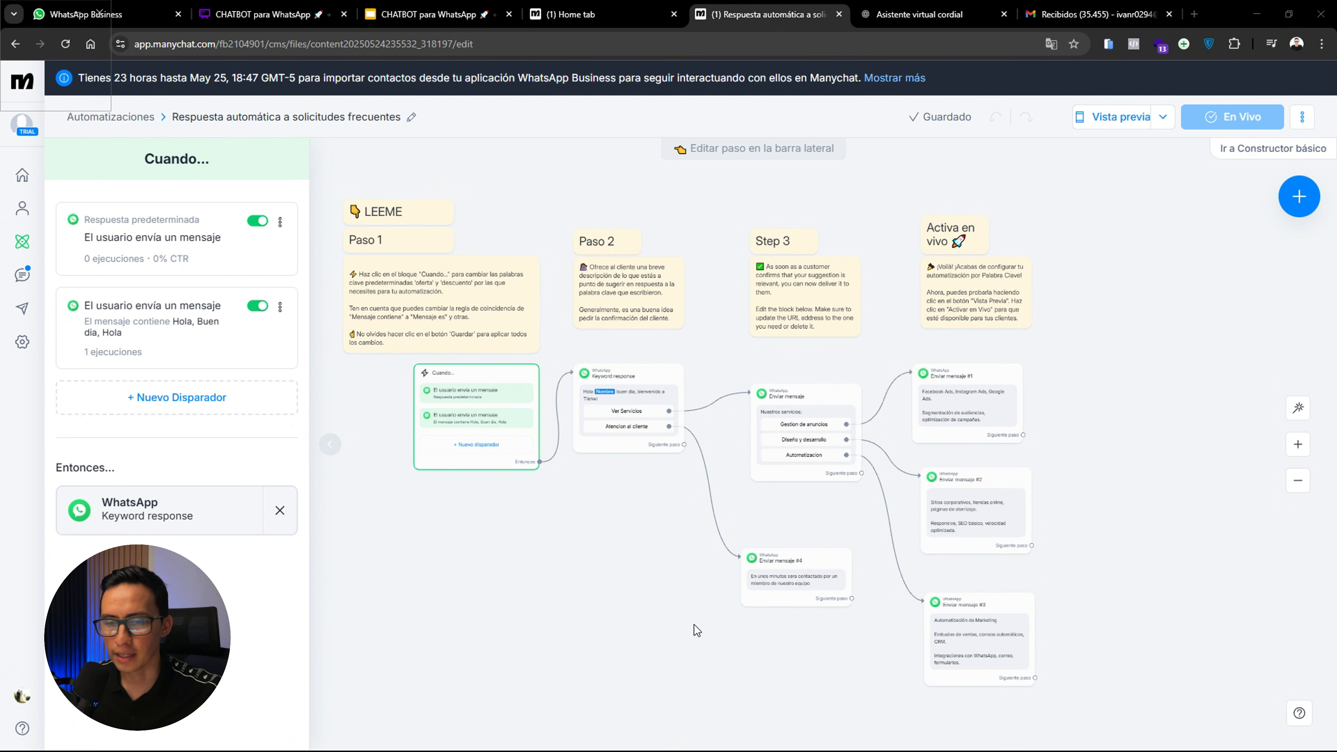
- Switch off the 'Respuesta automática a solicitudes frecuentes' keyword trigger in the automations list
{"action": "left_click", "coordinate": [127, 22]}
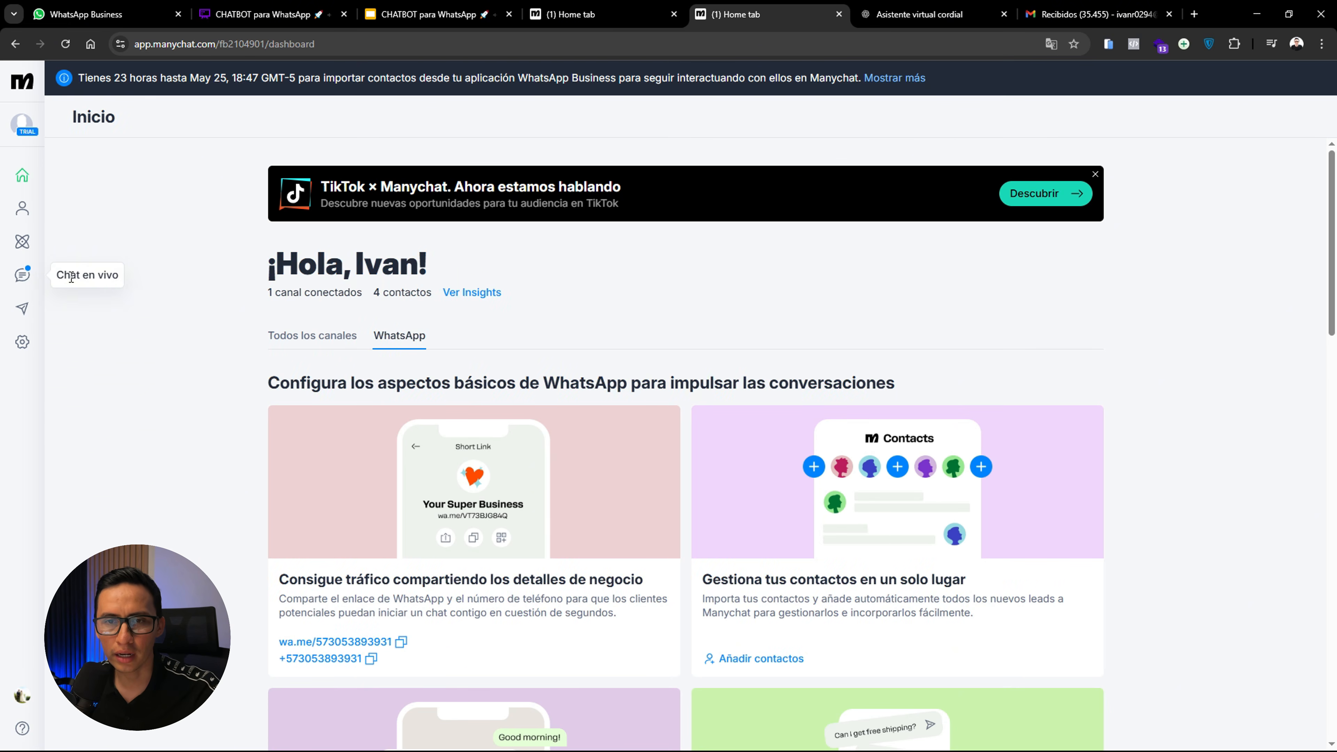
{"action": "left_click", "coordinate": [24, 247]}
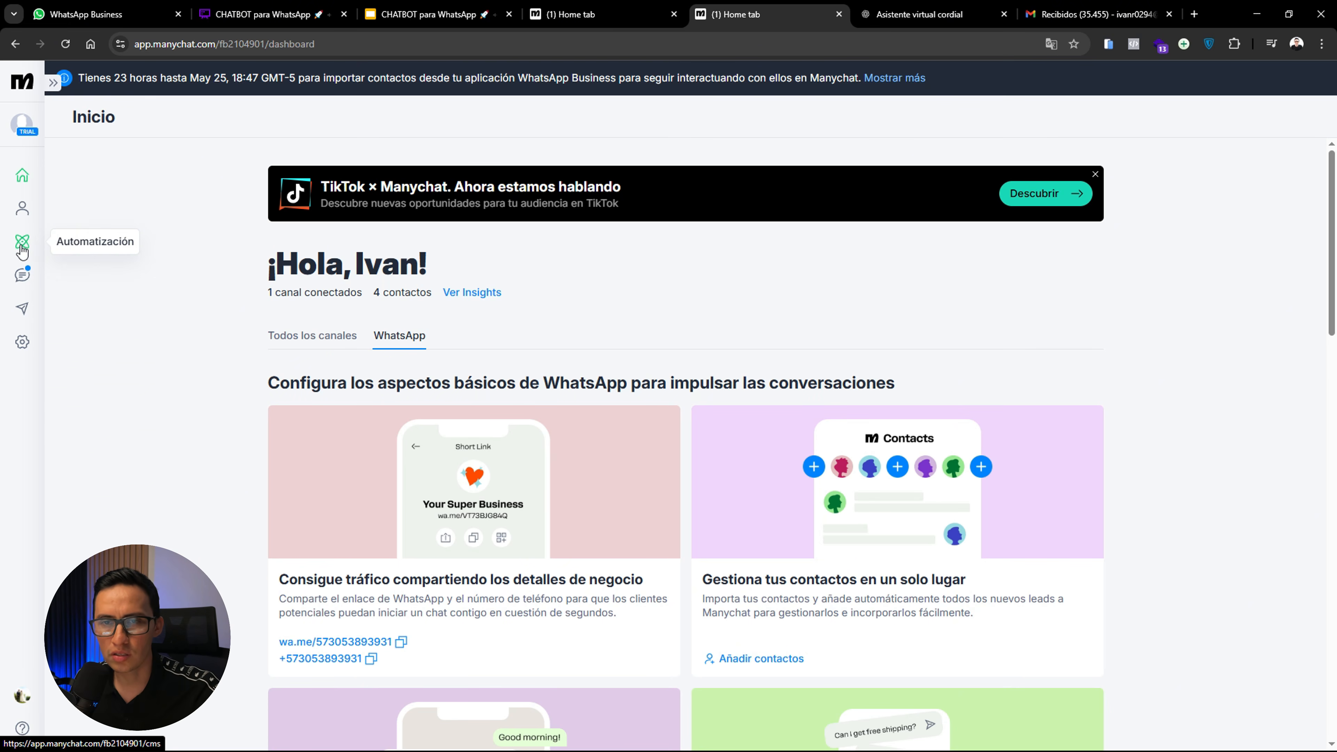
{"action": "mouse_move", "coordinate": [847, 446]}
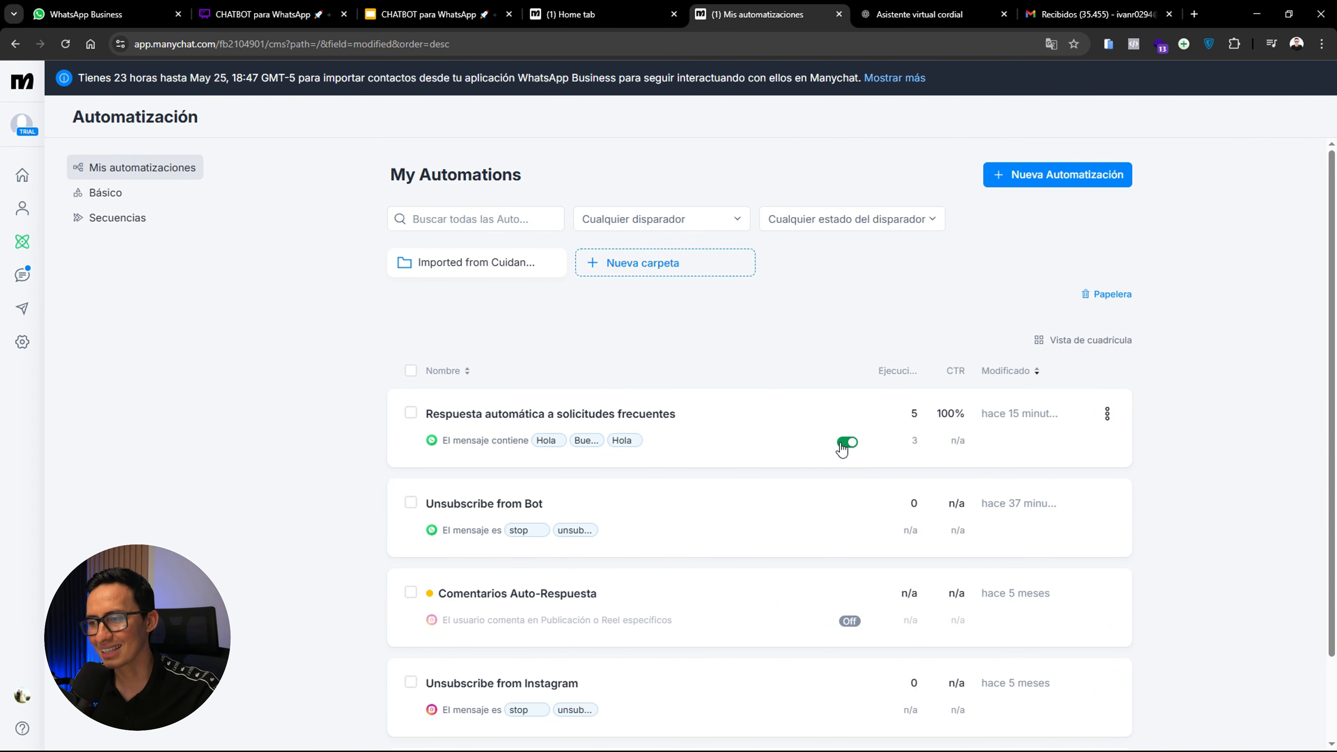
{"action": "left_click", "coordinate": [846, 443]}
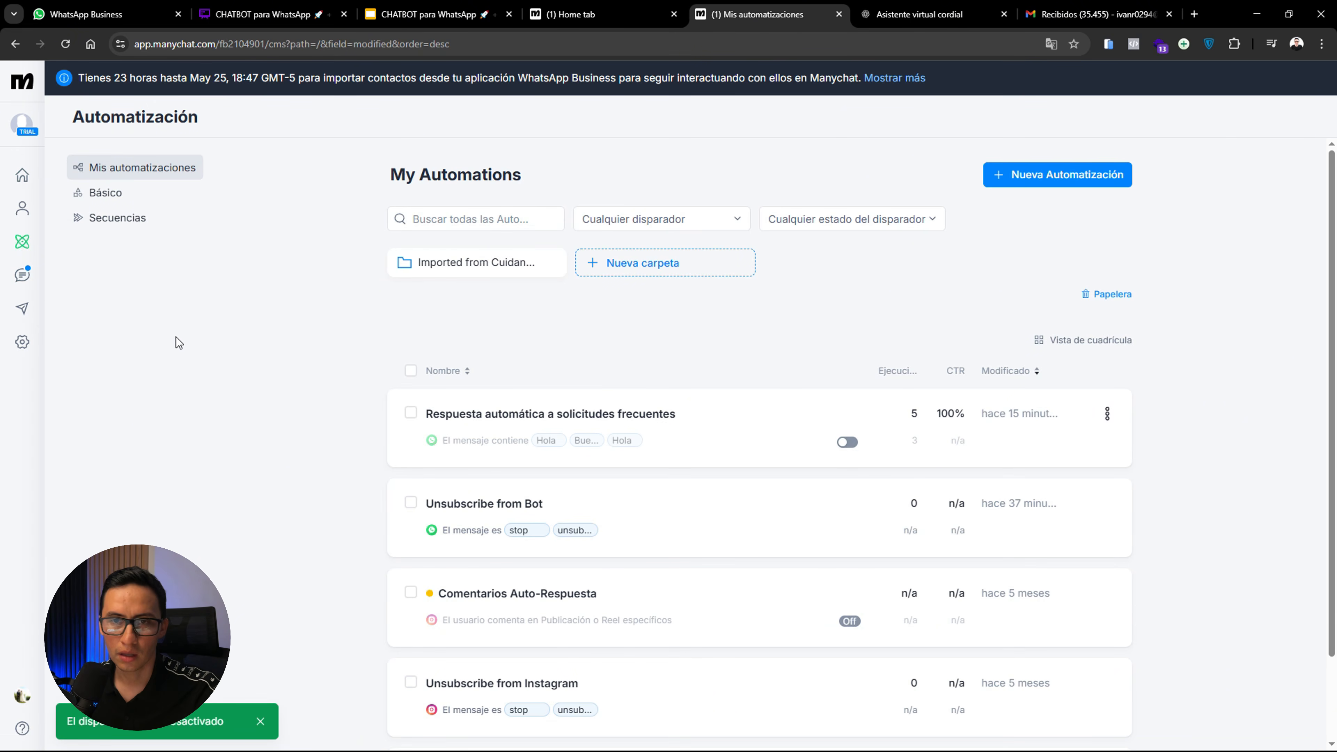
- From Inicio with Todos los canales, launch the 'Automatizar las conversaciones con la IA' template
{"action": "left_click", "coordinate": [22, 175]}
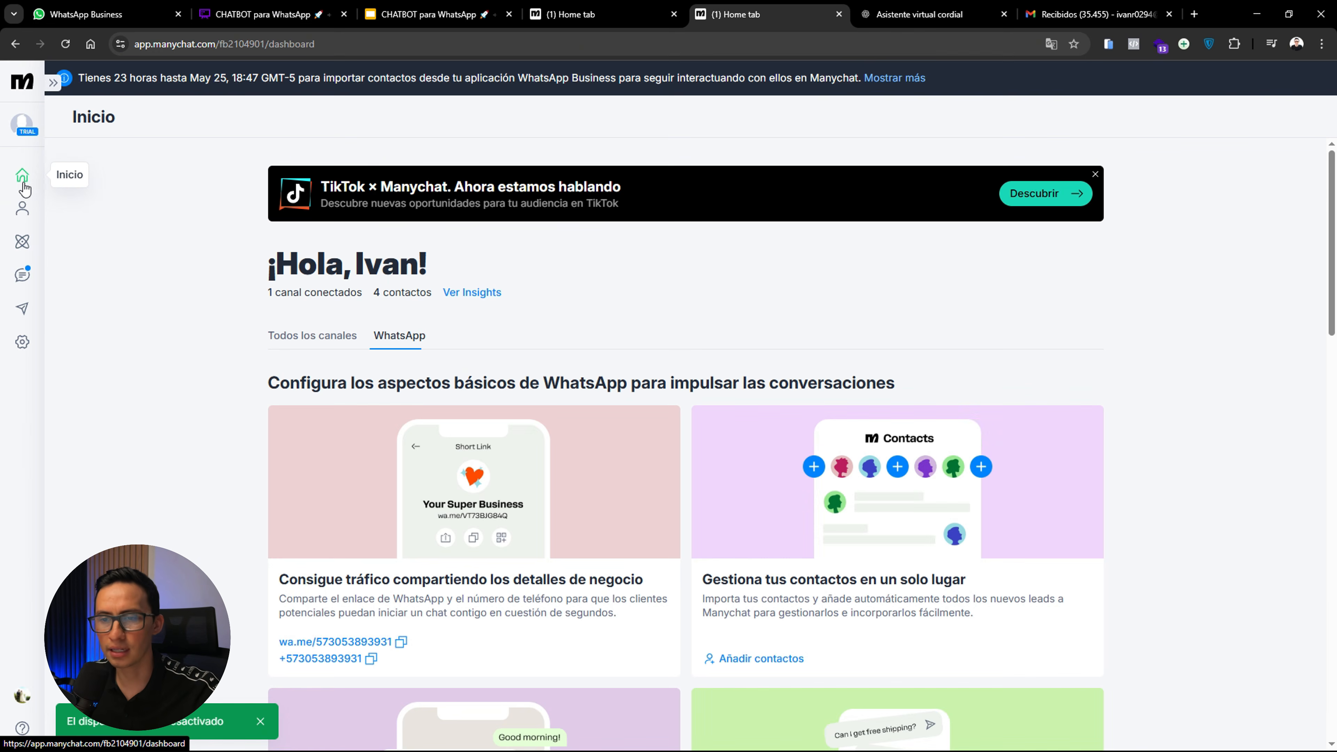
{"action": "left_click", "coordinate": [321, 347]}
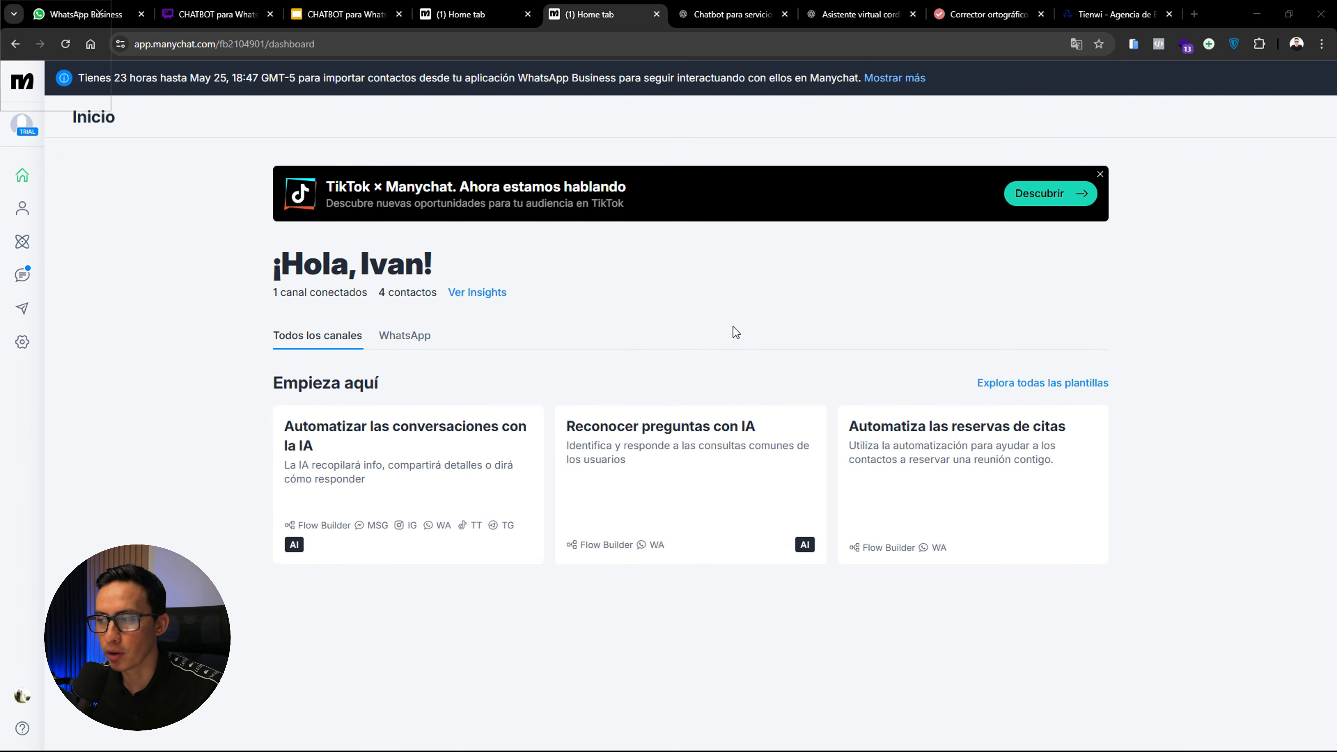
{"action": "left_click", "coordinate": [1060, 382]}
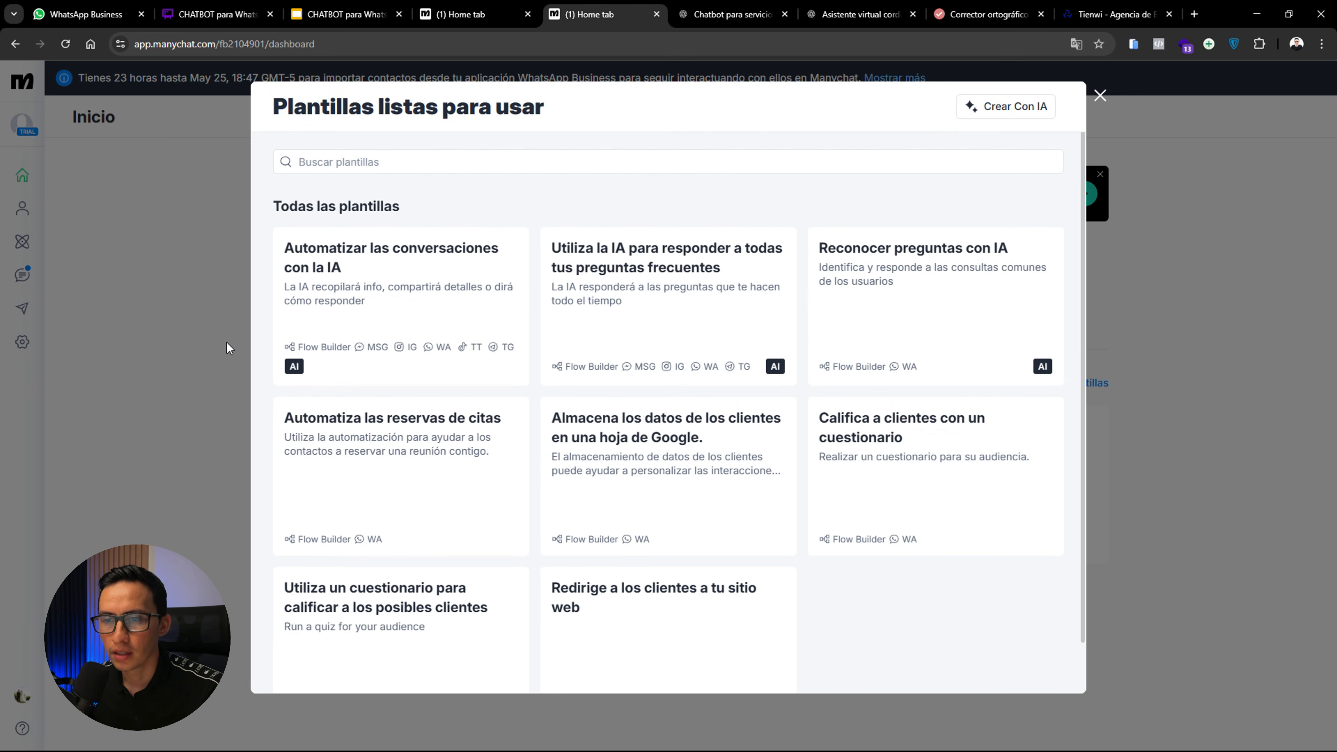
{"action": "left_click", "coordinate": [209, 353]}
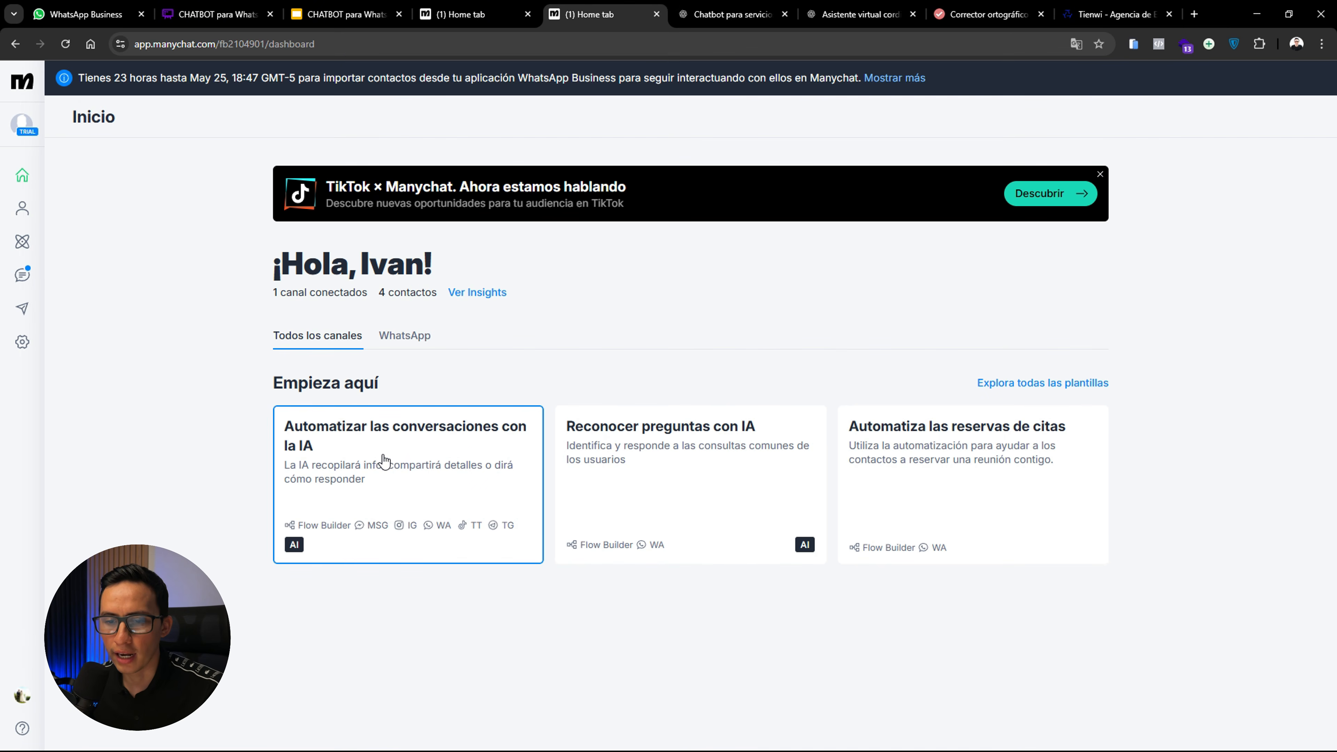
{"action": "left_click", "coordinate": [382, 461]}
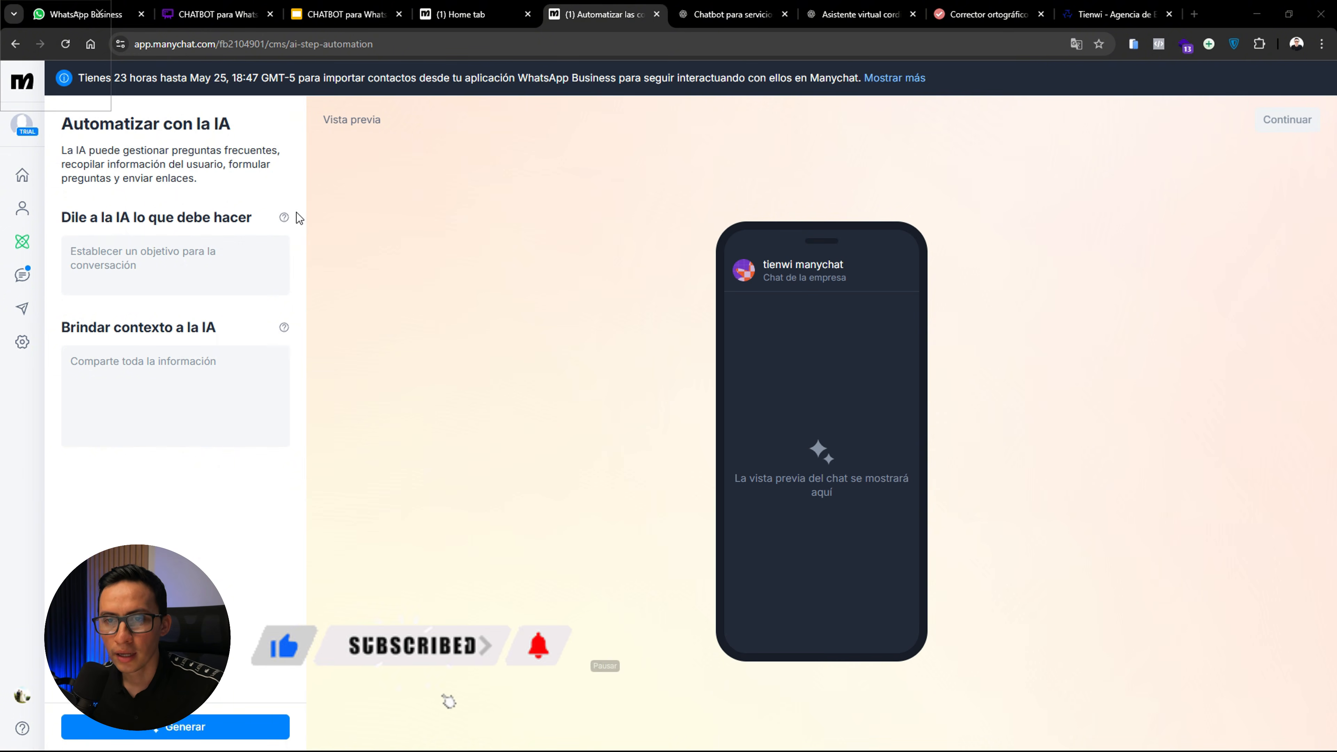
{"action": "mouse_move", "coordinate": [286, 220]}
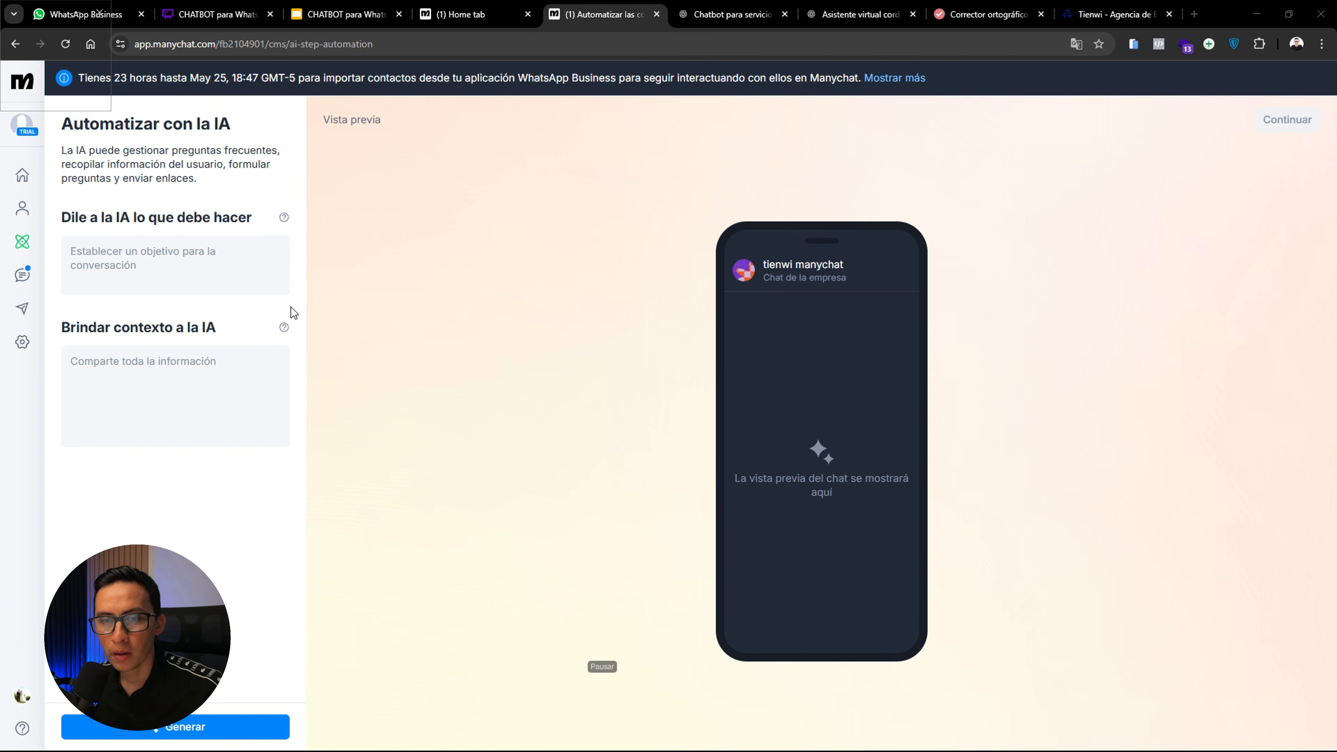
- Paste the concise FAQ customer-service goal for the AI and correct 'inventas' to 'inventes'
{"action": "left_click", "coordinate": [170, 253]}
{"action": "type", "text": "eres un agente de servicio al cliente que resuelve preguntas frecuentes sobre servicios de la agencia , no inventas informacion y eres conciso y directo"}
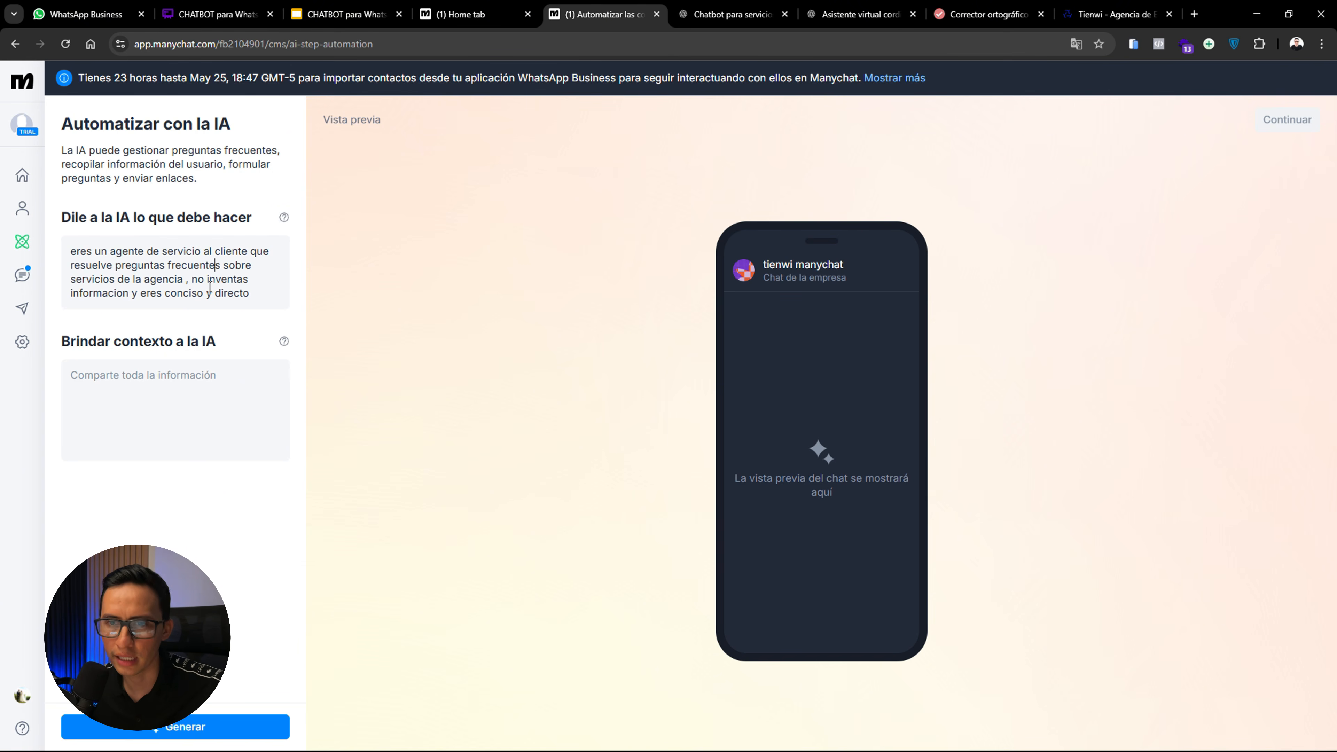
{"action": "left_click", "coordinate": [244, 276]}
{"action": "key", "text": "BackSpace"}
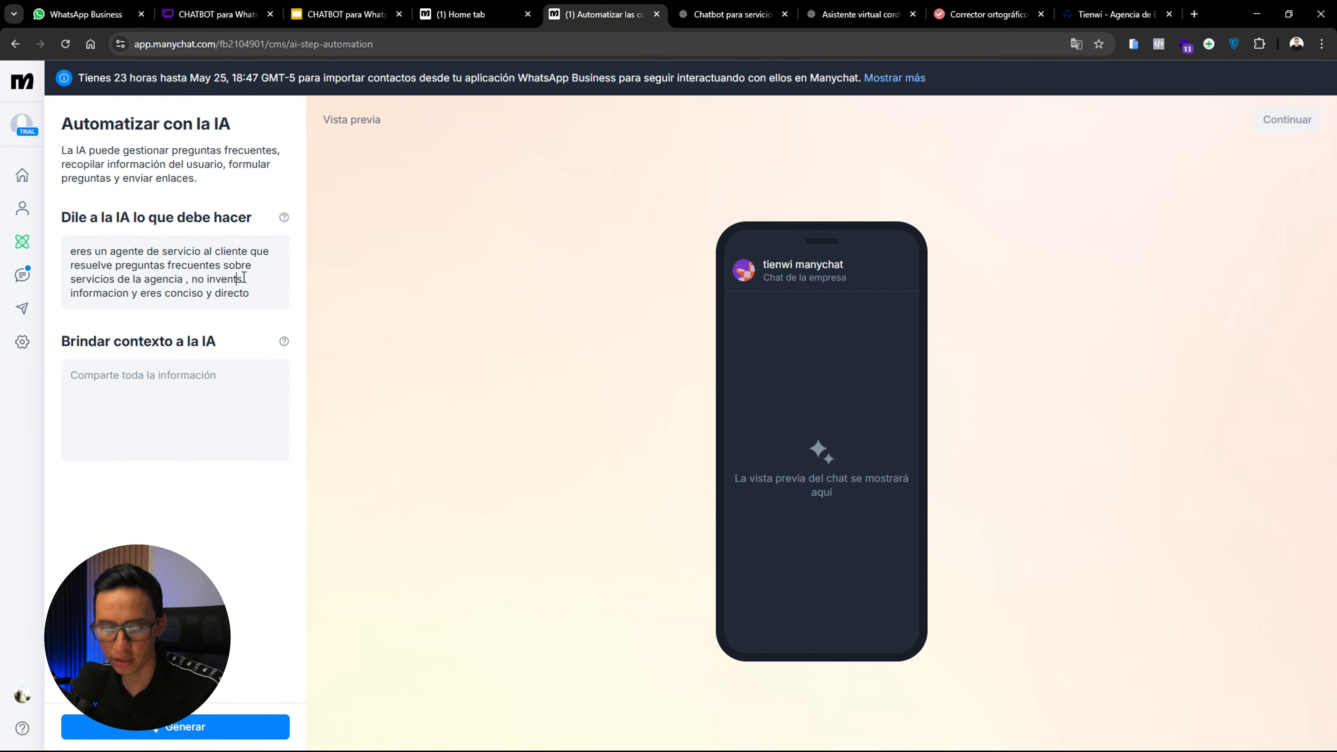
{"action": "type", "text": "e"}
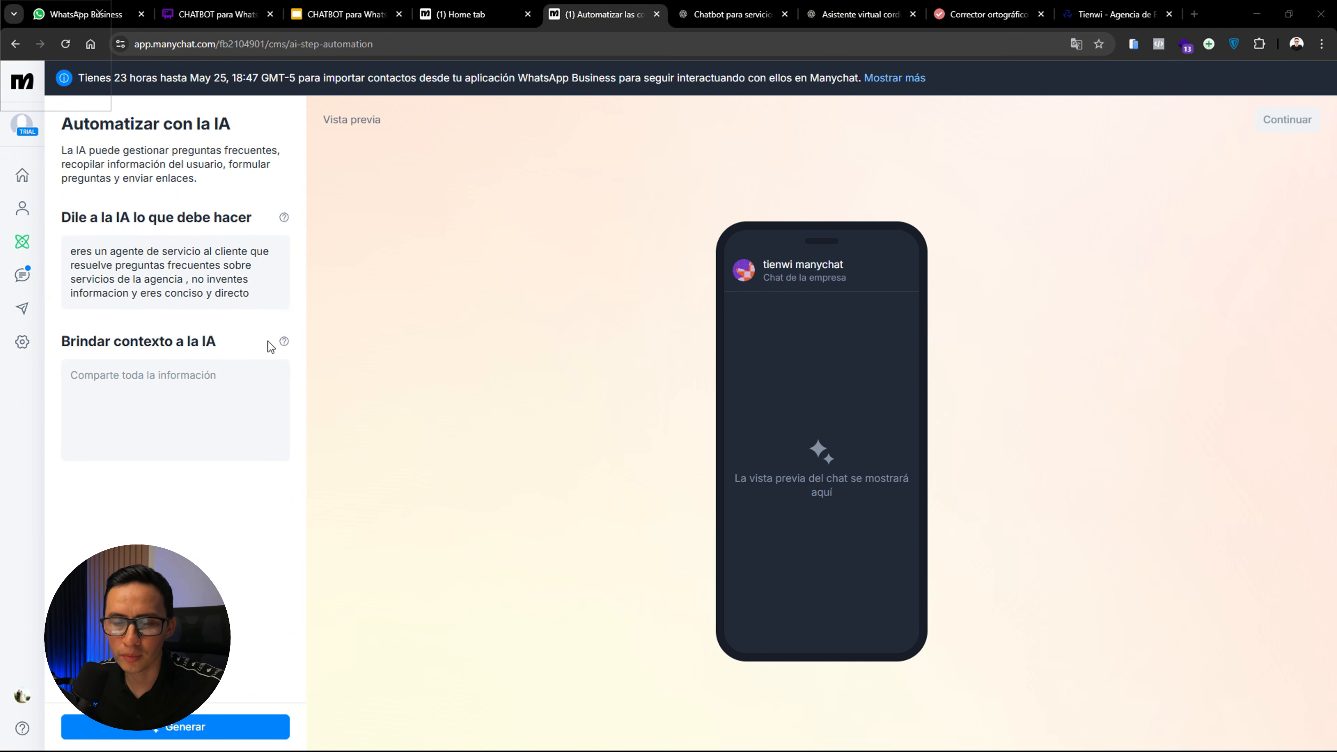
{"action": "mouse_move", "coordinate": [286, 343]}
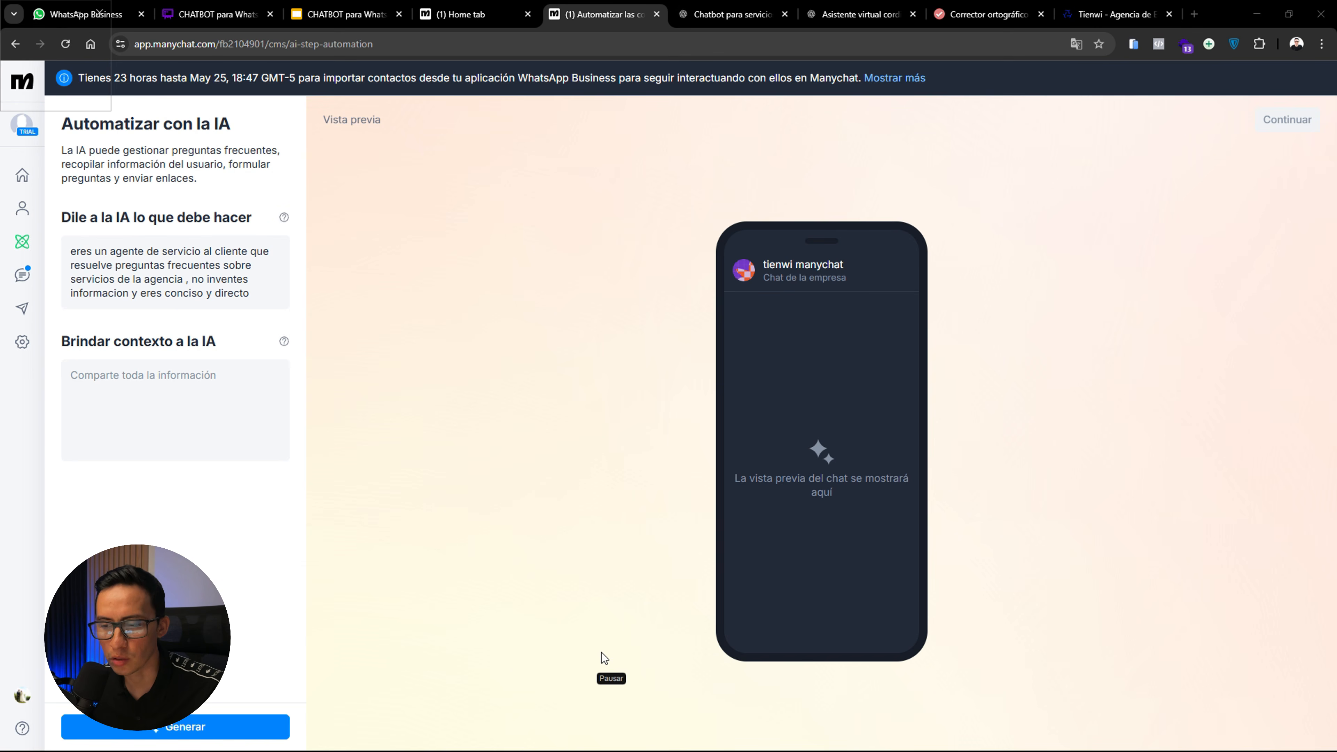
- Paste the Tienwi agency description with its three services and website, then generate the setup
{"action": "left_click", "coordinate": [232, 425]}
{"action": "type", "text": "Tienwi es una agencia de marketing y tecnologia que ofrece estos servicios: ✅Gestión de Anuncios ✅Diseño y Desarrollo Web ✅Automatización de Marketing  pagina web: https://tienwi.com.co/"}
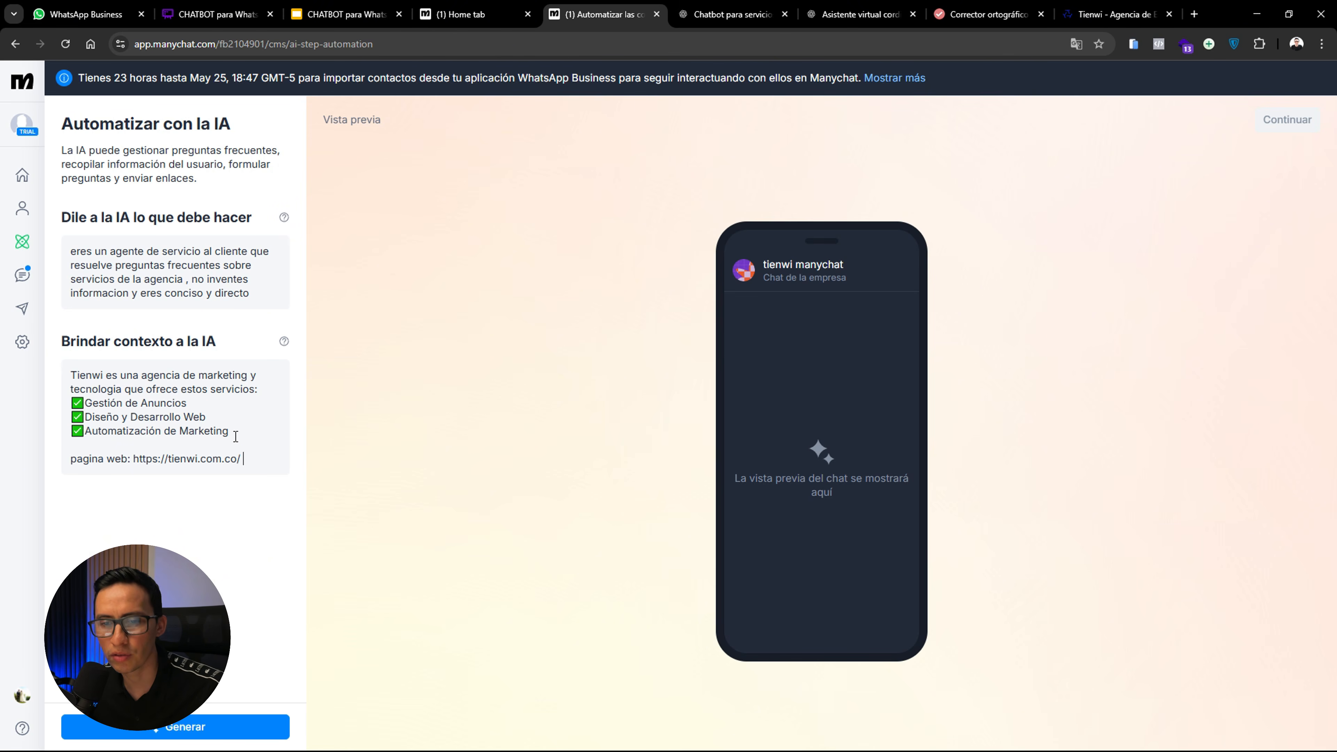
{"action": "left_click", "coordinate": [191, 445]}
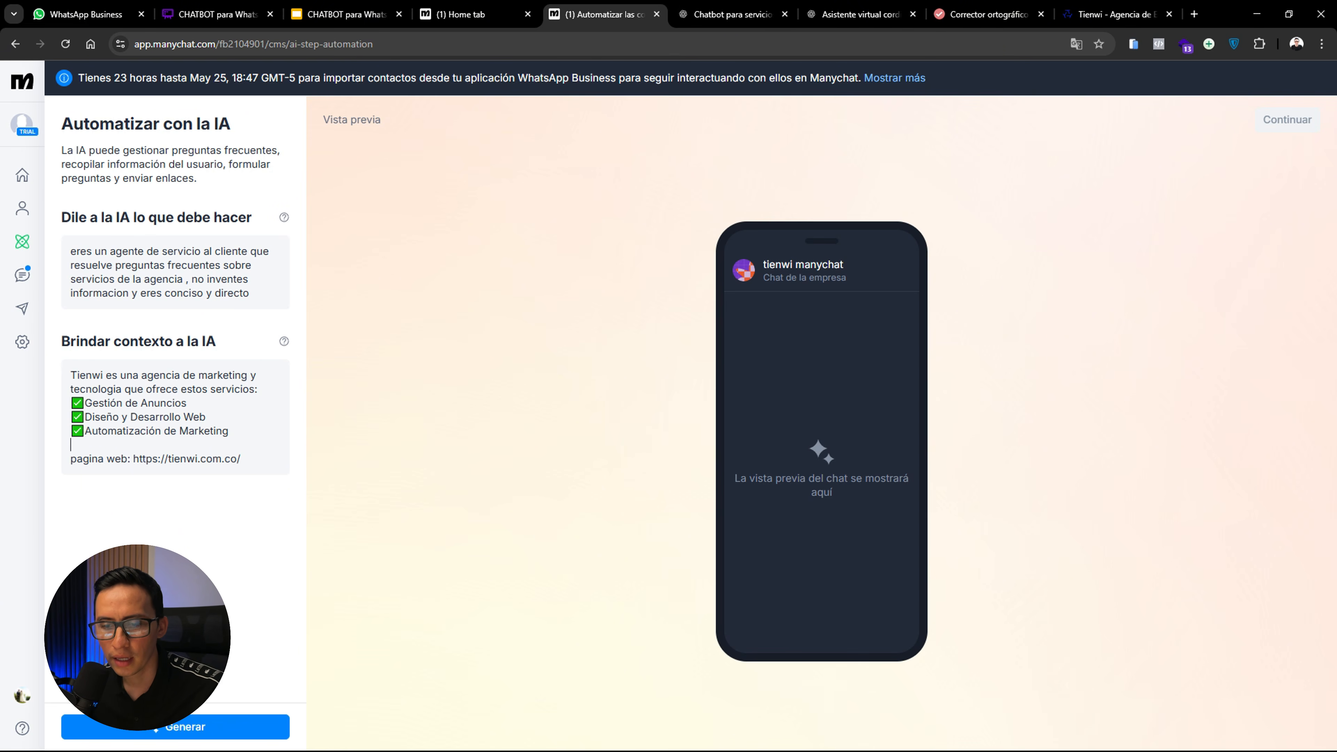
{"action": "left_click", "coordinate": [200, 730]}
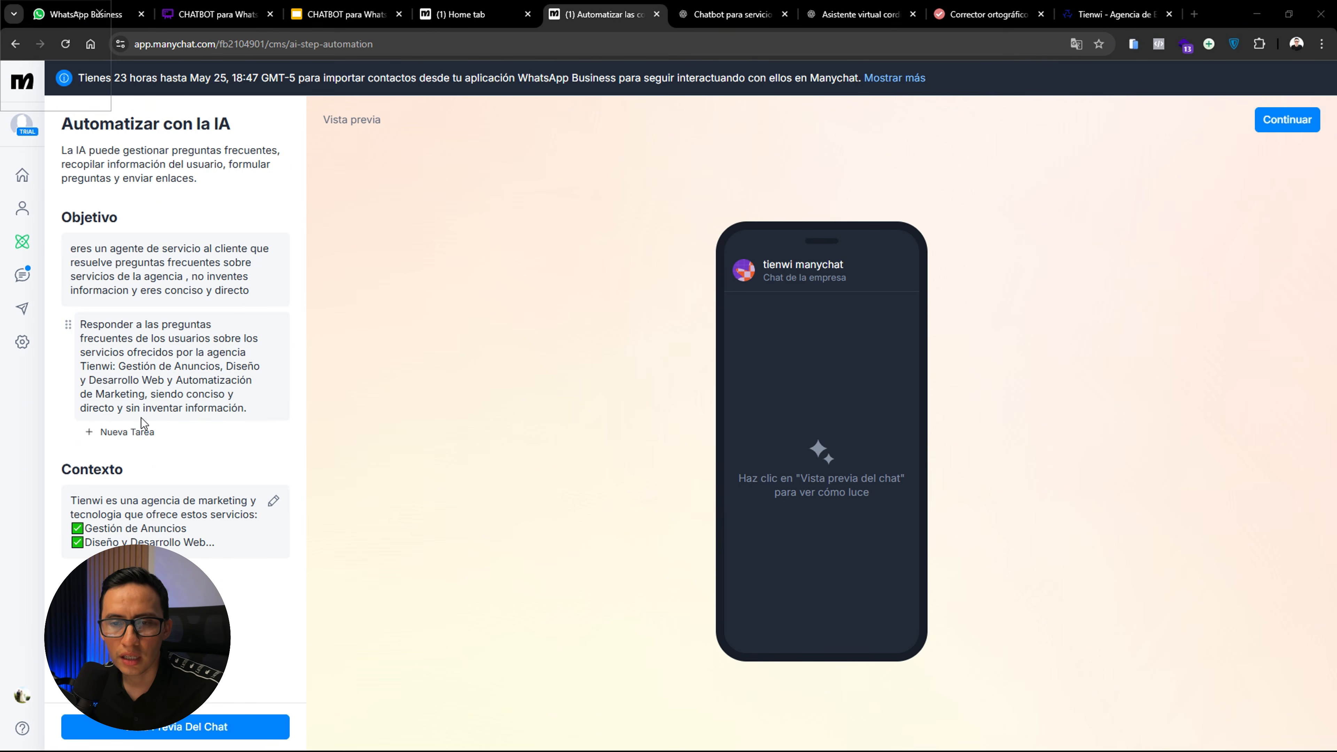
- Remove the empty task row and test the AI in the chat preview with 'hola'
{"action": "left_click", "coordinate": [136, 439]}
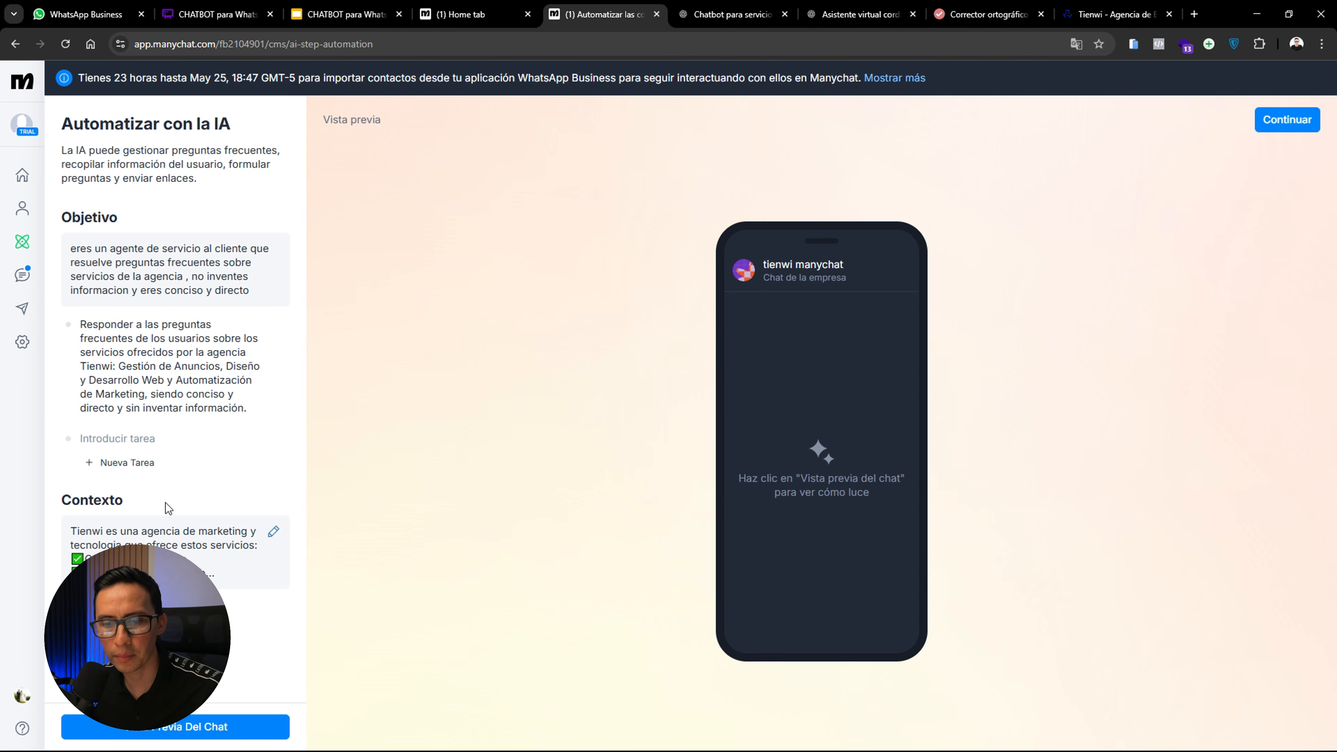
{"action": "left_click", "coordinate": [216, 730]}
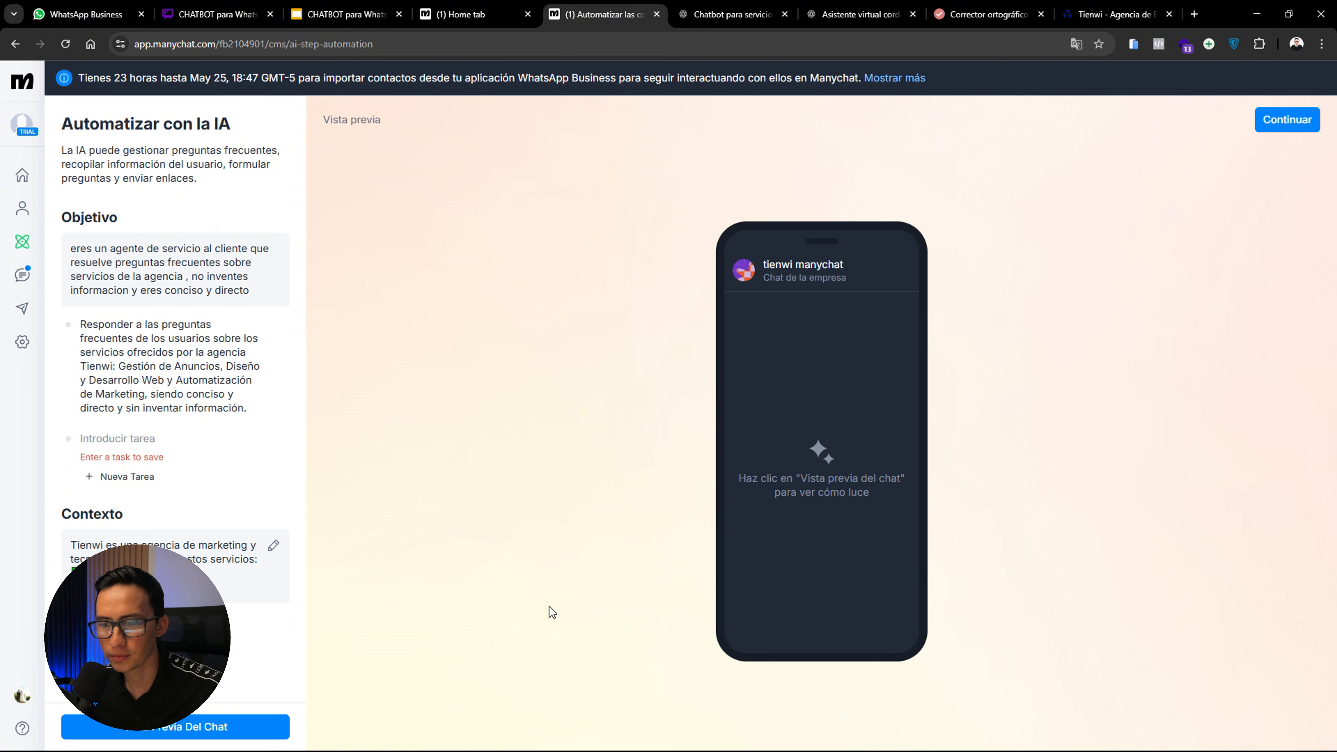
{"action": "left_click", "coordinate": [277, 441]}
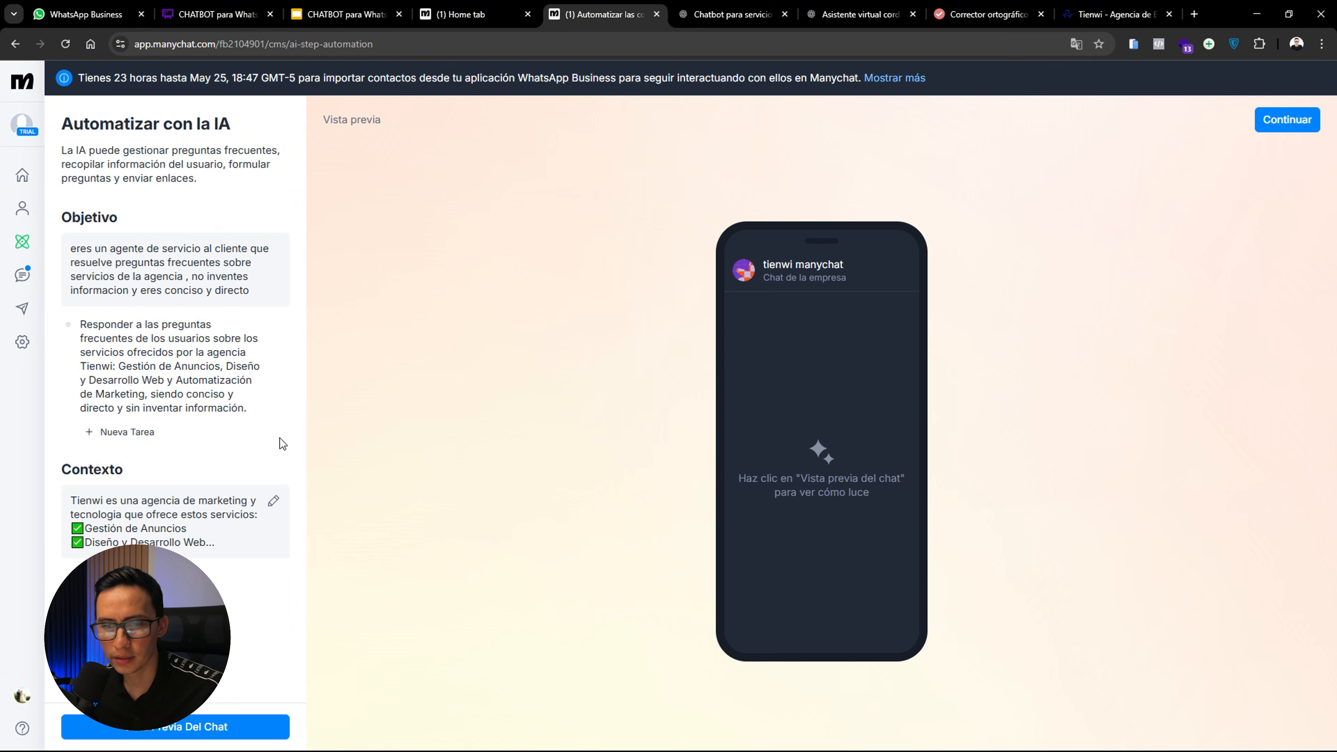
{"action": "left_click", "coordinate": [260, 737]}
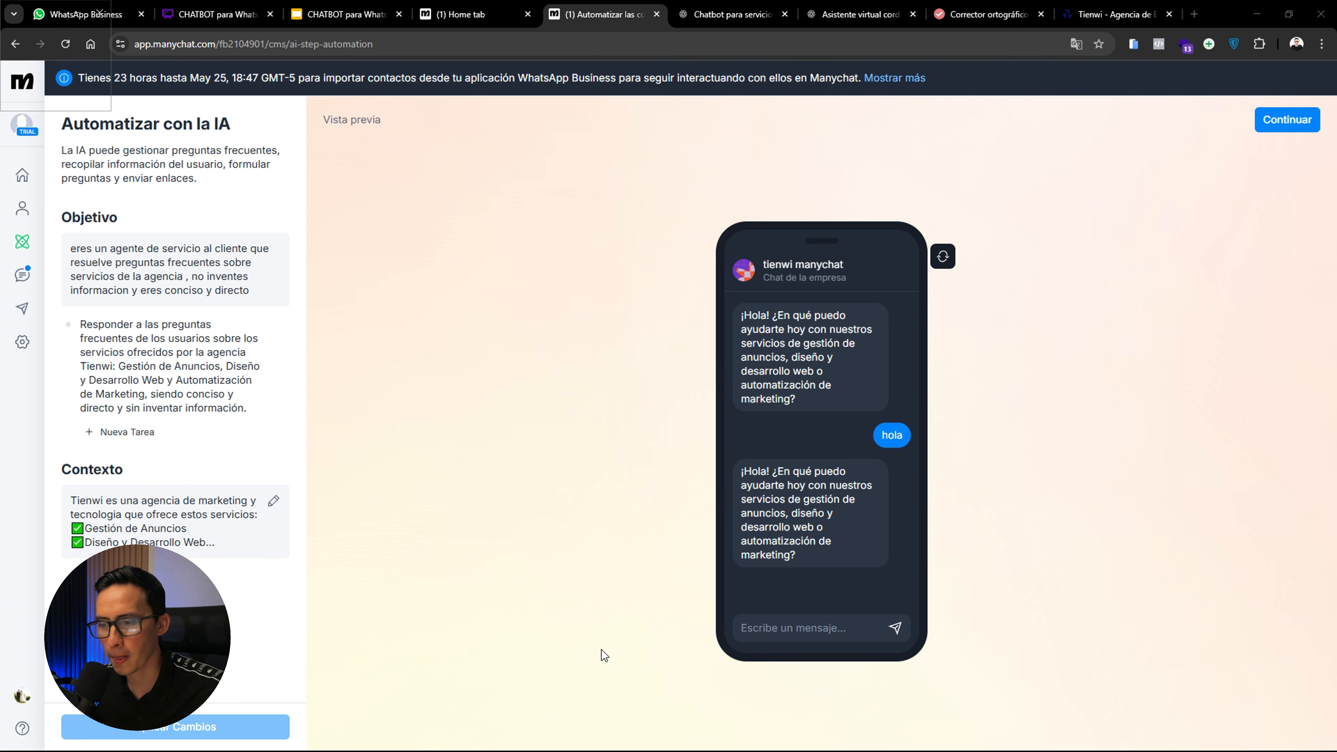
- Add a WhatsApp 'El usuario envía un mensaje' trigger using the 'El mensaje contiene' condition
{"action": "left_click", "coordinate": [1287, 120]}
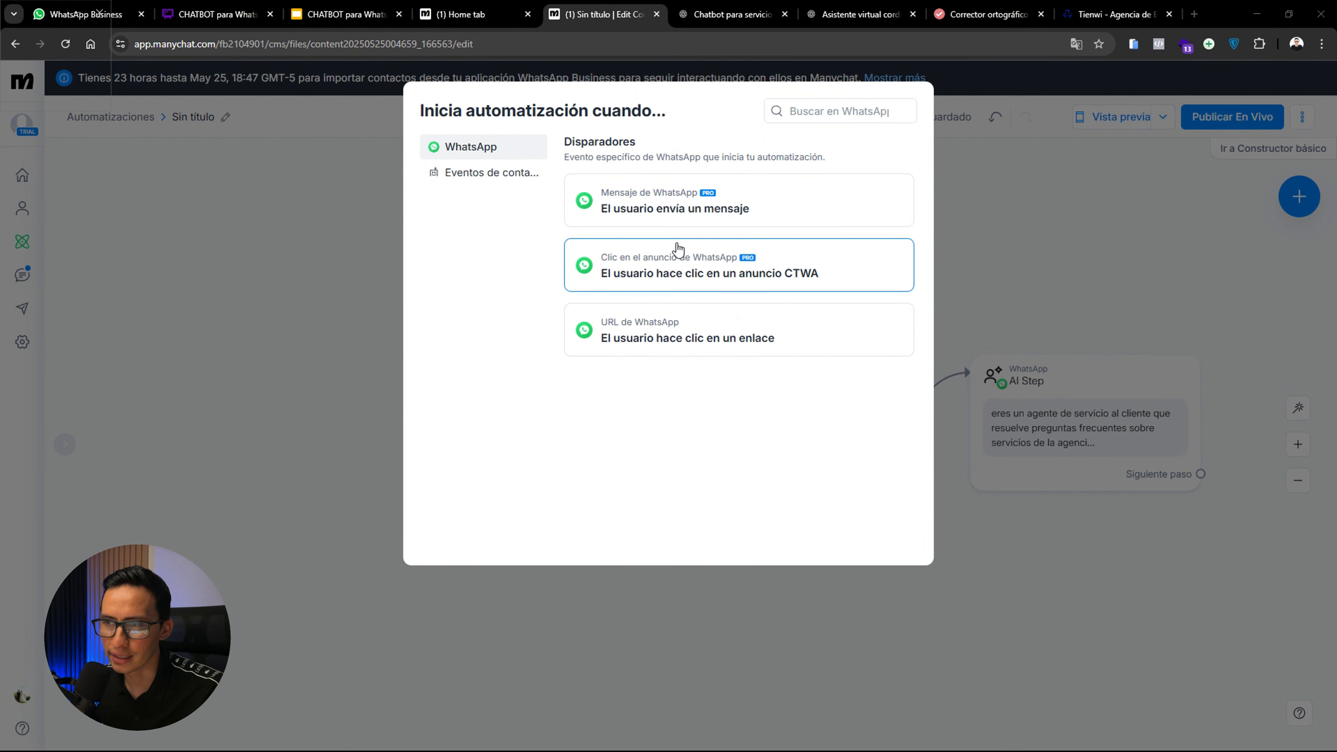
{"action": "left_click", "coordinate": [679, 206]}
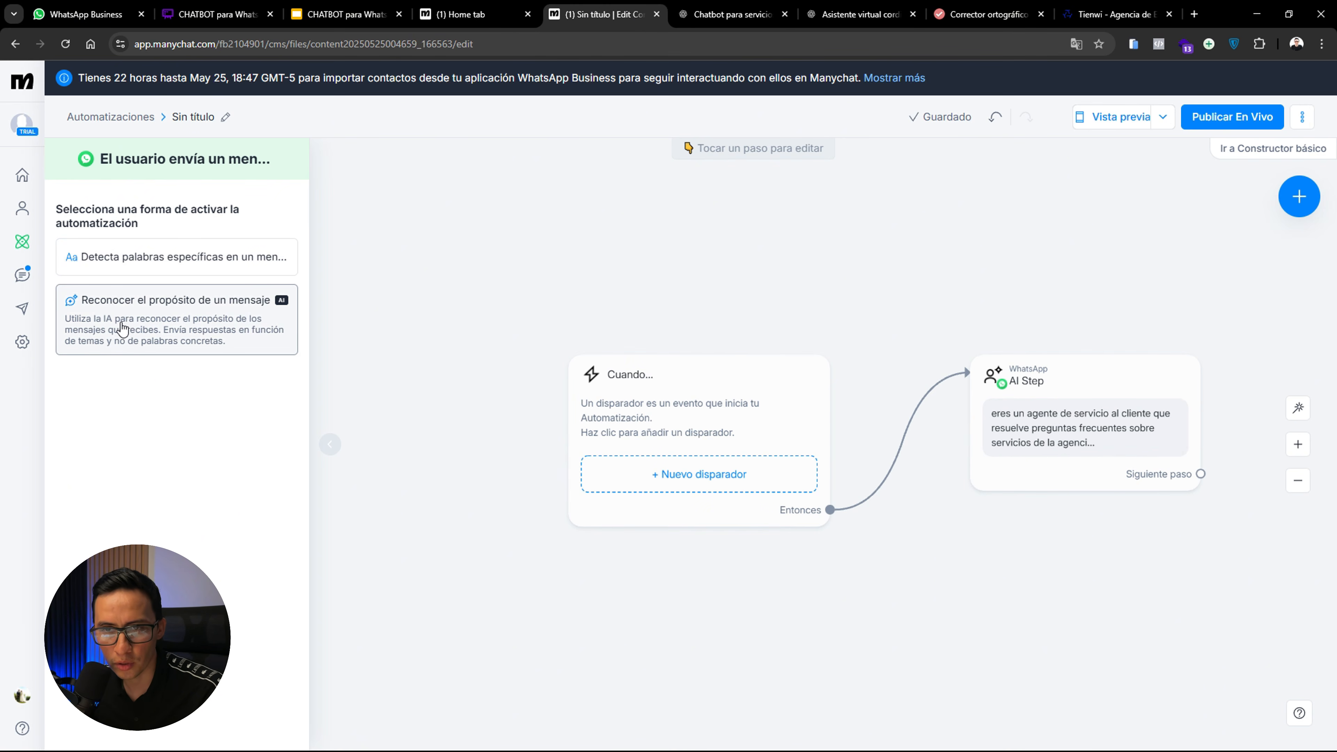
{"action": "left_click", "coordinate": [158, 335]}
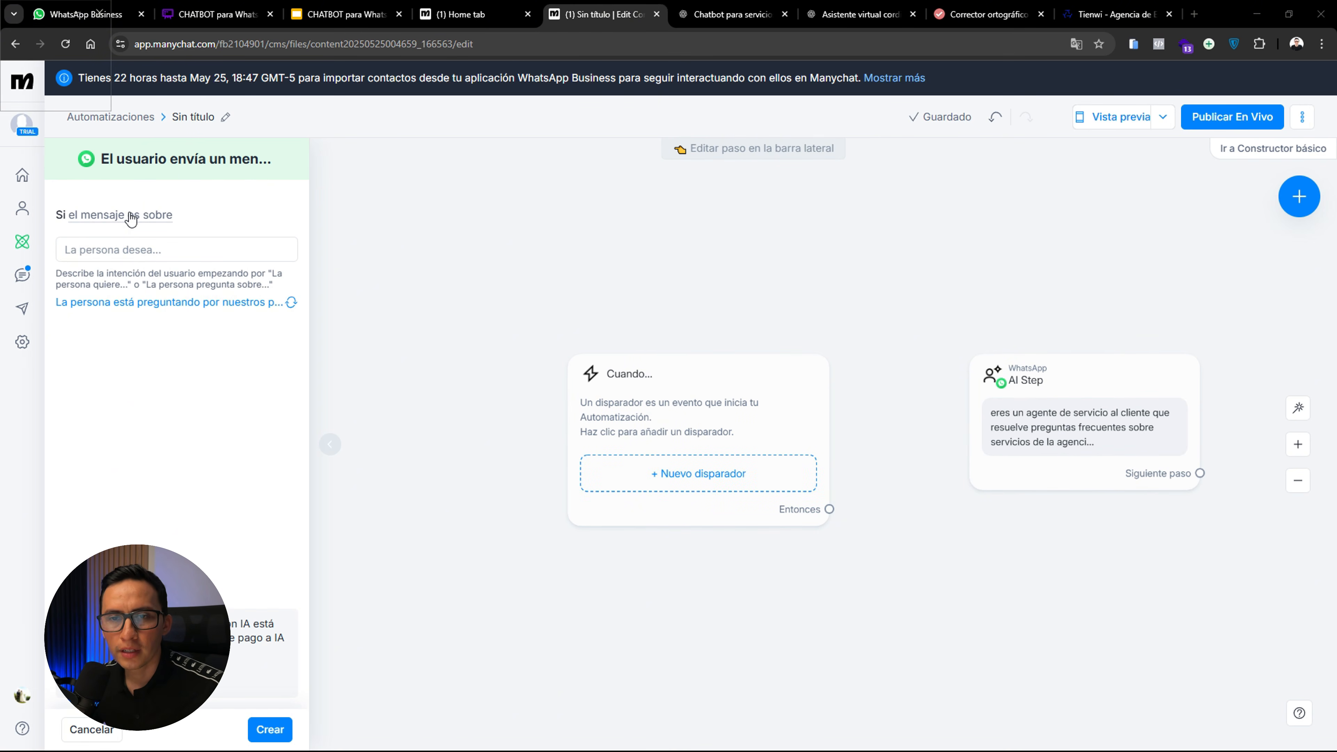
{"action": "left_click", "coordinate": [108, 219]}
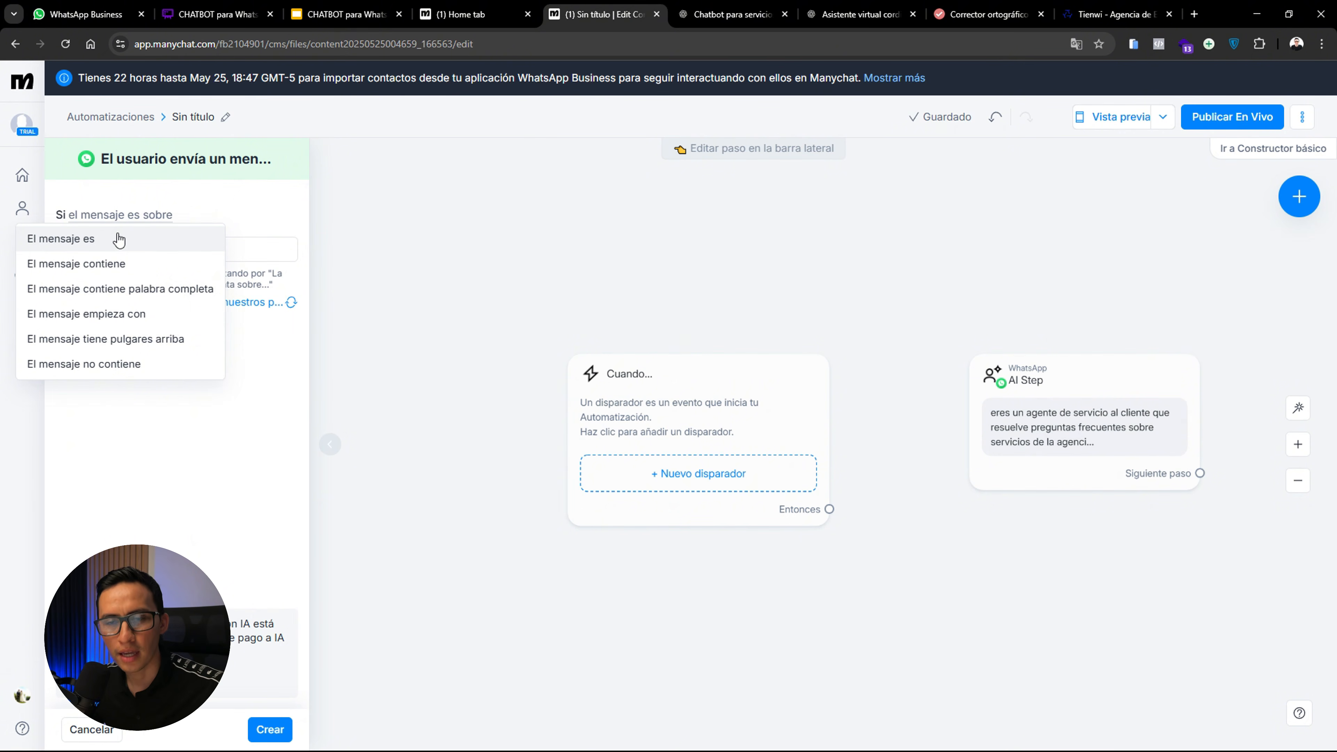
{"action": "left_click", "coordinate": [112, 265]}
- Add the keywords Servicios and Planes, then bring up the replace-with-AI-purpose option
{"action": "left_click", "coordinate": [125, 243]}
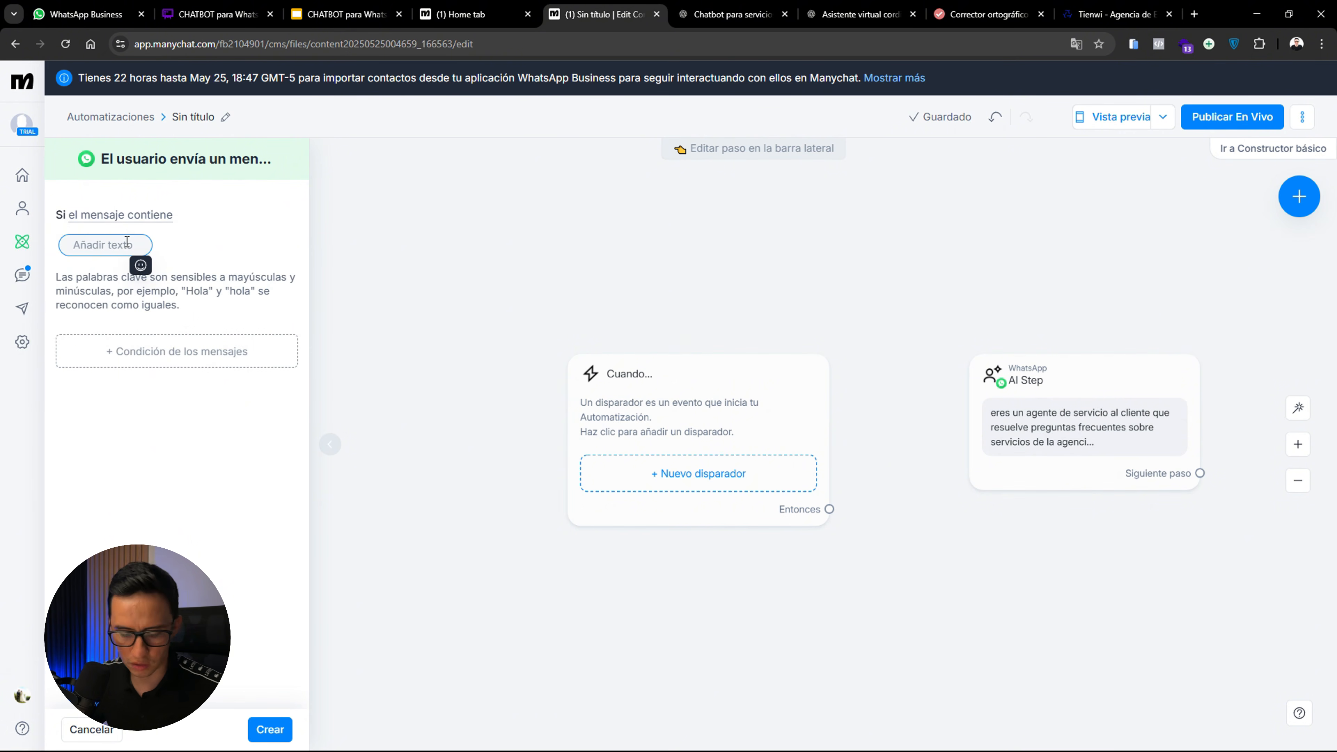
{"action": "type", "text": "Servicios"}
{"action": "left_click", "coordinate": [203, 439]}
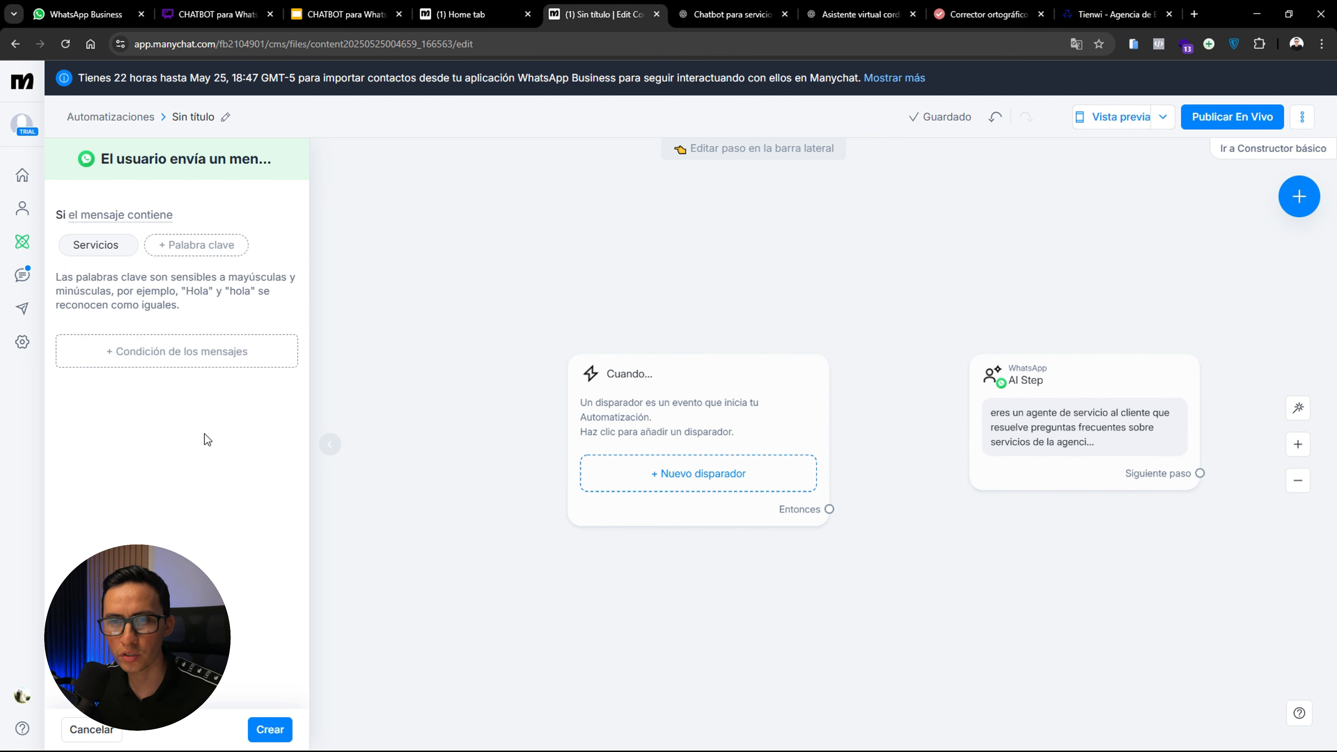
{"action": "left_click", "coordinate": [193, 245]}
{"action": "type", "text": "Planes"}
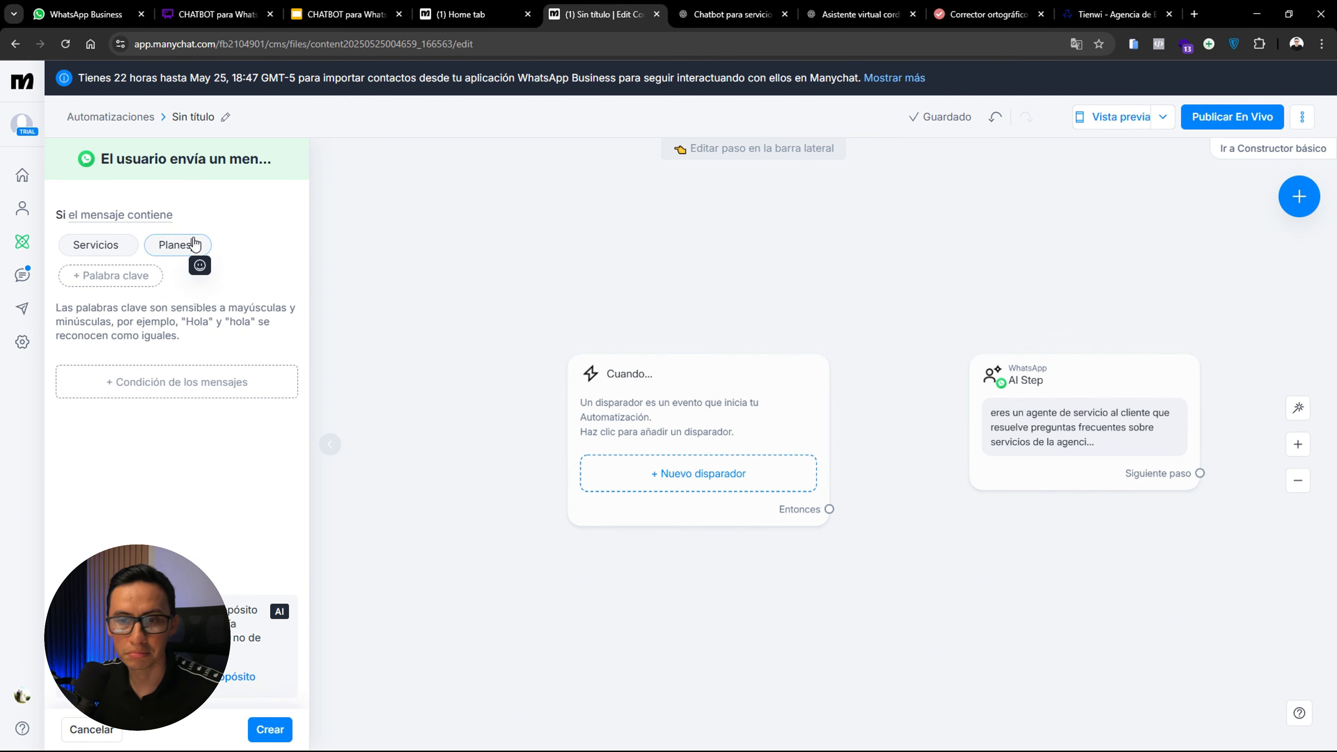
{"action": "left_click", "coordinate": [203, 453]}
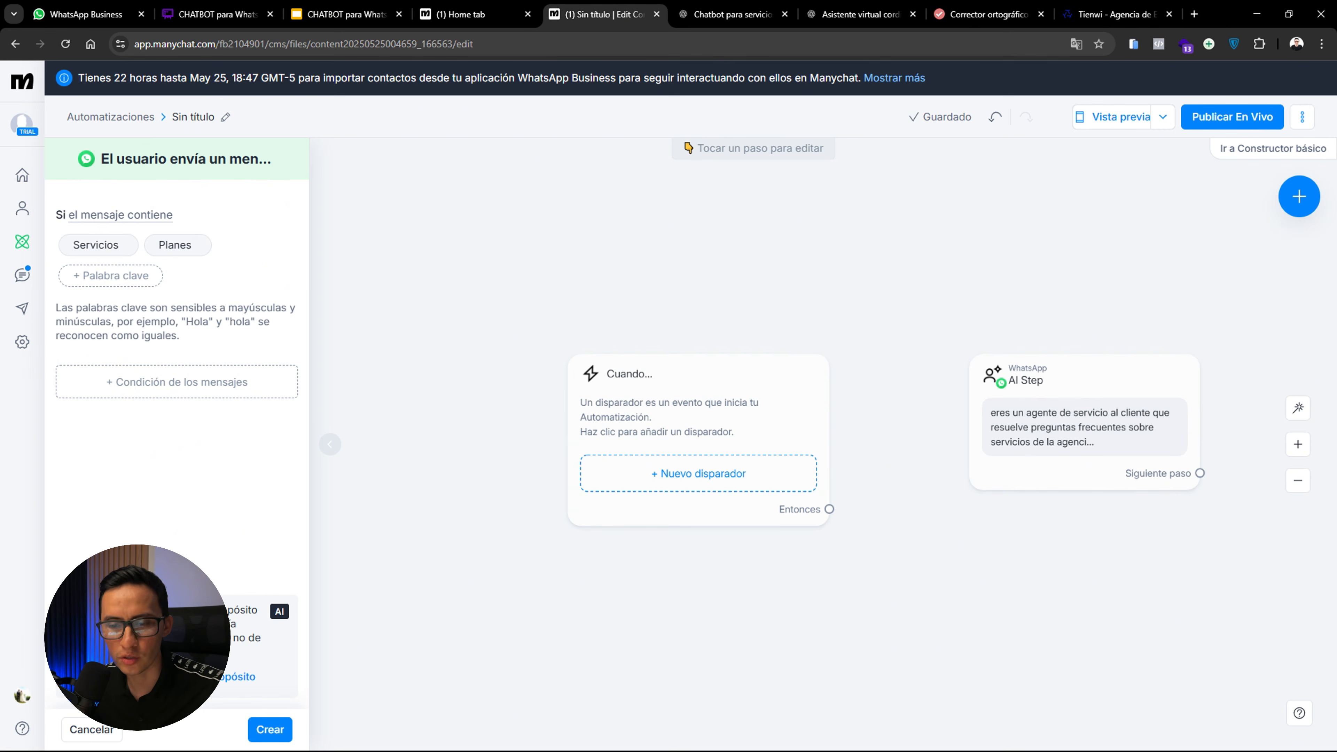
{"action": "left_click", "coordinate": [240, 676]}
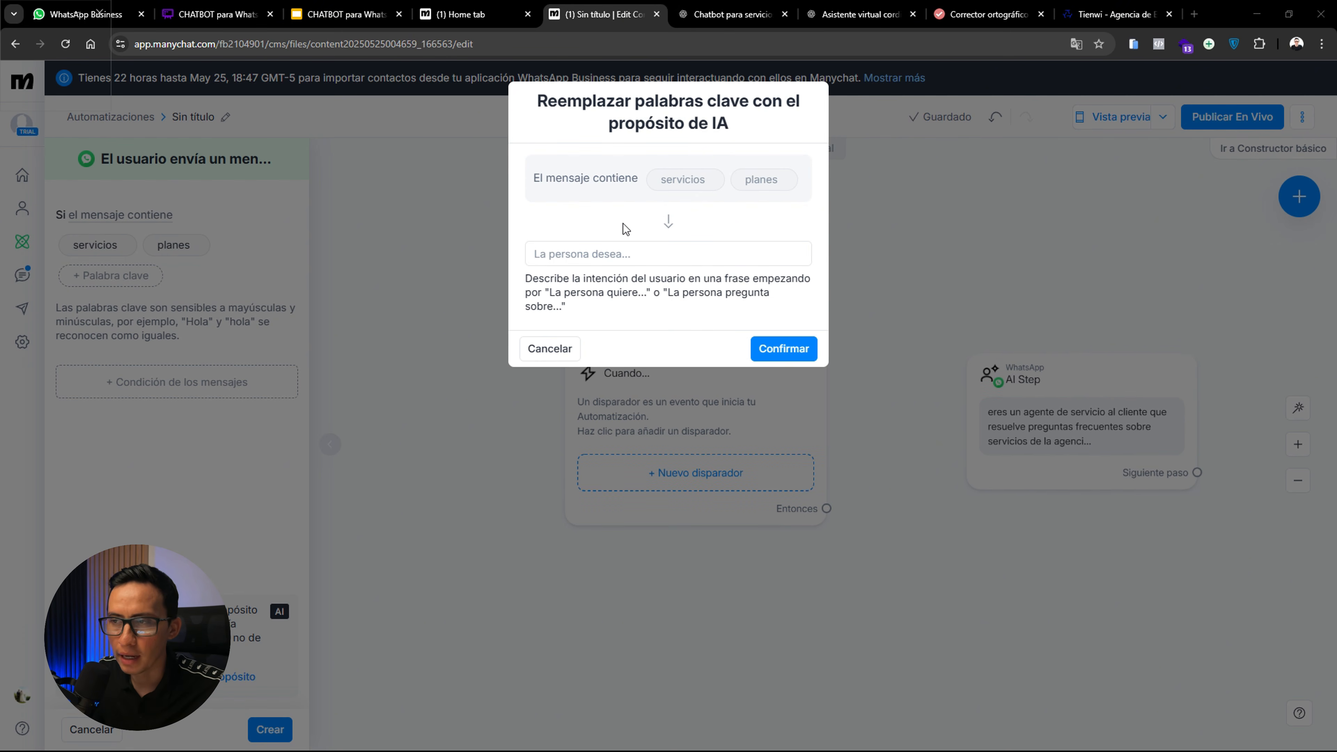
- Set the trigger's AI purpose to 'servicios' and confirm replacing the keywords
{"action": "left_click", "coordinate": [596, 253]}
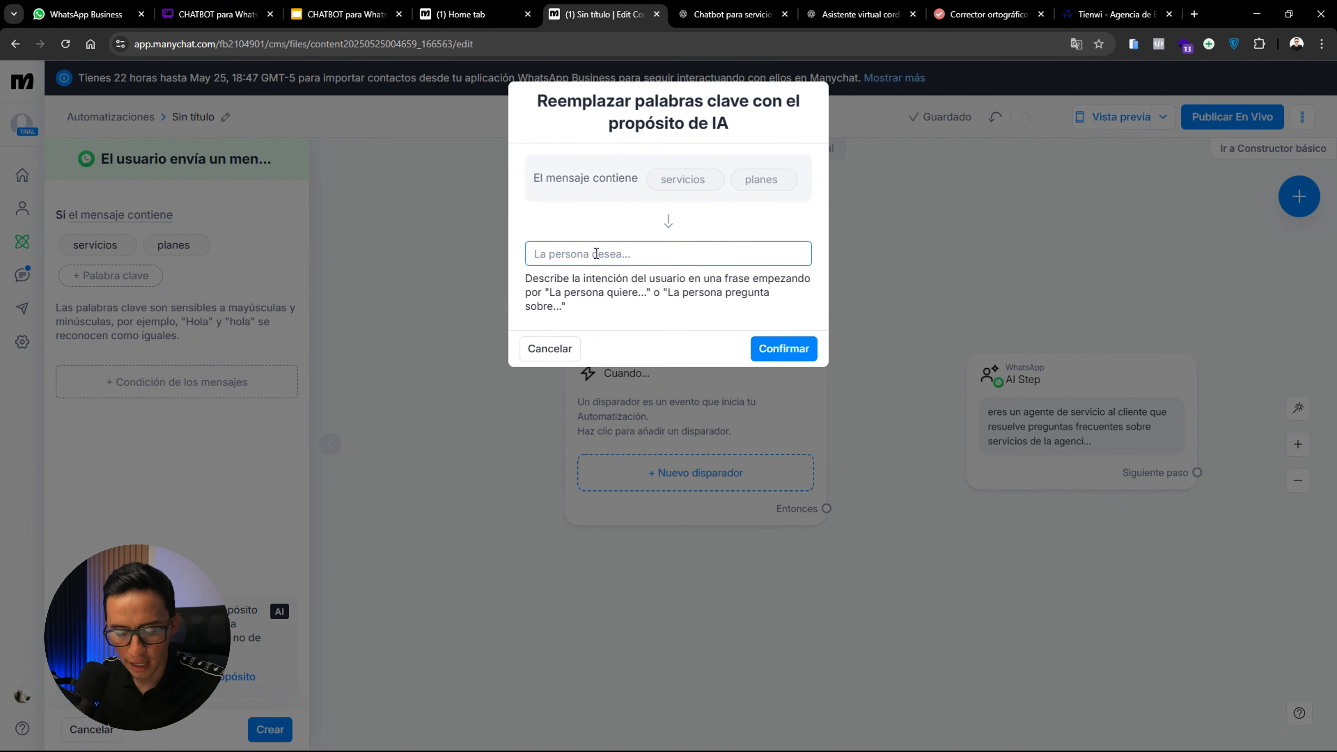
{"action": "type", "text": "servicios"}
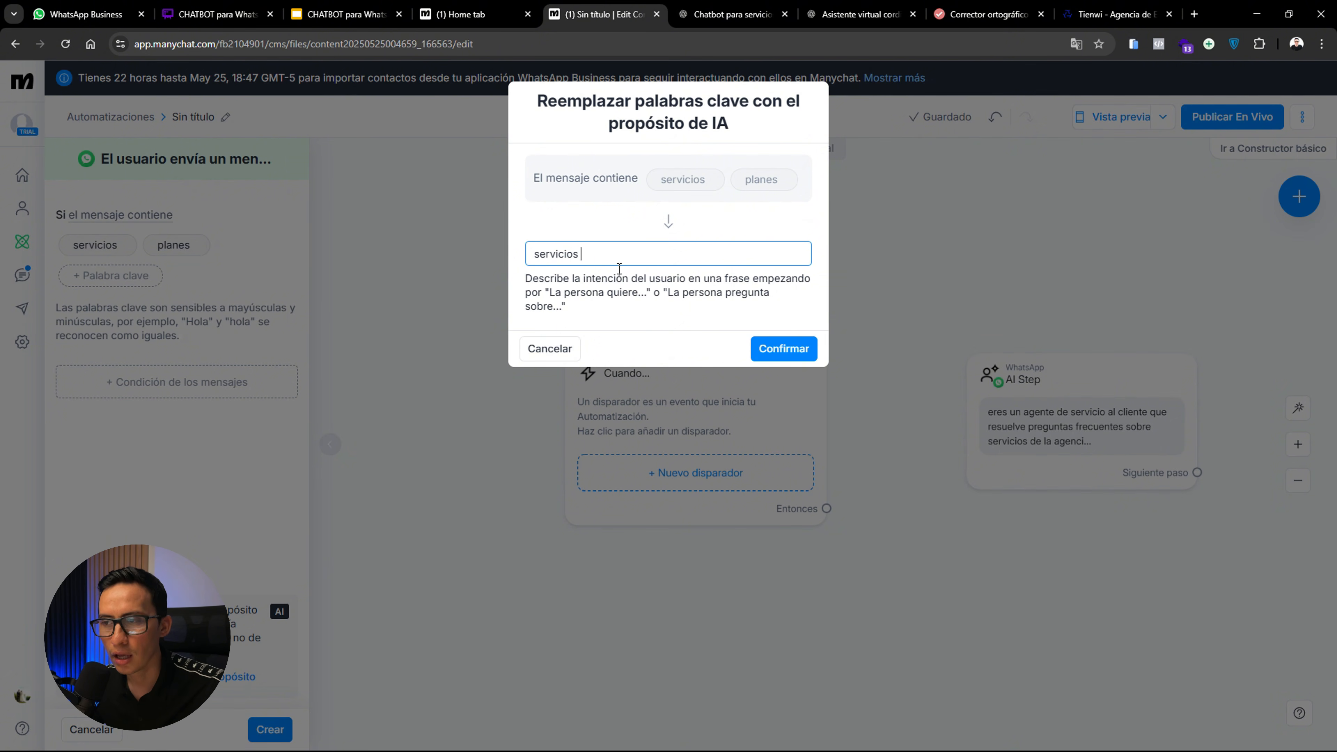
{"action": "left_click", "coordinate": [783, 349]}
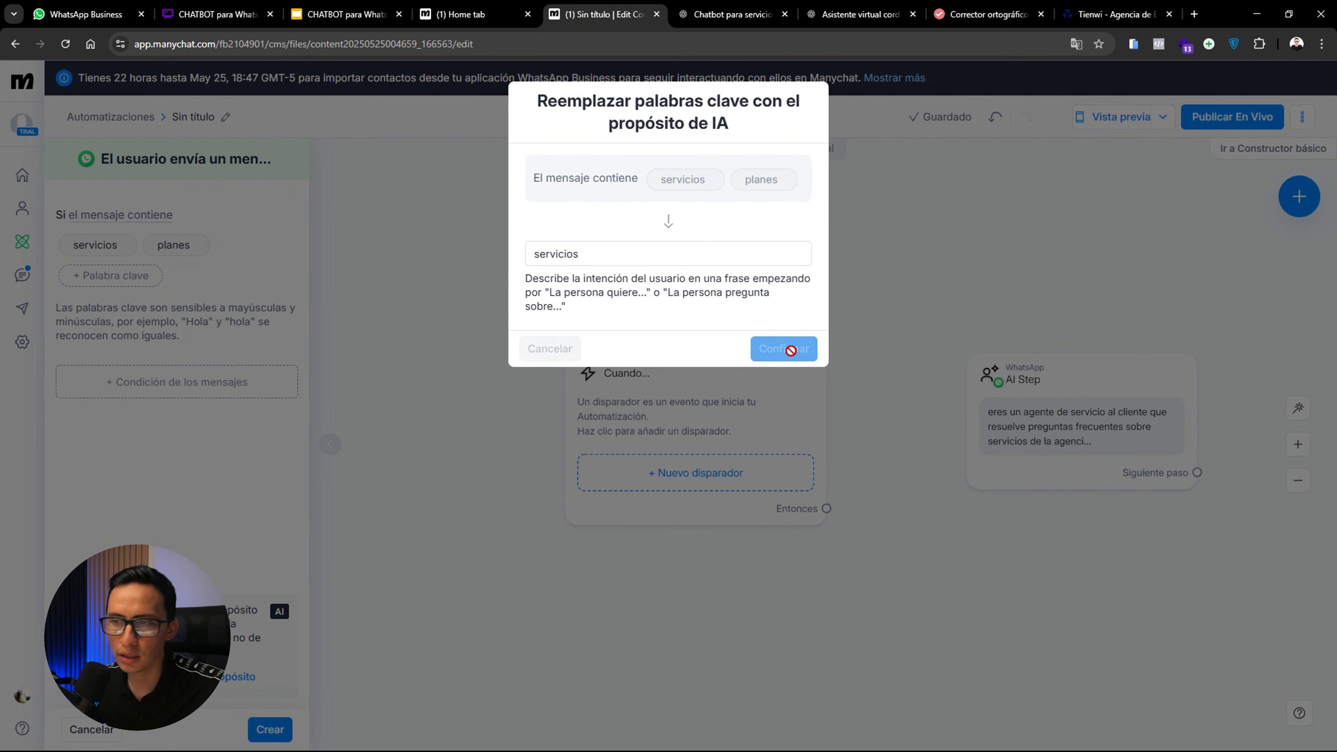
{"action": "left_click", "coordinate": [742, 420]}
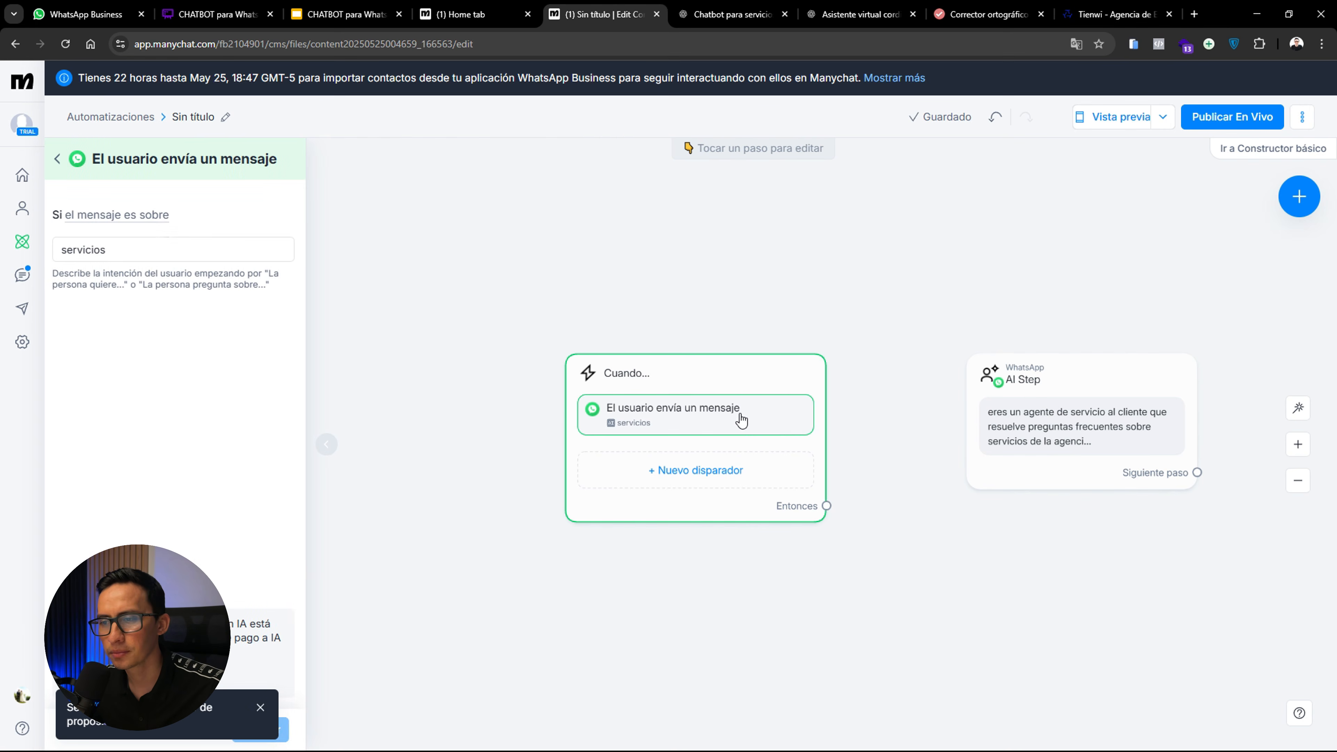
{"action": "left_click", "coordinate": [774, 431]}
{"action": "left_click", "coordinate": [752, 431]}
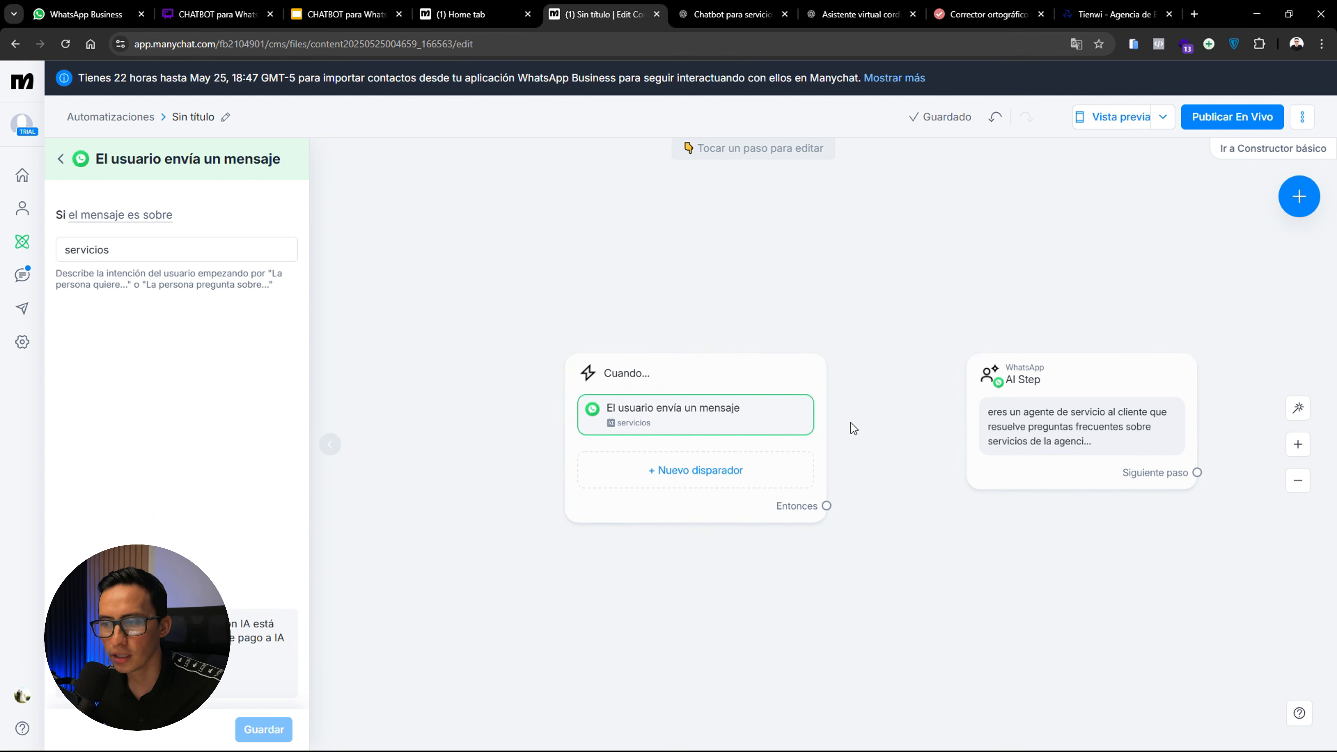
- Link the trigger to the AI Step and start a new message trigger
{"action": "left_click", "coordinate": [827, 505]}
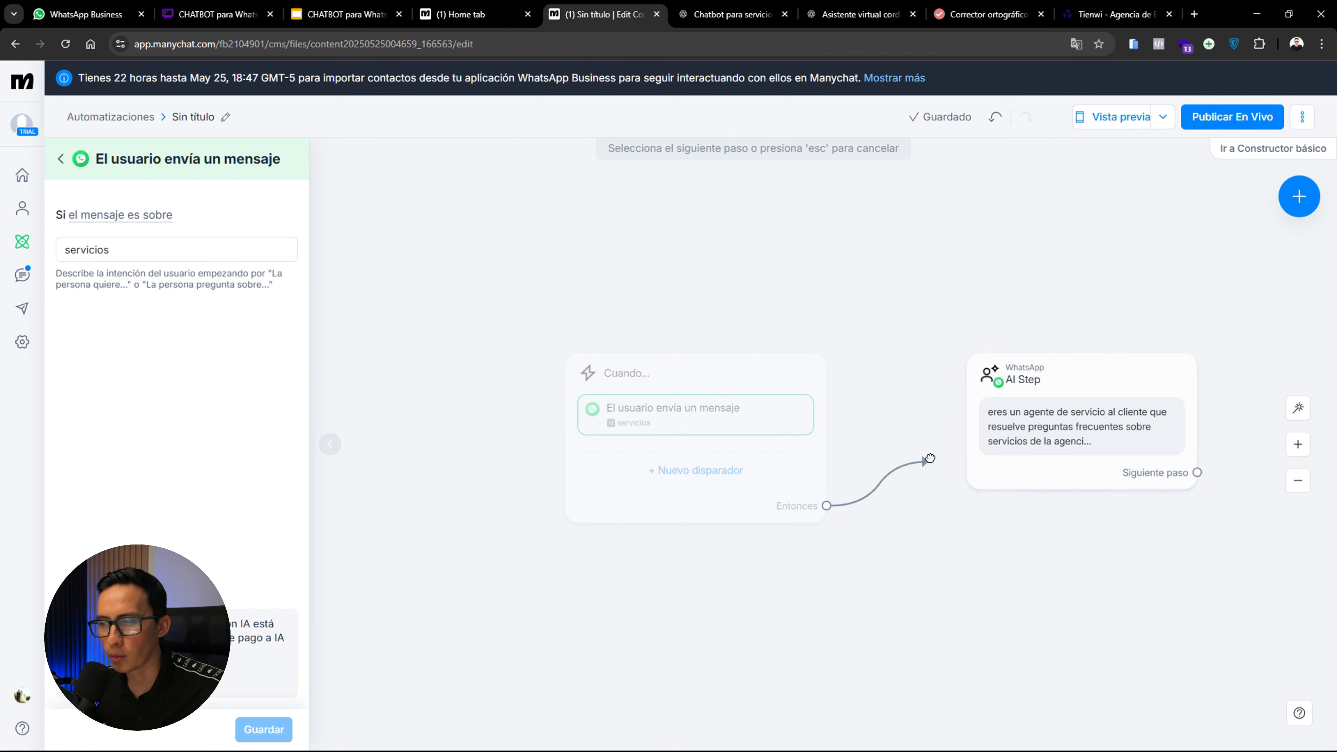
{"action": "left_click", "coordinate": [974, 397]}
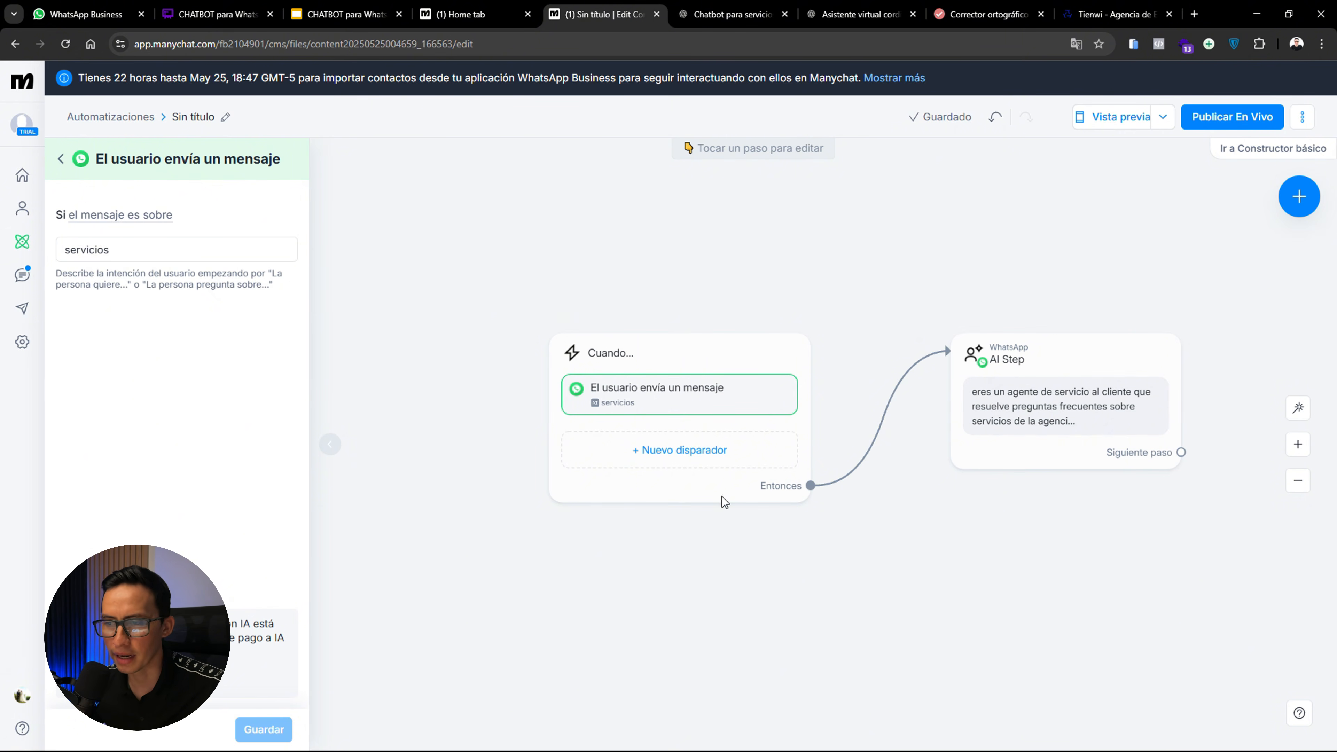
{"action": "left_click", "coordinate": [677, 461]}
- Make the second message trigger detect the keywords 'pagina web' and 'redes sociales'
{"action": "left_click", "coordinate": [693, 211]}
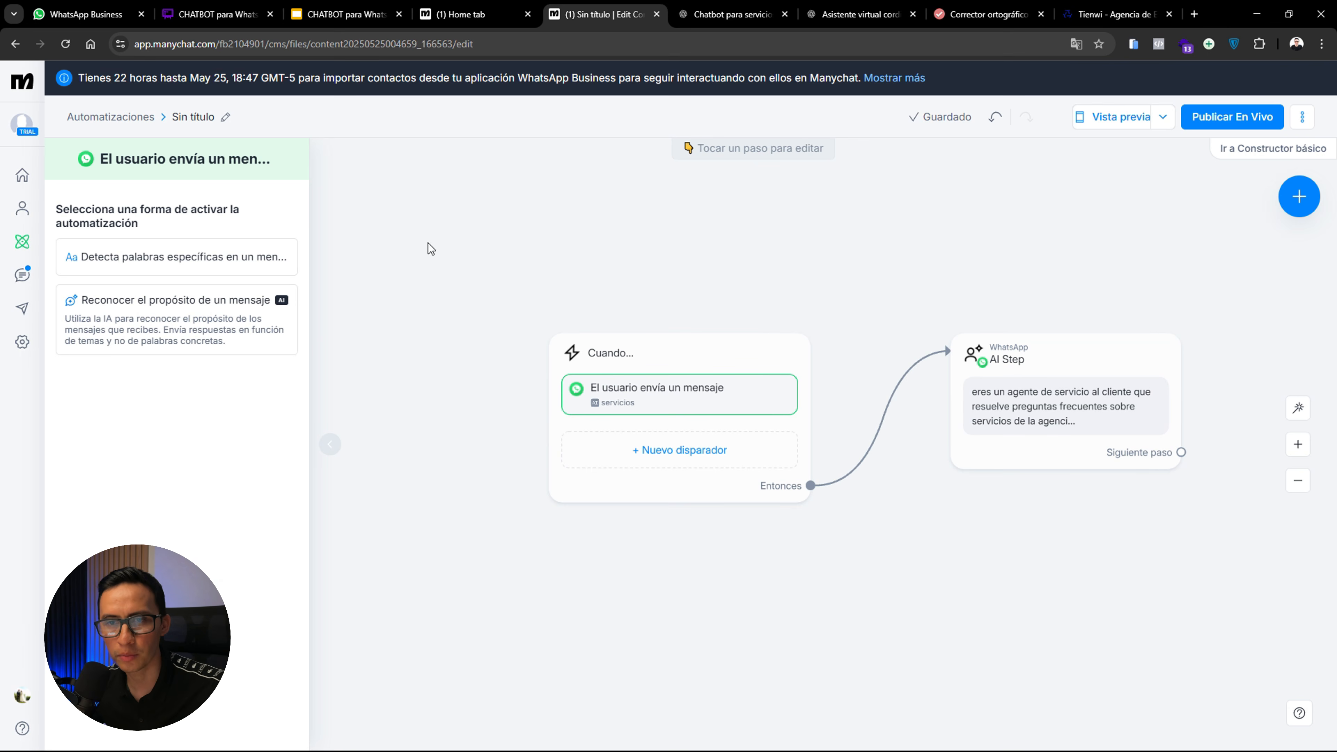
{"action": "left_click", "coordinate": [177, 258]}
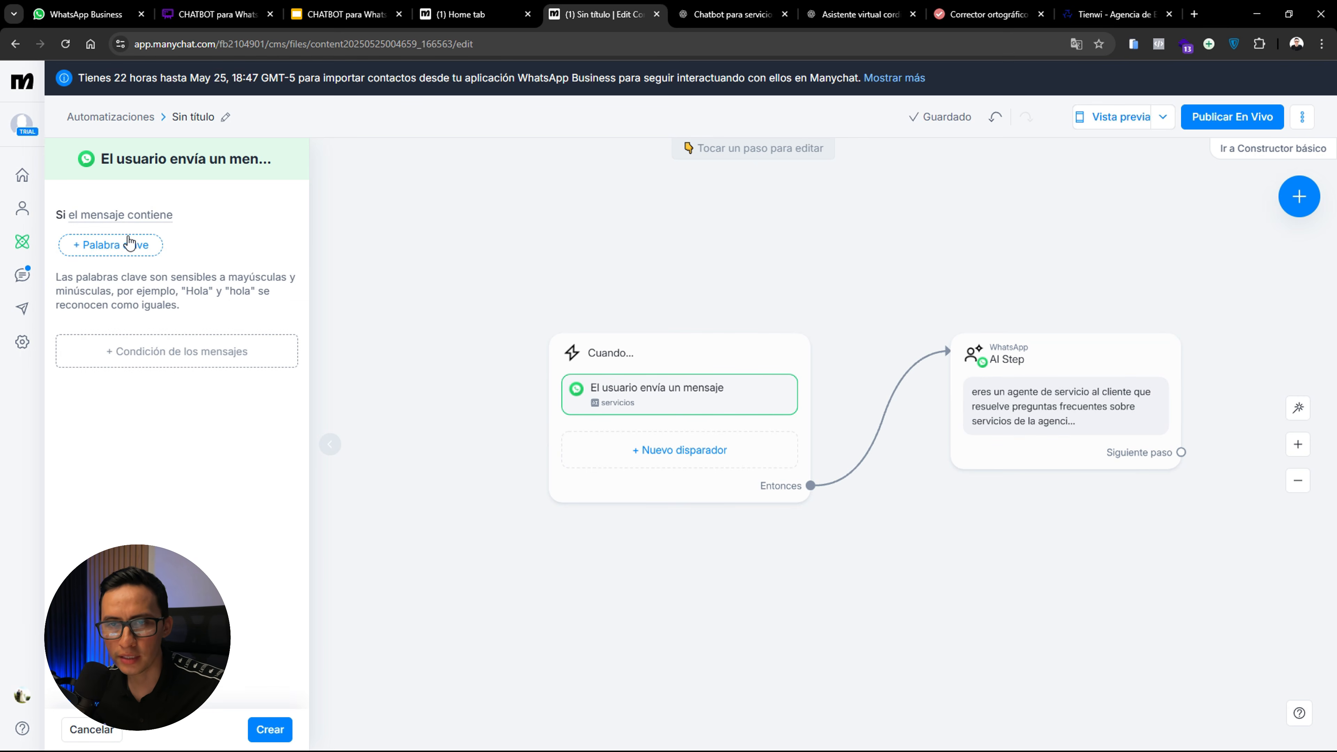
{"action": "left_click", "coordinate": [108, 252]}
{"action": "type", "text": "pagina web"}
{"action": "key", "text": "Return"}
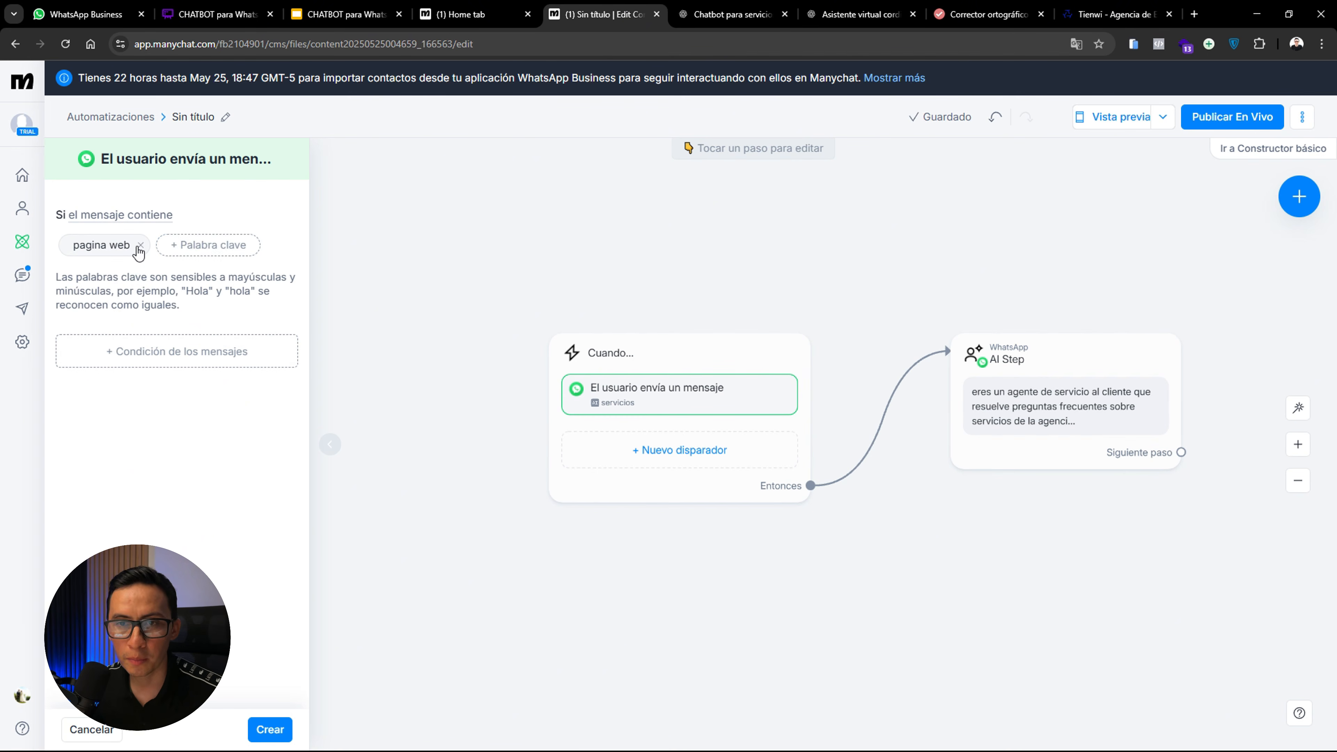
{"action": "left_click", "coordinate": [182, 245]}
{"action": "type", "text": "redes so"}
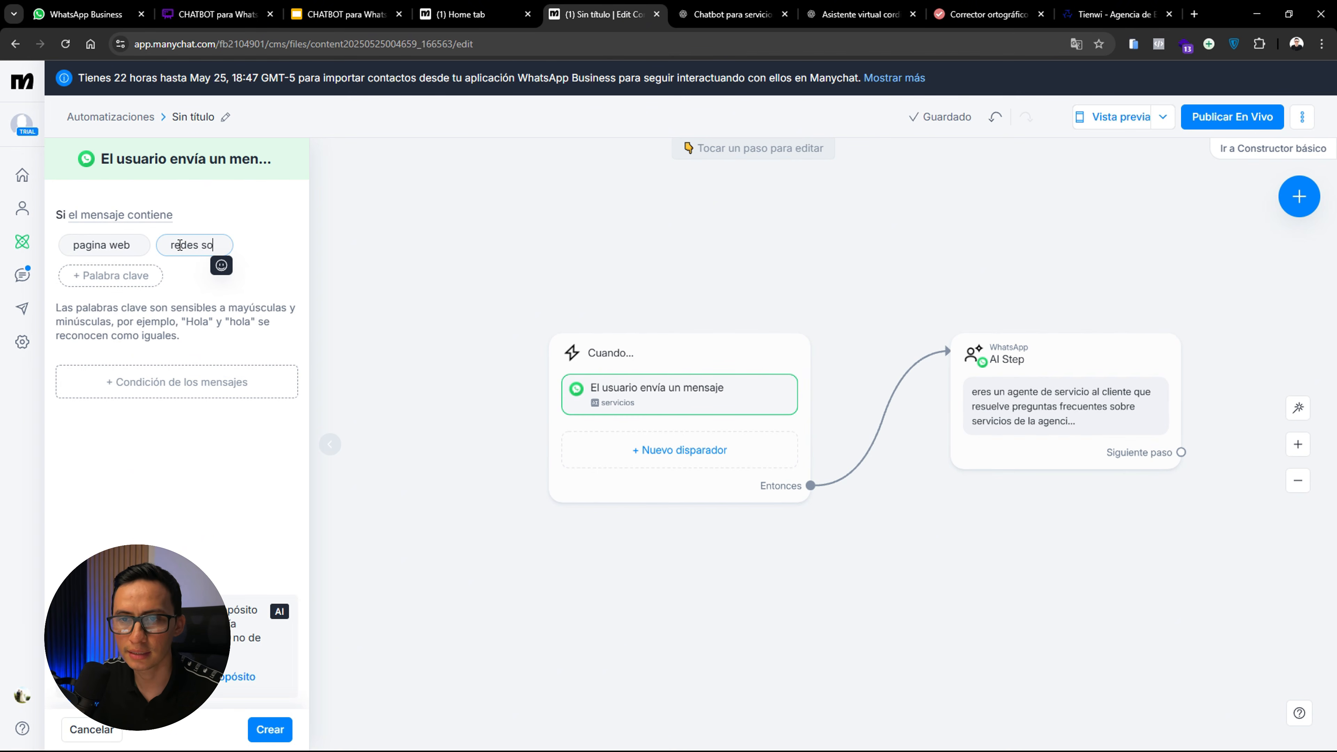
{"action": "type", "text": "ciaels"}
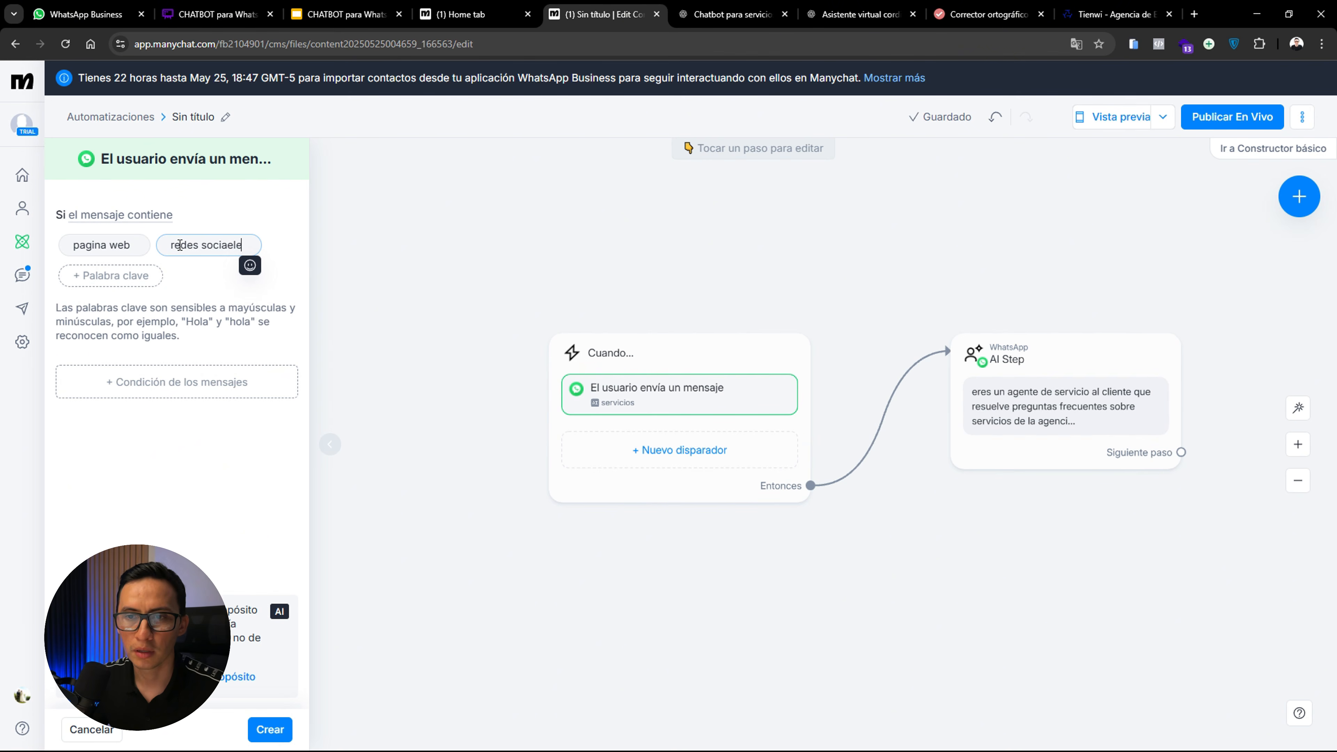
{"action": "key", "text": "BackSpace"}
{"action": "key", "text": "BackSpace"}
{"action": "key", "text": "BackSpace"}
{"action": "type", "text": "le"}
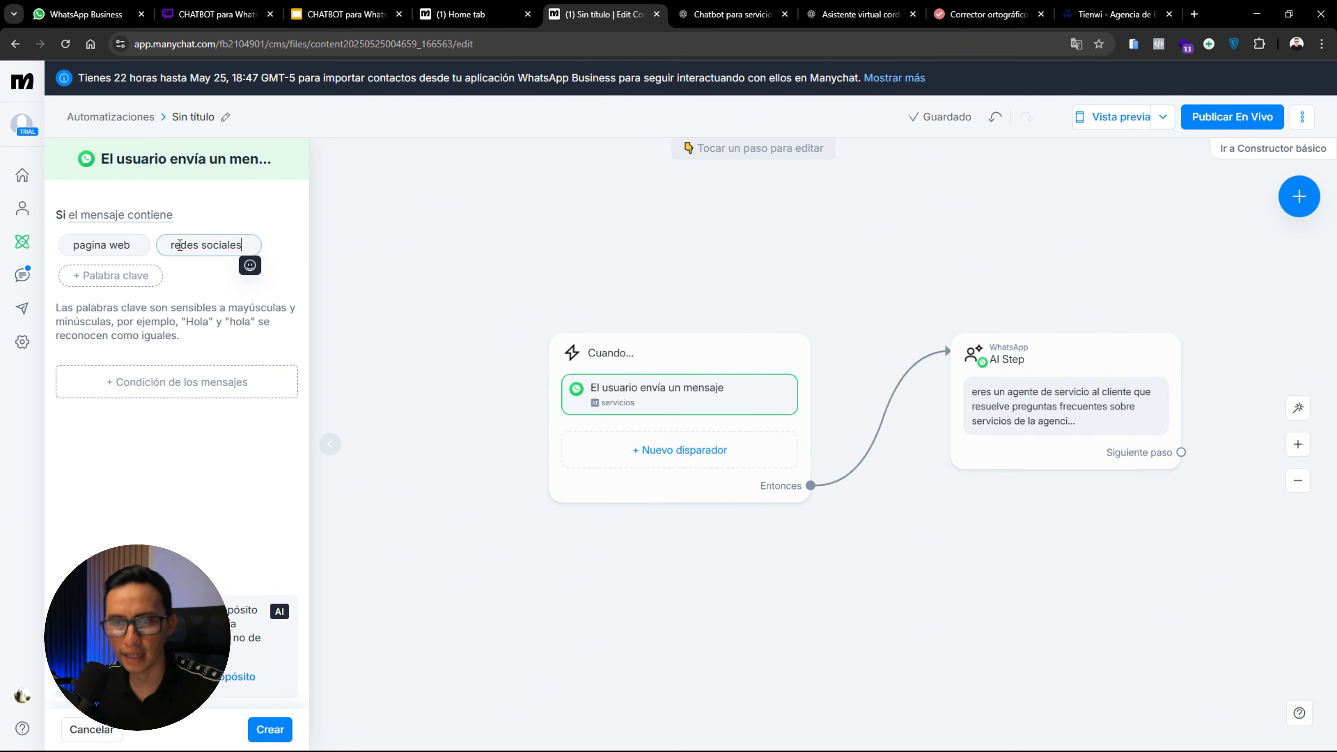
{"action": "type", "text": "s"}
{"action": "key", "text": "Return"}
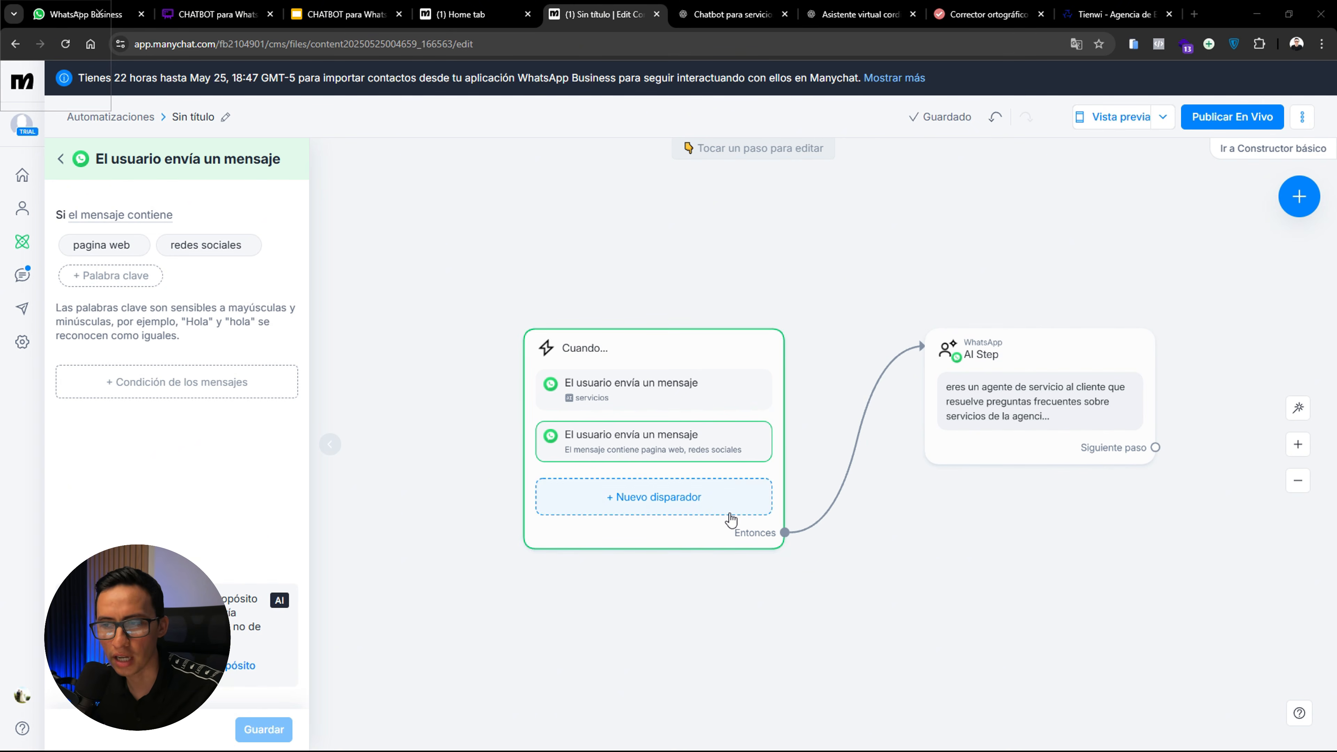
{"action": "left_click_drag", "start_coordinate": [1016, 522], "coordinate": [945, 537]}
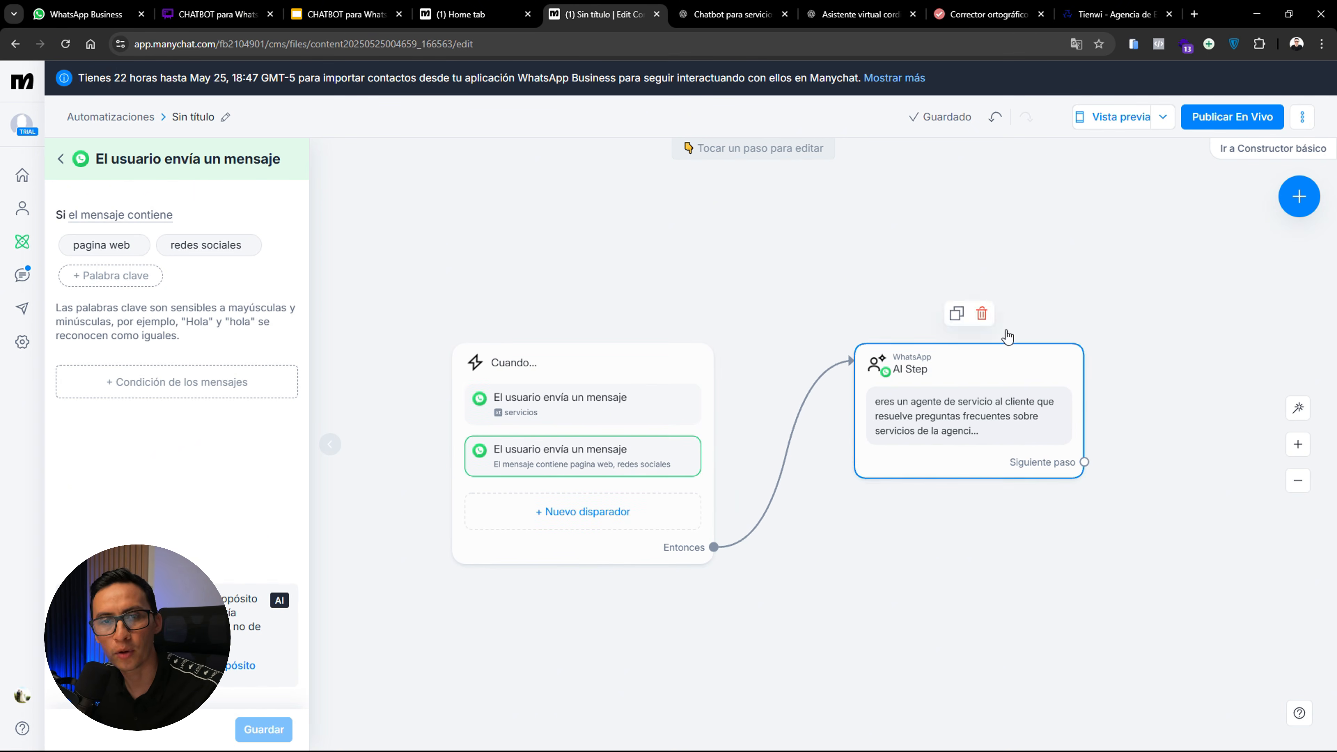
- Publish the automation live with Publicar En Vivo, bringing up the $44 Pro plus Manychat AI upgrade offer
{"action": "left_click", "coordinate": [1215, 119]}
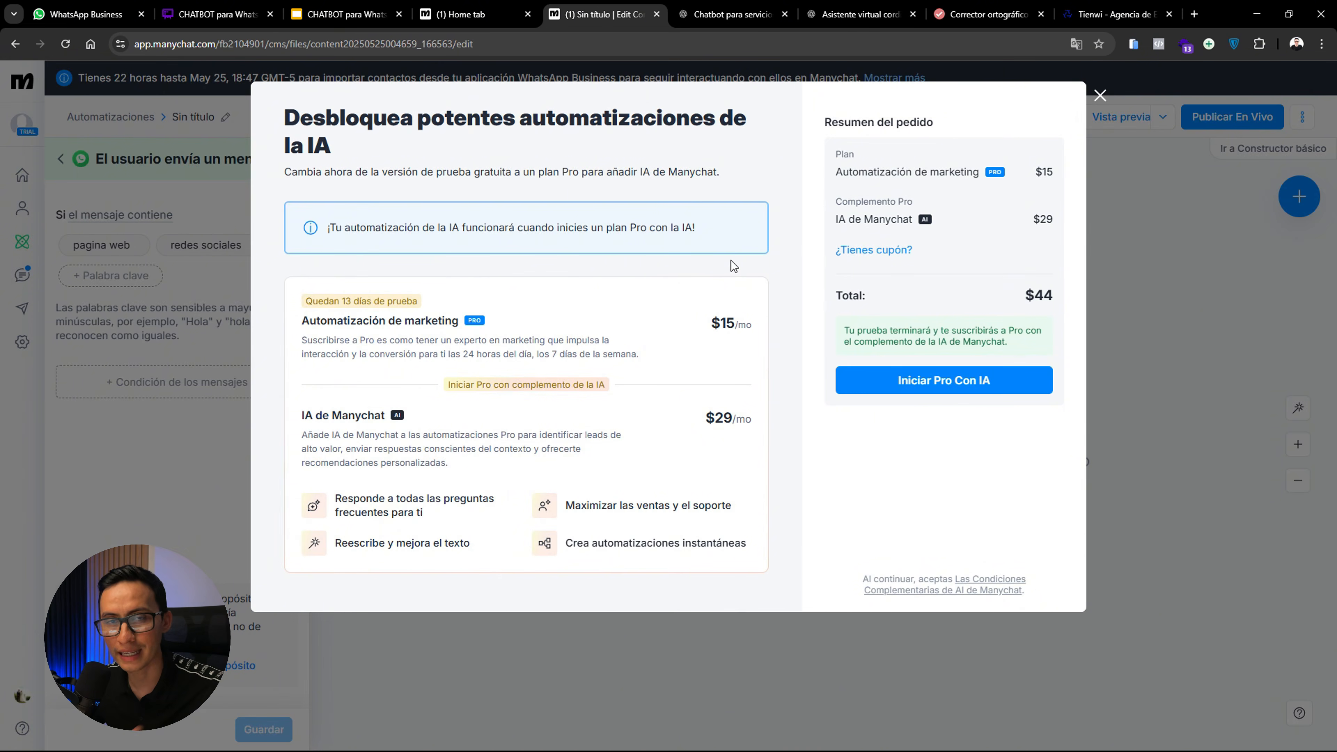